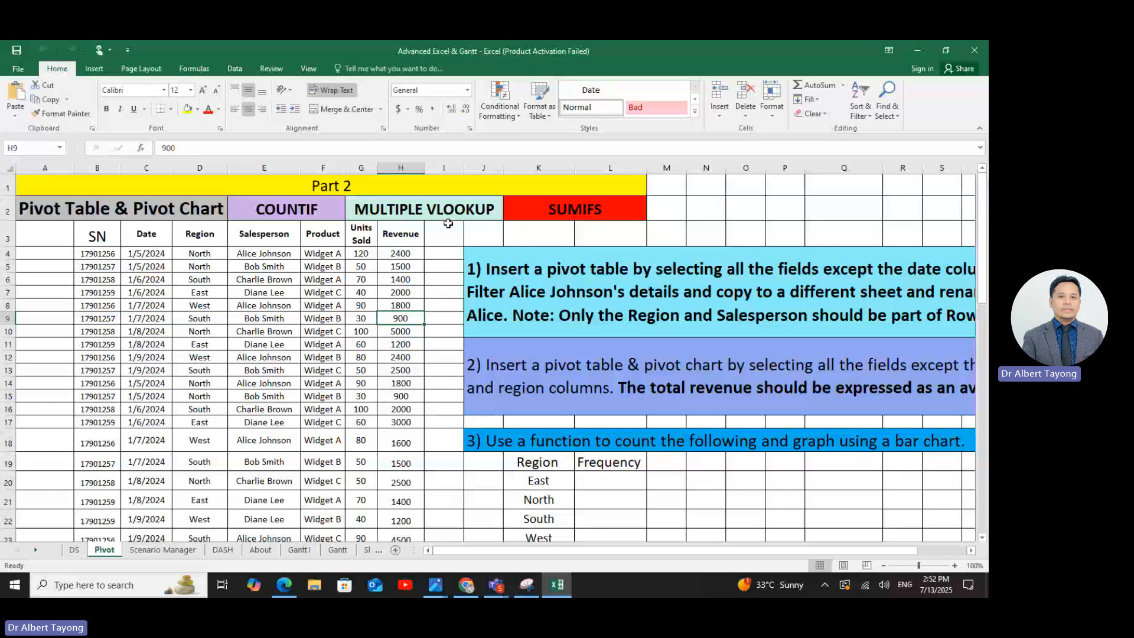
- Try highlighting duplicate values in the SN column with Light Red Fill with Dark Red Text, and undo the formatting
{"action": "left_click", "coordinate": [449, 217]}
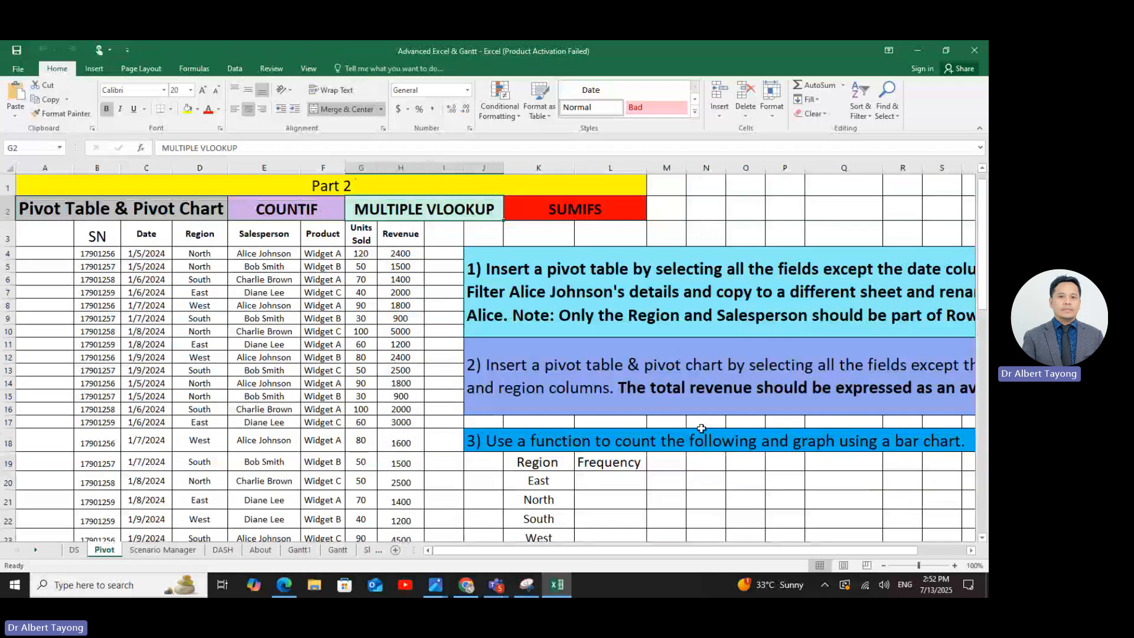
{"action": "left_click", "coordinate": [97, 168]}
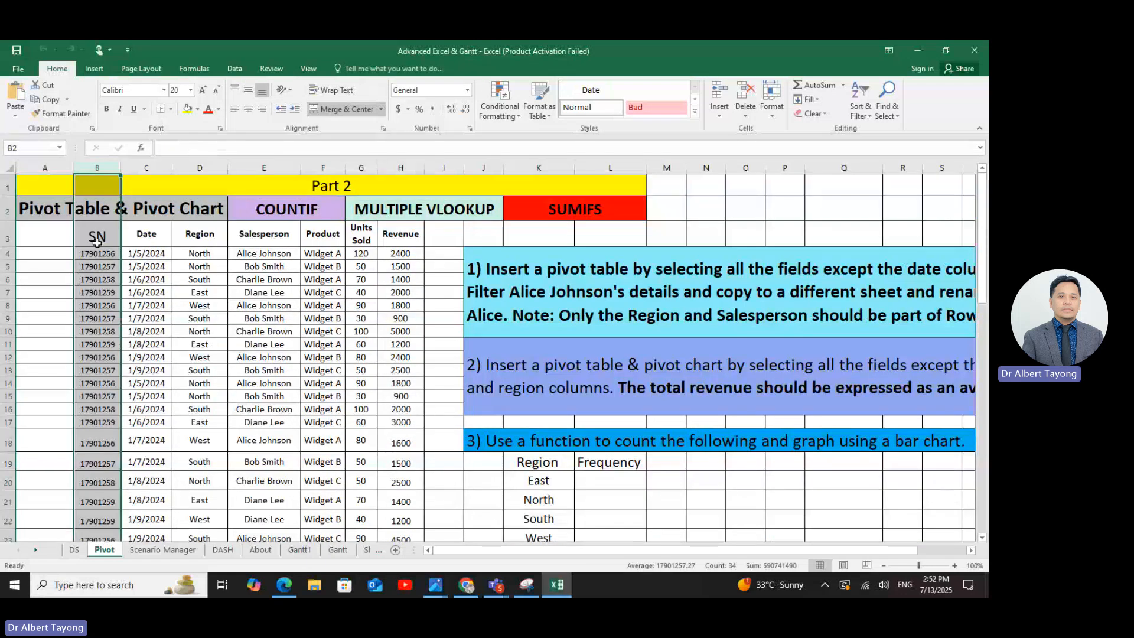
{"action": "left_click", "coordinate": [99, 259]}
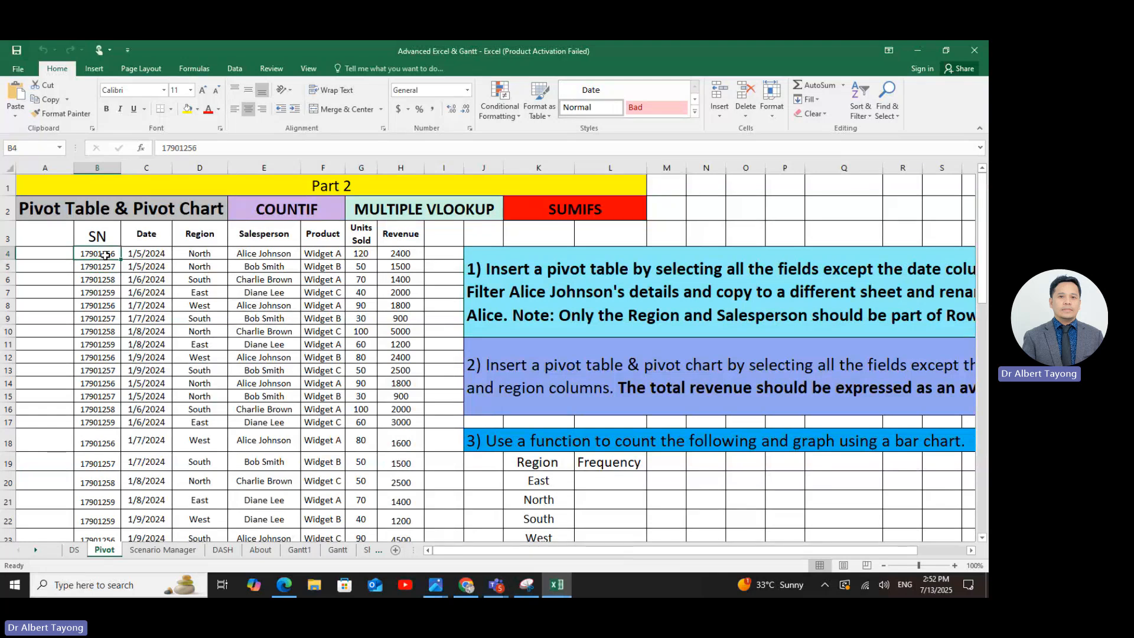
{"action": "left_click", "coordinate": [97, 168]}
{"action": "left_click", "coordinate": [235, 68]}
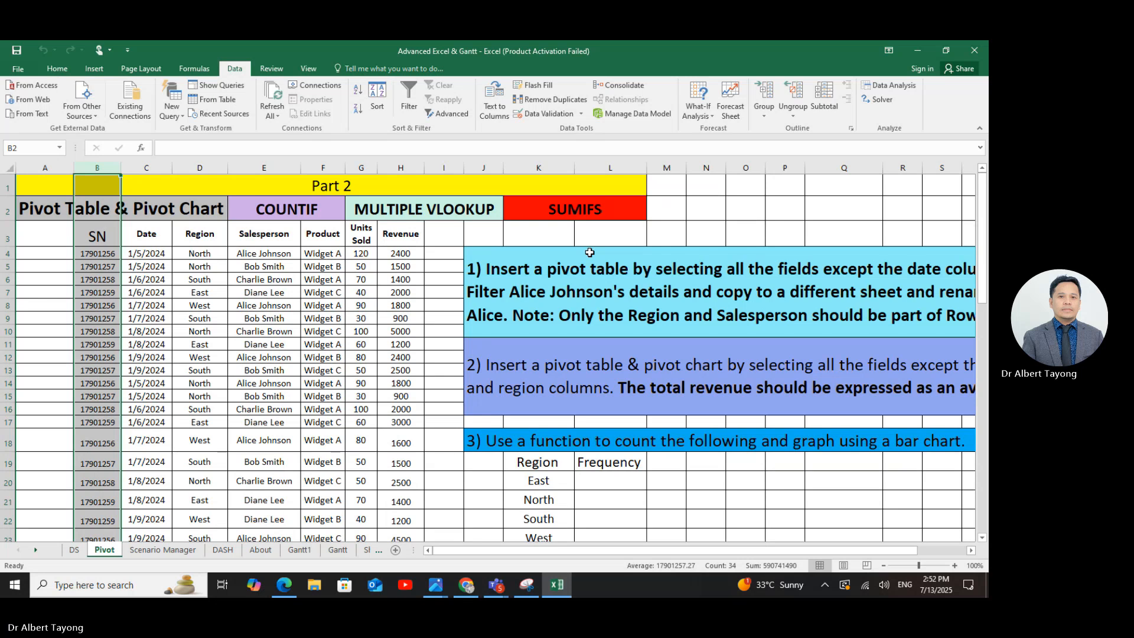
{"action": "left_click", "coordinate": [57, 68]}
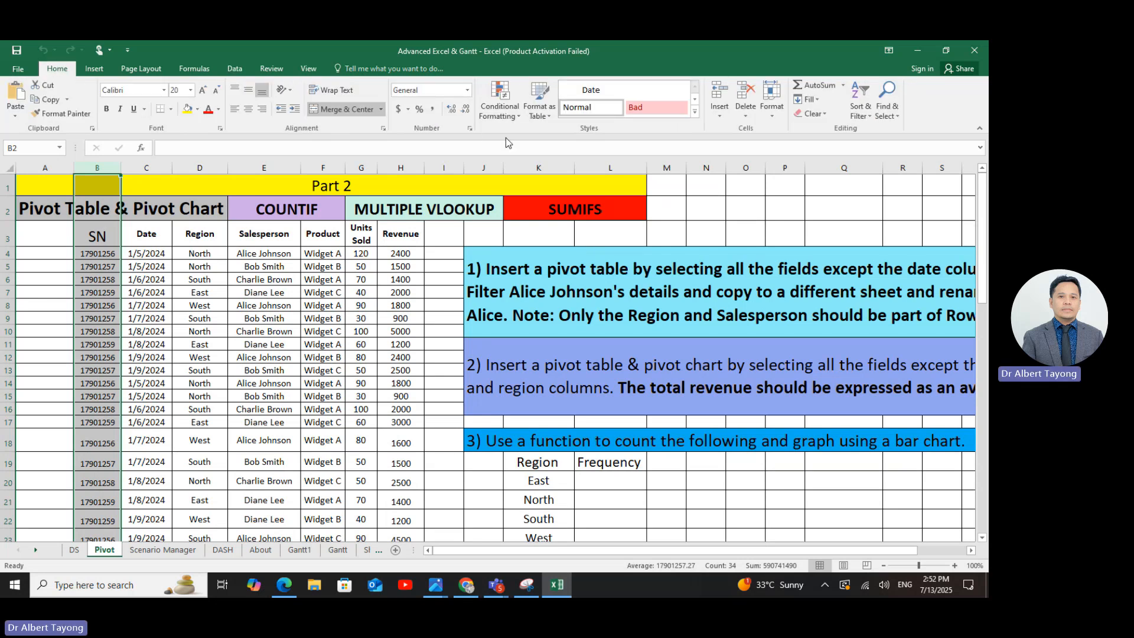
{"action": "left_click", "coordinate": [502, 106]}
{"action": "mouse_move", "coordinate": [551, 145]}
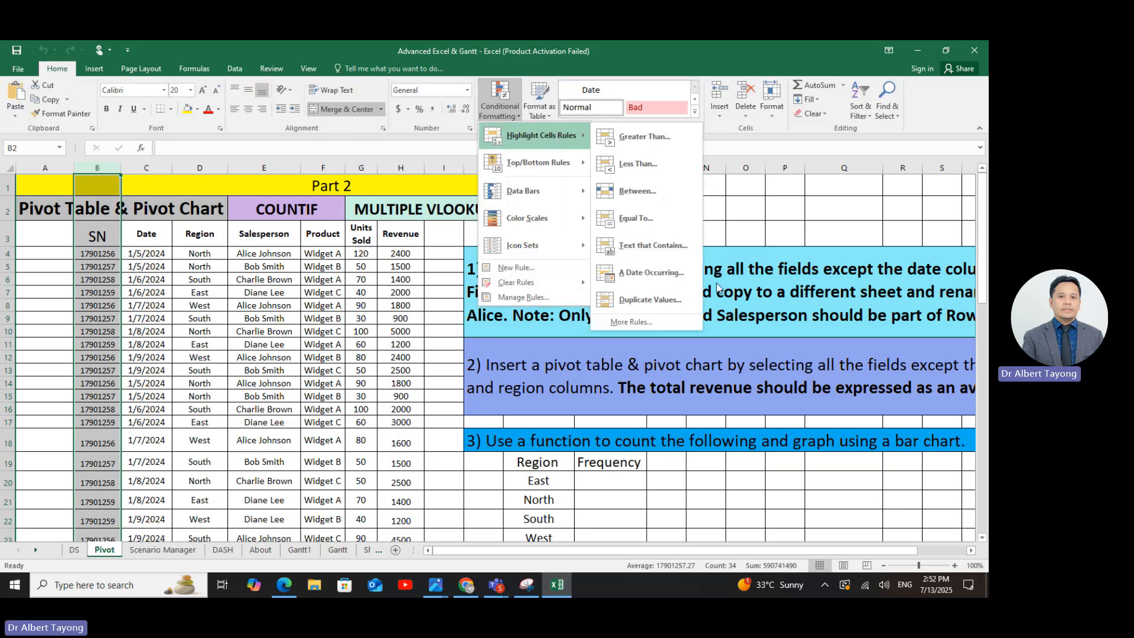
{"action": "left_click", "coordinate": [667, 300]}
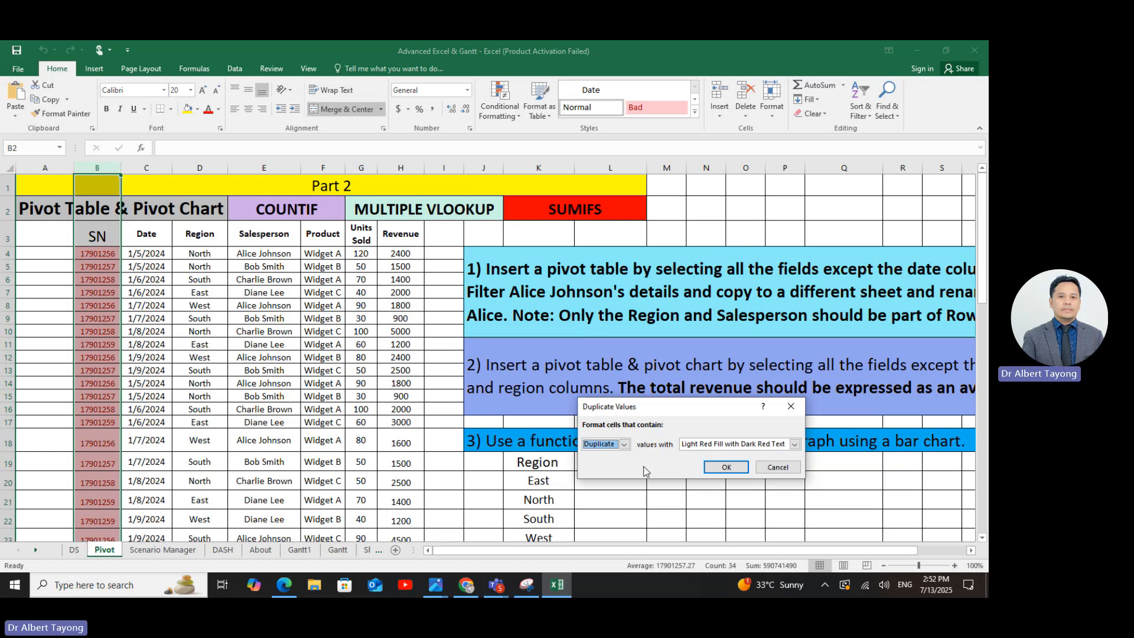
{"action": "left_click", "coordinate": [718, 468]}
{"action": "left_click", "coordinate": [97, 294]}
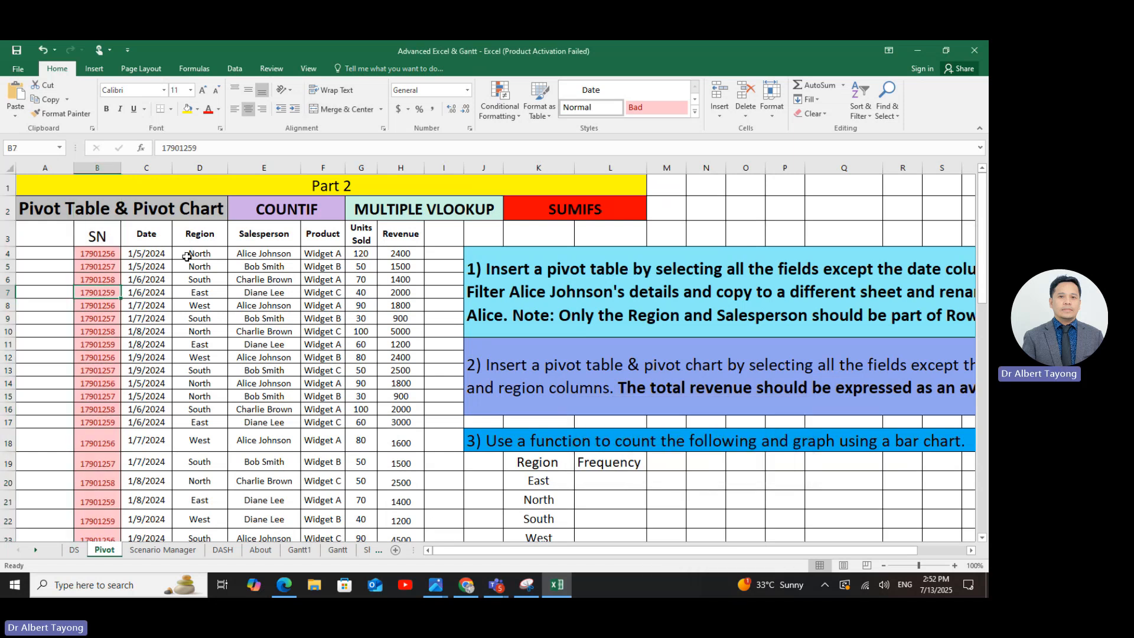
{"action": "left_click", "coordinate": [44, 50]}
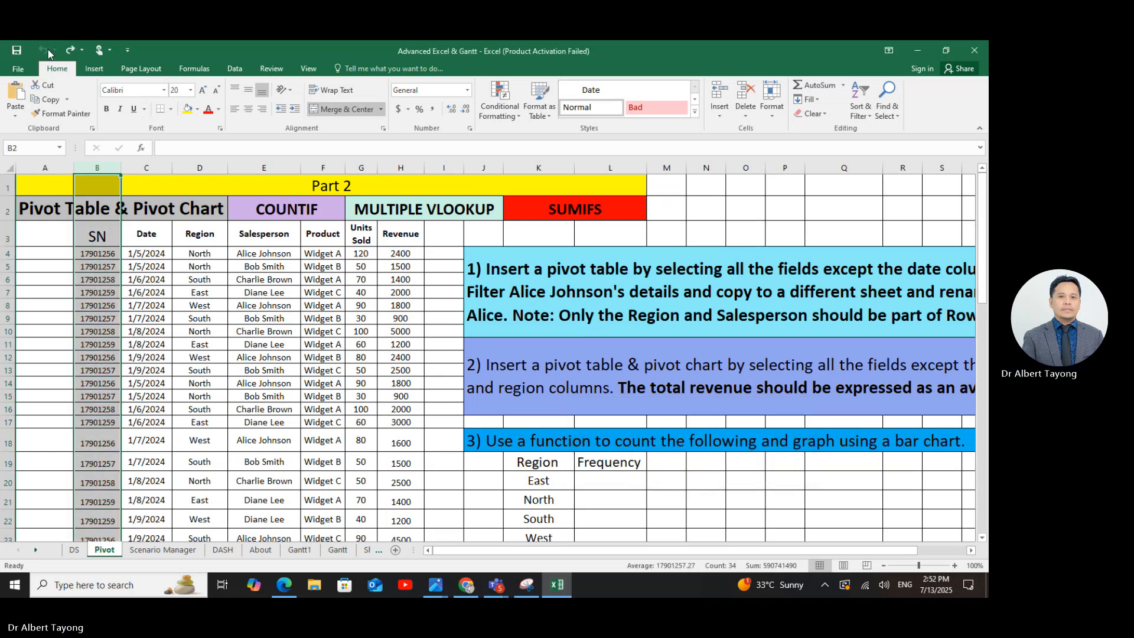
- Fill the matching SN cells B4 and B8 with yellow
{"action": "left_click", "coordinate": [101, 251]}
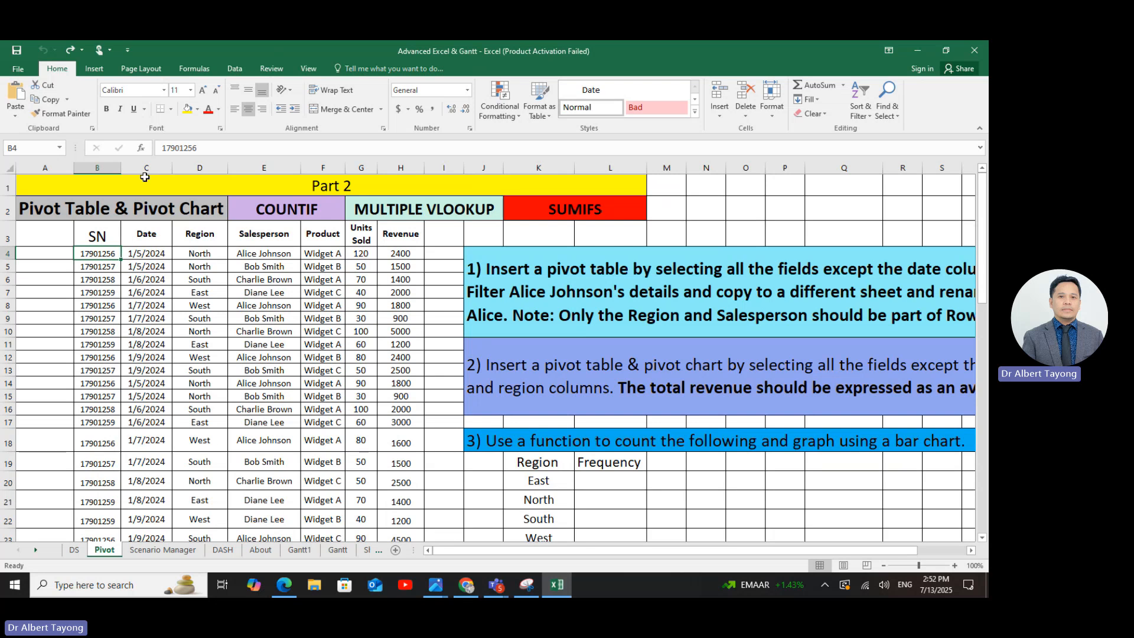
{"action": "left_click", "coordinate": [188, 110]}
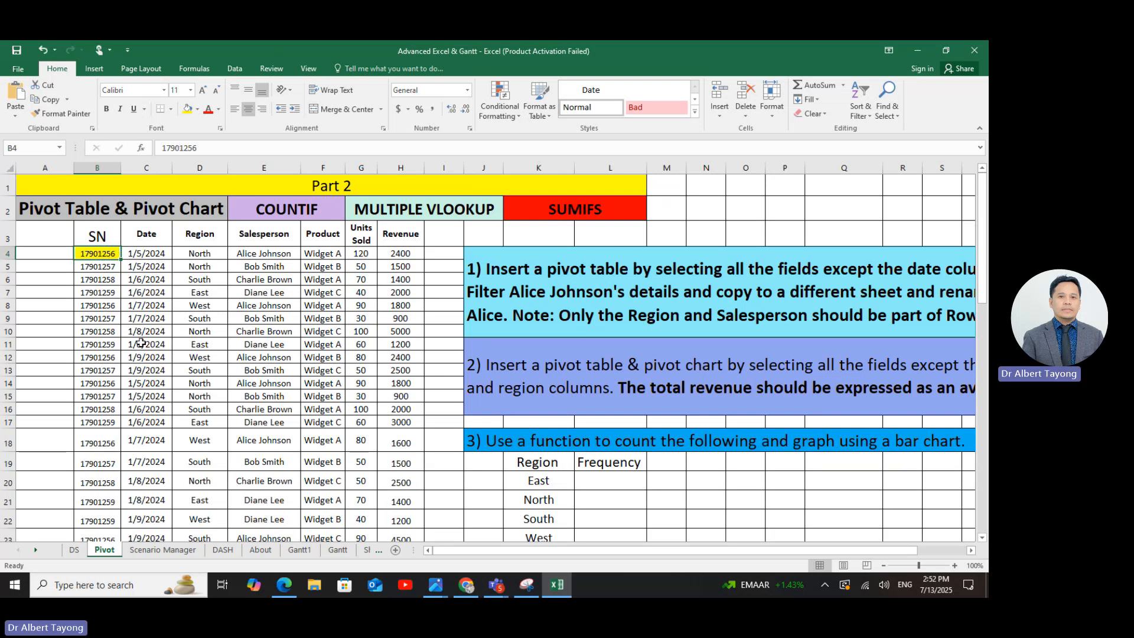
{"action": "left_click", "coordinate": [109, 306]}
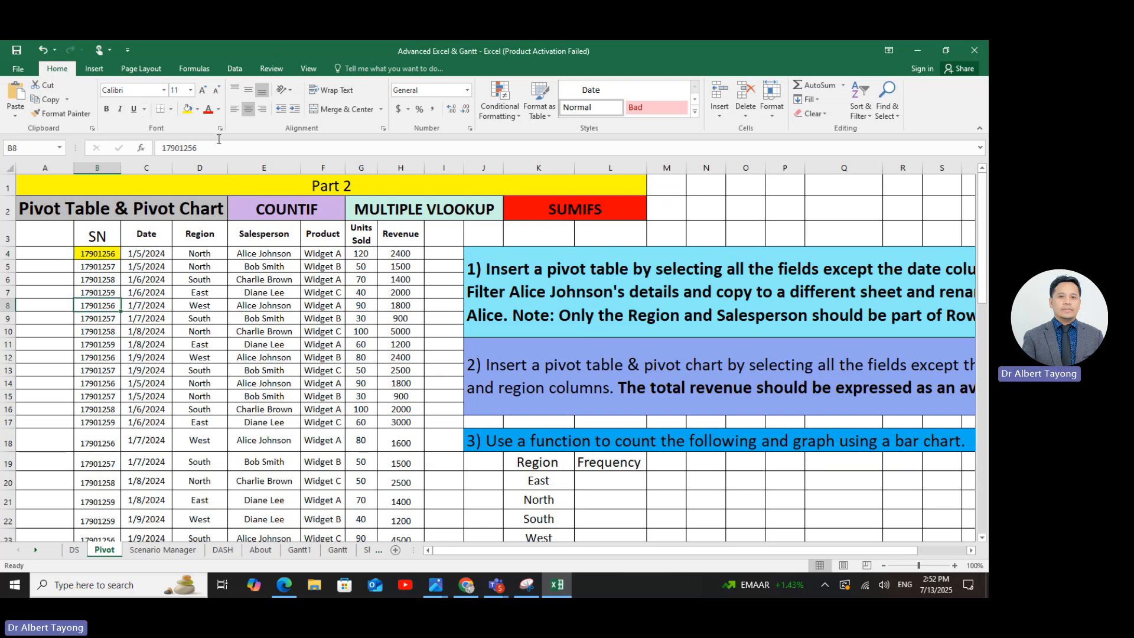
{"action": "left_click", "coordinate": [188, 110]}
- Examine the date, region, salesperson, product, units sold and revenue recorded for the repeated SN values
{"action": "left_click", "coordinate": [98, 396]}
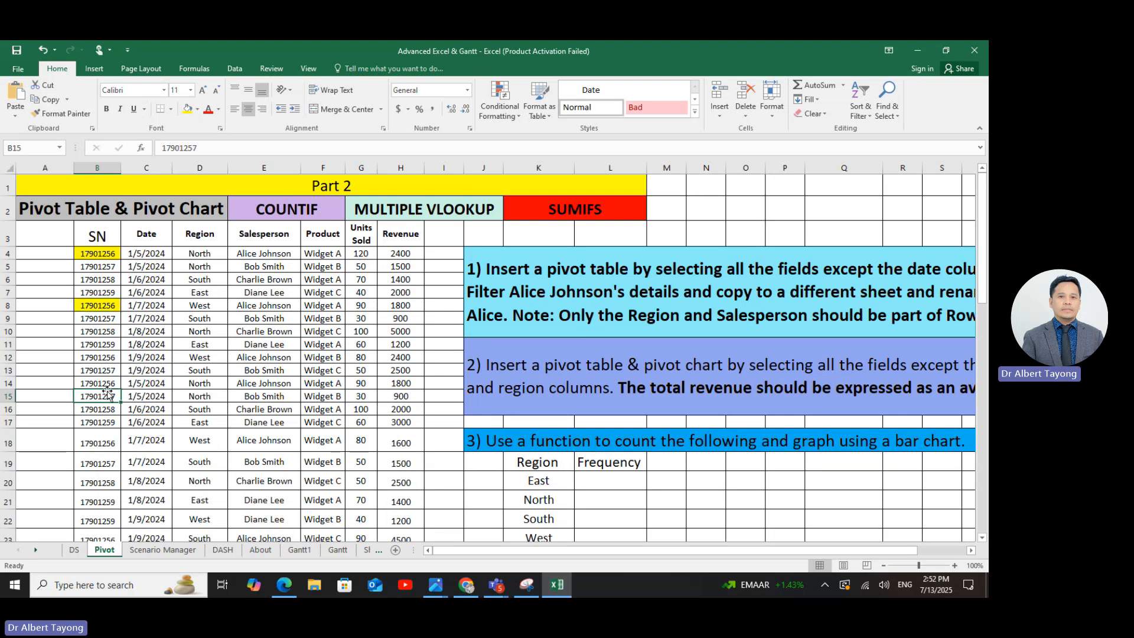
{"action": "left_click", "coordinate": [315, 410]}
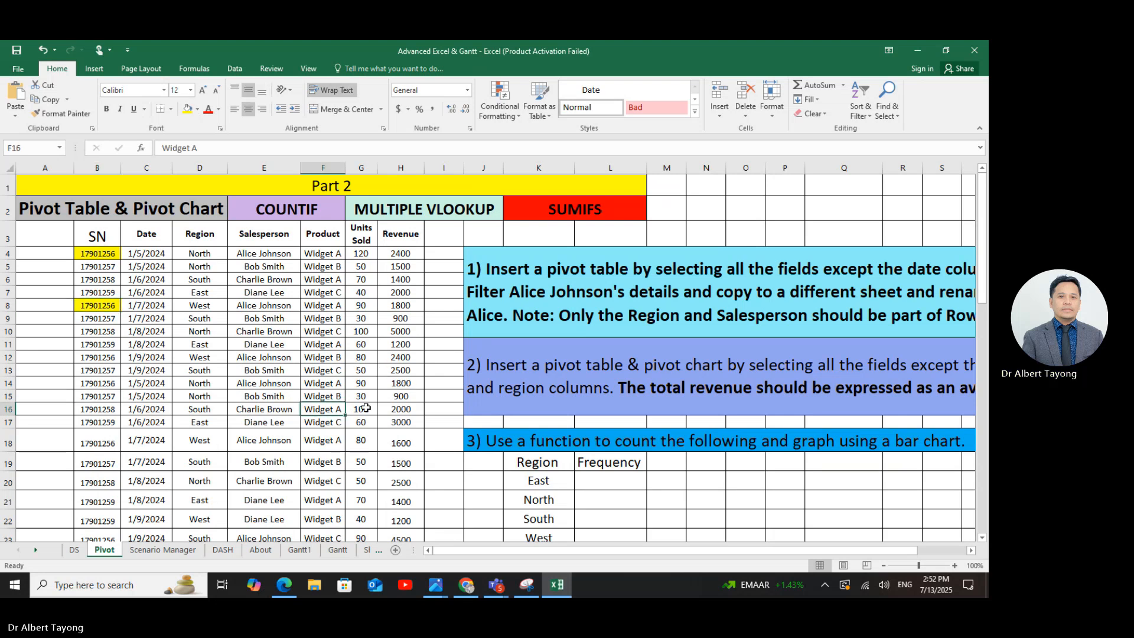
{"action": "left_click", "coordinate": [160, 281]}
{"action": "left_click", "coordinate": [120, 254]}
{"action": "left_click_drag", "start_coordinate": [124, 254], "coordinate": [298, 384]}
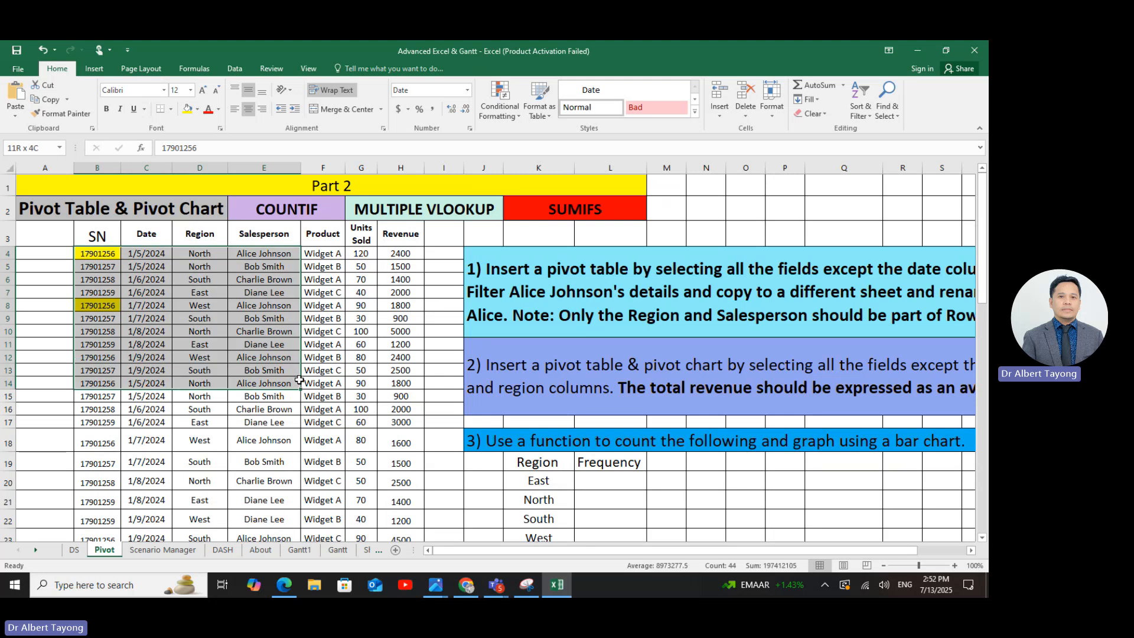
{"action": "left_click", "coordinate": [280, 260]}
{"action": "left_click", "coordinate": [331, 257]}
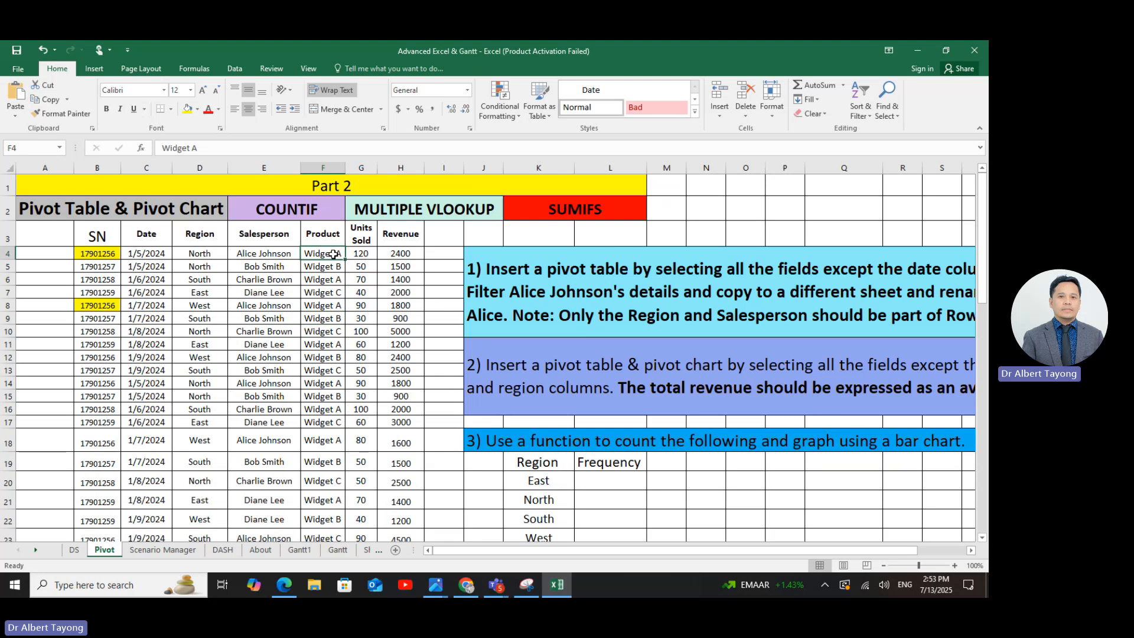
{"action": "left_click", "coordinate": [325, 381]}
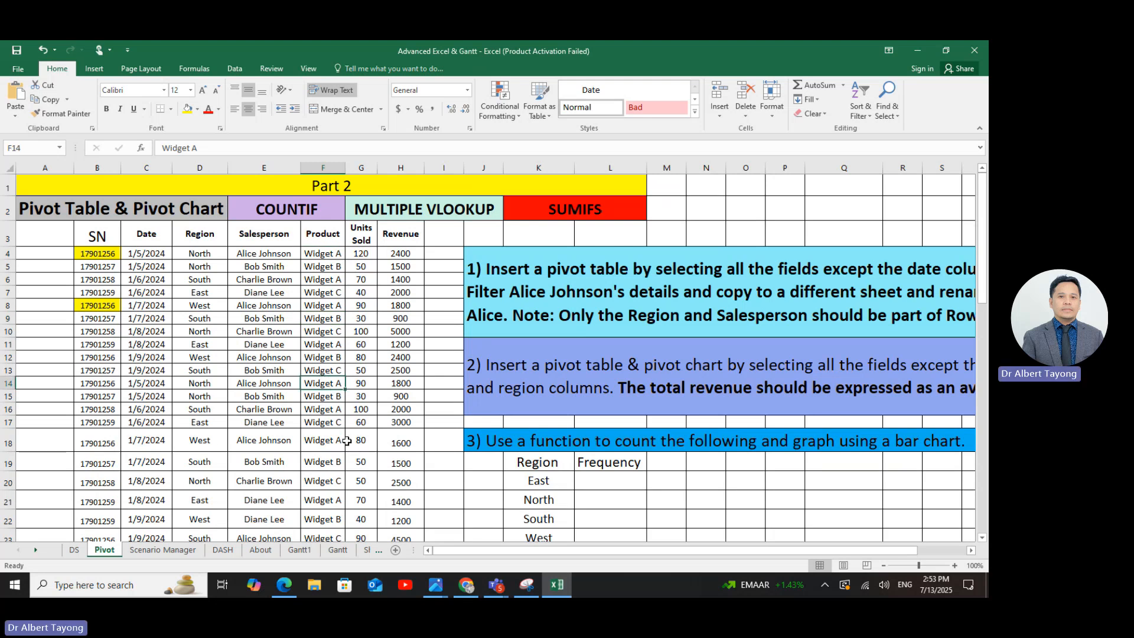
{"action": "left_click", "coordinate": [390, 252]}
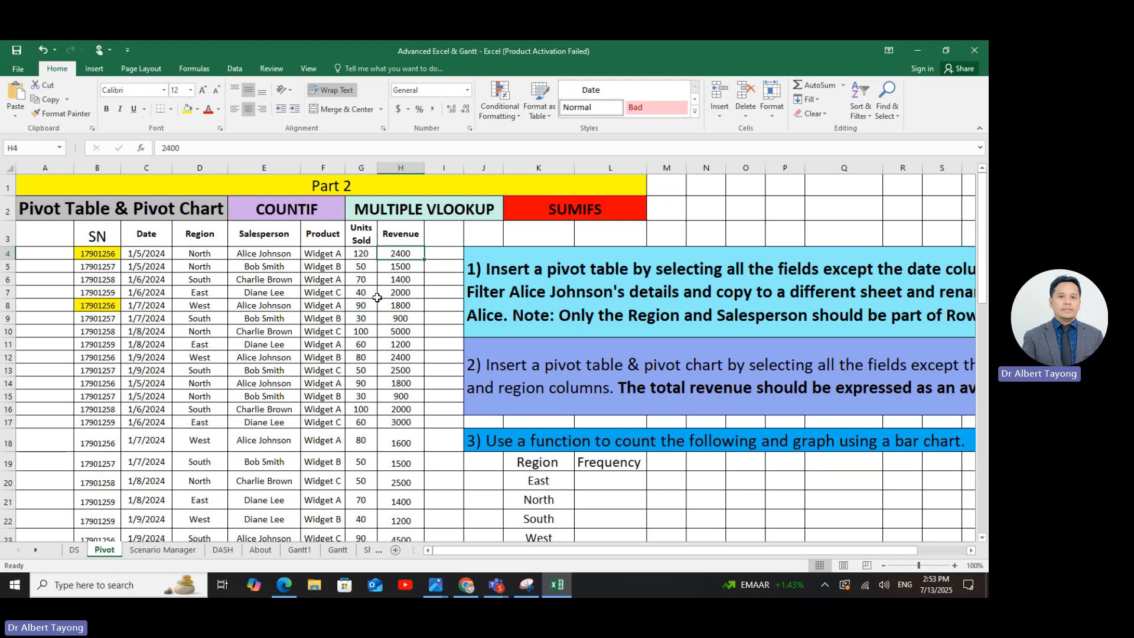
{"action": "left_click", "coordinate": [360, 341]}
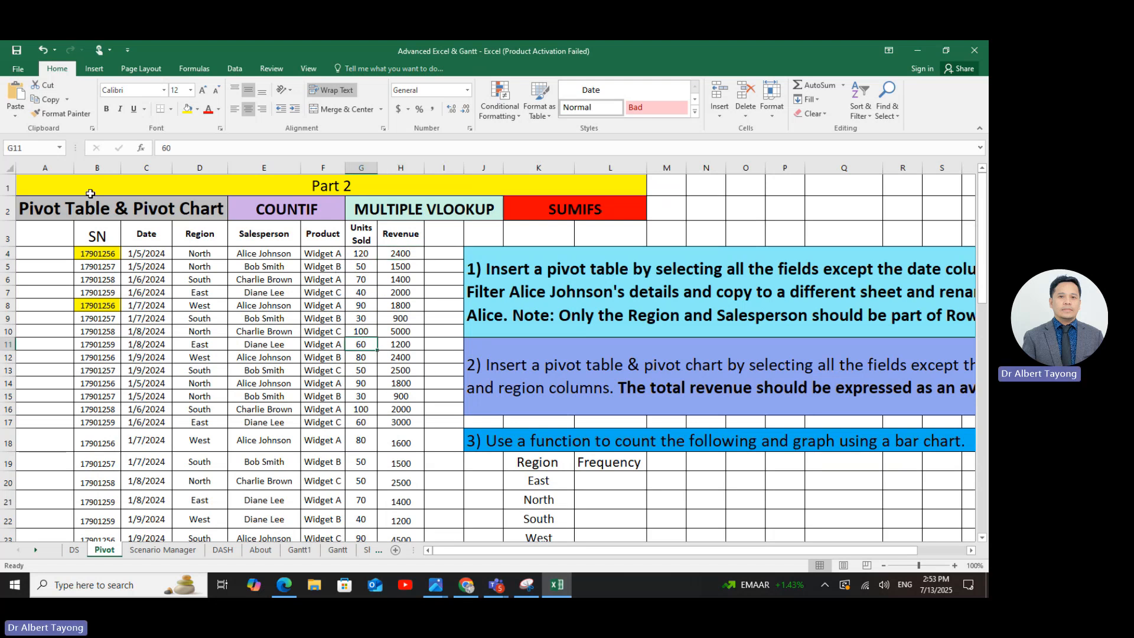
{"action": "left_click", "coordinate": [322, 342]}
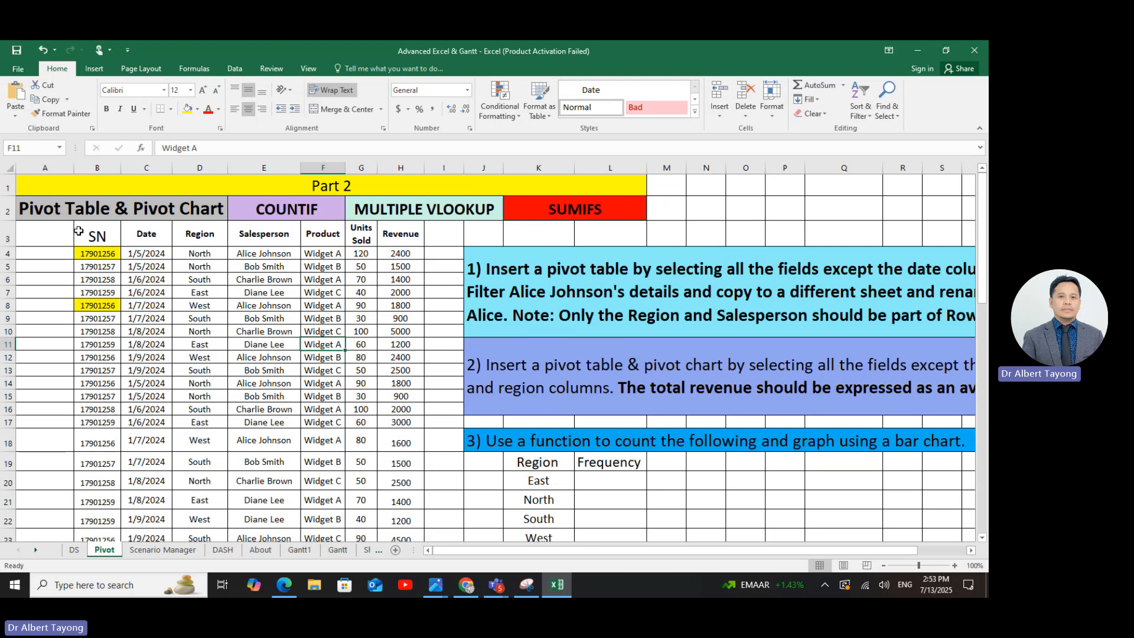
- Compare the Revenue entries for the same SN in rows 4, 8 and 18, and review the repeated values in column B
{"action": "left_click", "coordinate": [113, 253]}
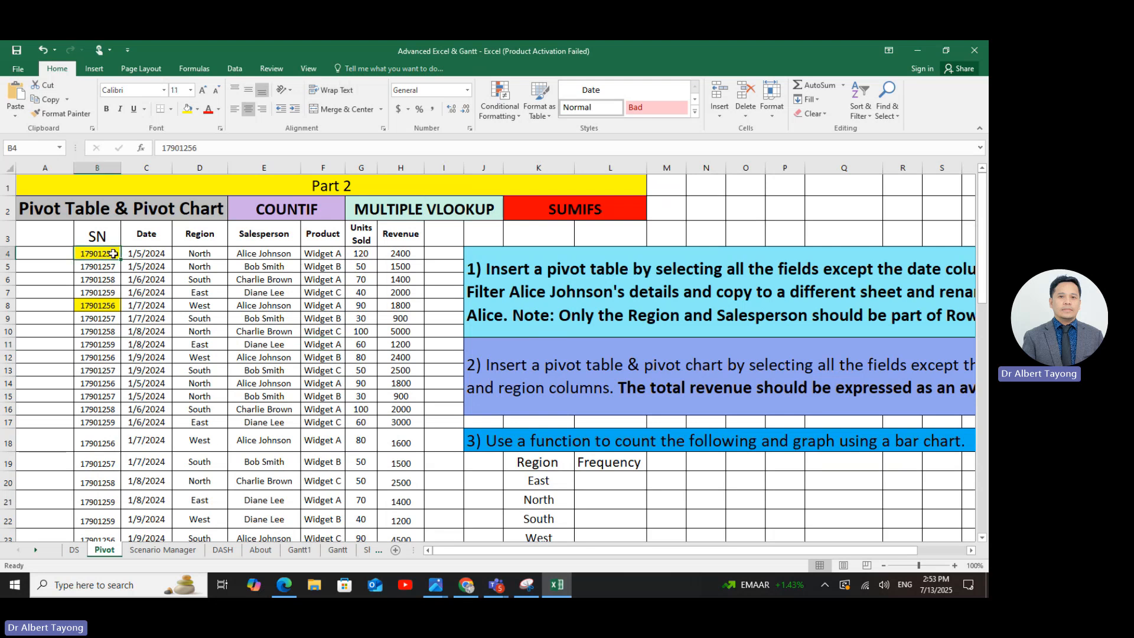
{"action": "left_click", "coordinate": [449, 254]}
{"action": "left_click", "coordinate": [113, 255]}
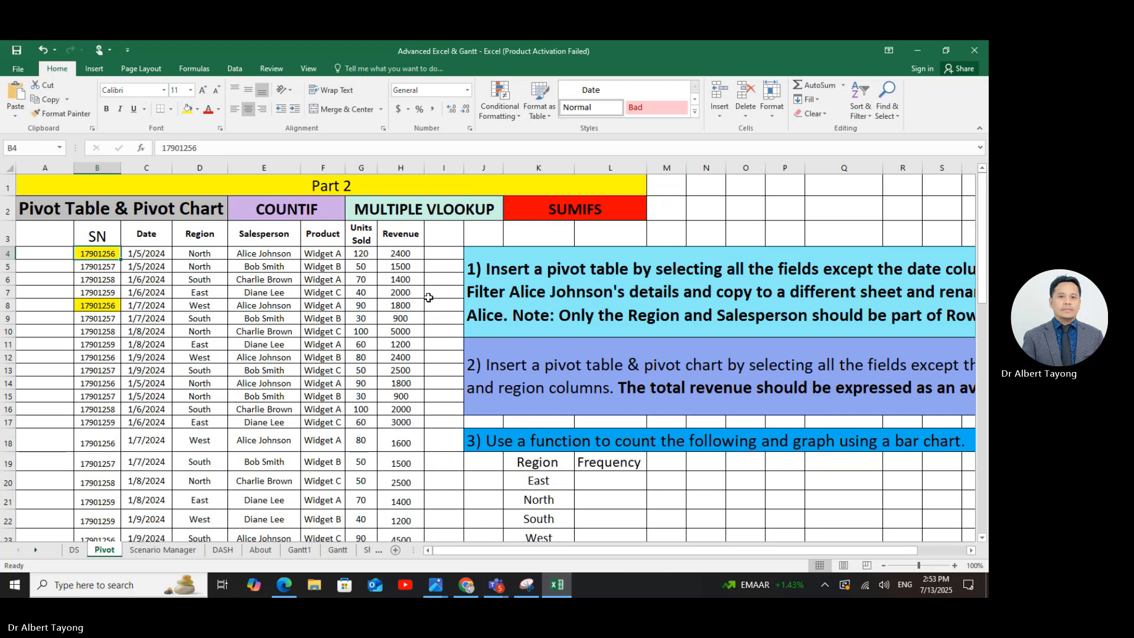
{"action": "left_click", "coordinate": [413, 256]}
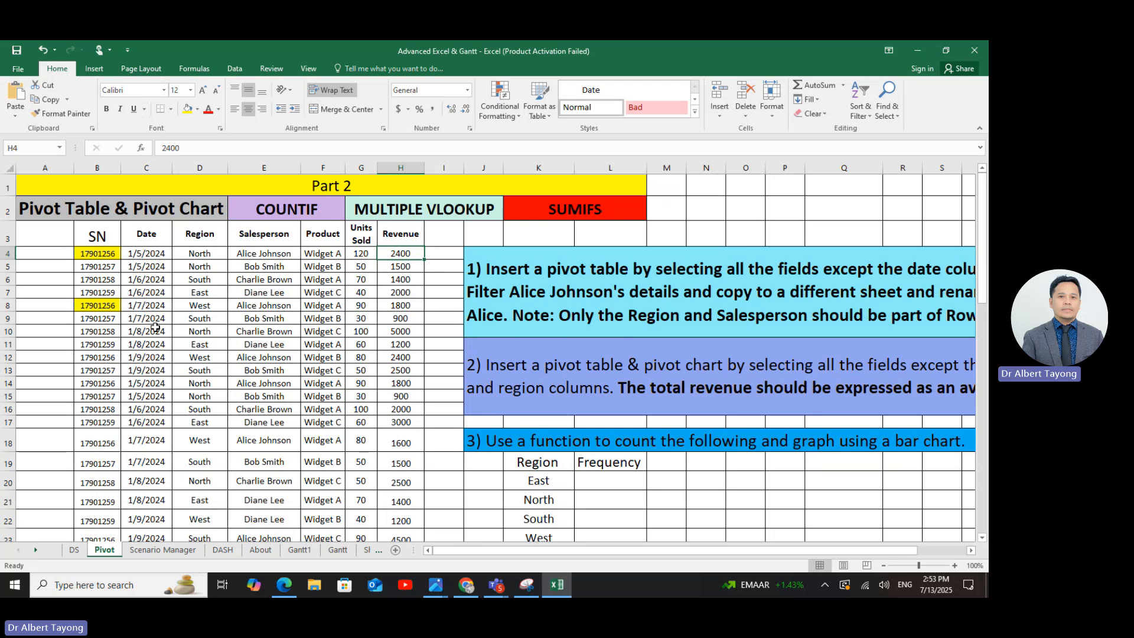
{"action": "left_click", "coordinate": [112, 304]}
{"action": "left_click", "coordinate": [406, 306]}
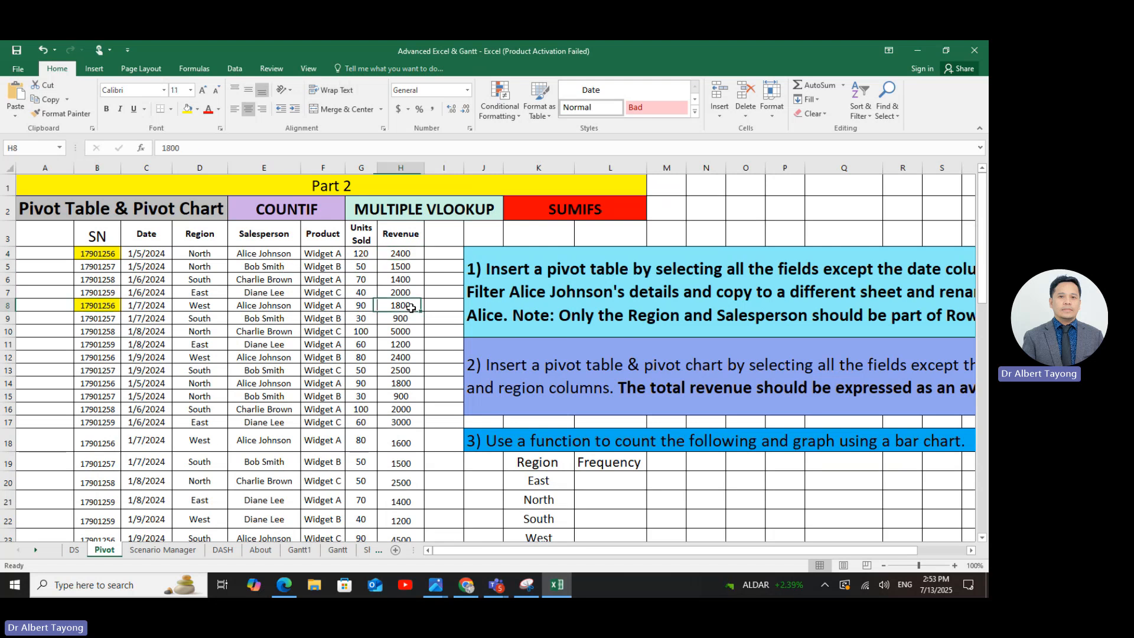
{"action": "left_click", "coordinate": [100, 438]}
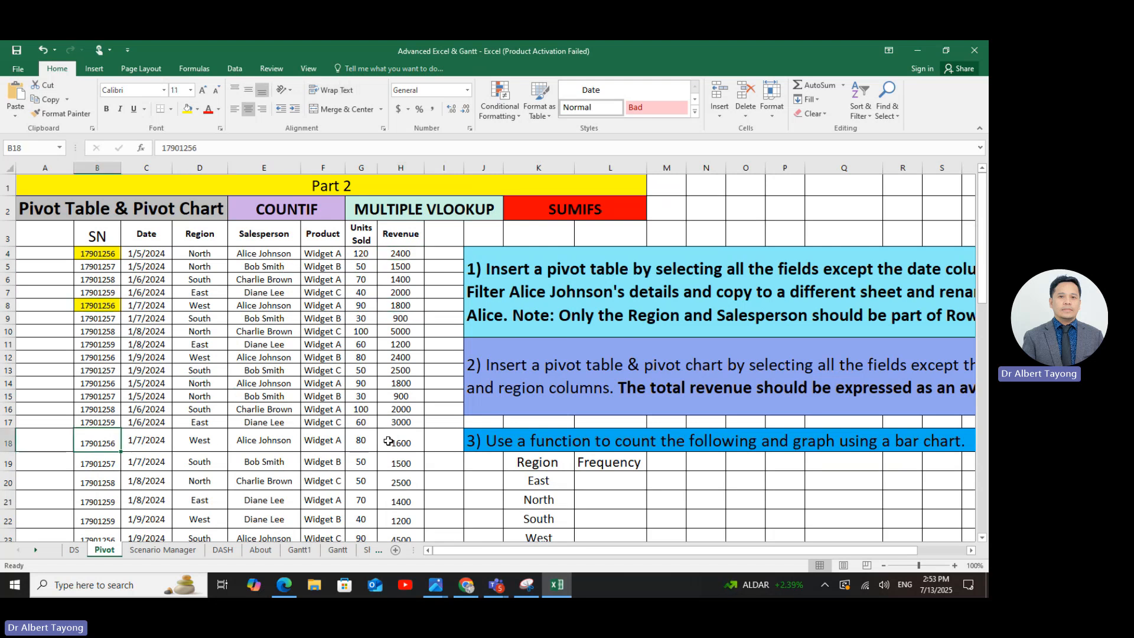
{"action": "left_click", "coordinate": [405, 442]}
{"action": "left_click", "coordinate": [106, 442]}
{"action": "left_click", "coordinate": [394, 443]}
{"action": "scroll", "coordinate": [215, 419], "scroll_direction": "down", "scroll_amount": 3}
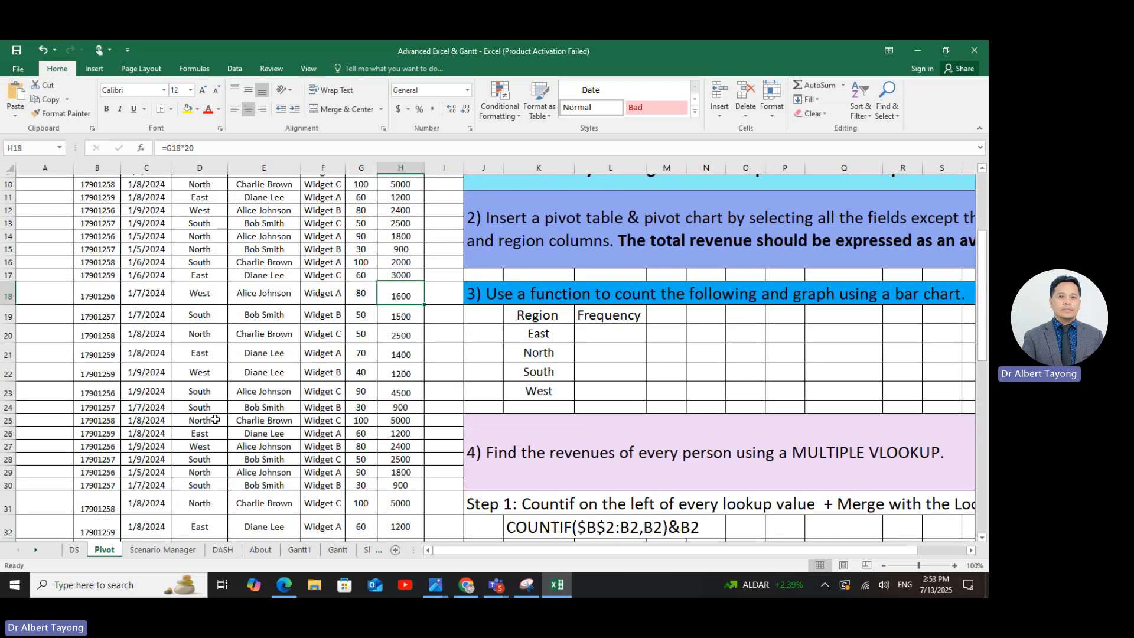
{"action": "scroll", "coordinate": [215, 420], "scroll_direction": "up", "scroll_amount": 3}
{"action": "left_click", "coordinate": [407, 367]}
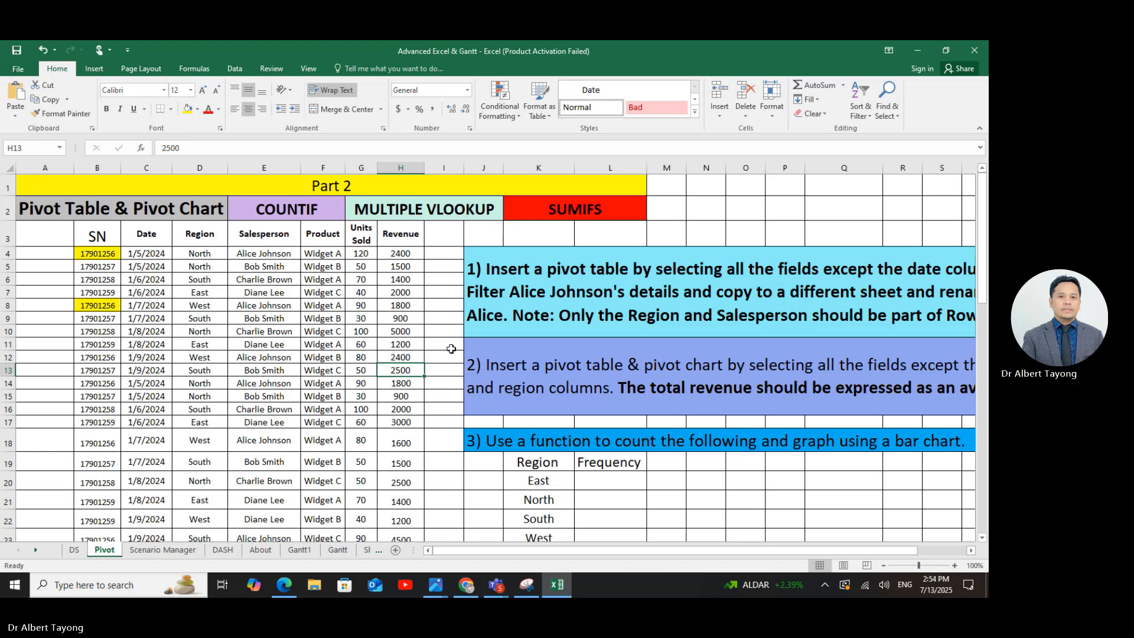
{"action": "left_click", "coordinate": [471, 214]}
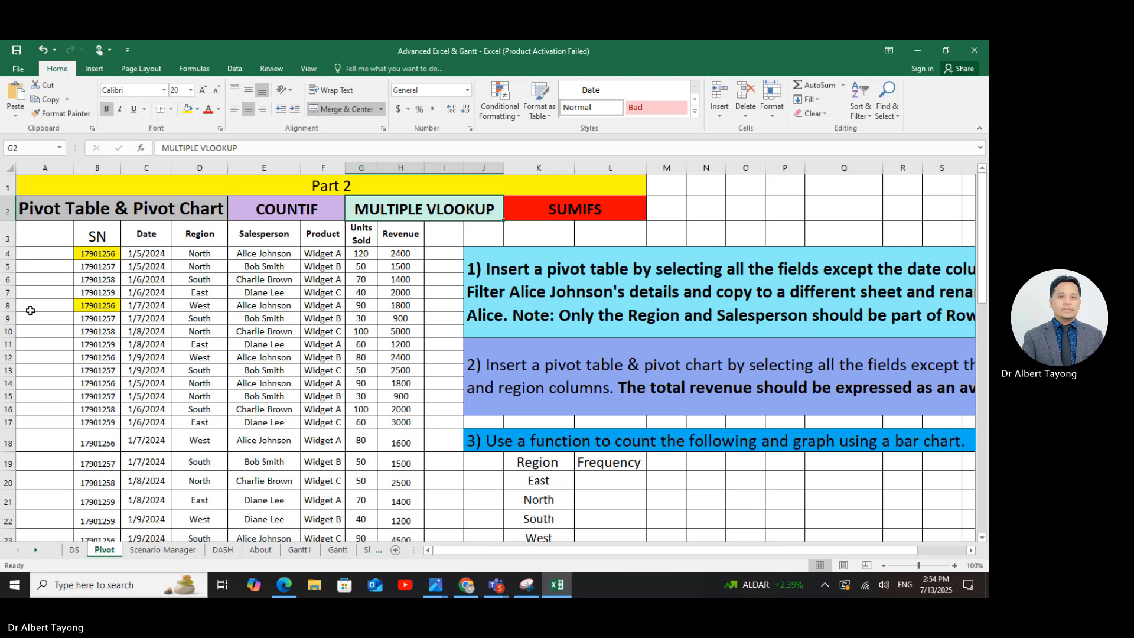
{"action": "left_click", "coordinate": [90, 254]}
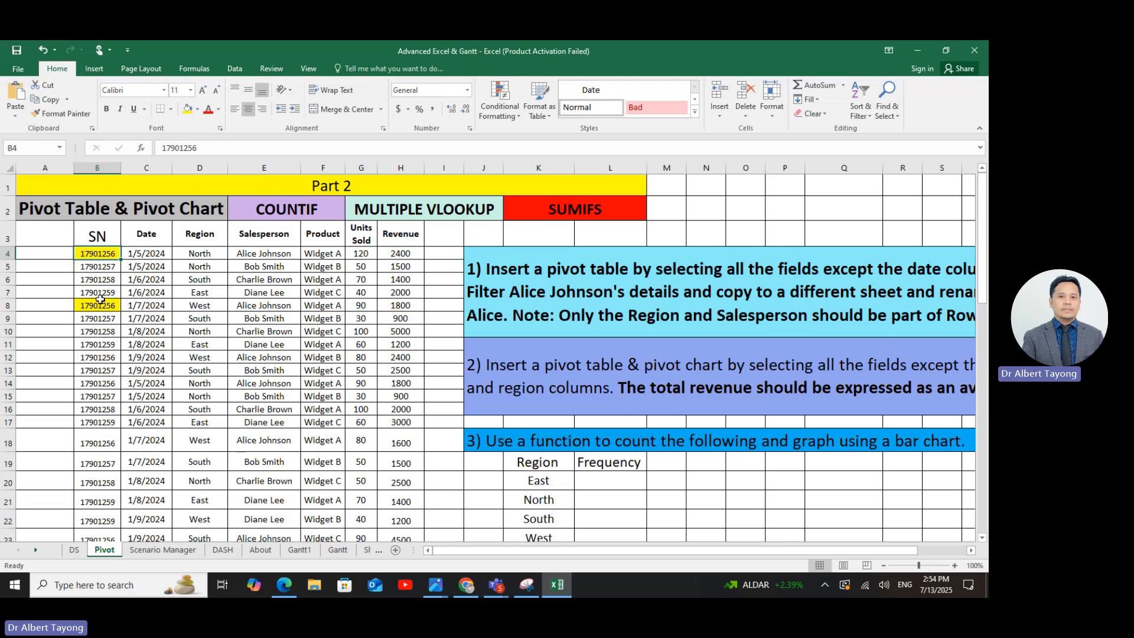
{"action": "left_click_drag", "start_coordinate": [99, 306], "coordinate": [99, 280]}
{"action": "left_click", "coordinate": [87, 408]}
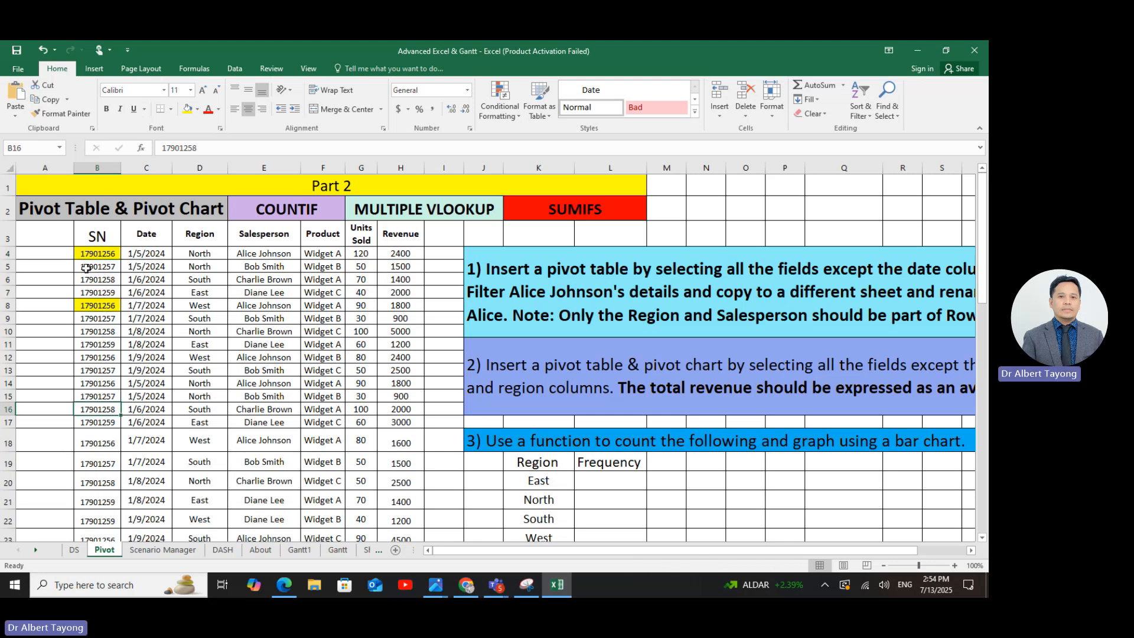
{"action": "left_click", "coordinate": [112, 255]}
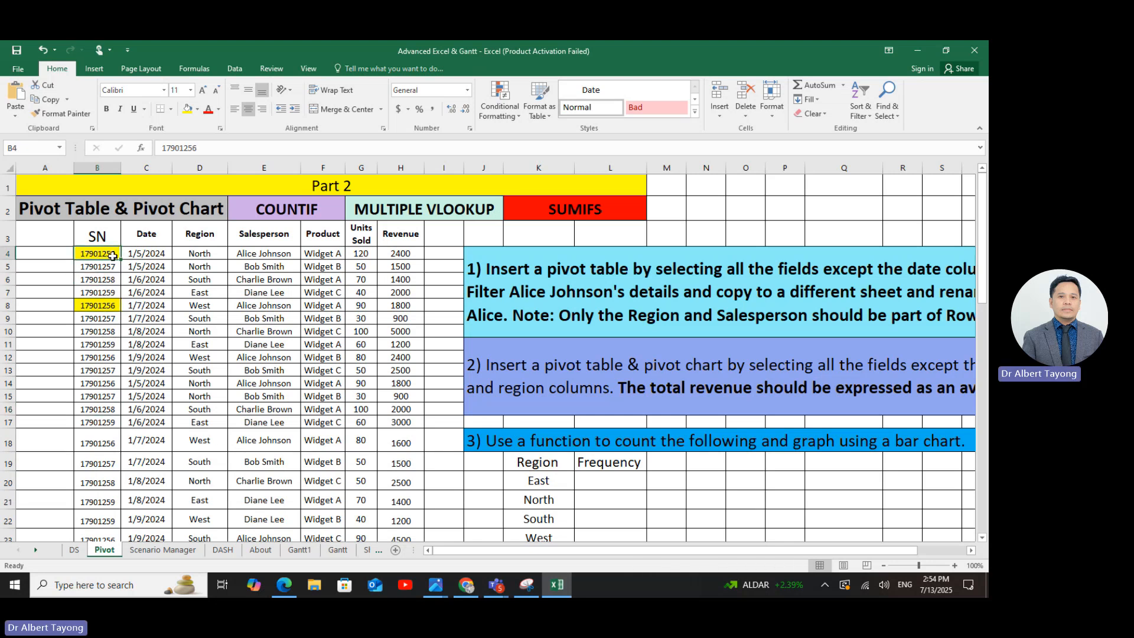
- Start a COUNTIF formula in cell A4 and open its function arguments clear of the SN data
{"action": "left_click", "coordinate": [53, 255]}
{"action": "type", "text": "=COU"}
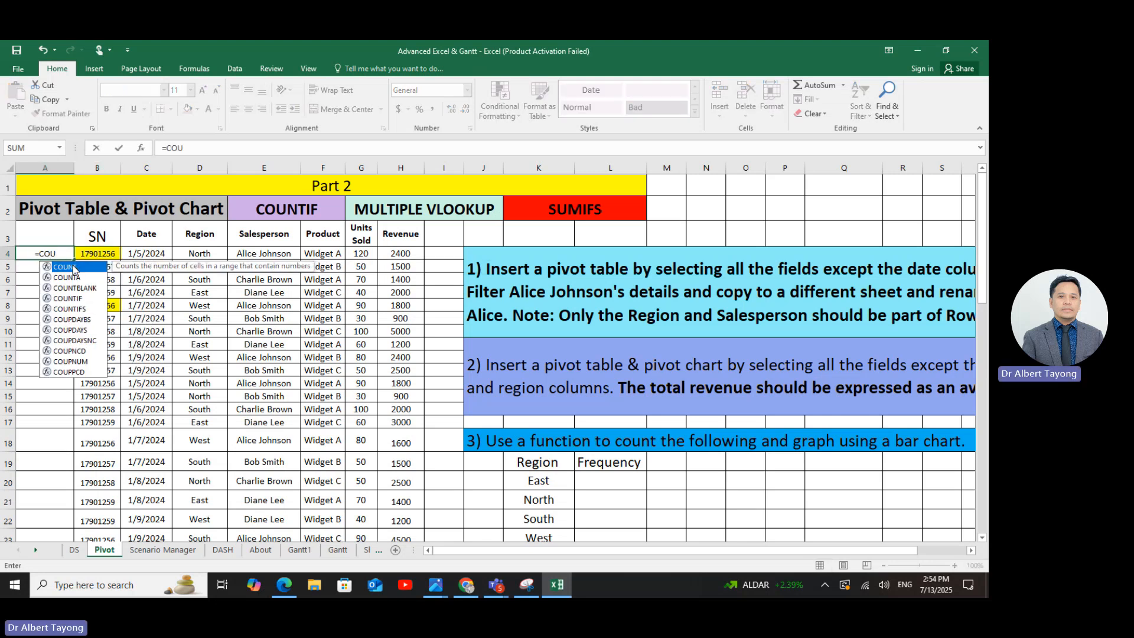
{"action": "double_click", "coordinate": [70, 299]}
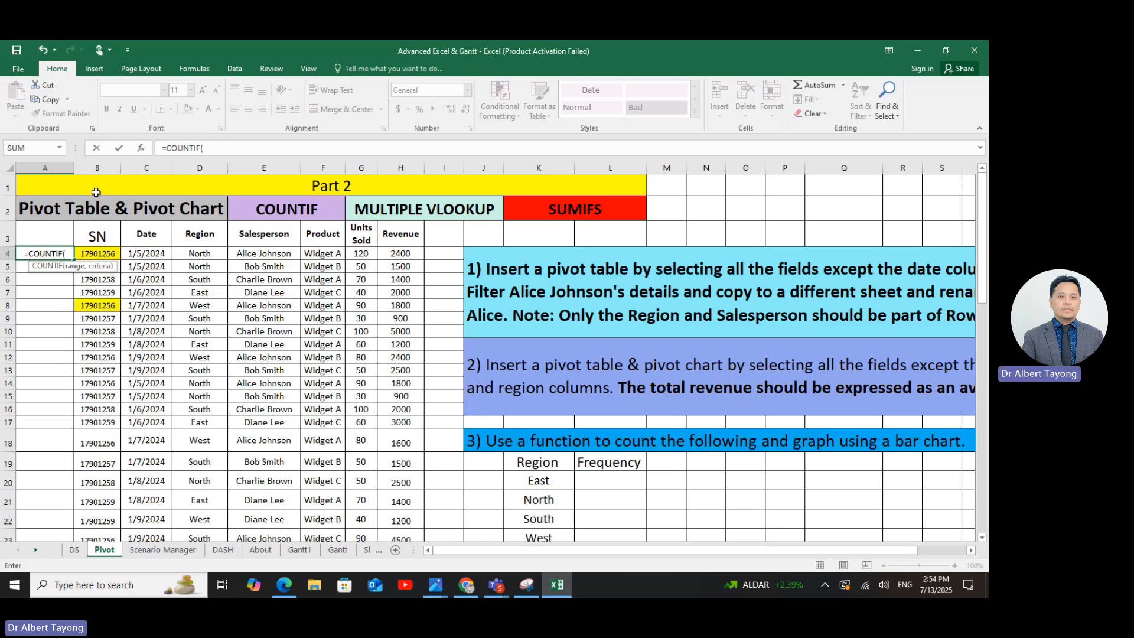
{"action": "left_click", "coordinate": [141, 152]}
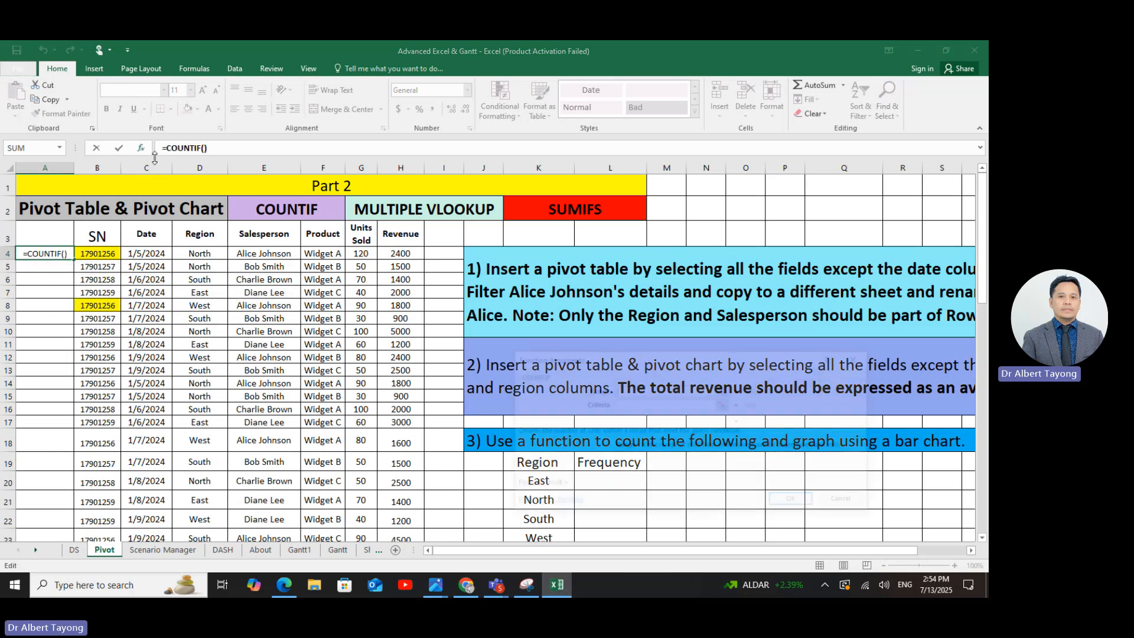
{"action": "left_click_drag", "start_coordinate": [624, 358], "coordinate": [576, 131]}
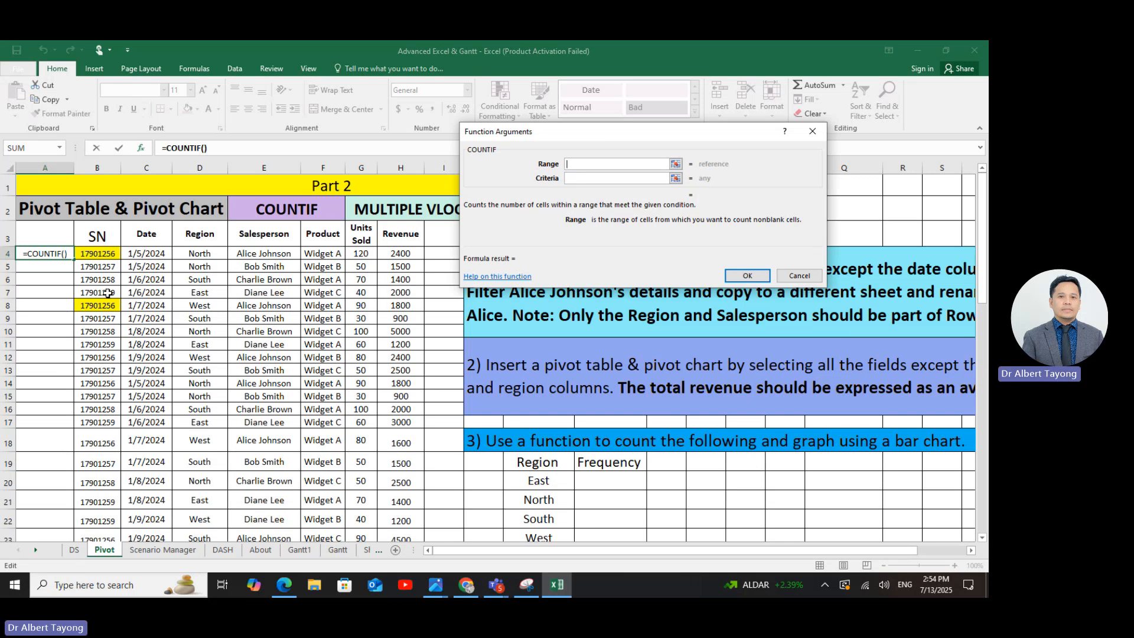
- Set the COUNTIF range to B4:B4, starting and ending at the first SN value
{"action": "scroll", "coordinate": [112, 405], "scroll_direction": "down", "scroll_amount": 8}
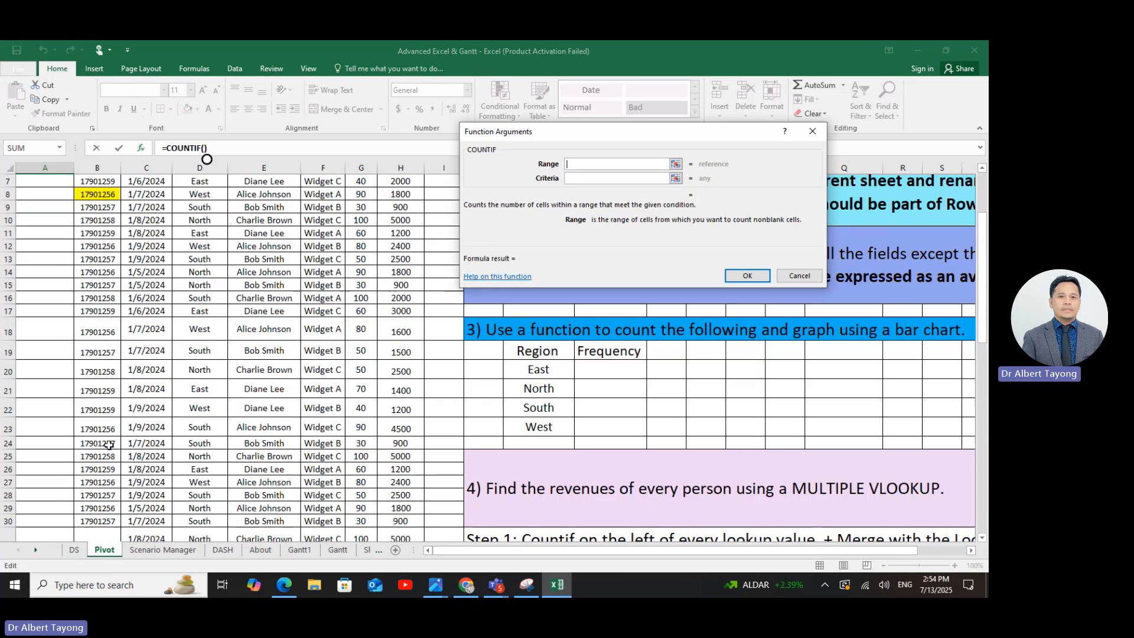
{"action": "scroll", "coordinate": [104, 465], "scroll_direction": "up", "scroll_amount": 4}
{"action": "scroll", "coordinate": [104, 465], "scroll_direction": "up", "scroll_amount": 4}
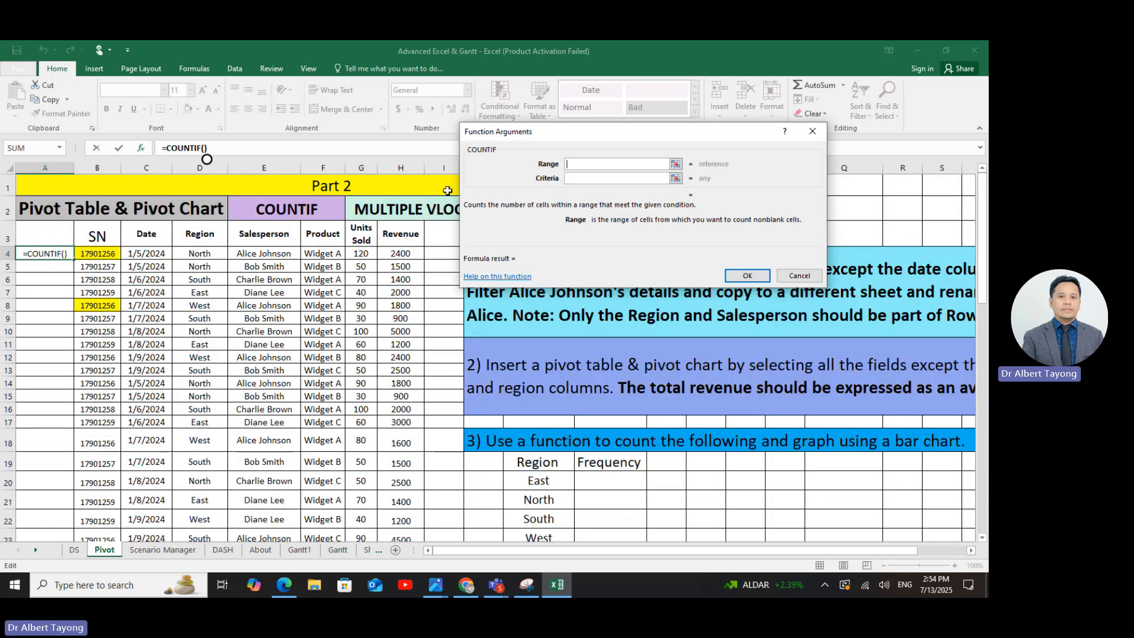
{"action": "left_click", "coordinate": [109, 252]}
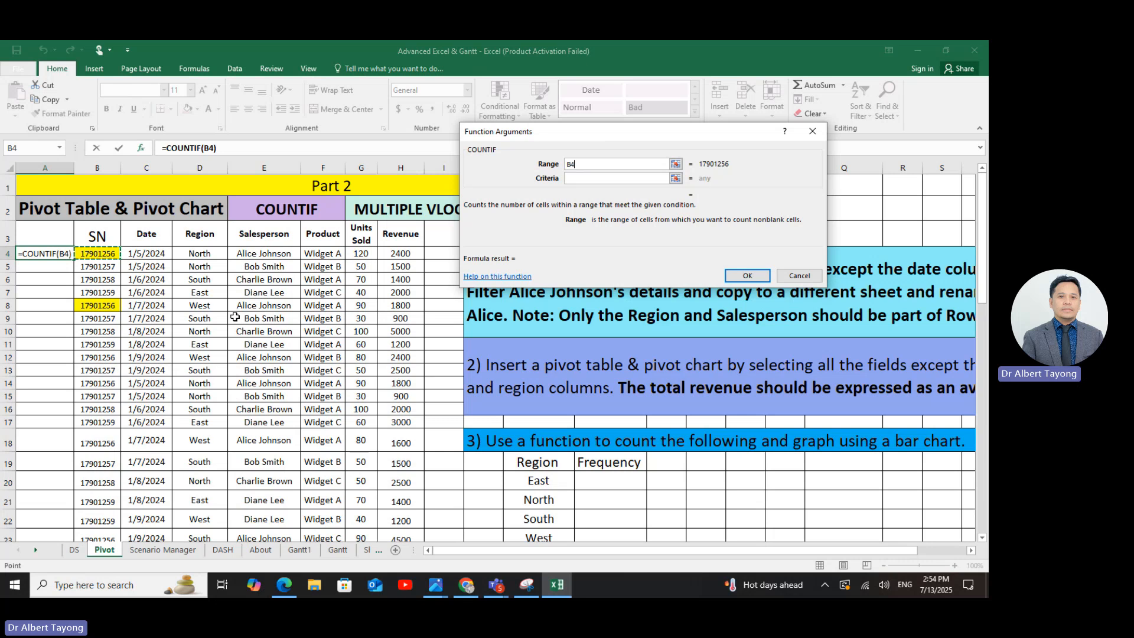
{"action": "key", "text": "F8"}
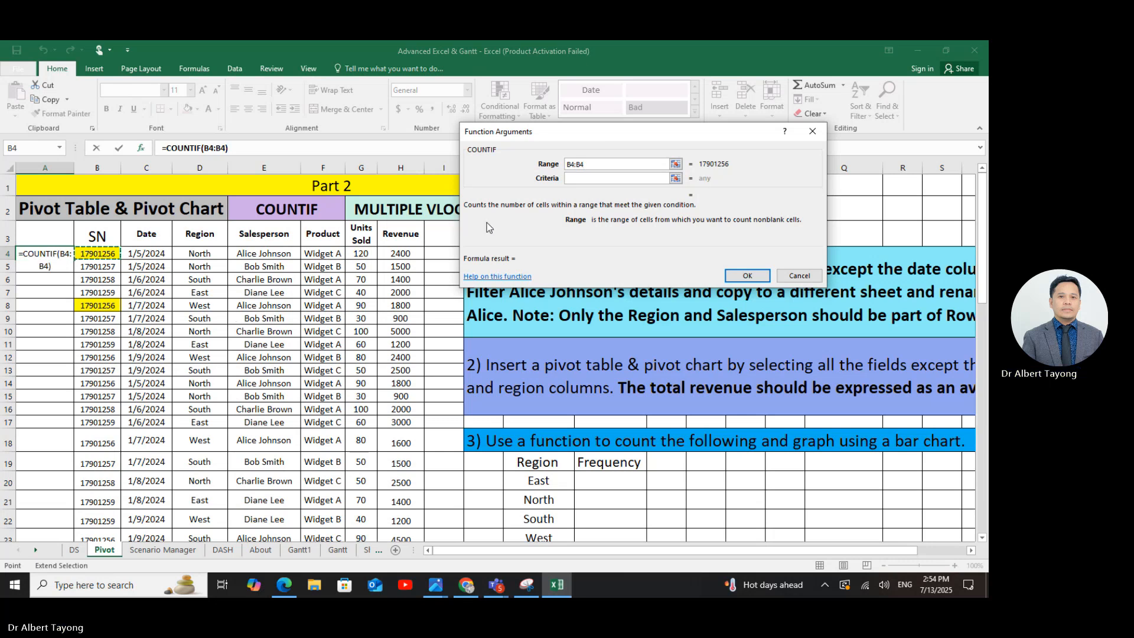
{"action": "key", "text": "BackSpace"}
{"action": "key", "text": "BackSpace"}
{"action": "key", "text": "BackSpace"}
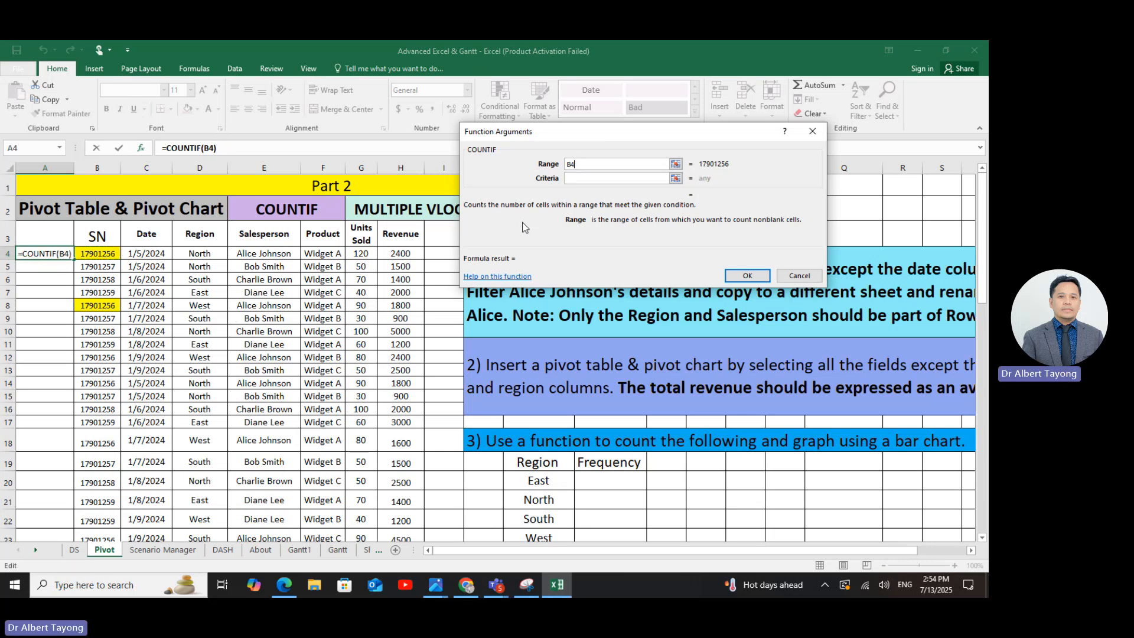
{"action": "type", "text": ":"}
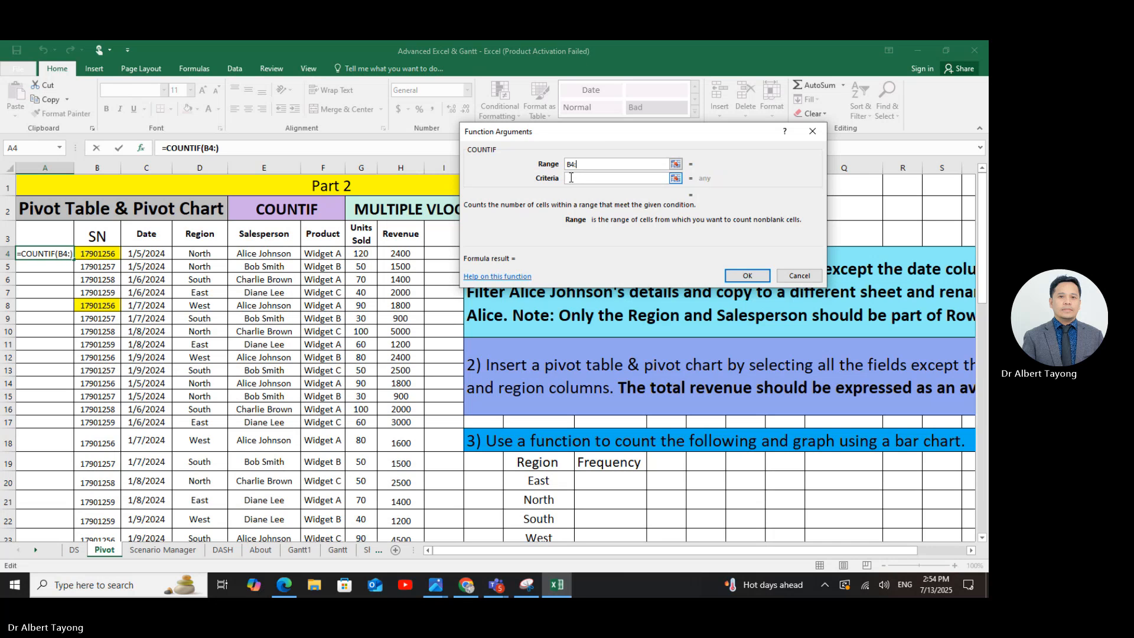
{"action": "left_click", "coordinate": [116, 250]}
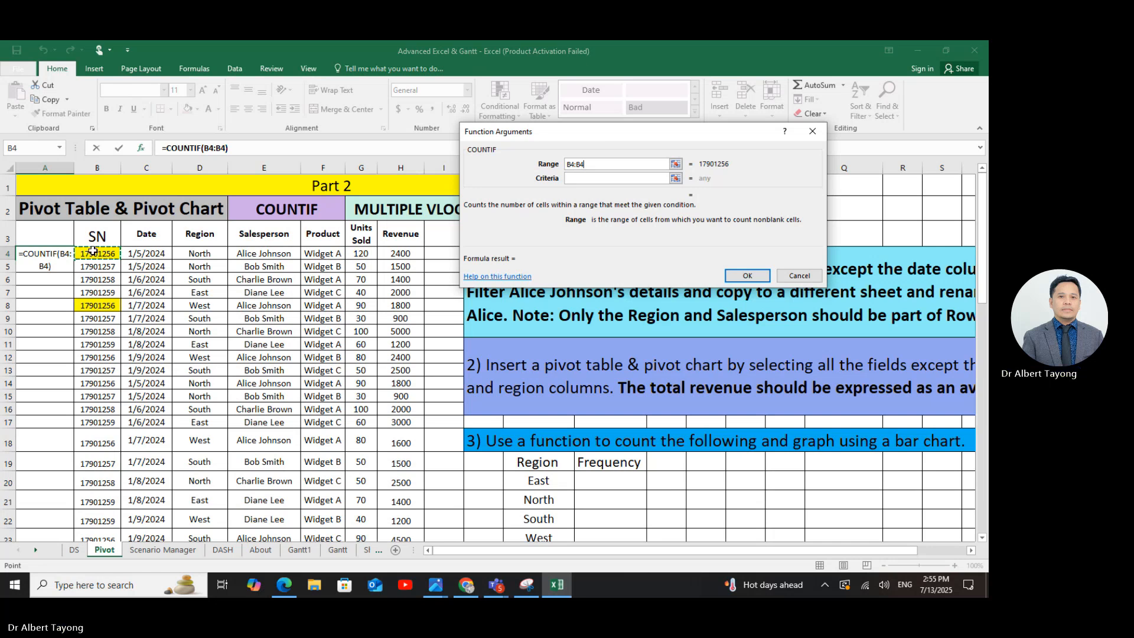
- Turn the COUNTIF range into an expanding one, $B$4:$B4, with the start fully absolute and only the end column locked
{"action": "double_click", "coordinate": [571, 167]}
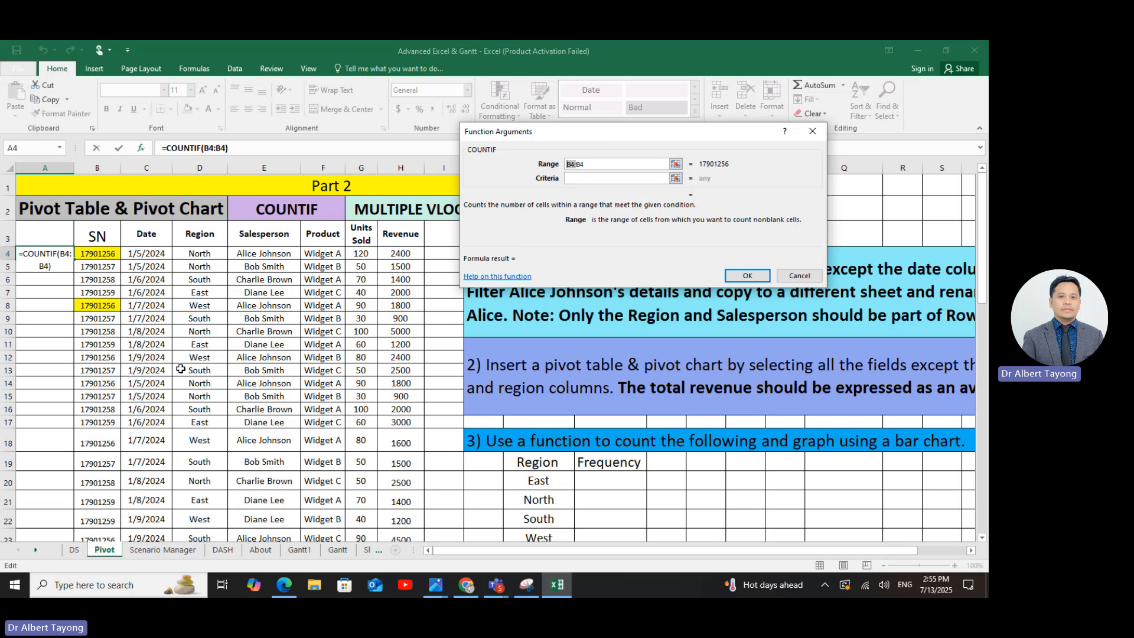
{"action": "left_click", "coordinate": [582, 164]}
{"action": "key", "text": "F4"}
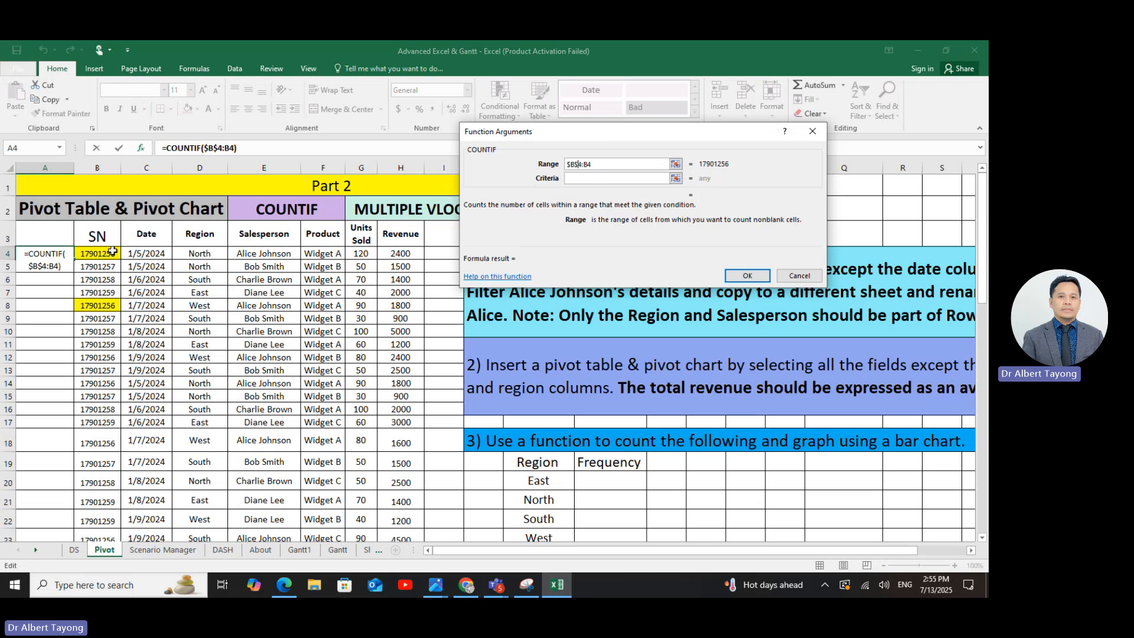
{"action": "left_click", "coordinate": [584, 164]}
{"action": "left_click_drag", "start_coordinate": [582, 166], "coordinate": [594, 166]}
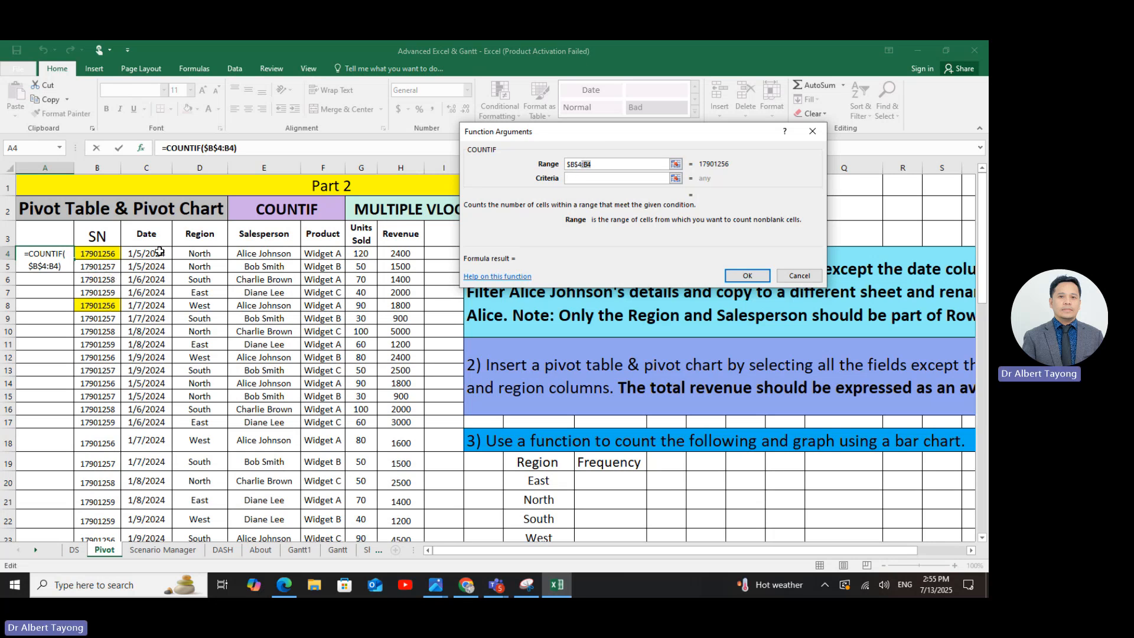
{"action": "left_click", "coordinate": [605, 165]}
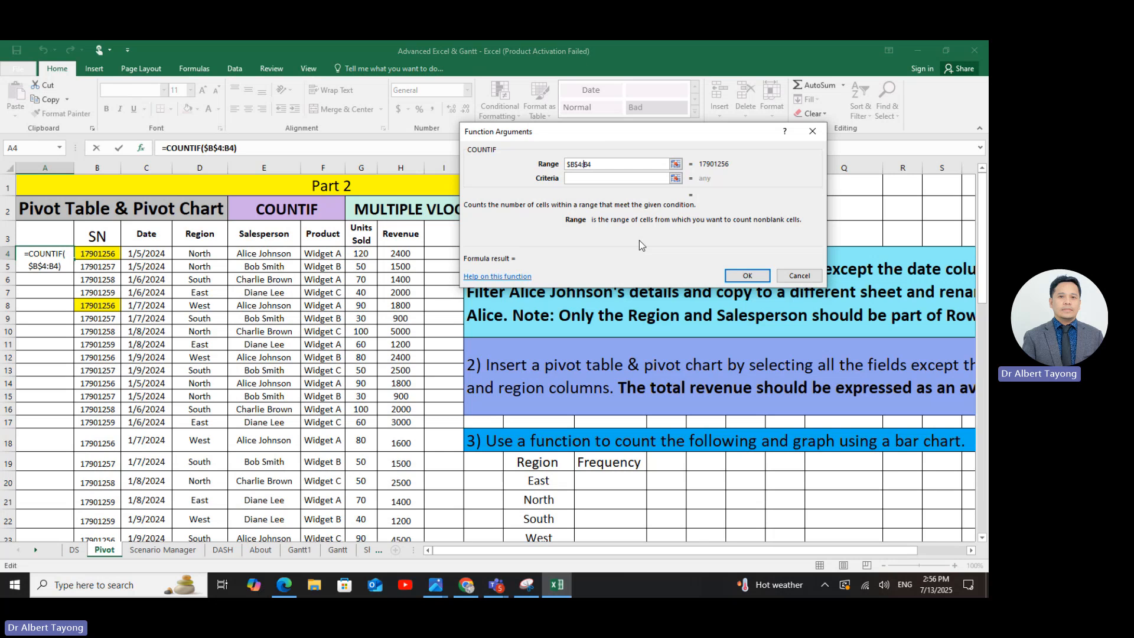
{"action": "type", "text": "$"}
- Set the COUNTIF criteria to B4 and insert the finished formula in A4
{"action": "left_click", "coordinate": [587, 179]}
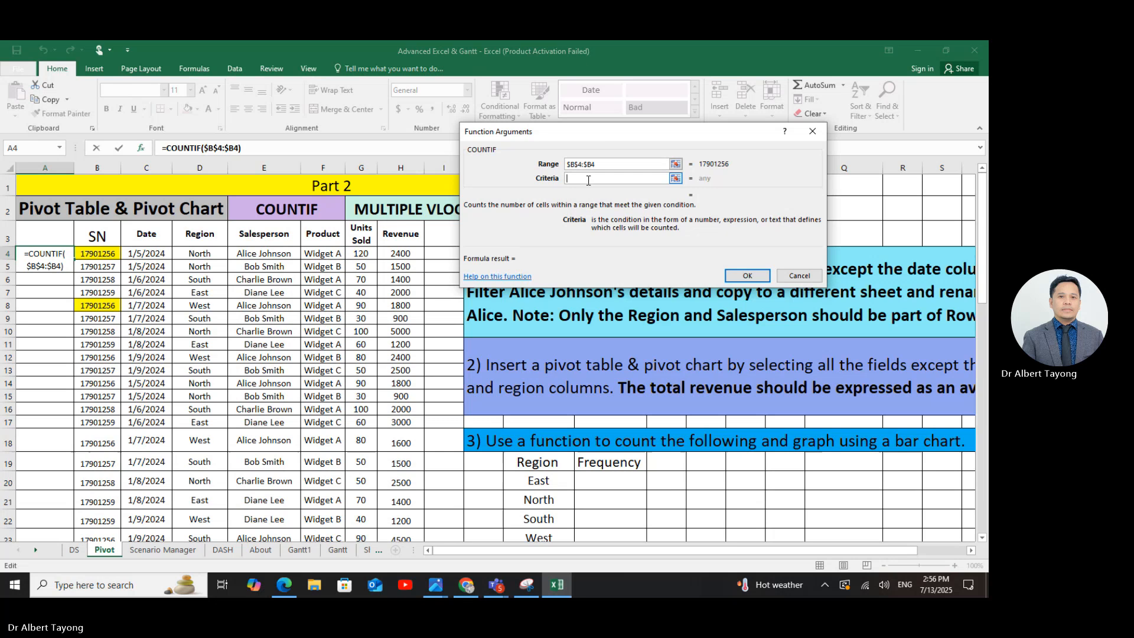
{"action": "left_click", "coordinate": [617, 165]}
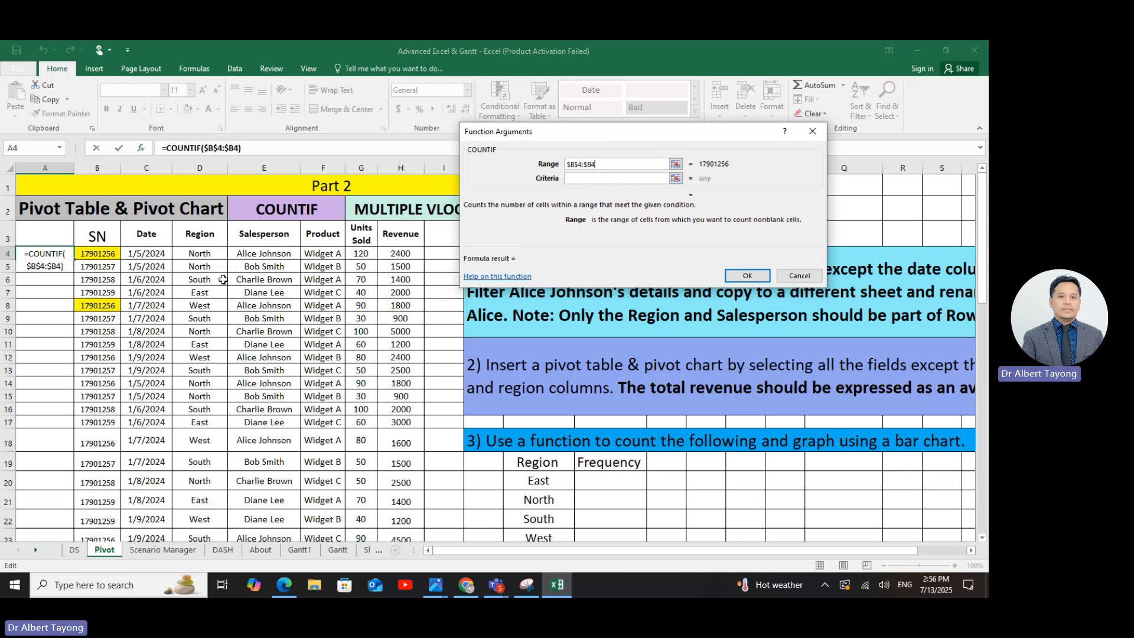
{"action": "left_click", "coordinate": [583, 179]}
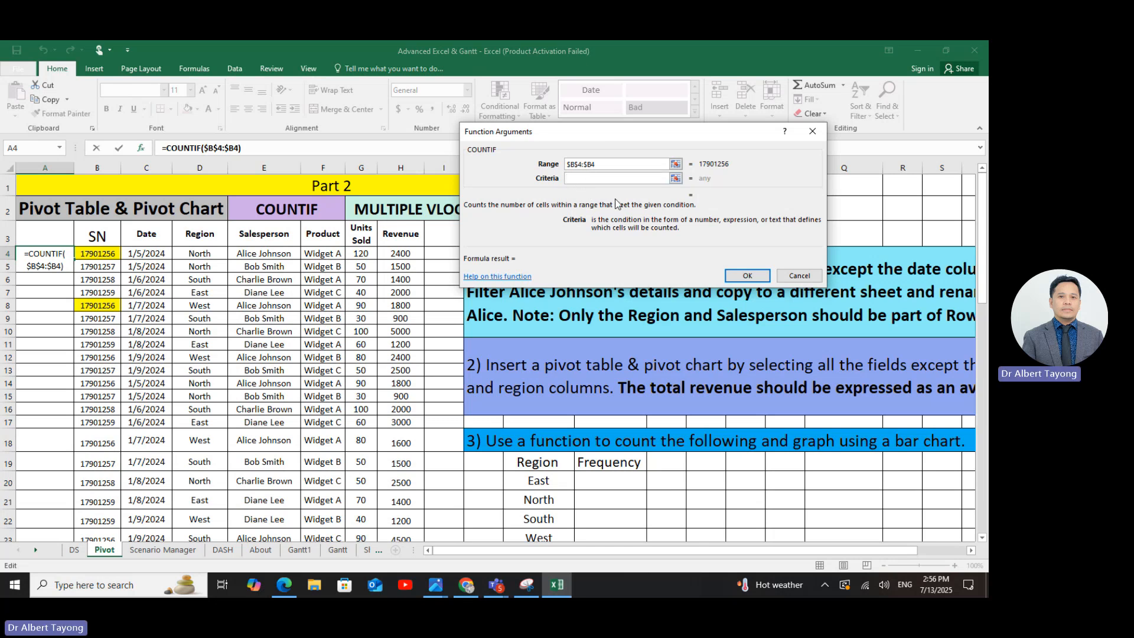
{"action": "left_click", "coordinate": [110, 253]}
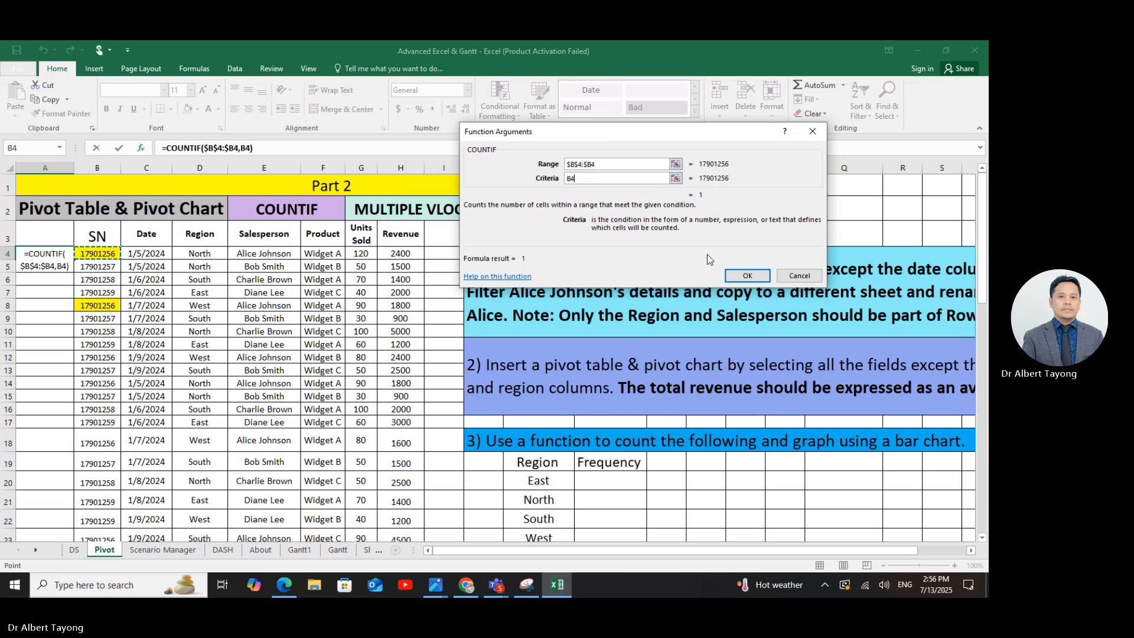
{"action": "left_click", "coordinate": [757, 275]}
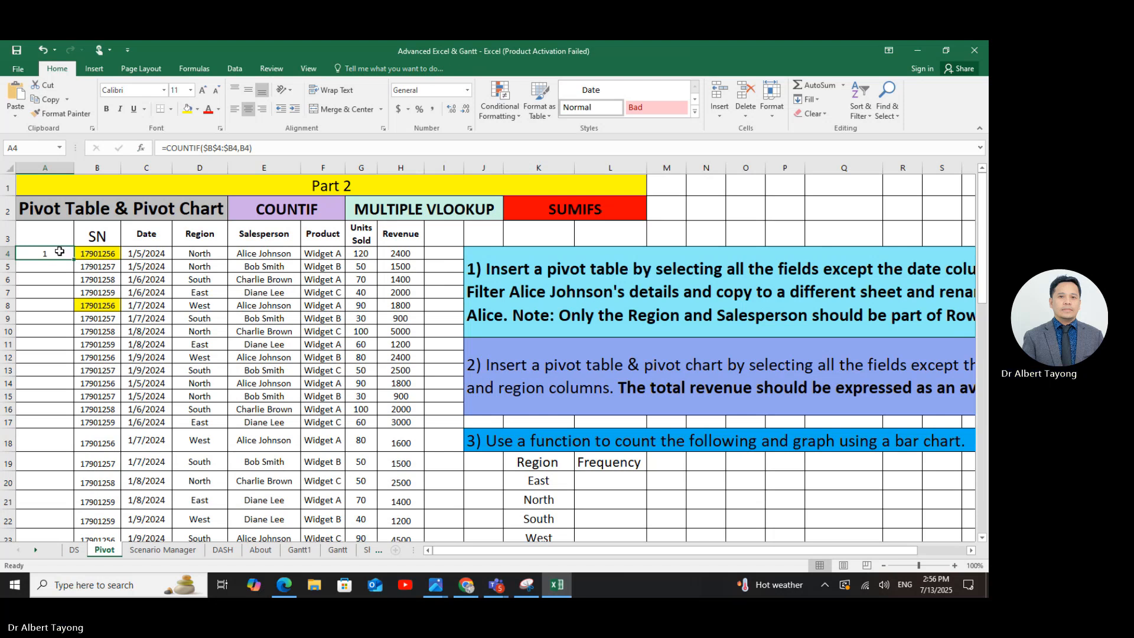
- Fill the COUNTIF formula from A4 down to A8
{"action": "left_click", "coordinate": [61, 289]}
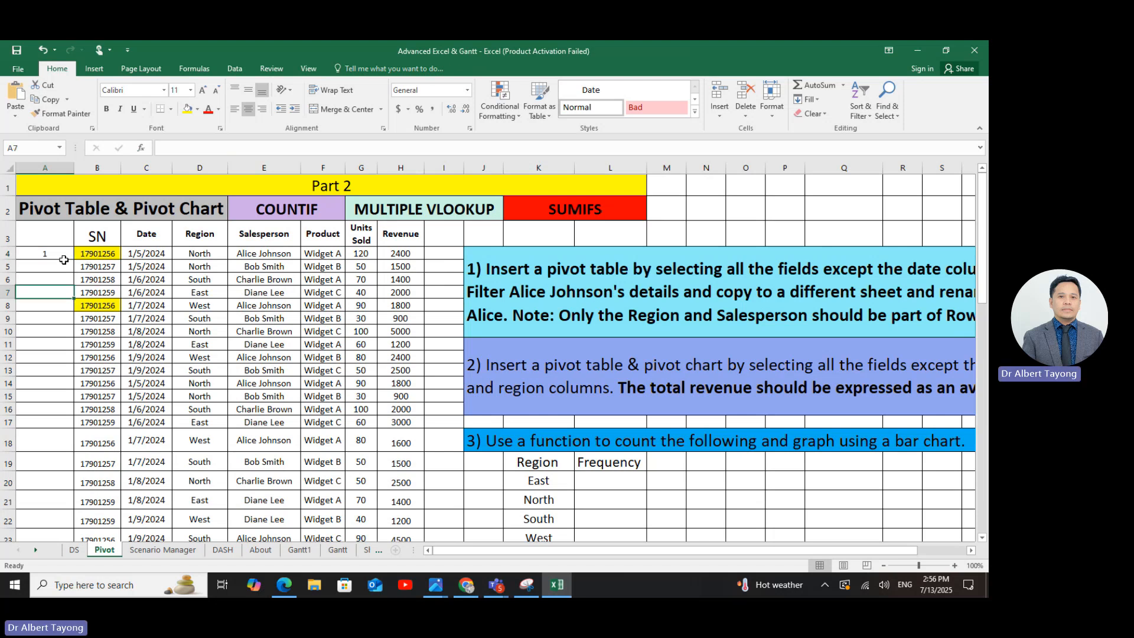
{"action": "left_click", "coordinate": [66, 254]}
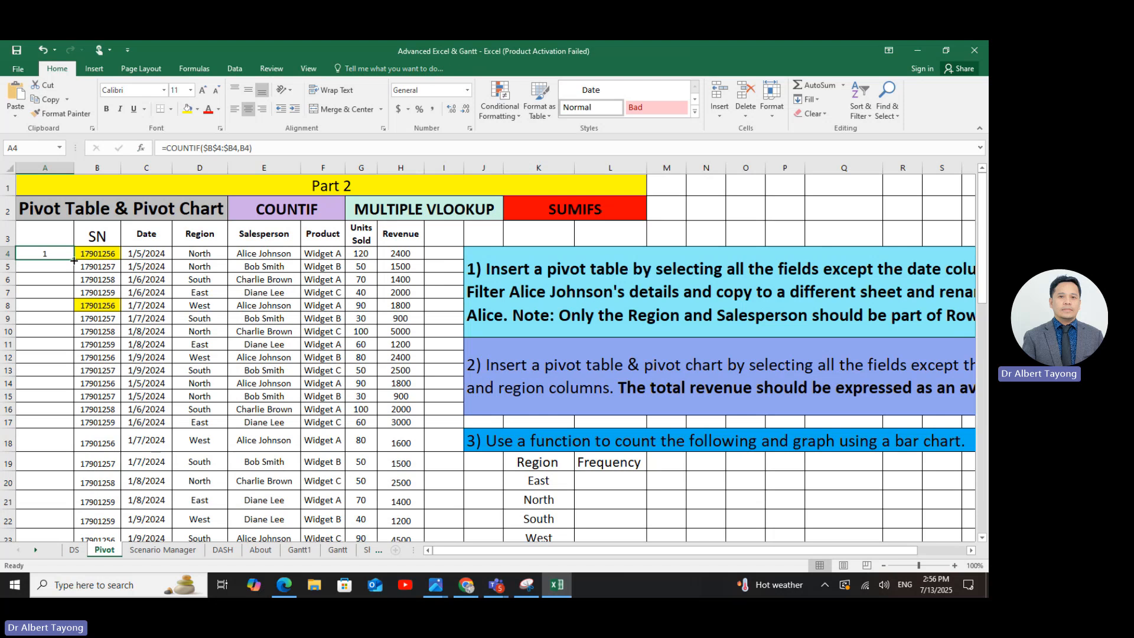
{"action": "left_click_drag", "start_coordinate": [74, 260], "coordinate": [73, 307]}
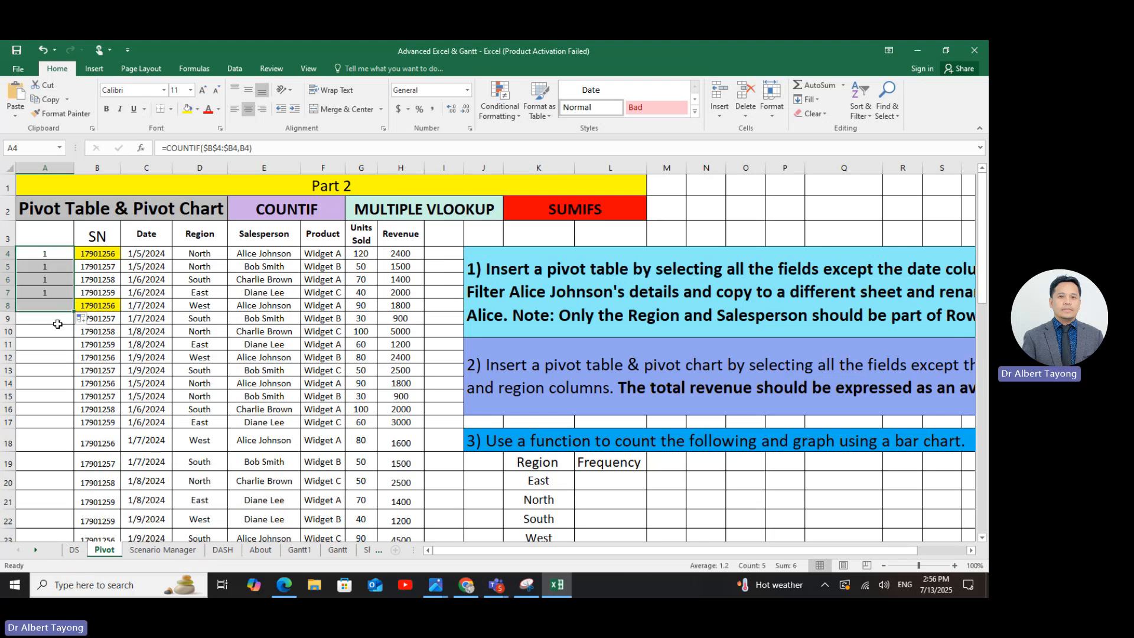
- Compare the running counts in A4:A8 with the SN values beside them, especially the yellow cells B4 and B8
{"action": "left_click", "coordinate": [59, 307]}
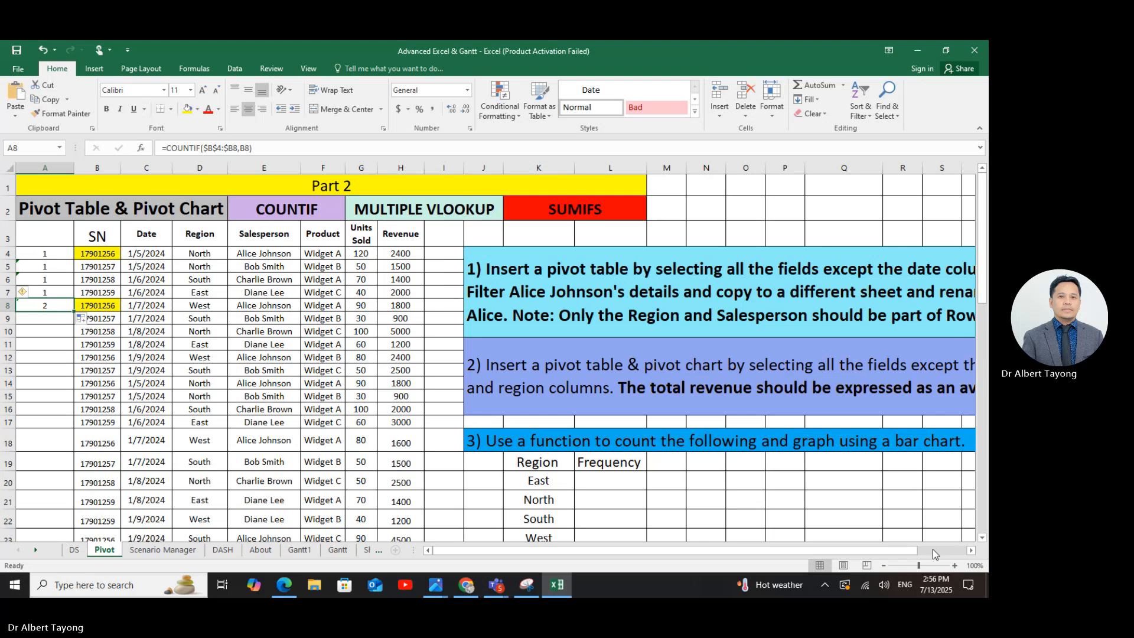
{"action": "left_click_drag", "start_coordinate": [922, 566], "coordinate": [925, 564]}
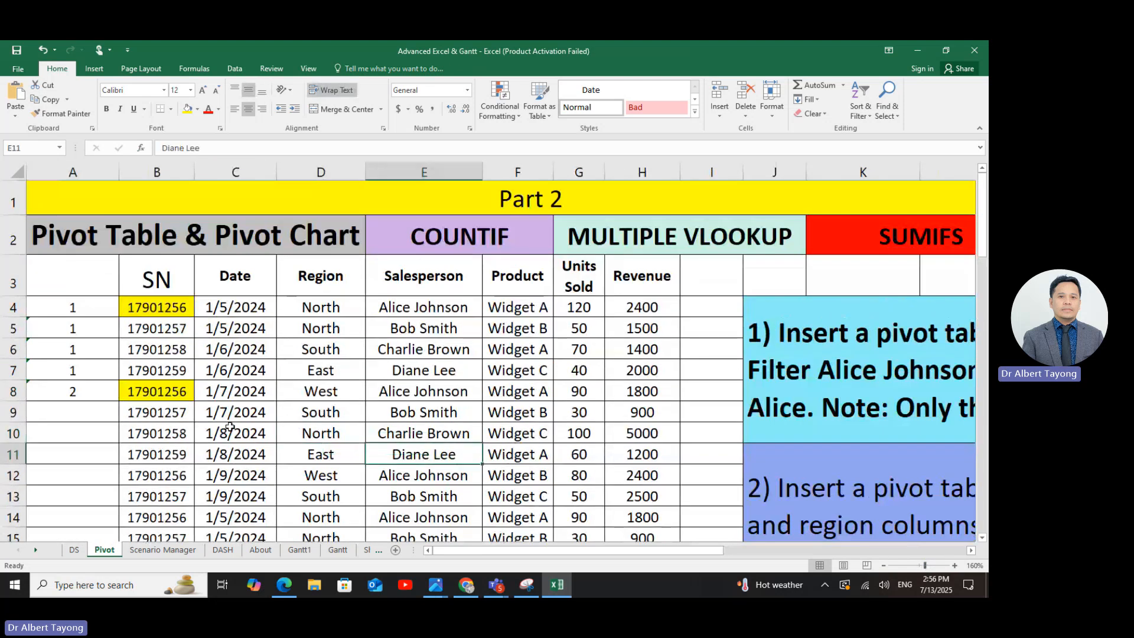
{"action": "left_click", "coordinate": [169, 395]}
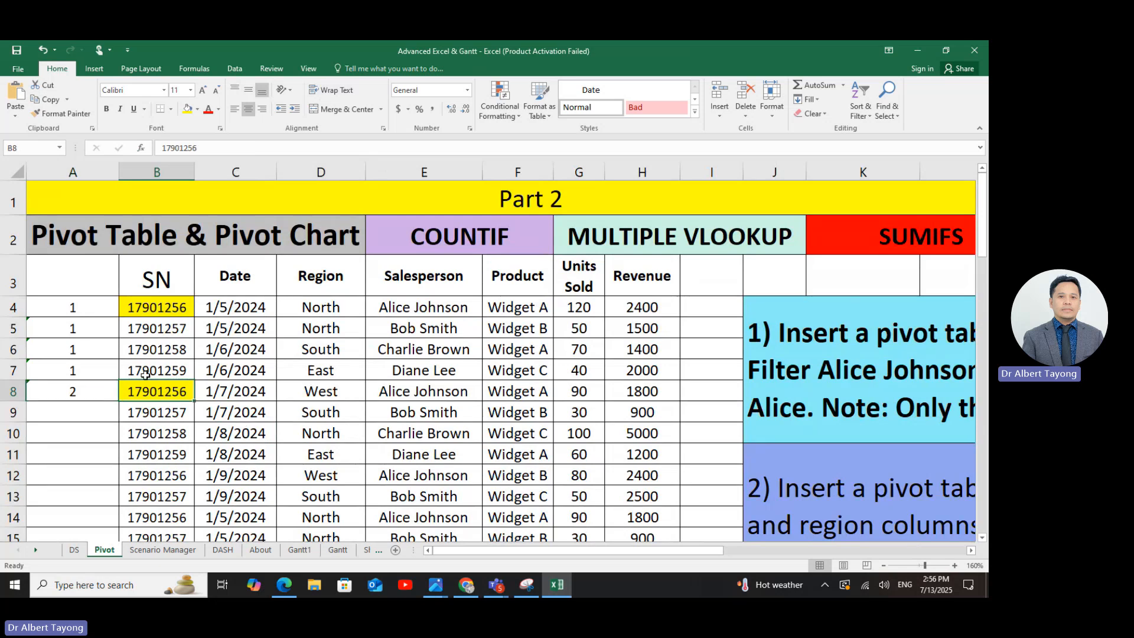
{"action": "left_click", "coordinate": [86, 329]}
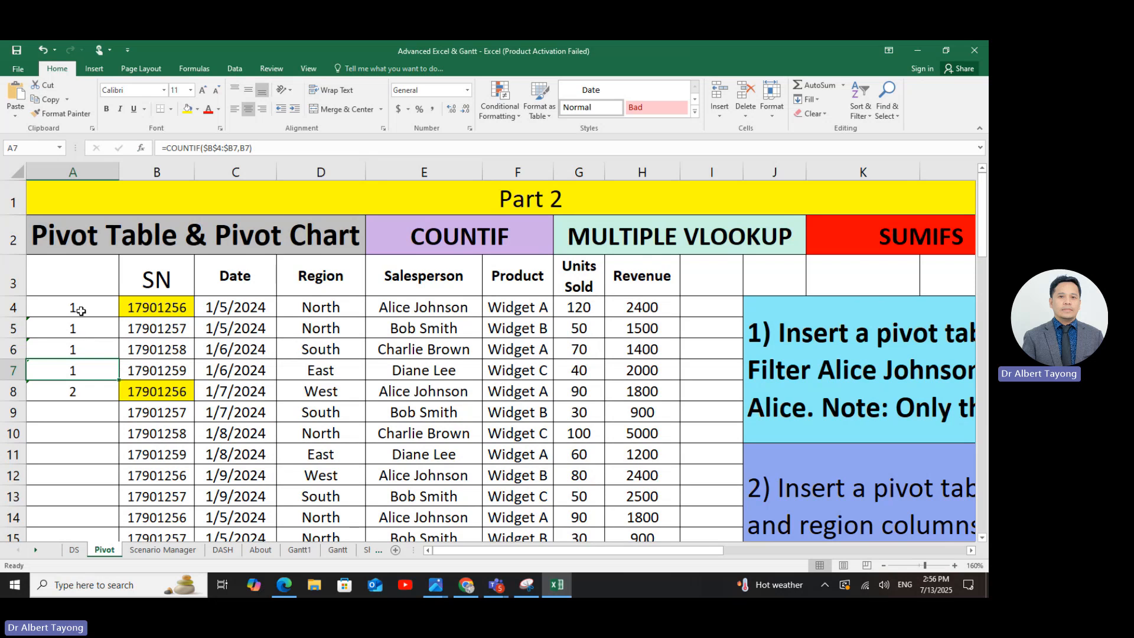
{"action": "left_click", "coordinate": [79, 310]}
{"action": "left_click", "coordinate": [166, 310]}
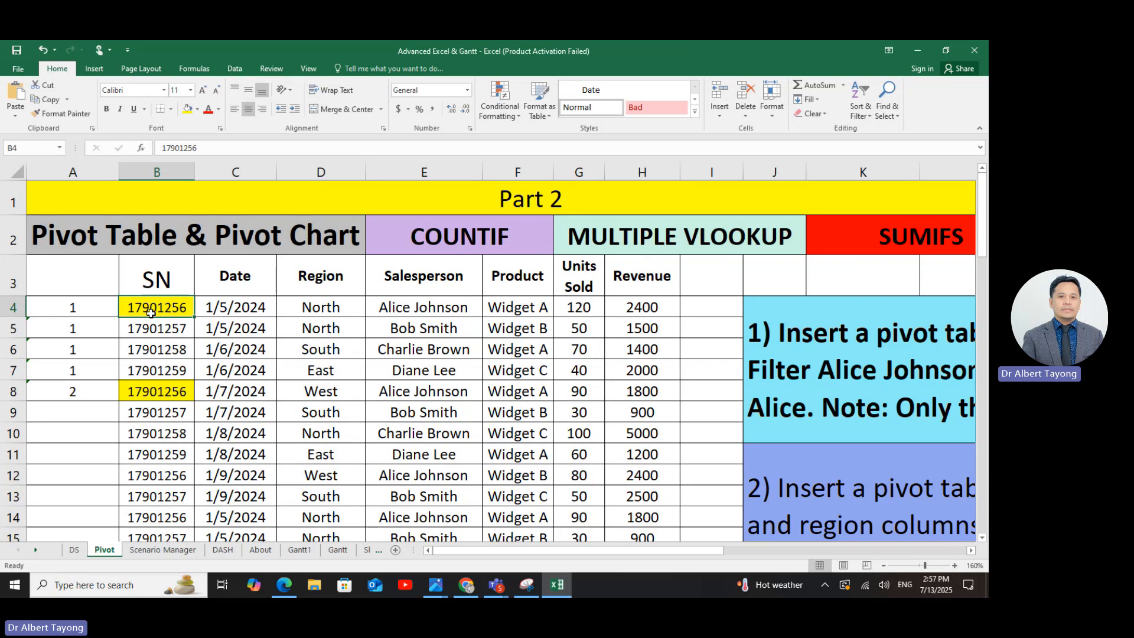
{"action": "left_click", "coordinate": [86, 315]}
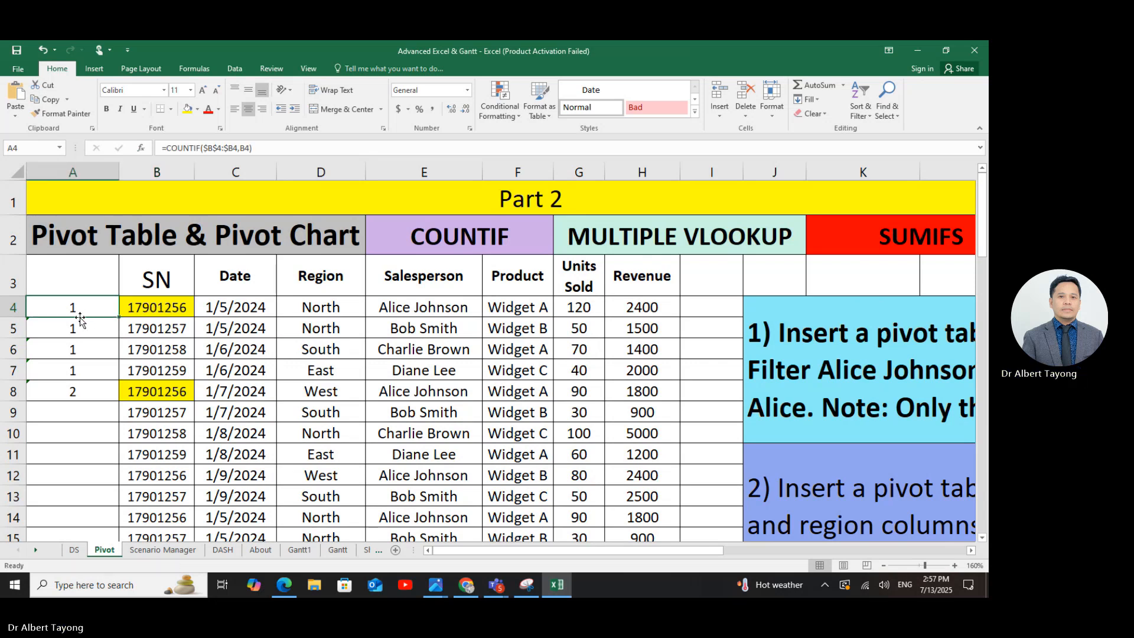
{"action": "left_click_drag", "start_coordinate": [156, 310], "coordinate": [170, 391]}
{"action": "left_click", "coordinate": [77, 390]}
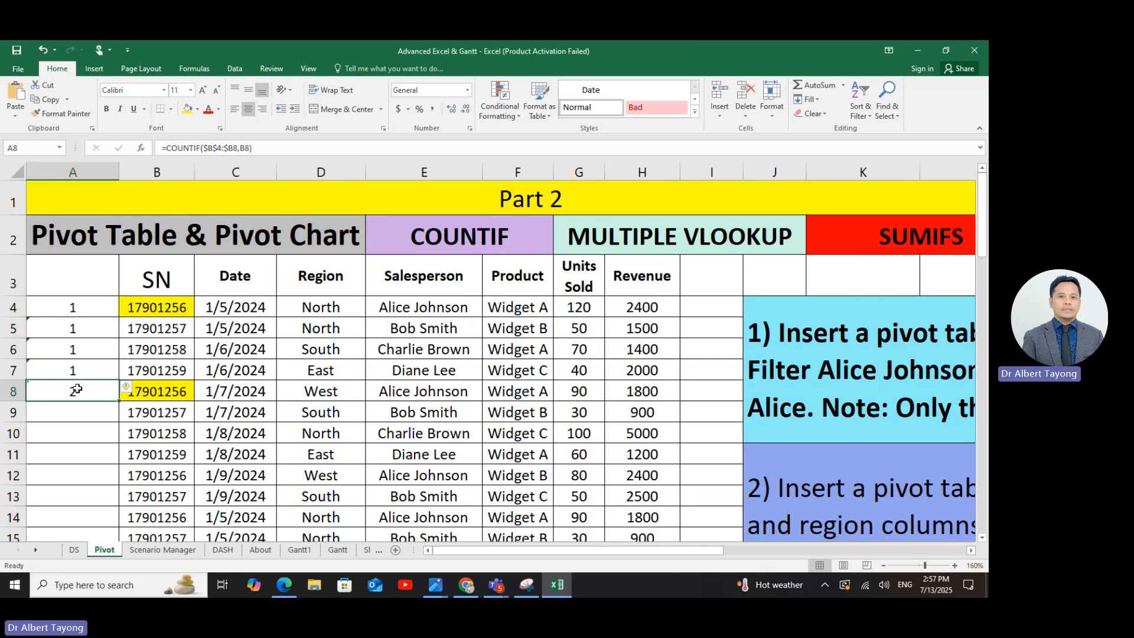
{"action": "left_click", "coordinate": [167, 396]}
{"action": "left_click", "coordinate": [89, 391]}
{"action": "left_click", "coordinate": [162, 392]}
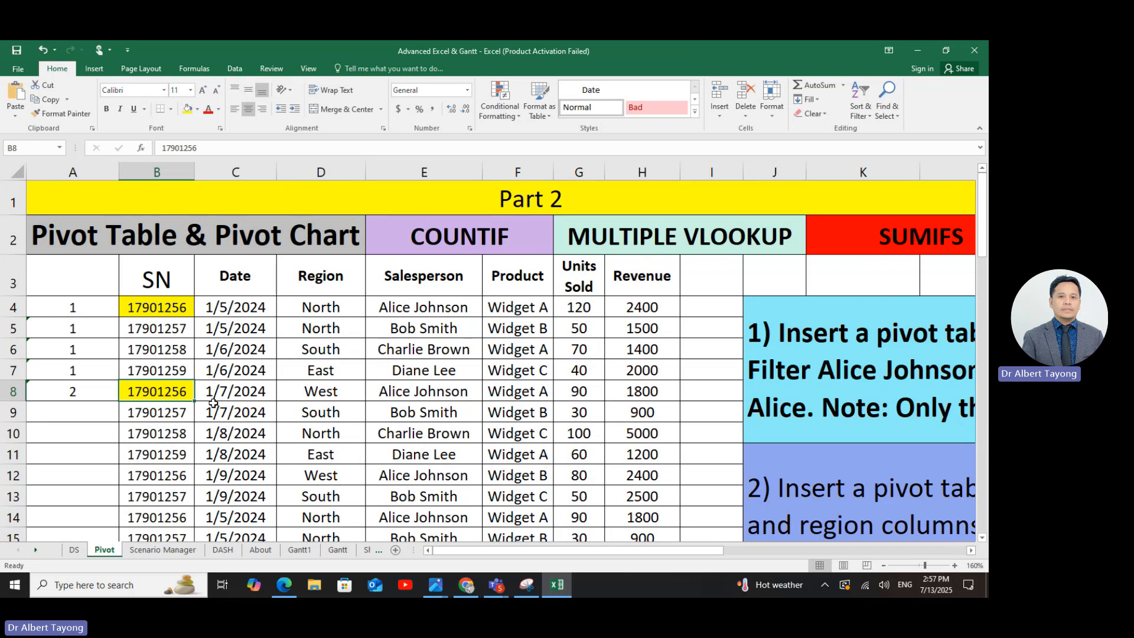
{"action": "left_click", "coordinate": [73, 311]}
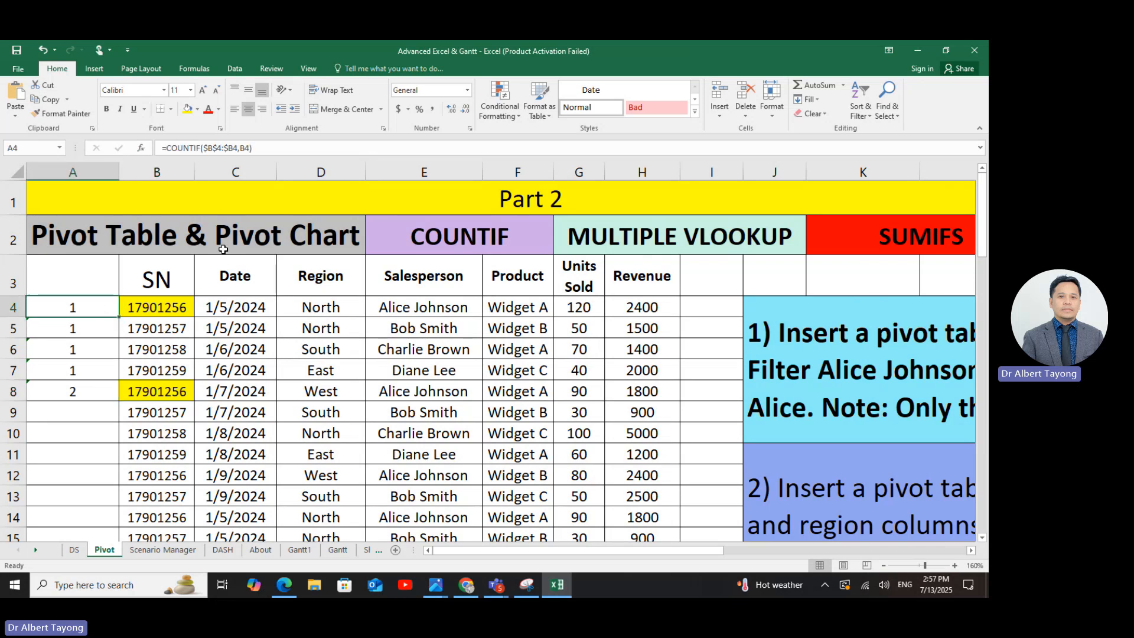
- Inspect the COUNTIF formulas in A4 and A5 to compare how their counting range expands
{"action": "double_click", "coordinate": [95, 303]}
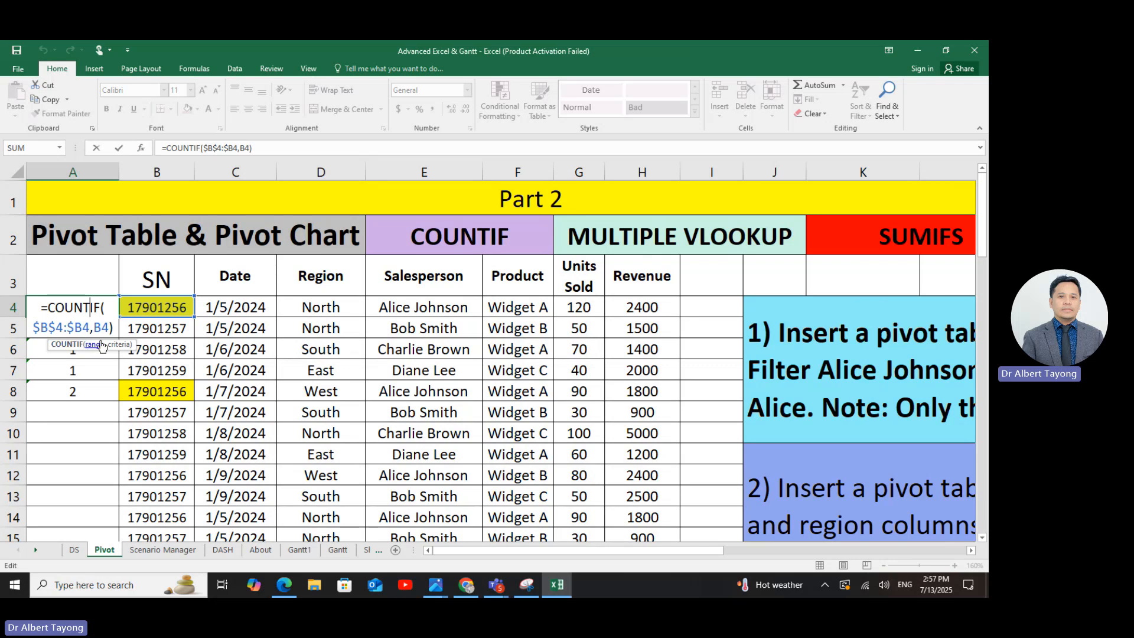
{"action": "key", "text": "Escape"}
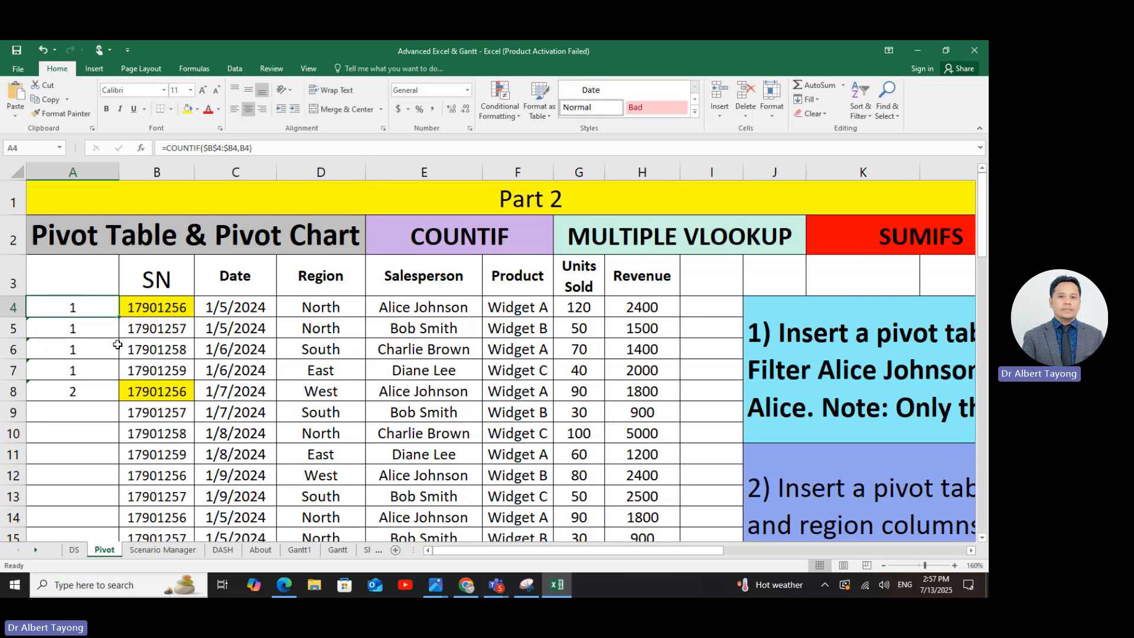
{"action": "left_click", "coordinate": [103, 330]}
{"action": "double_click", "coordinate": [103, 330]}
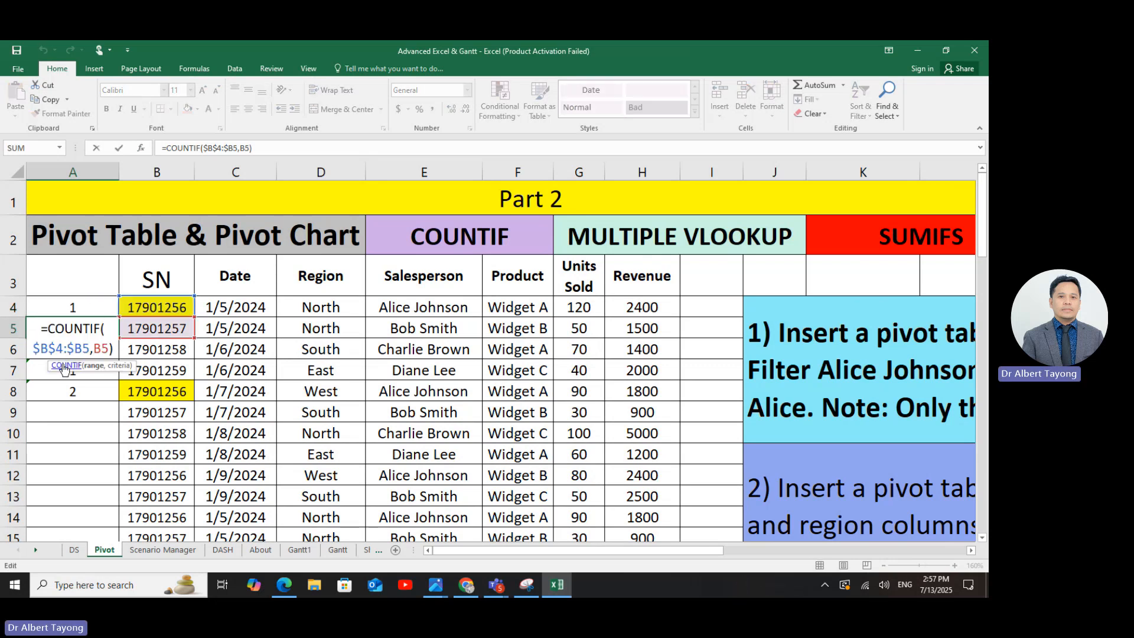
{"action": "left_click_drag", "start_coordinate": [74, 349], "coordinate": [90, 349]}
{"action": "key", "text": "Escape"}
- Refill the COUNTIF formula from A4 down to A8 and examine the expanded range in A8
{"action": "left_click", "coordinate": [104, 309]}
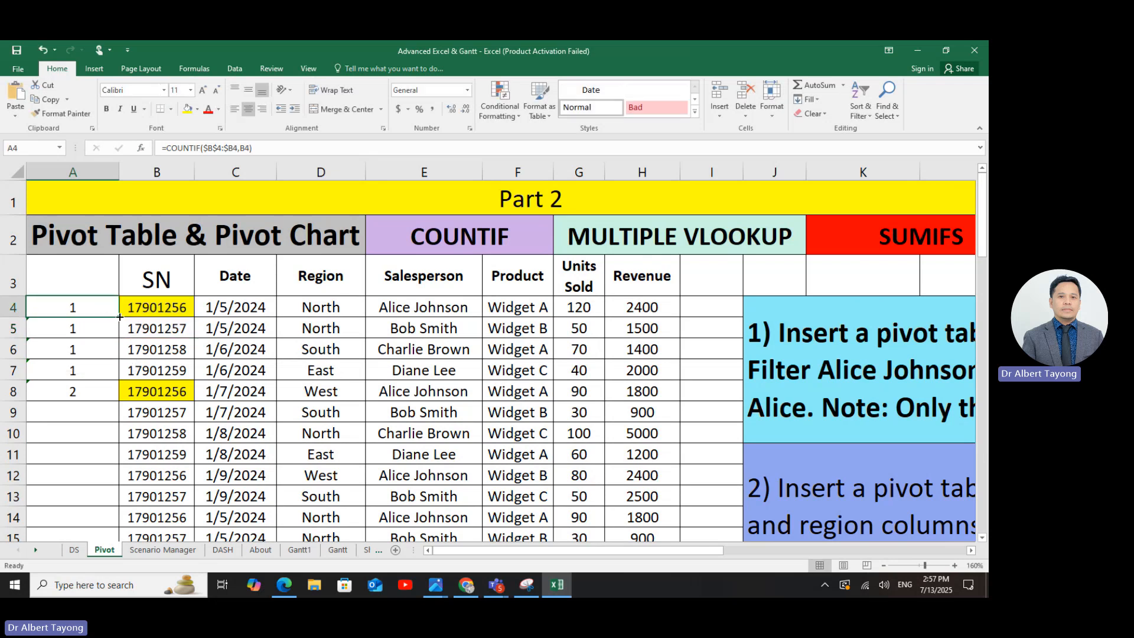
{"action": "left_click_drag", "start_coordinate": [120, 317], "coordinate": [116, 402]}
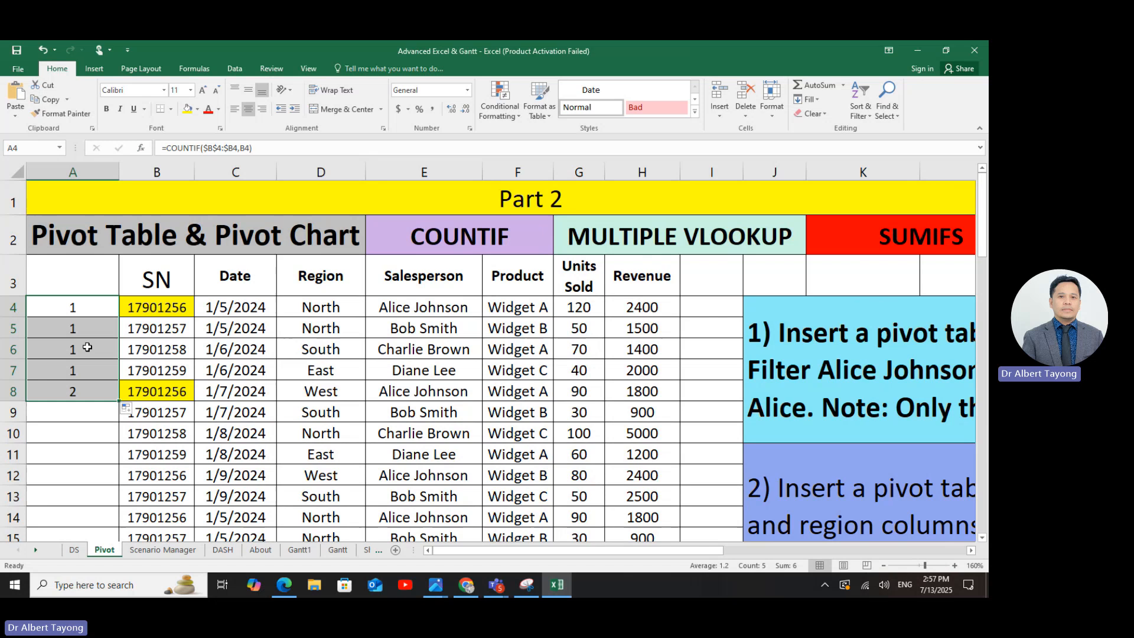
{"action": "double_click", "coordinate": [88, 392]}
{"action": "left_click", "coordinate": [83, 412]}
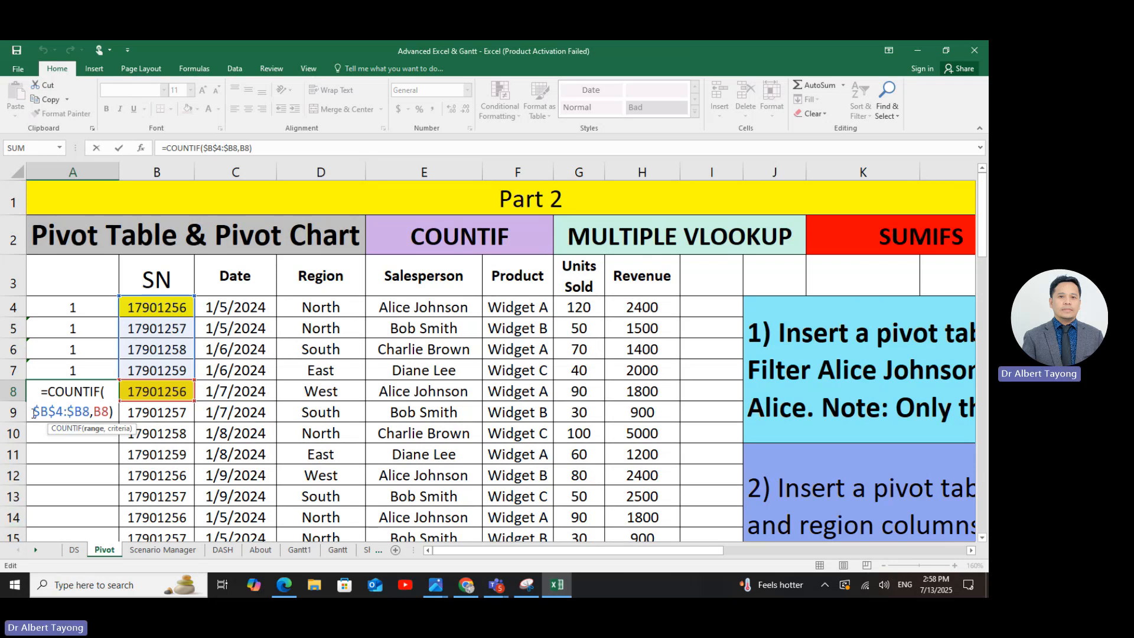
{"action": "left_click_drag", "start_coordinate": [32, 412], "coordinate": [62, 407]}
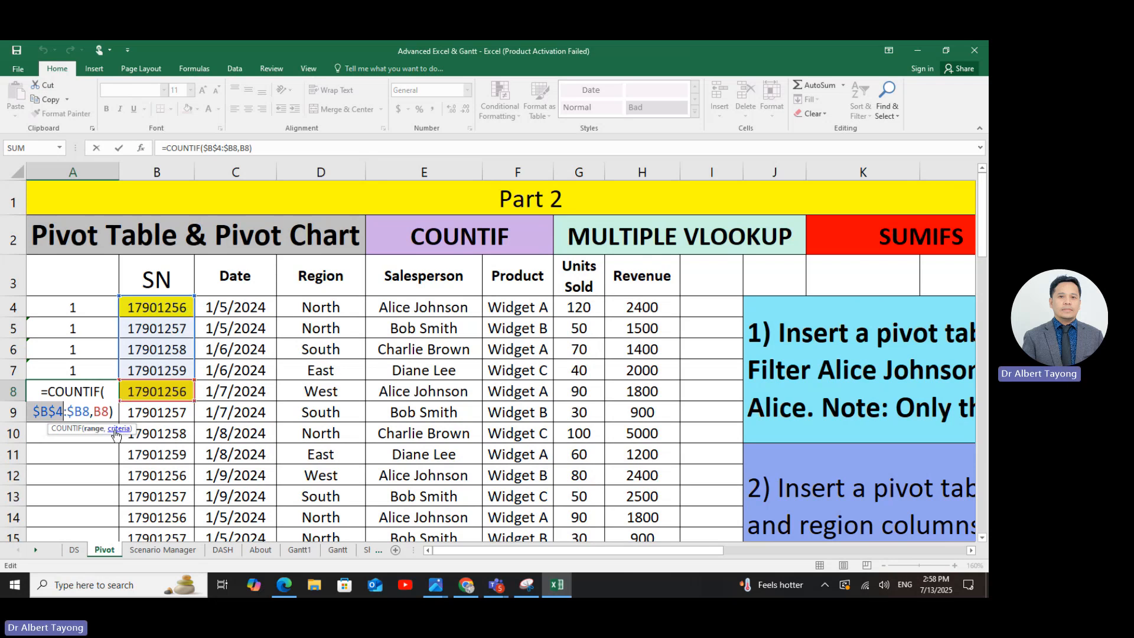
{"action": "key", "text": "Return"}
- Examine the COUNTIF criteria reference in A4, including its function arguments, and compare it with the one in A5
{"action": "double_click", "coordinate": [91, 316]}
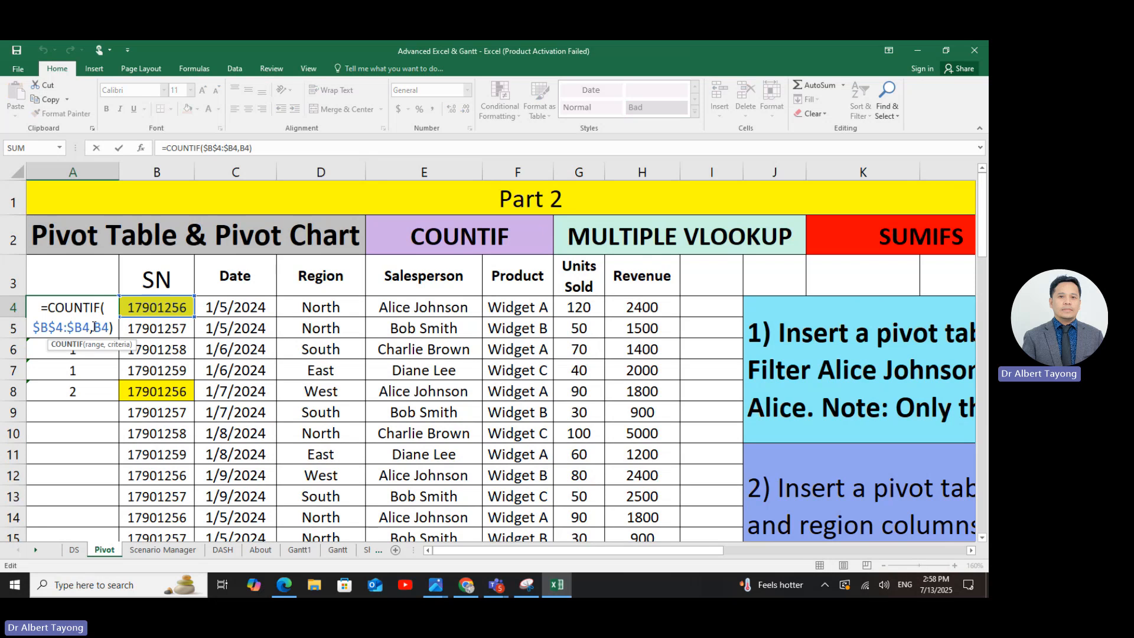
{"action": "double_click", "coordinate": [95, 326]}
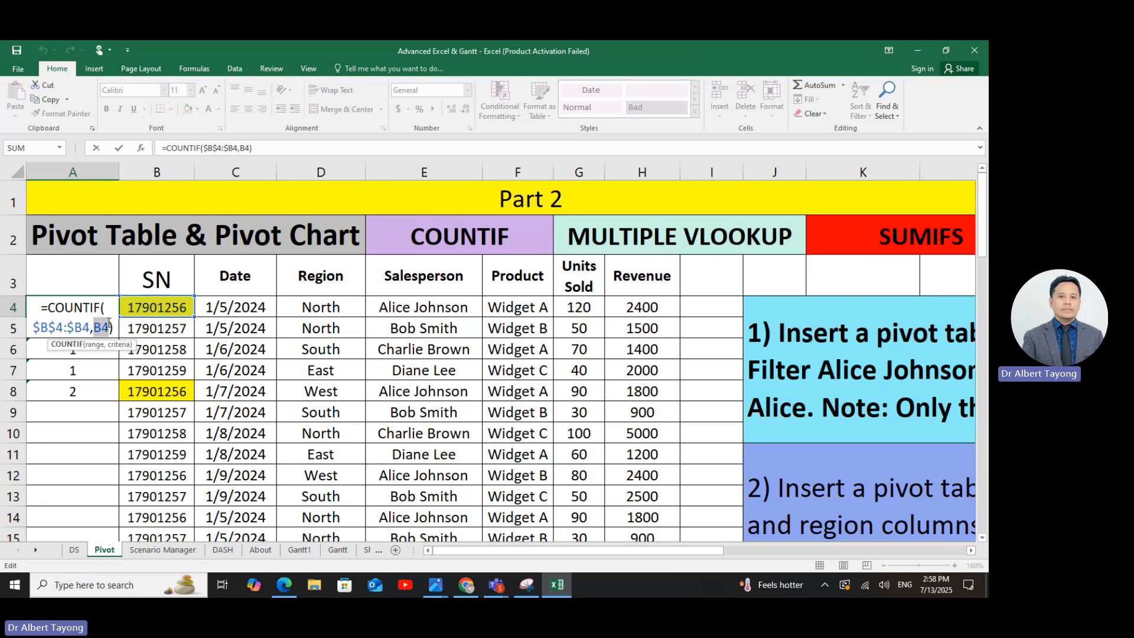
{"action": "left_click", "coordinate": [141, 149]}
{"action": "left_click", "coordinate": [589, 180]}
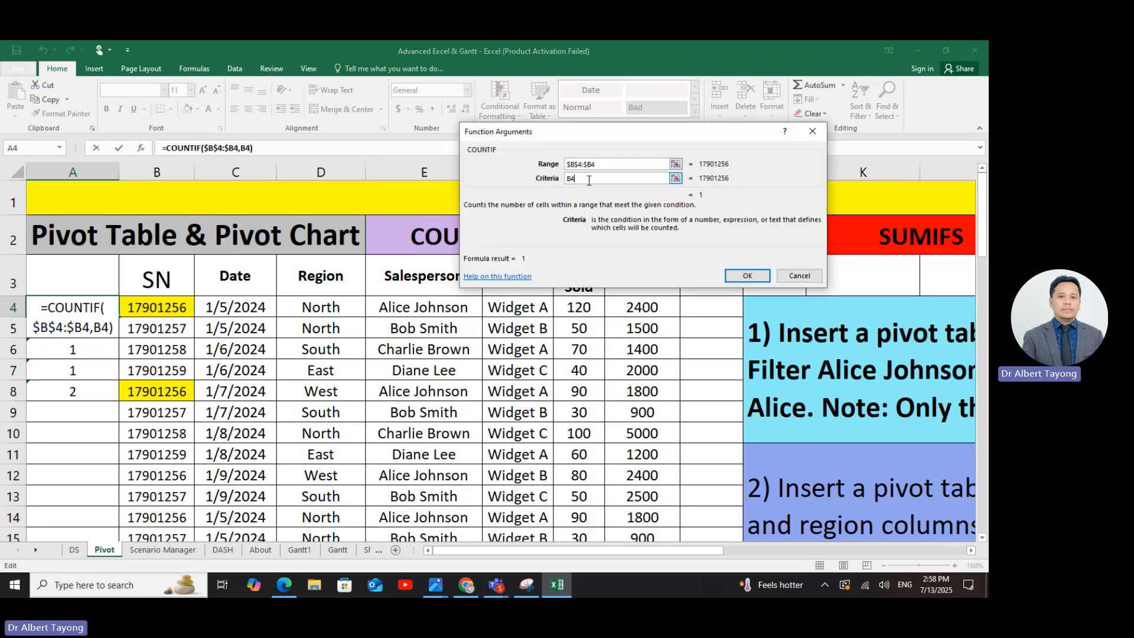
{"action": "key", "text": "Return"}
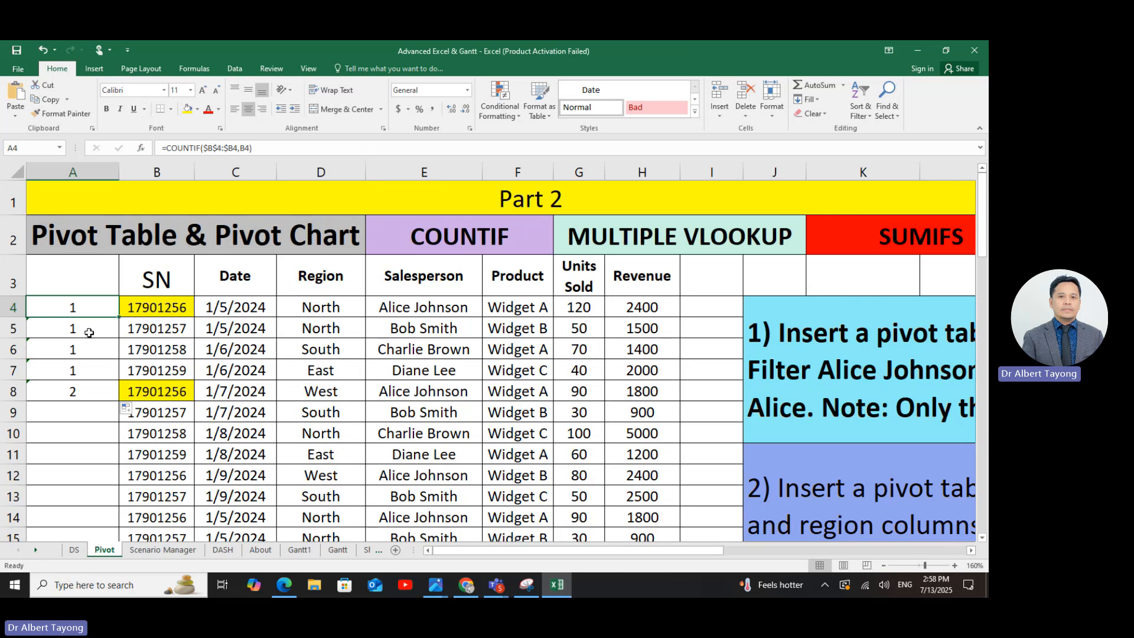
{"action": "left_click", "coordinate": [87, 331]}
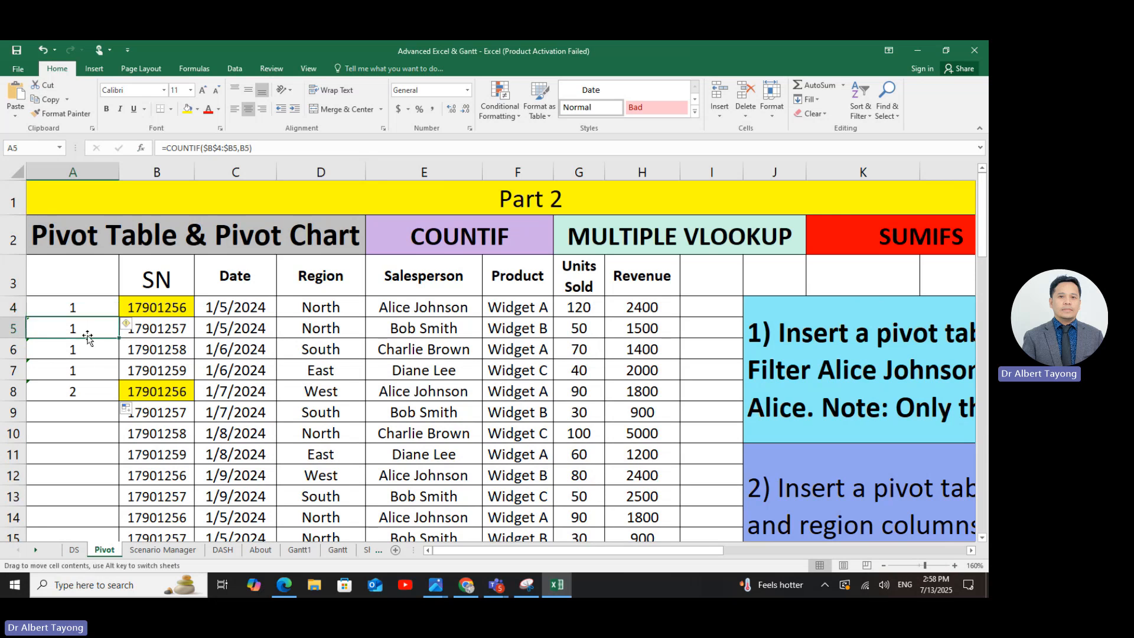
{"action": "double_click", "coordinate": [88, 328]}
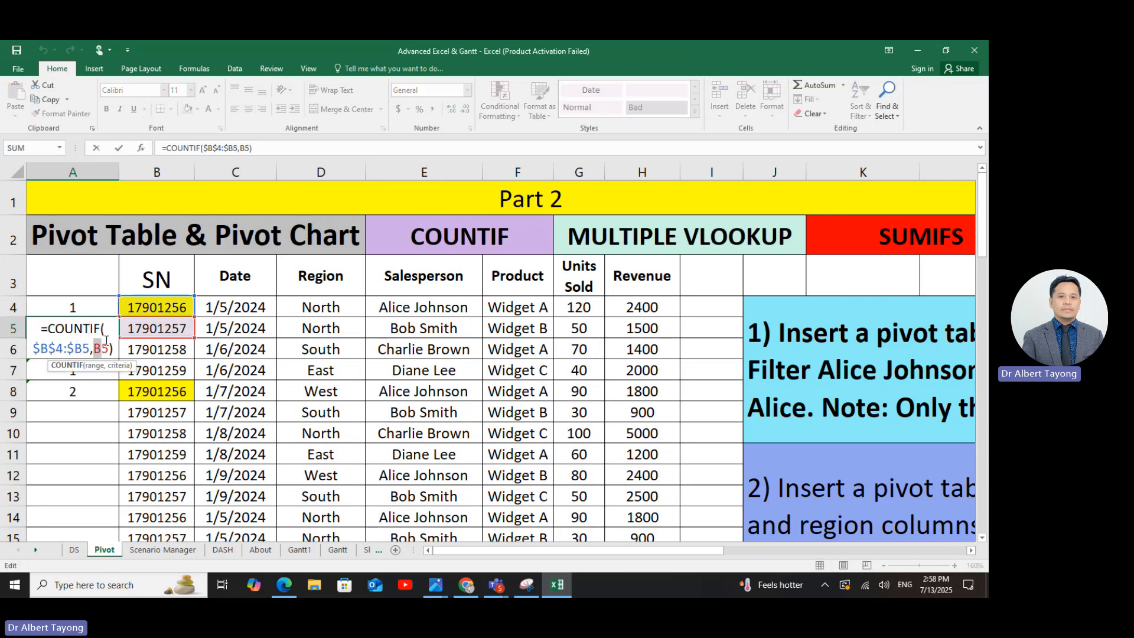
{"action": "left_click_drag", "start_coordinate": [92, 349], "coordinate": [110, 348]}
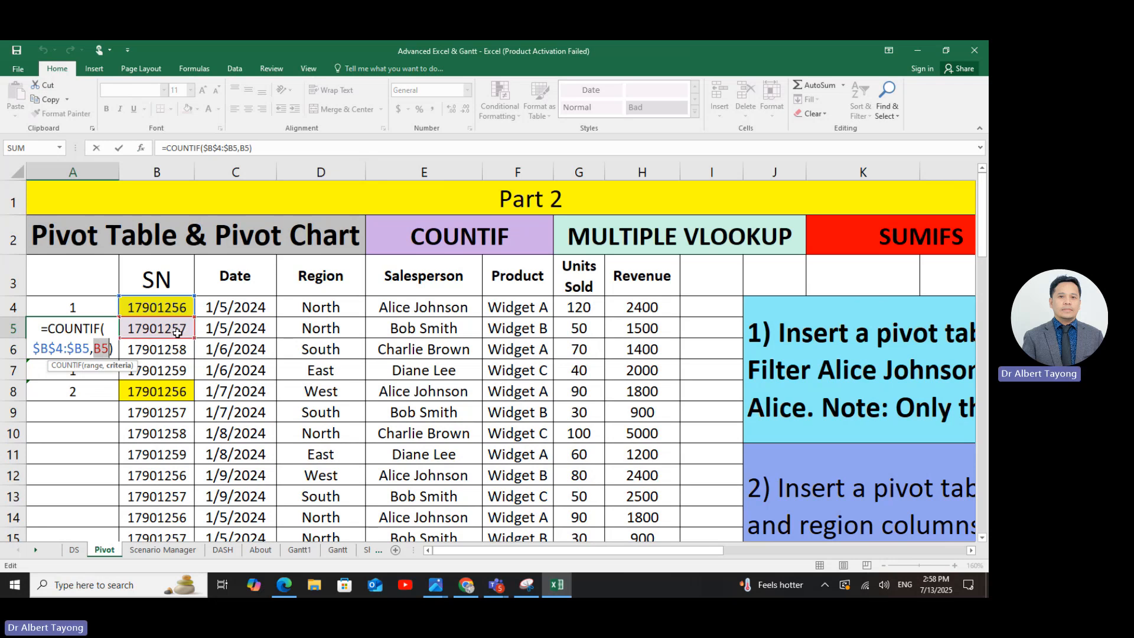
{"action": "key", "text": "Escape"}
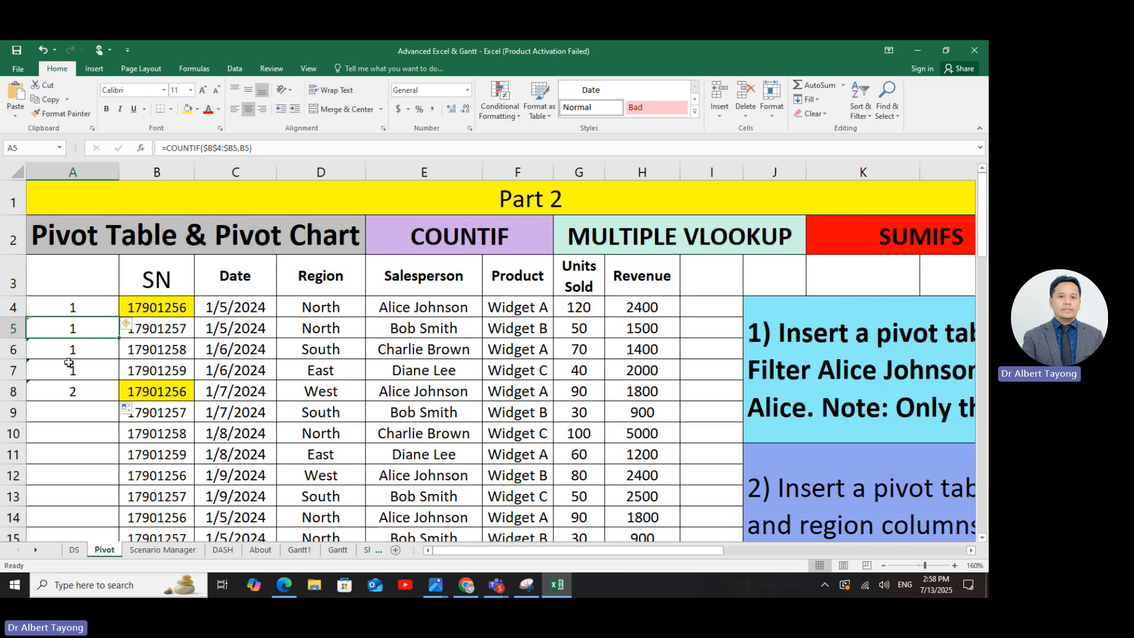
- Check the running counts in A5:A8 against the SN values beside them in column B
{"action": "left_click", "coordinate": [69, 363]}
{"action": "left_click", "coordinate": [82, 329]}
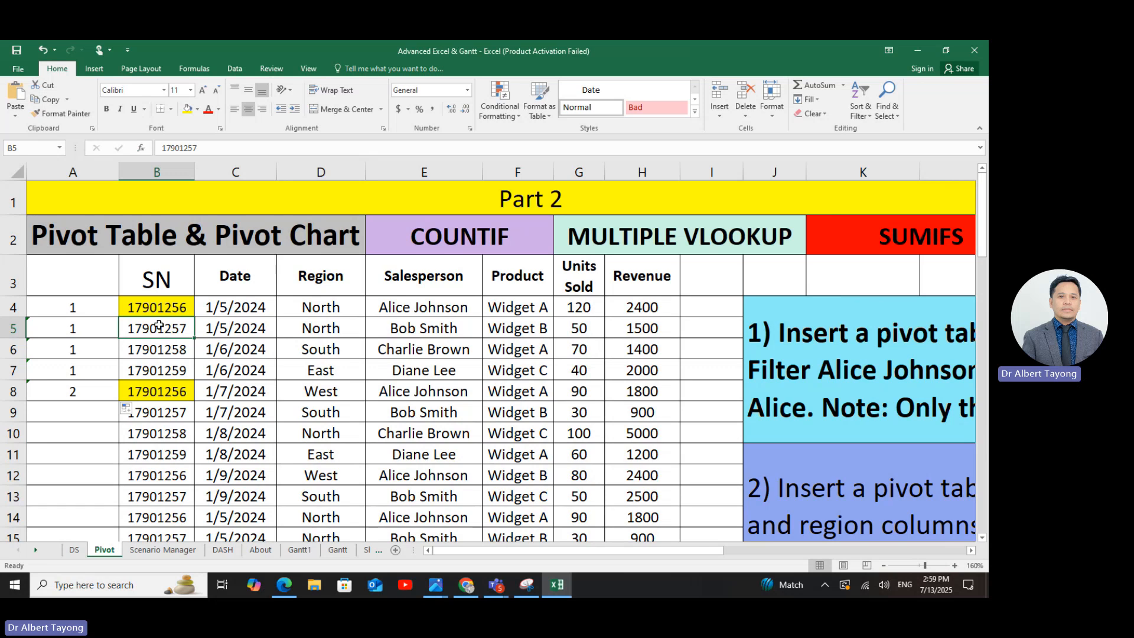
{"action": "left_click", "coordinate": [96, 358]}
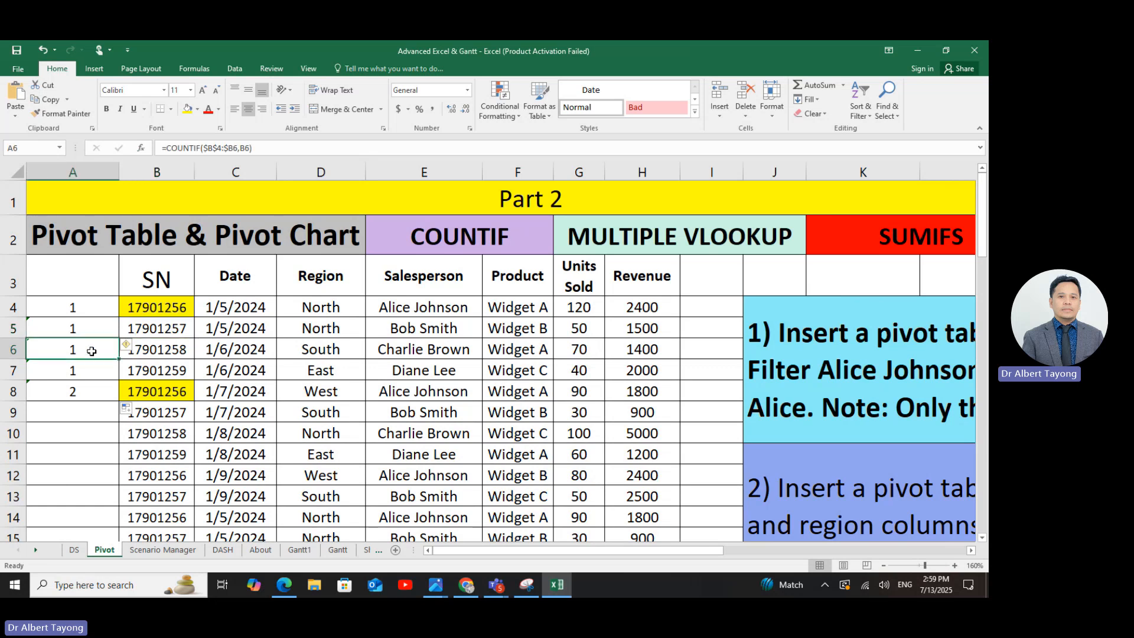
{"action": "left_click", "coordinate": [169, 349]}
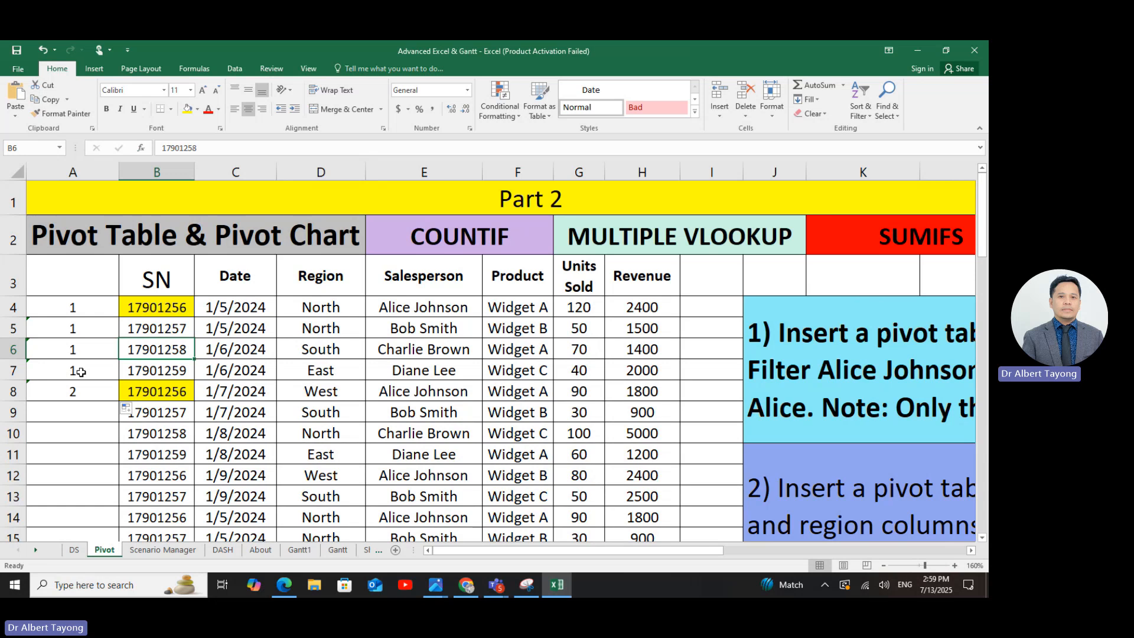
{"action": "left_click", "coordinate": [81, 372]}
{"action": "left_click", "coordinate": [133, 372]}
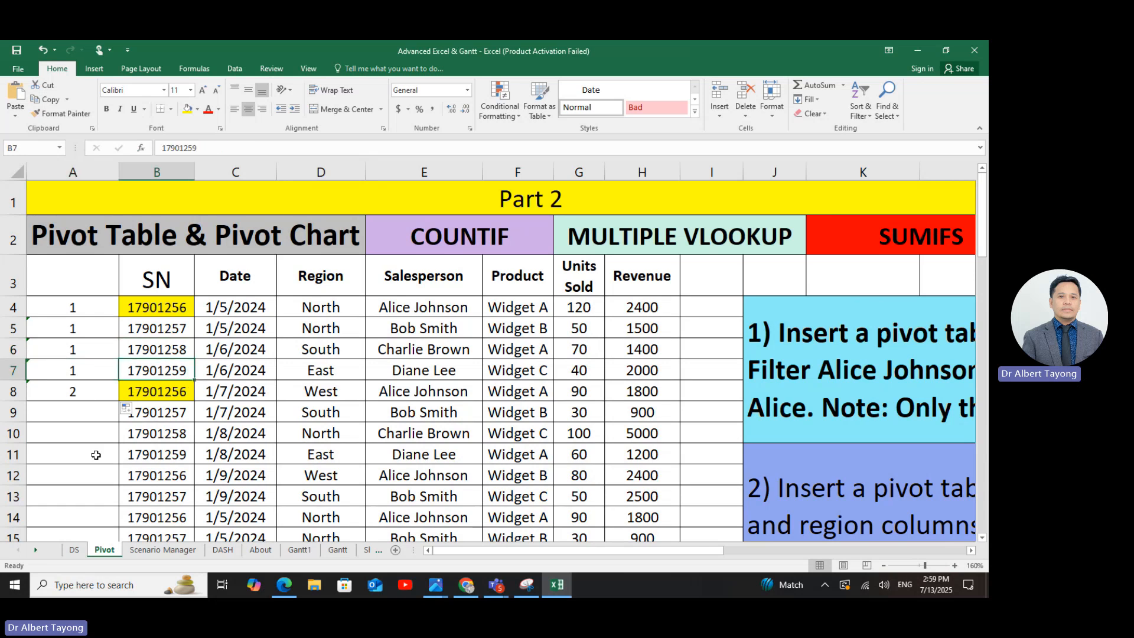
{"action": "left_click", "coordinate": [91, 393]}
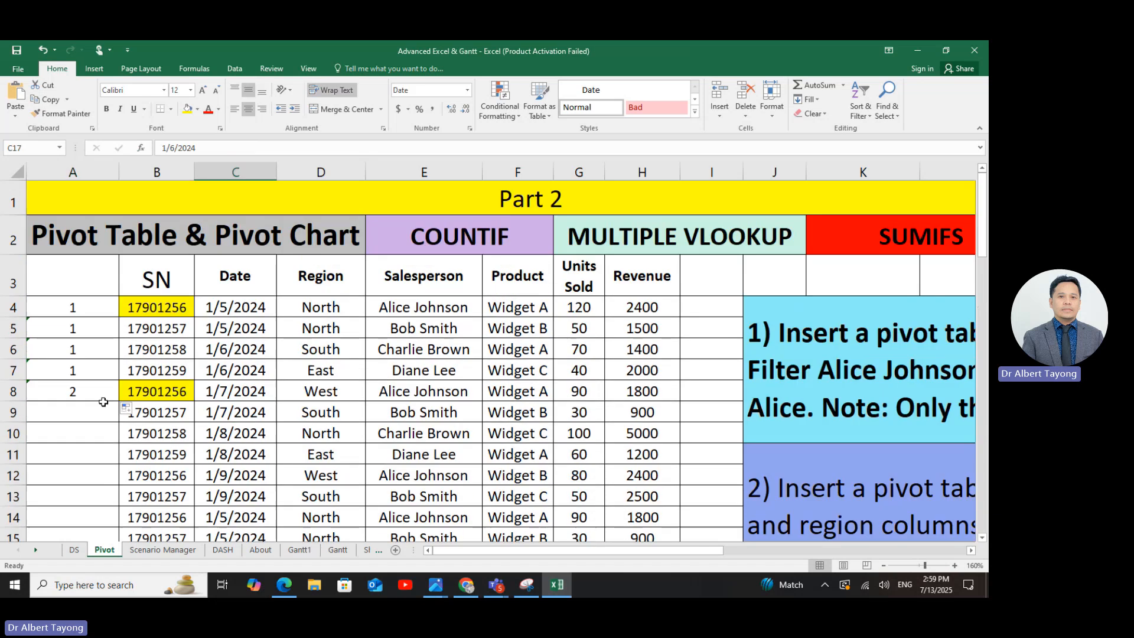
- Extend the COUNTIF formula from A8 to A9 and compare the matching SN values in B5 and B9
{"action": "left_click", "coordinate": [103, 400]}
{"action": "left_click_drag", "start_coordinate": [118, 402], "coordinate": [112, 421]}
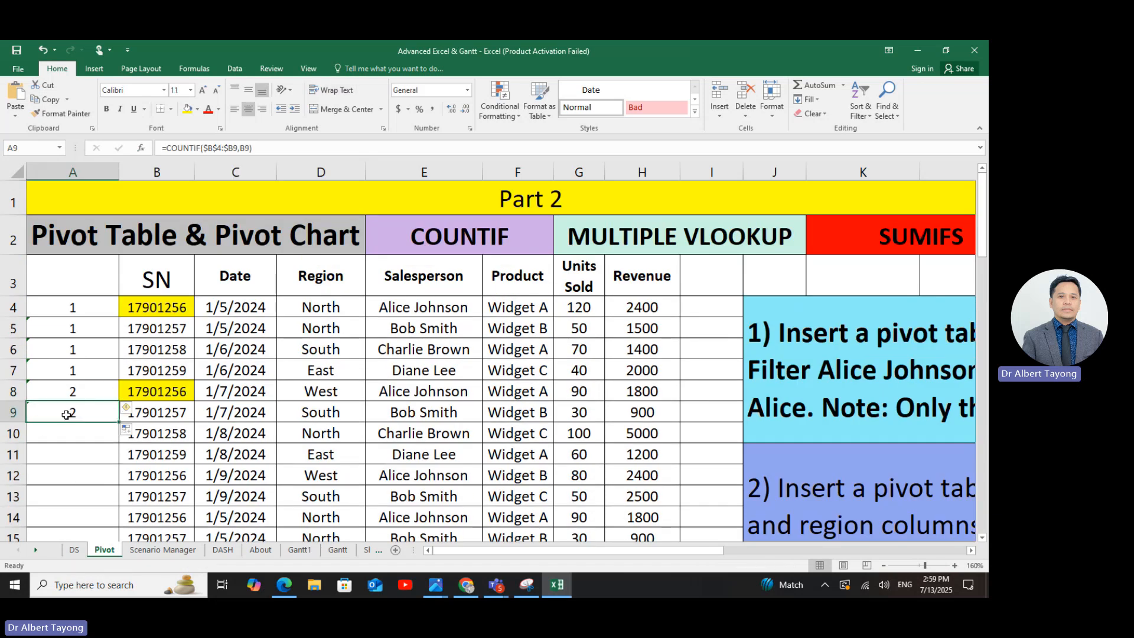
{"action": "left_click", "coordinate": [172, 329]}
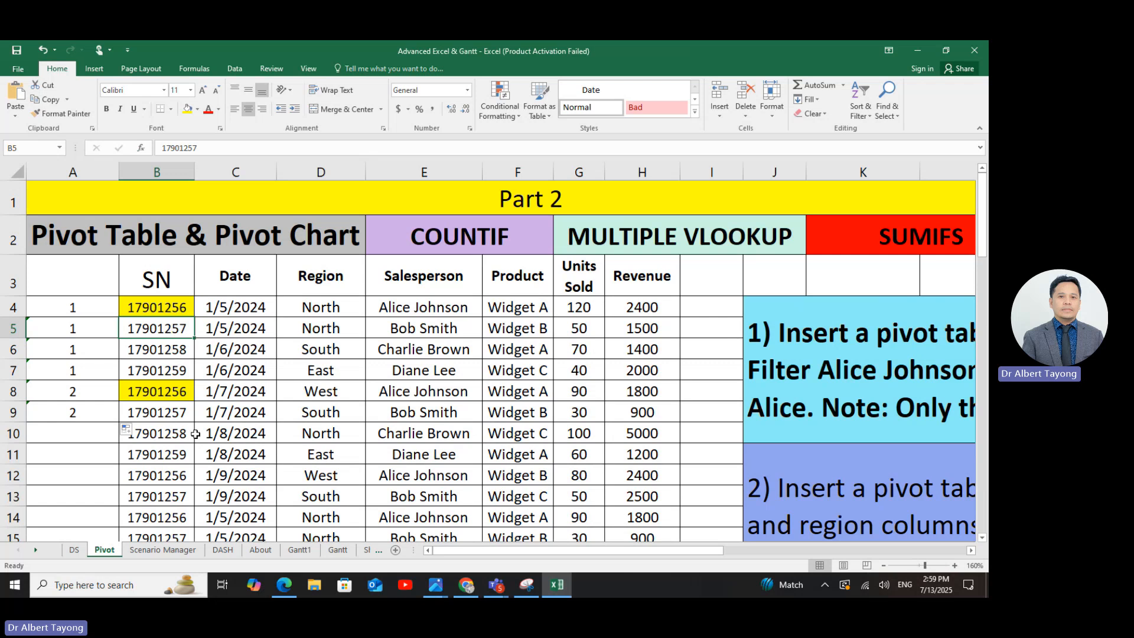
{"action": "left_click", "coordinate": [179, 412]}
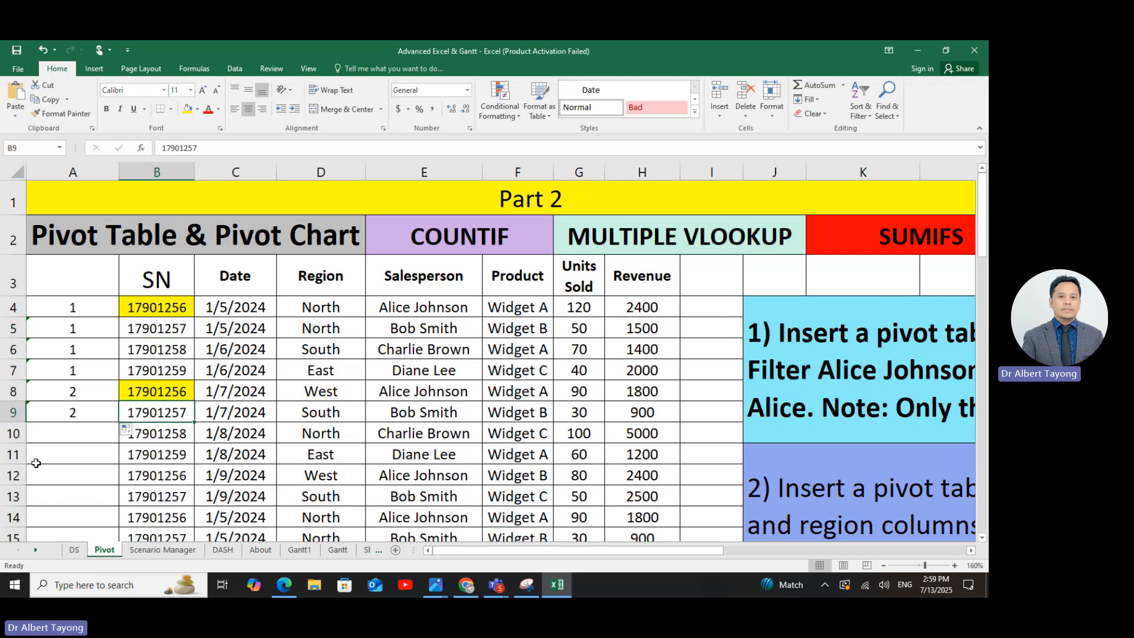
- Fill the COUNTIF formula from A9 down to A36, the last data row
{"action": "left_click", "coordinate": [83, 415]}
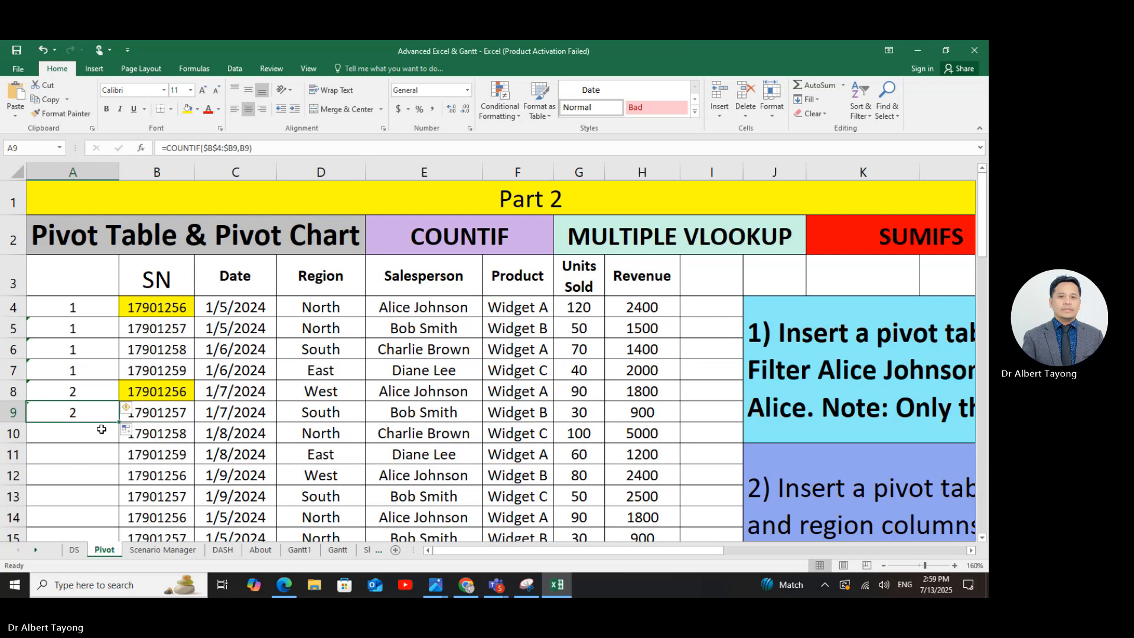
{"action": "left_click_drag", "start_coordinate": [118, 422], "coordinate": [83, 478]}
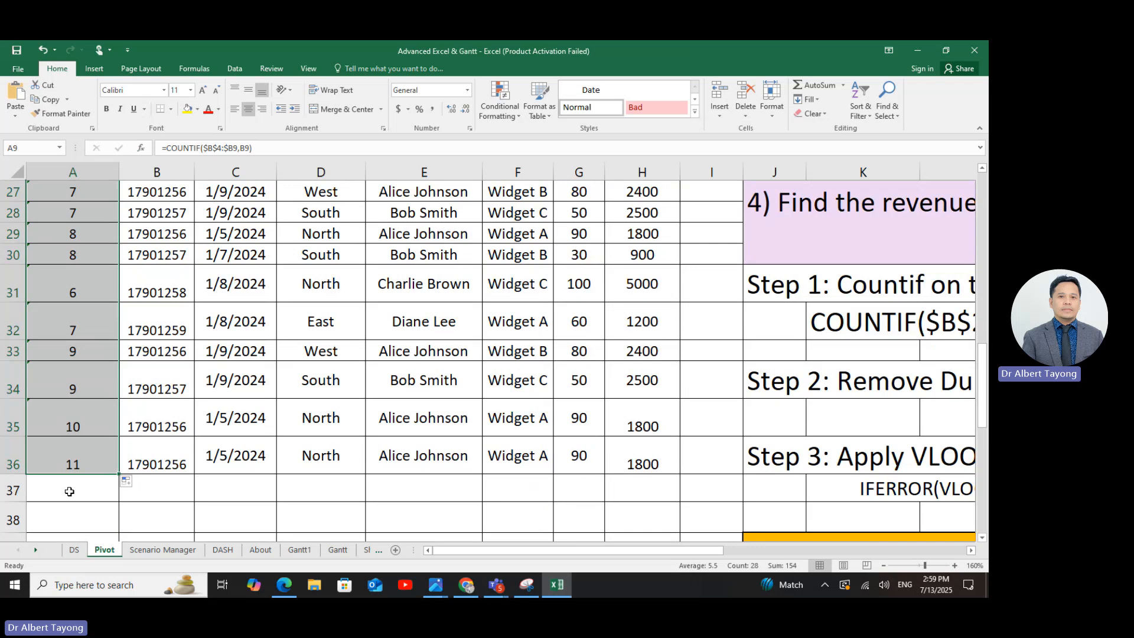
{"action": "scroll", "coordinate": [69, 492], "scroll_direction": "up", "scroll_amount": 7}
{"action": "scroll", "coordinate": [82, 491], "scroll_direction": "down", "scroll_amount": 4}
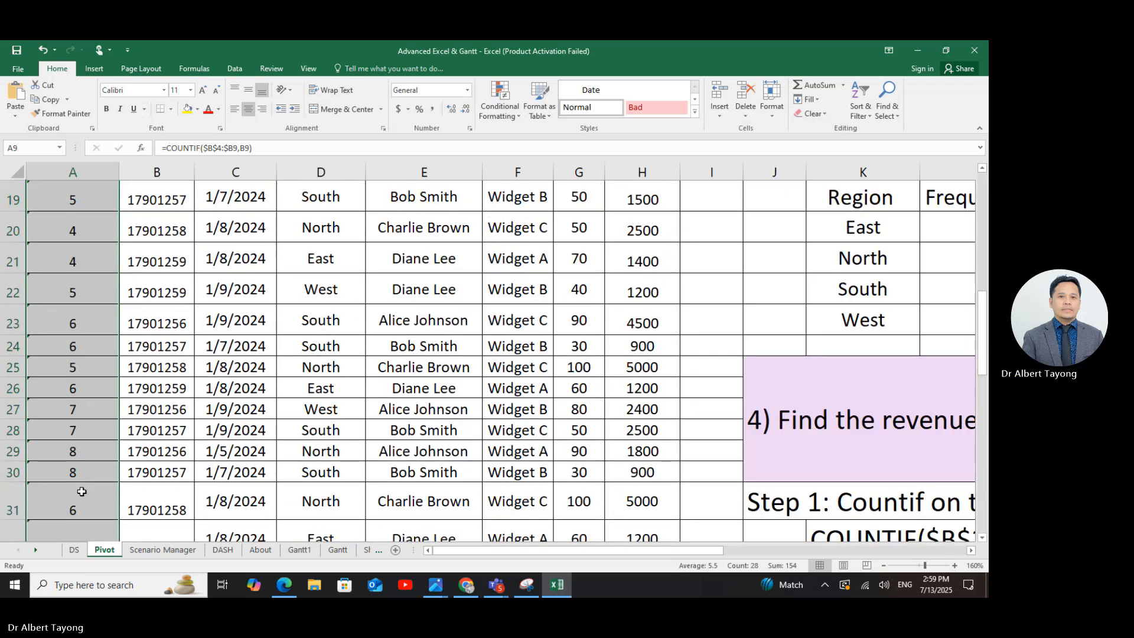
{"action": "scroll", "coordinate": [82, 491], "scroll_direction": "up", "scroll_amount": 3}
{"action": "scroll", "coordinate": [83, 493], "scroll_direction": "down", "scroll_amount": 6}
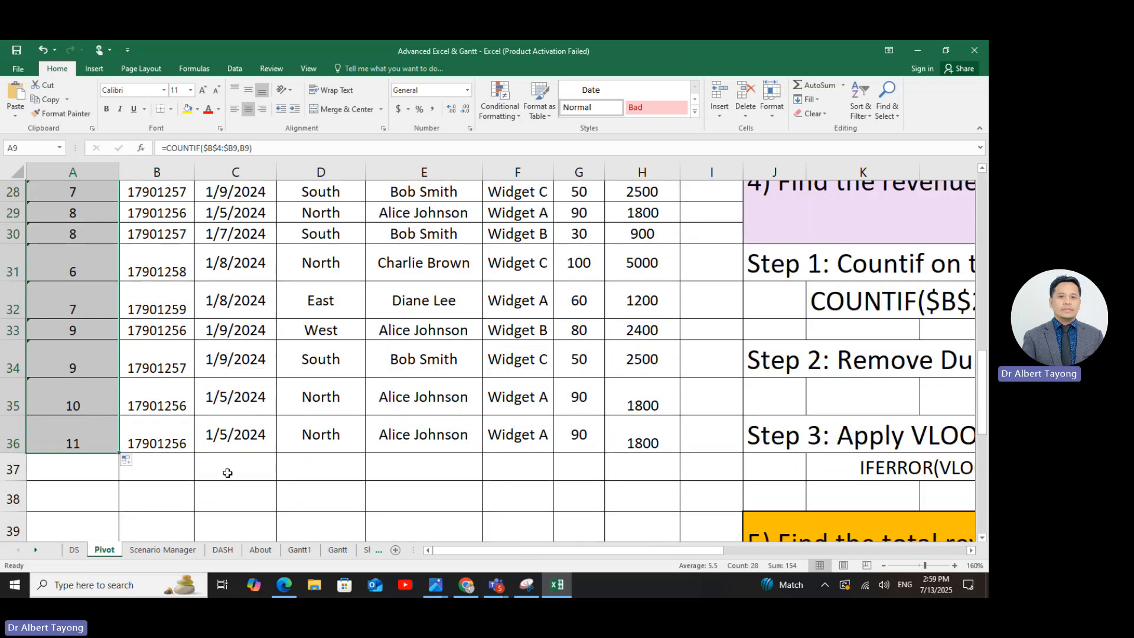
- Check the final running count in A36 against the SN in B36 and look back over the filled column
{"action": "left_click", "coordinate": [227, 473]}
{"action": "left_click", "coordinate": [171, 445]}
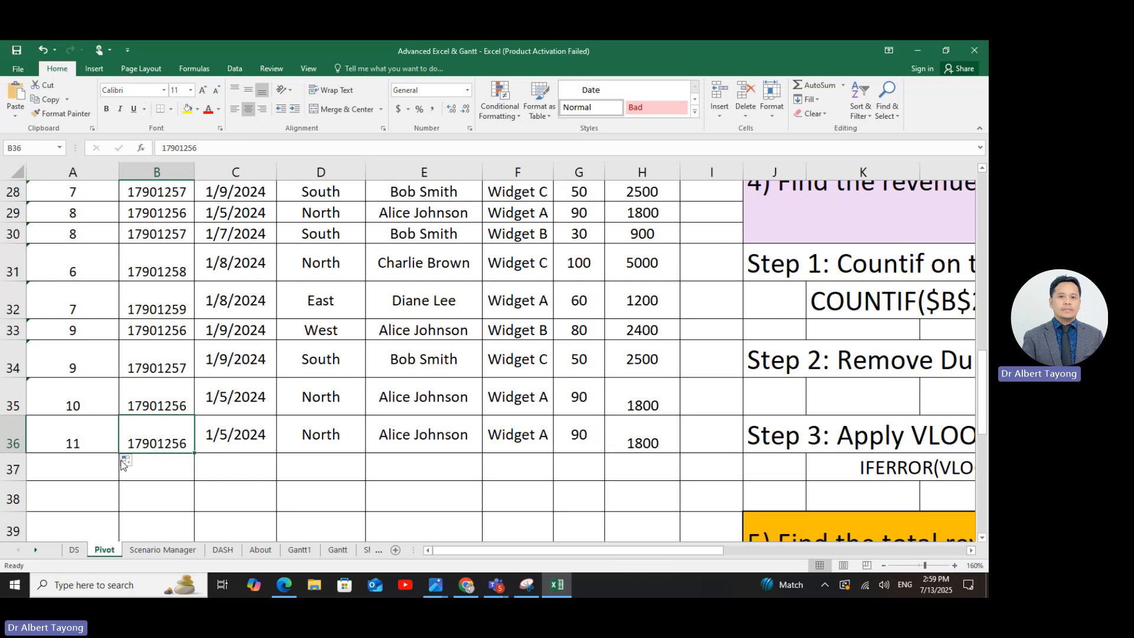
{"action": "left_click", "coordinate": [97, 439]}
{"action": "left_click", "coordinate": [170, 444]}
{"action": "scroll", "coordinate": [156, 478], "scroll_direction": "up", "scroll_amount": 9}
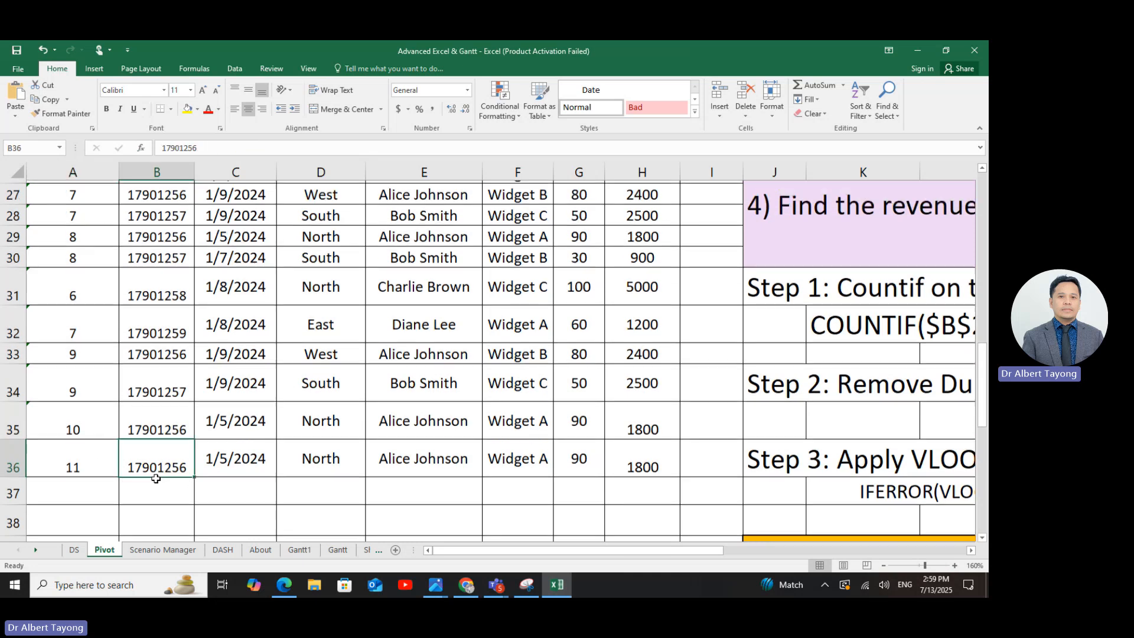
{"action": "scroll", "coordinate": [152, 473], "scroll_direction": "down", "scroll_amount": 4}
{"action": "scroll", "coordinate": [155, 238], "scroll_direction": "up", "scroll_amount": 4}
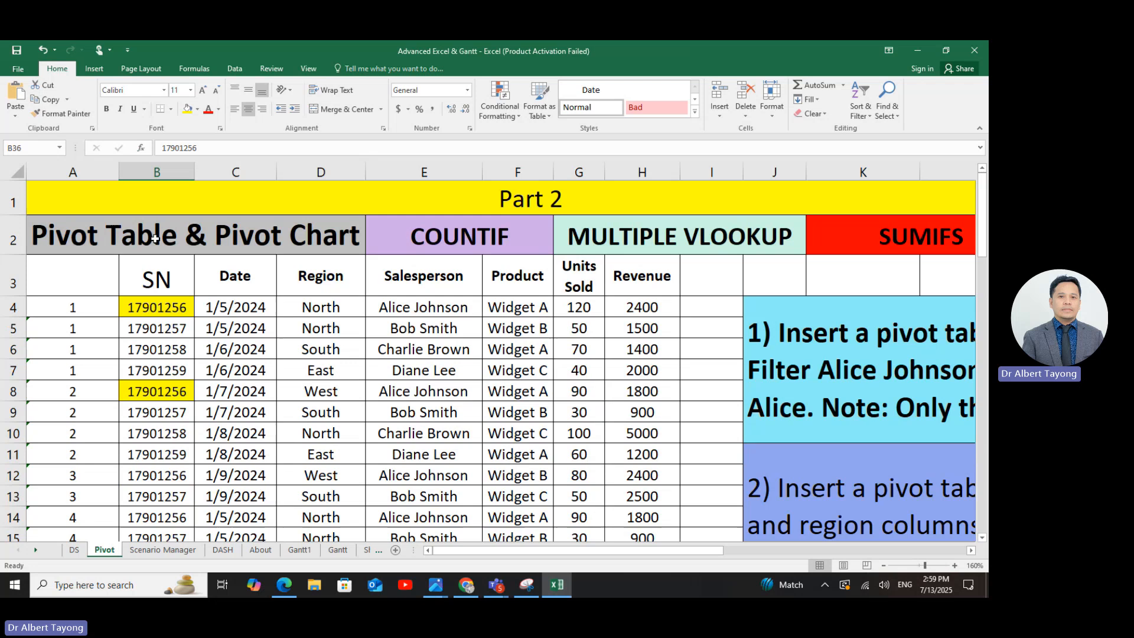
- Filter column B to show only SN 17901256 and select the filtered SN cells from B4 to B36 to count them
{"action": "left_click", "coordinate": [156, 172]}
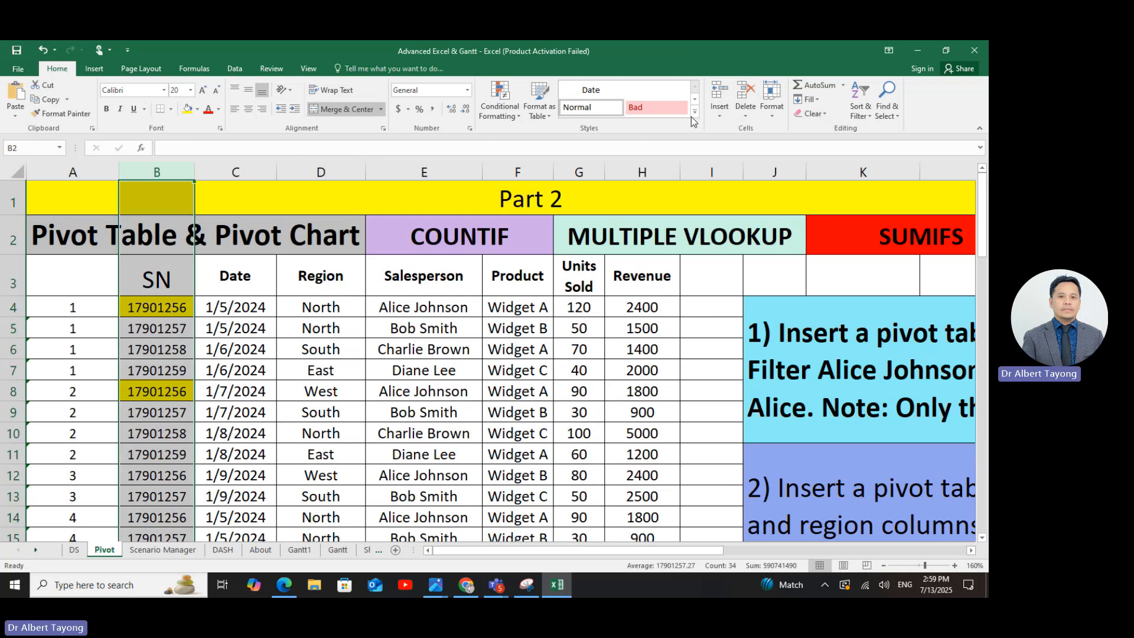
{"action": "left_click", "coordinate": [859, 110]}
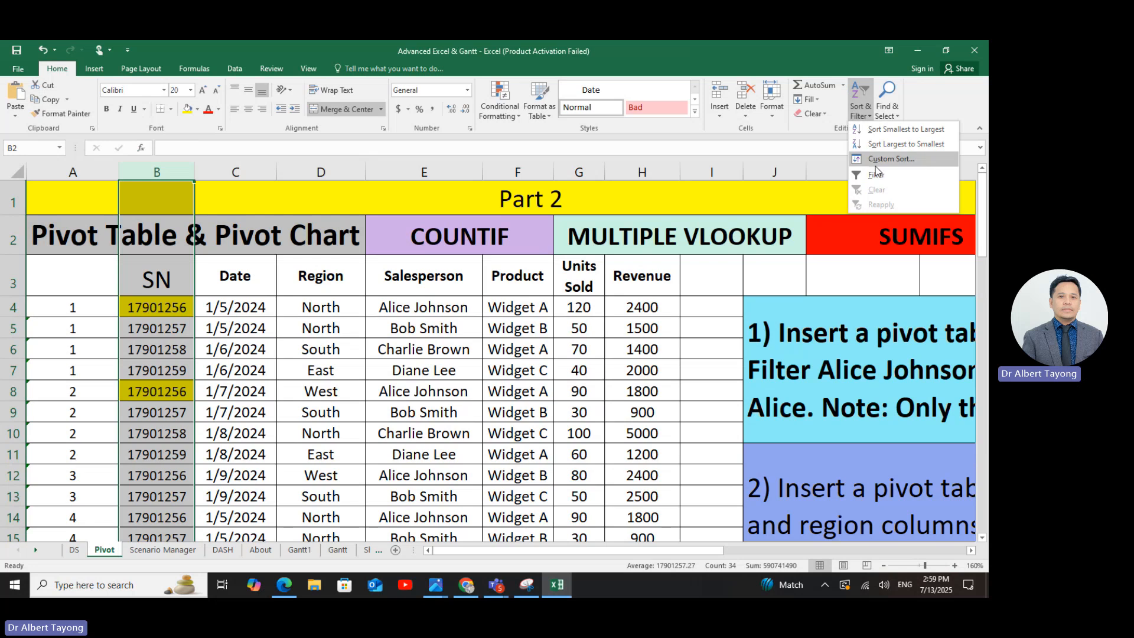
{"action": "left_click", "coordinate": [874, 178]}
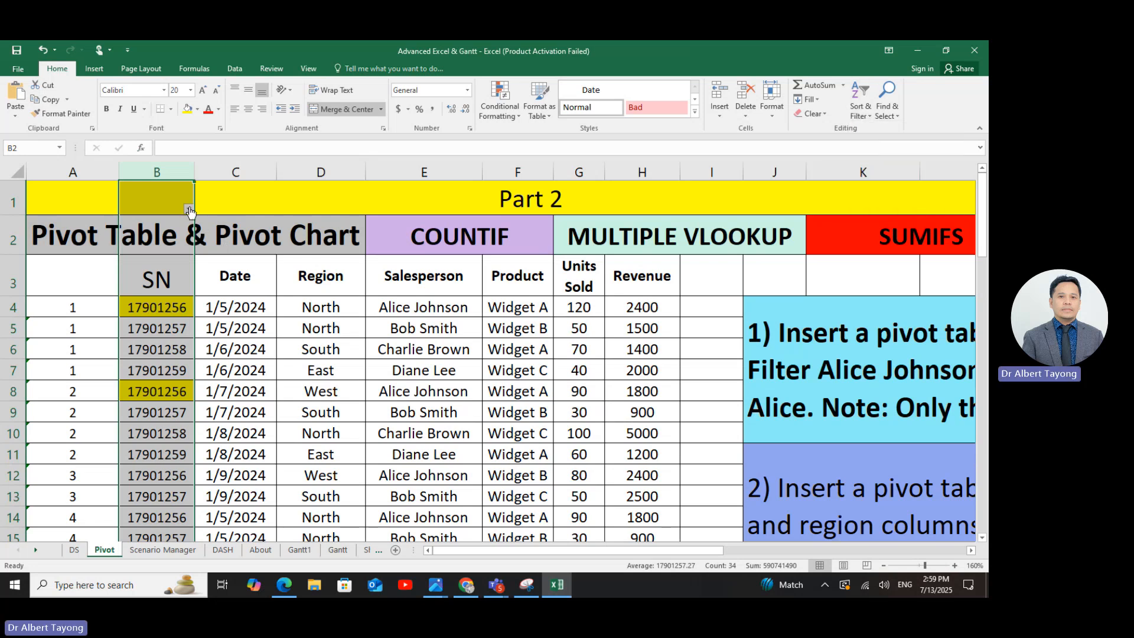
{"action": "left_click", "coordinate": [189, 209]}
{"action": "left_click", "coordinate": [86, 328]}
{"action": "left_click", "coordinate": [85, 338]}
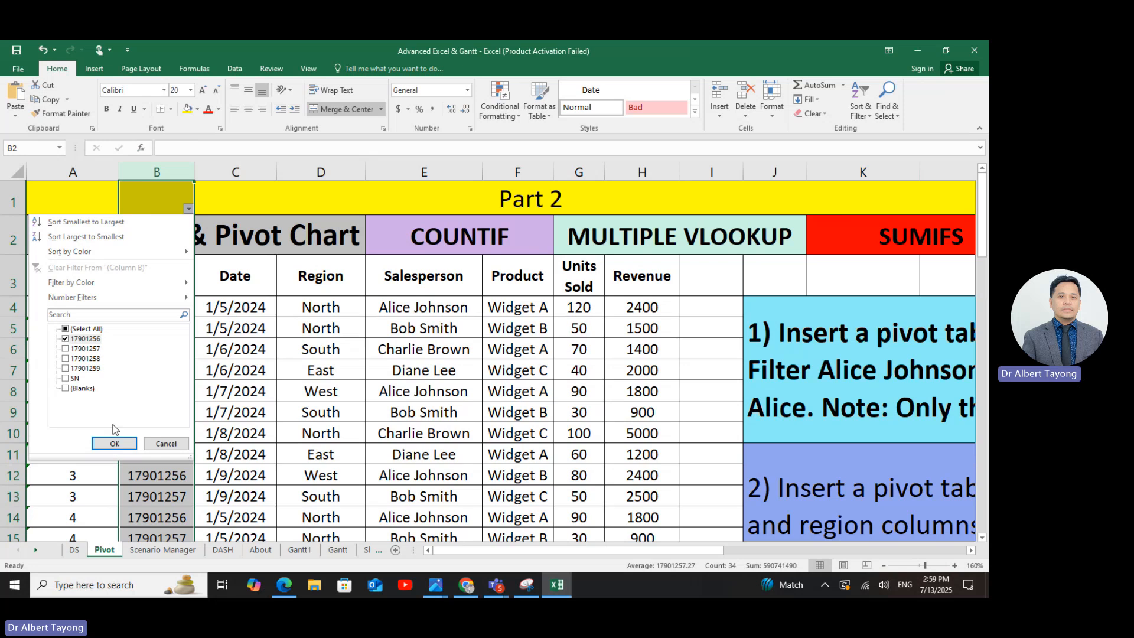
{"action": "left_click", "coordinate": [115, 444]}
{"action": "left_click_drag", "start_coordinate": [157, 226], "coordinate": [162, 501]}
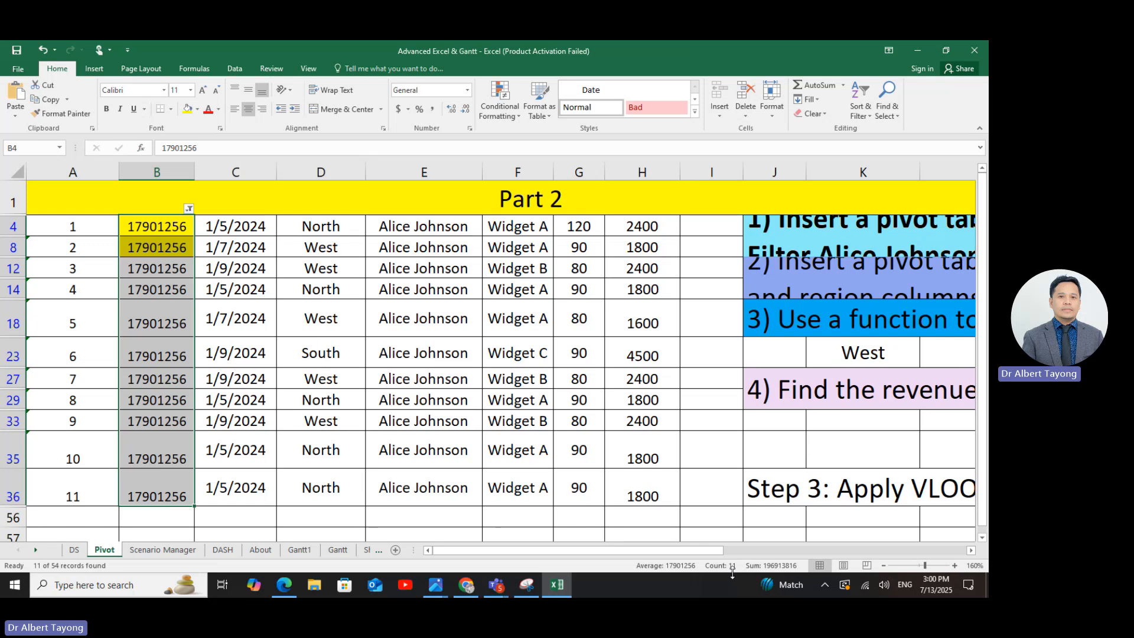
- Turn off the filter on column B and look over the full list of rows again
{"action": "left_click", "coordinate": [875, 106]}
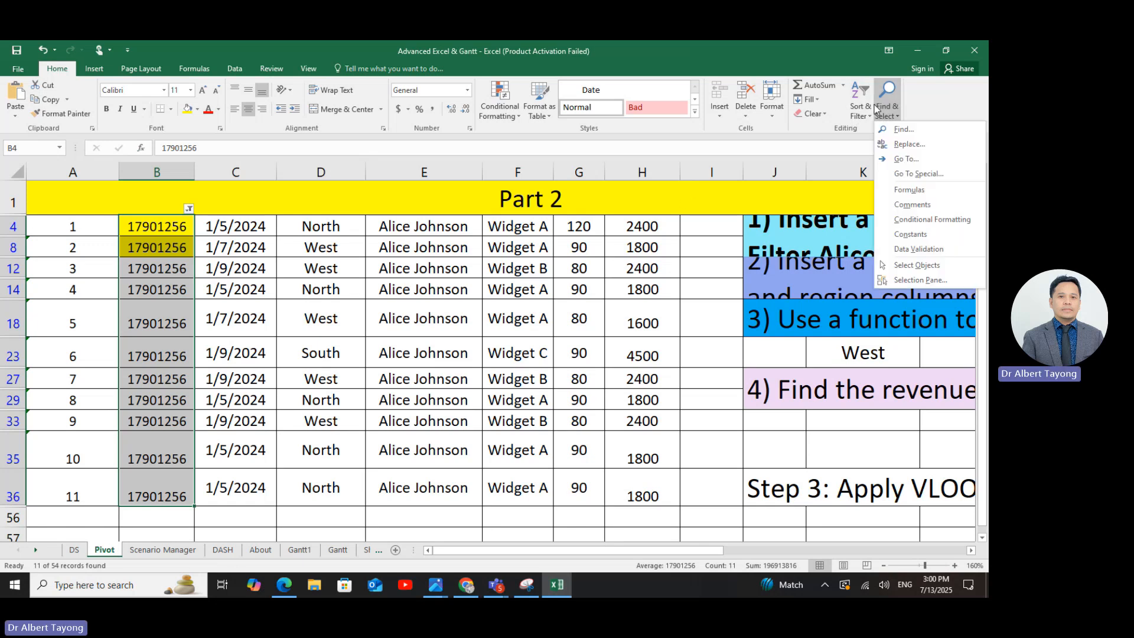
{"action": "left_click", "coordinate": [855, 115]}
{"action": "left_click", "coordinate": [874, 175]}
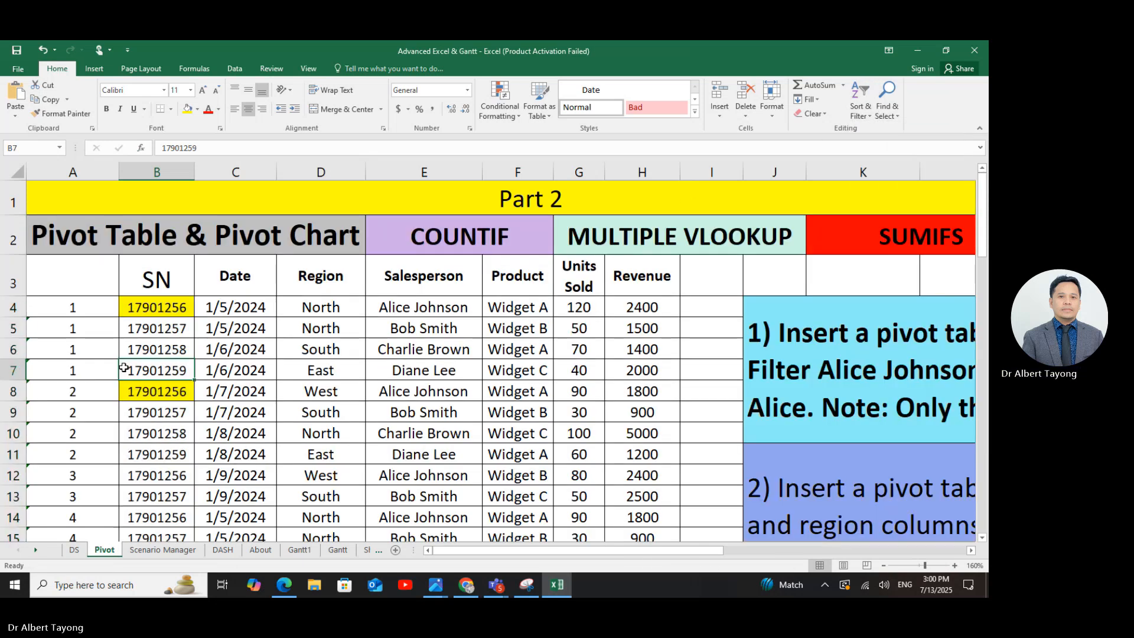
{"action": "scroll", "coordinate": [123, 367], "scroll_direction": "down", "scroll_amount": 3}
{"action": "scroll", "coordinate": [123, 367], "scroll_direction": "up", "scroll_amount": 3}
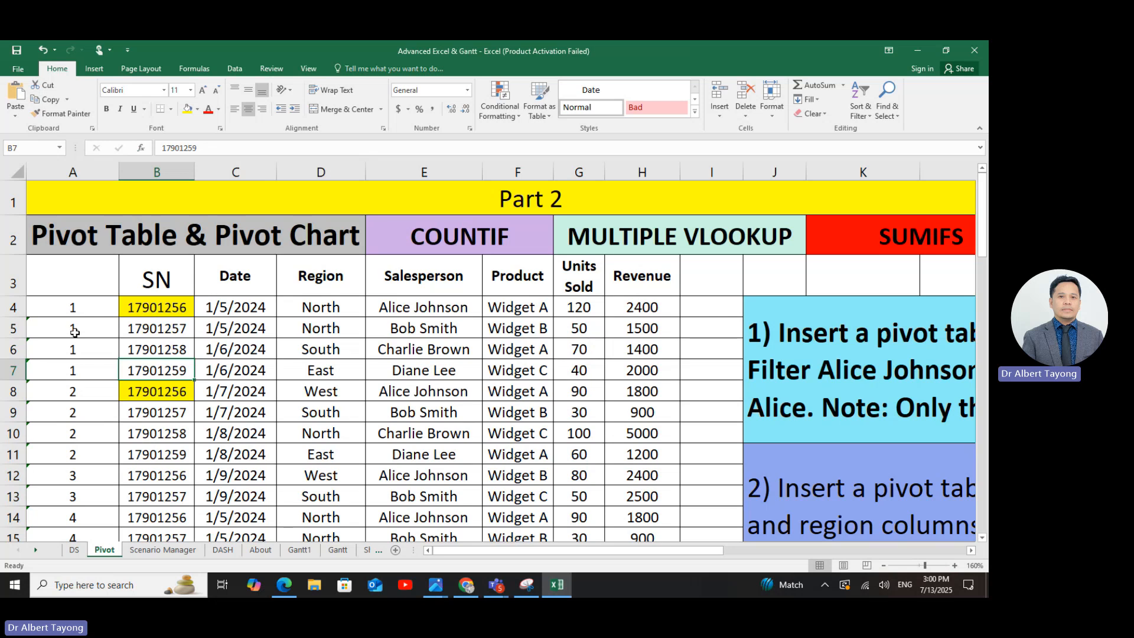
{"action": "scroll", "coordinate": [77, 342], "scroll_direction": "down", "scroll_amount": 1}
{"action": "scroll", "coordinate": [89, 384], "scroll_direction": "up", "scroll_amount": 1}
- Compare the repeated SN in B4 and B8, and examine the COUNTIF formula in A4 beside its SN in B4
{"action": "left_click", "coordinate": [169, 310]}
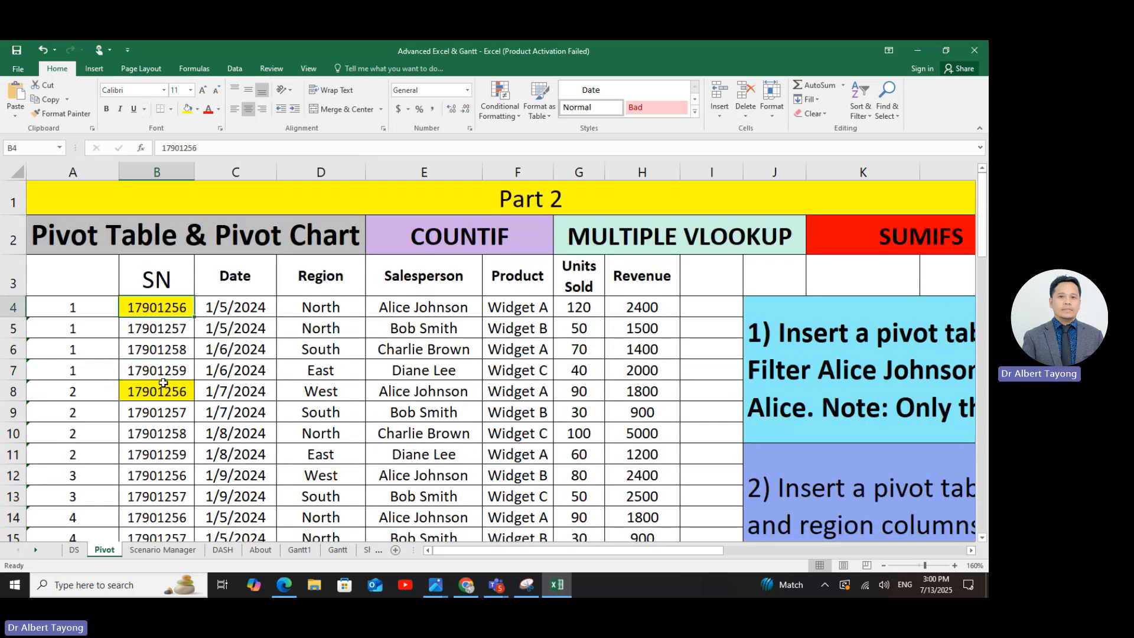
{"action": "left_click", "coordinate": [163, 384]}
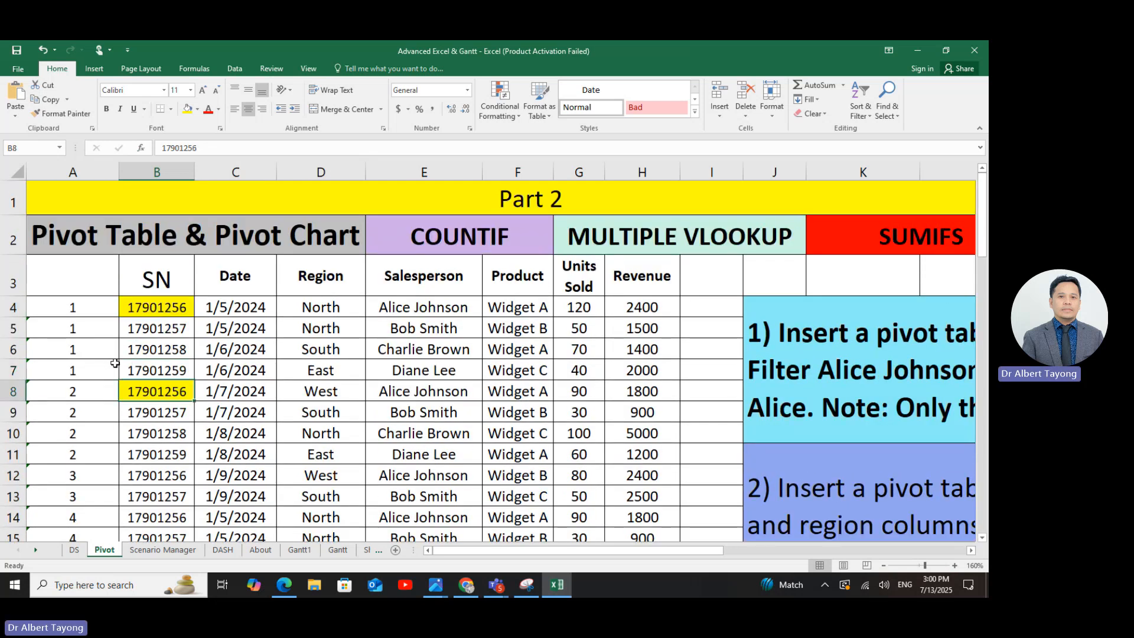
{"action": "left_click", "coordinate": [110, 288]}
{"action": "left_click", "coordinate": [76, 312]}
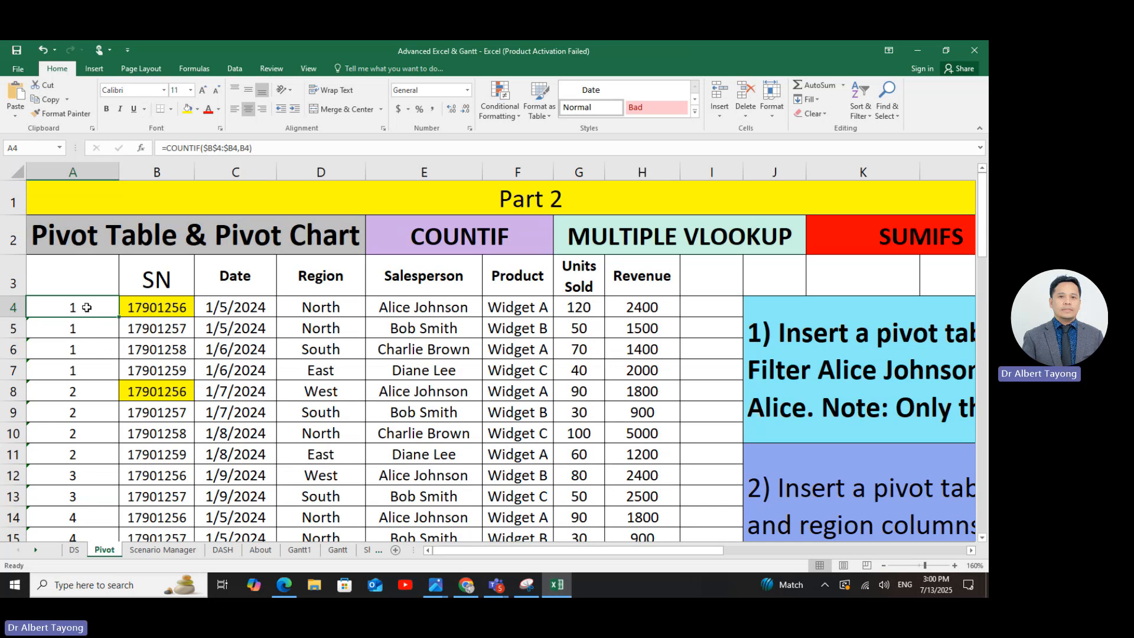
{"action": "left_click", "coordinate": [152, 305]}
{"action": "left_click", "coordinate": [83, 300]}
{"action": "left_click", "coordinate": [152, 310]}
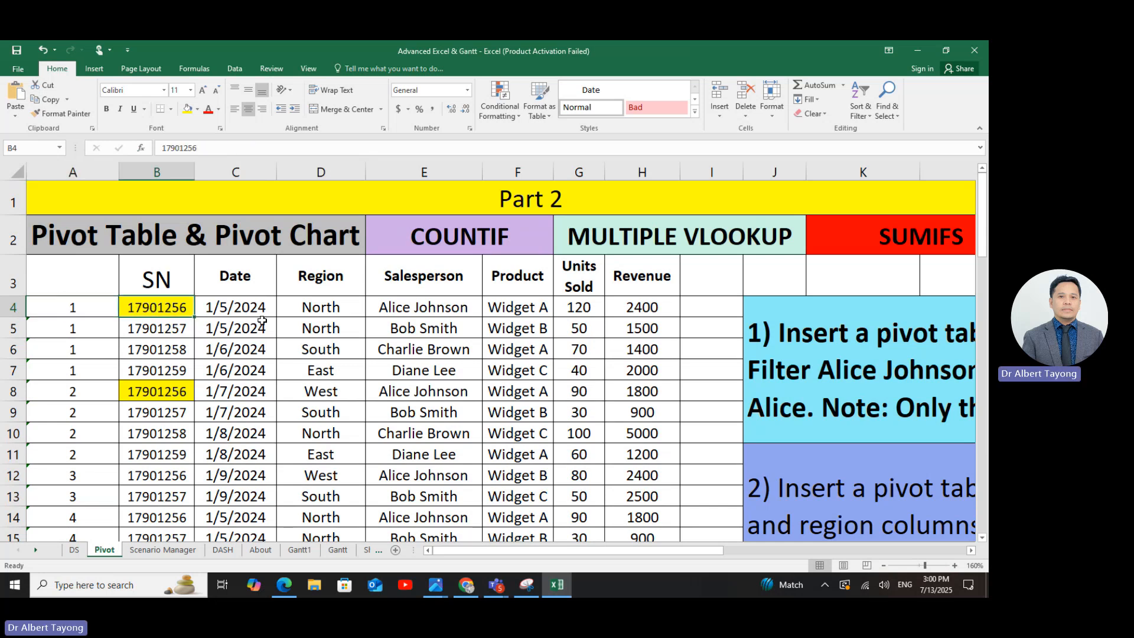
{"action": "left_click", "coordinate": [93, 305]}
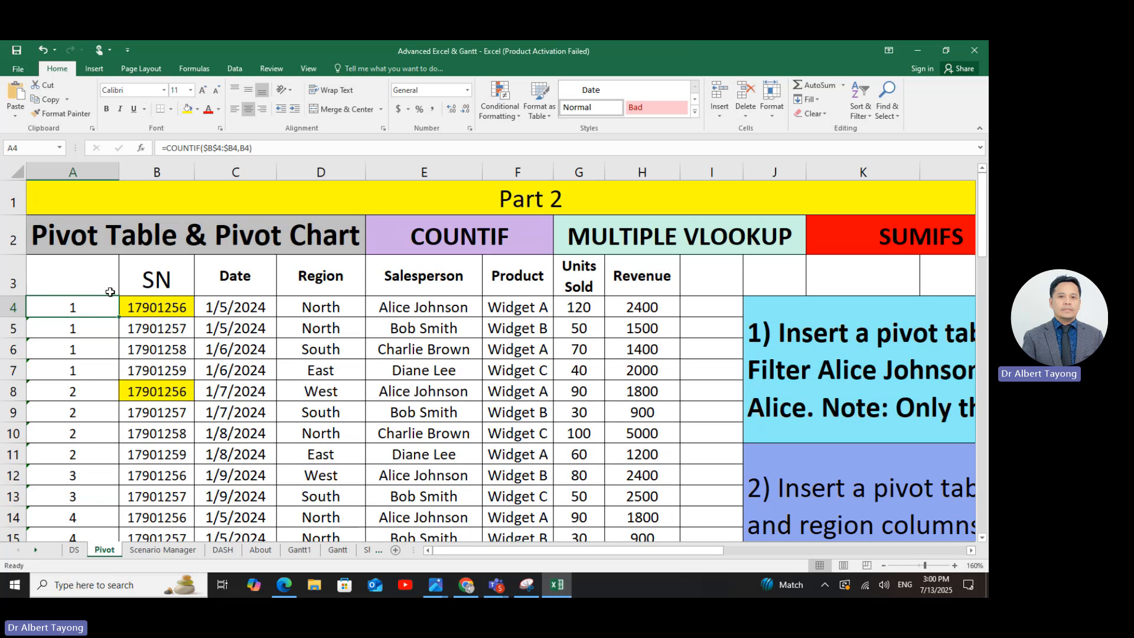
- Append &B4 to the formula in A4 so it reads =COUNTIF($B$4:$B4,B4)&B4
{"action": "double_click", "coordinate": [89, 312]}
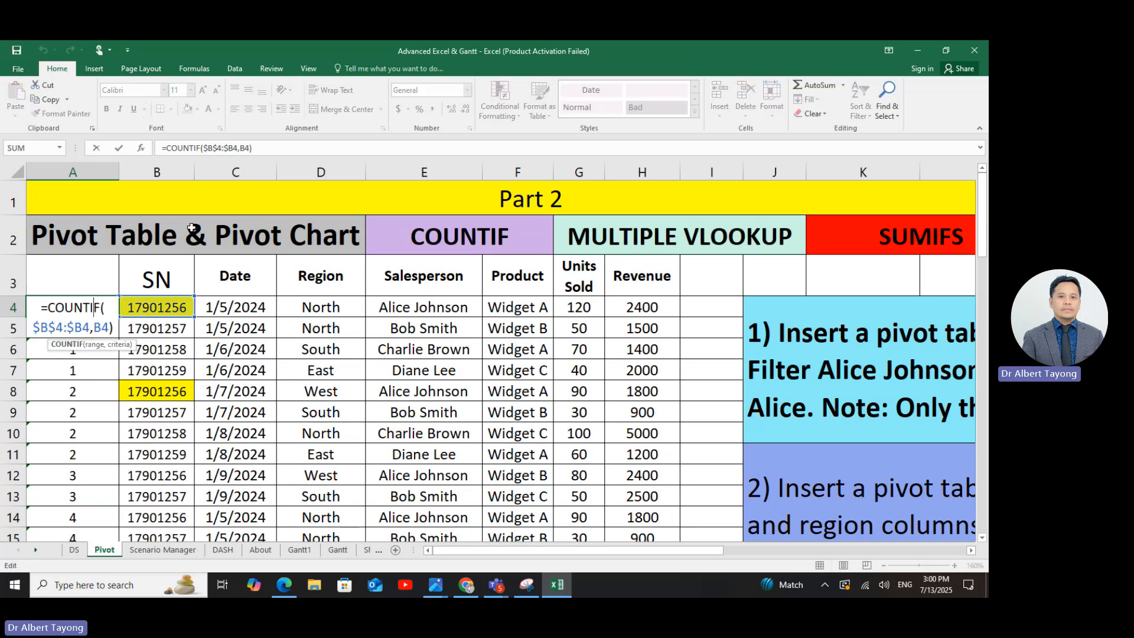
{"action": "left_click", "coordinate": [114, 328]}
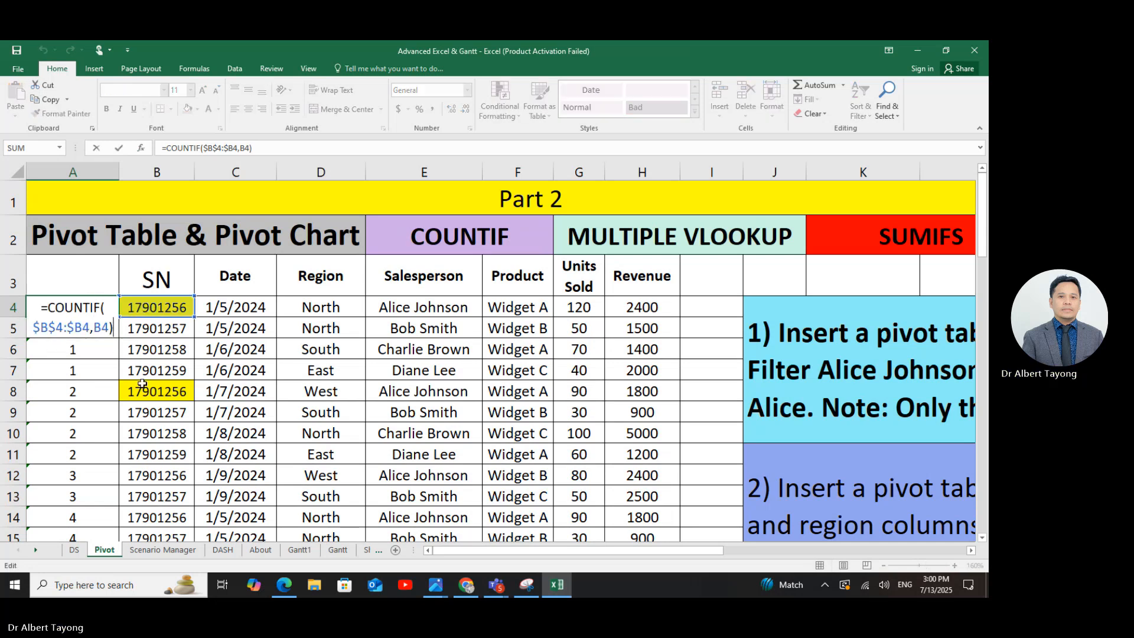
{"action": "type", "text": "&"}
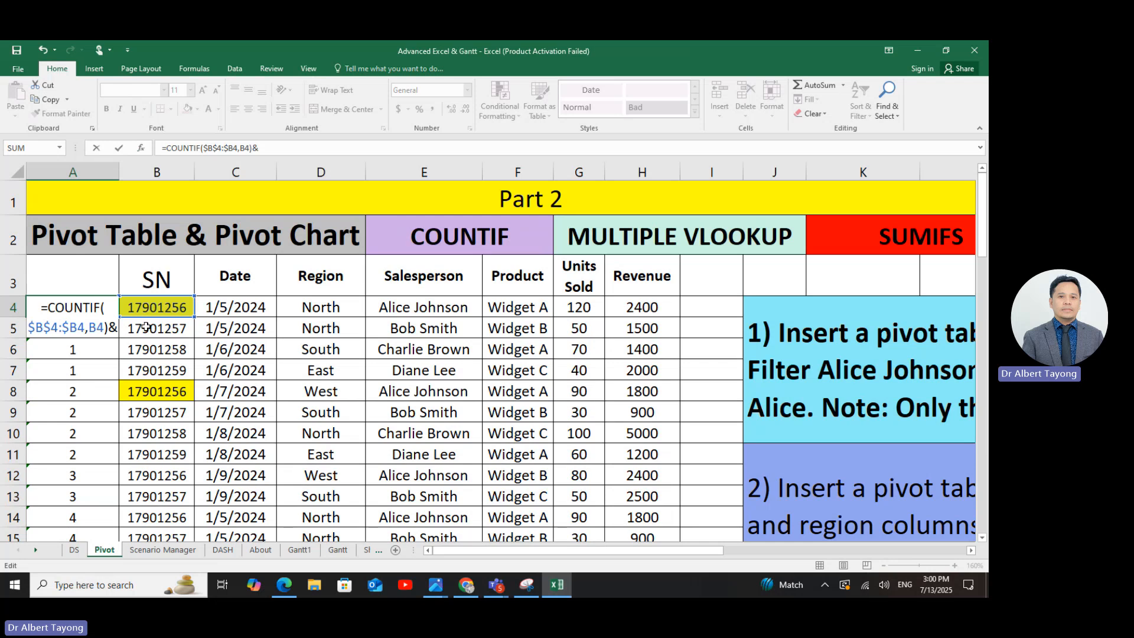
{"action": "left_click", "coordinate": [161, 307]}
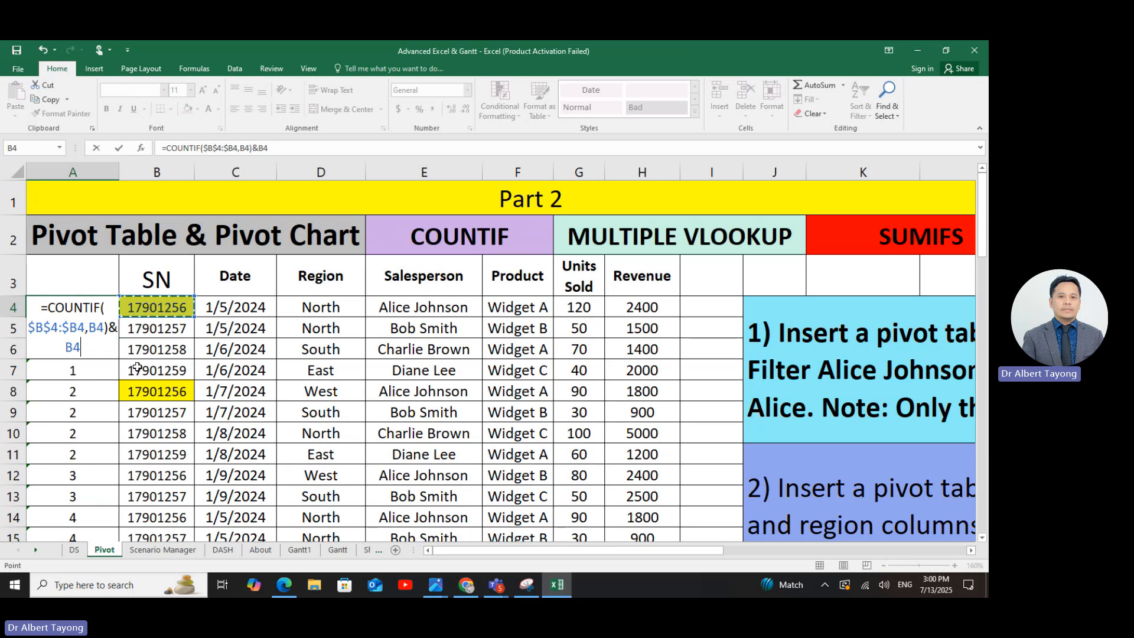
{"action": "key", "text": "Return"}
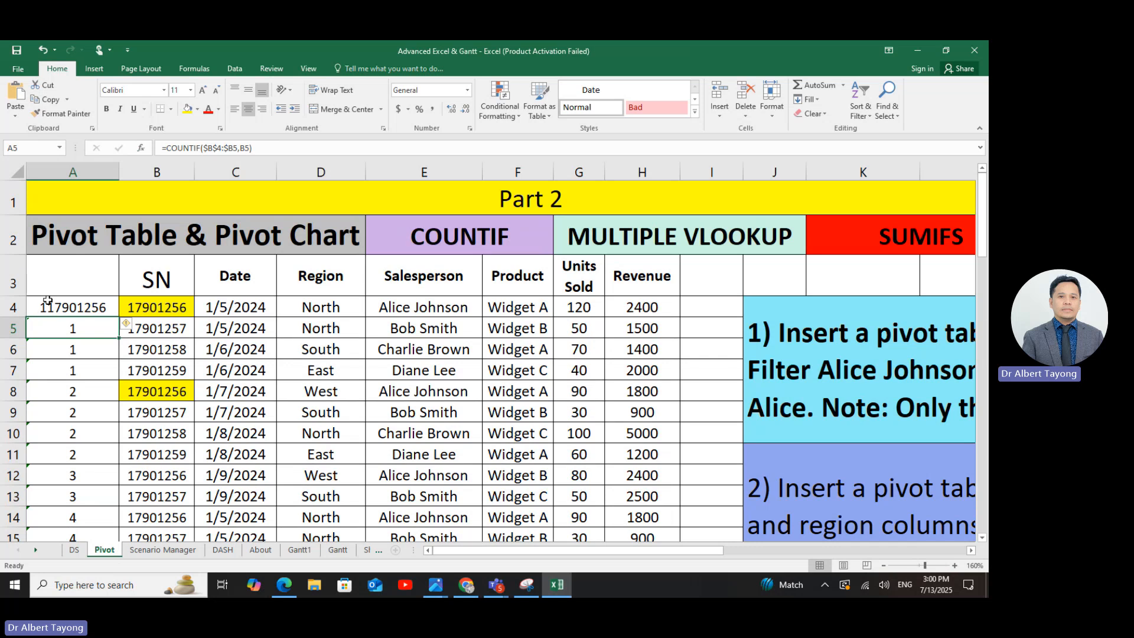
- Fill the combined COUNTIF and SN formula from A4 down to A36 and check the last key in A36
{"action": "left_click", "coordinate": [99, 310]}
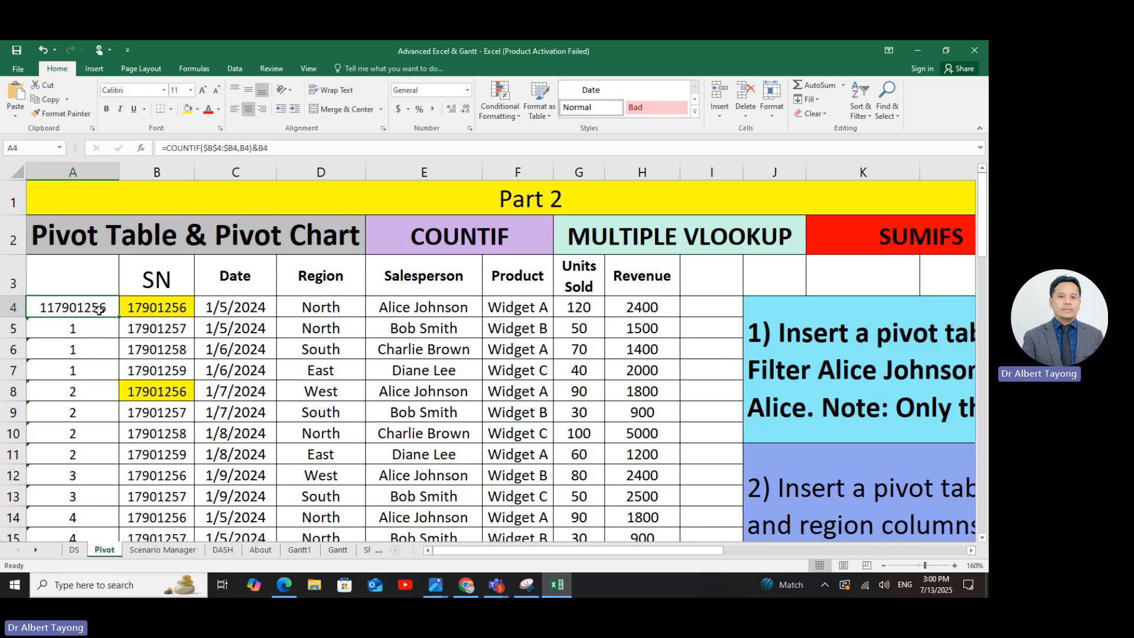
{"action": "left_click_drag", "start_coordinate": [119, 318], "coordinate": [91, 463]}
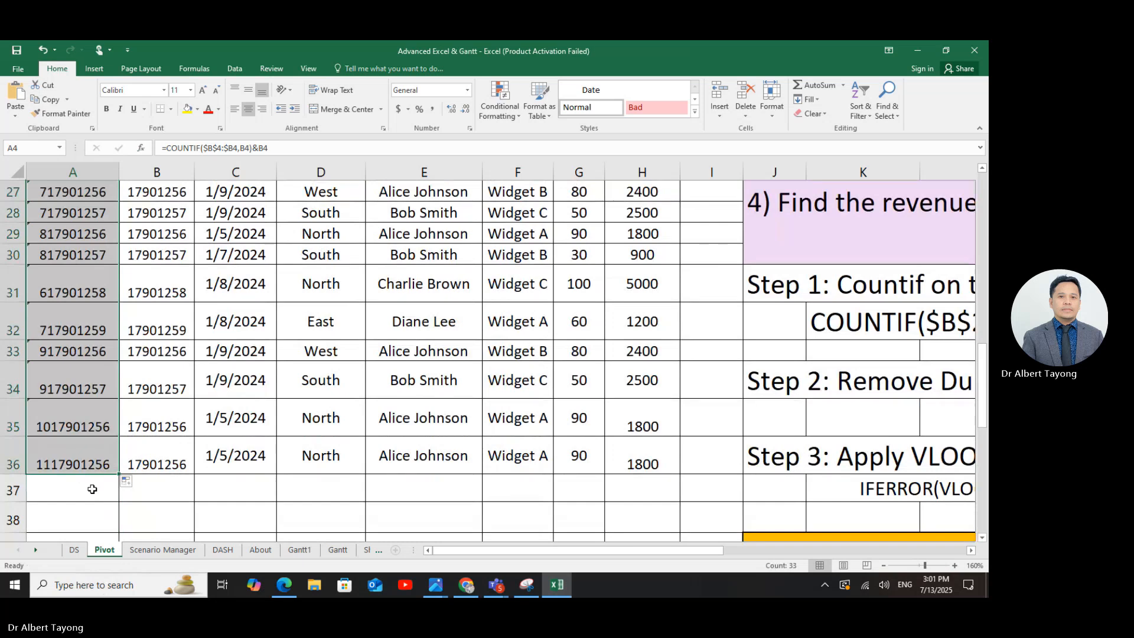
{"action": "left_click", "coordinate": [62, 463]}
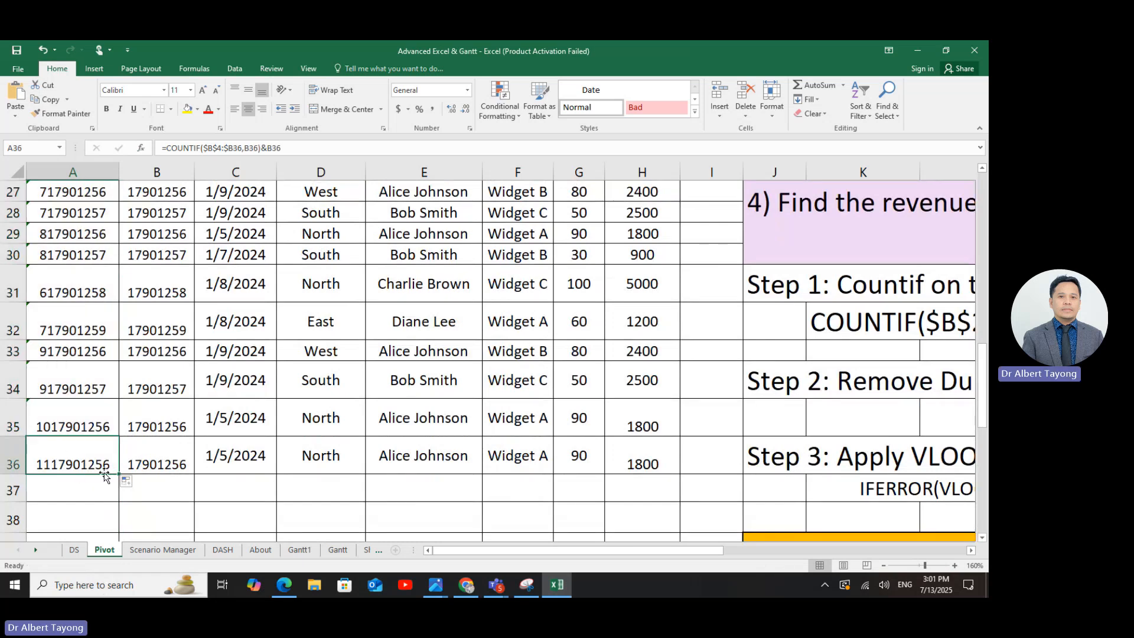
{"action": "scroll", "coordinate": [143, 452], "scroll_direction": "up", "scroll_amount": 9}
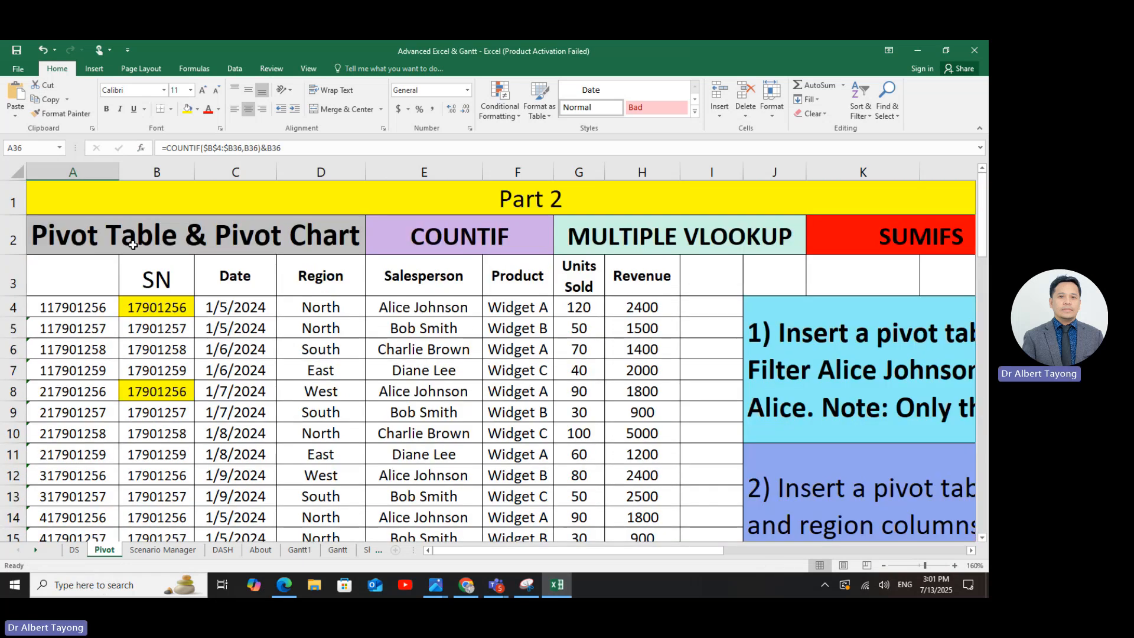
- Compare the combined key in A4 with the SN in B4, review keys A4 to A36, and inspect the revenue in H4
{"action": "left_click", "coordinate": [160, 301]}
{"action": "left_click", "coordinate": [66, 308]}
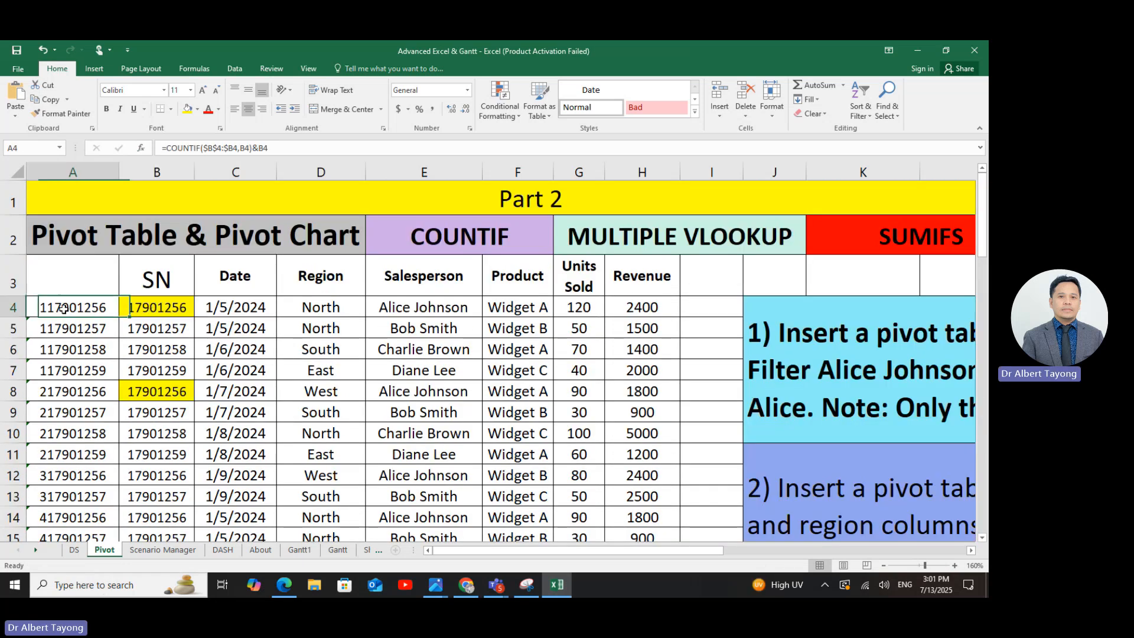
{"action": "left_click", "coordinate": [170, 307]}
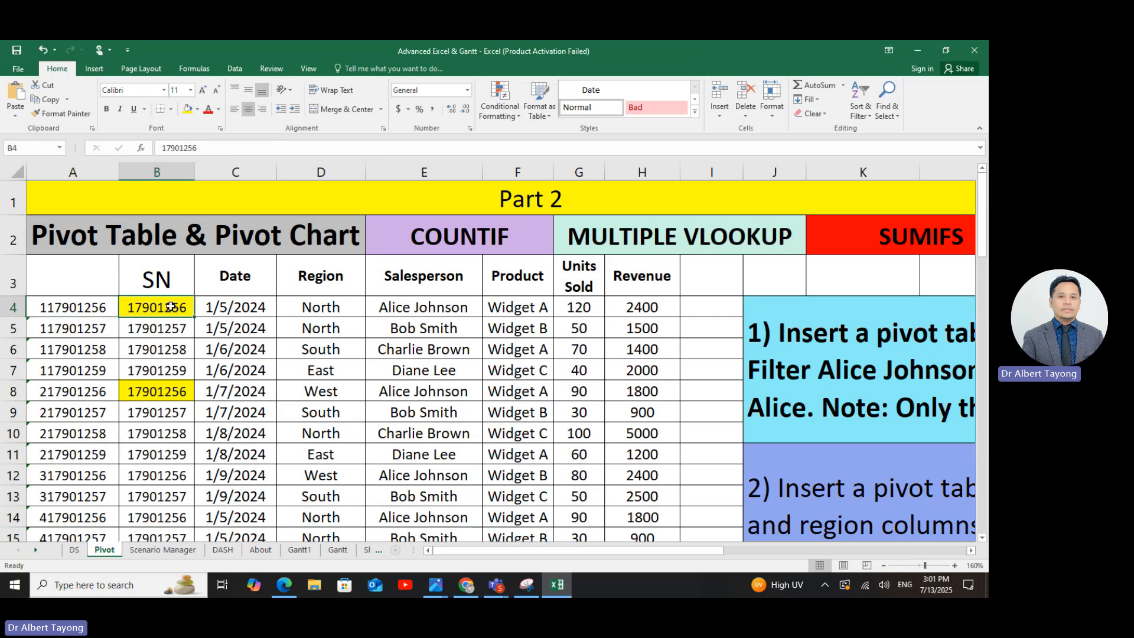
{"action": "left_click", "coordinate": [109, 310]}
{"action": "left_click_drag", "start_coordinate": [91, 309], "coordinate": [69, 467]}
{"action": "scroll", "coordinate": [307, 433], "scroll_direction": "up", "scroll_amount": 9}
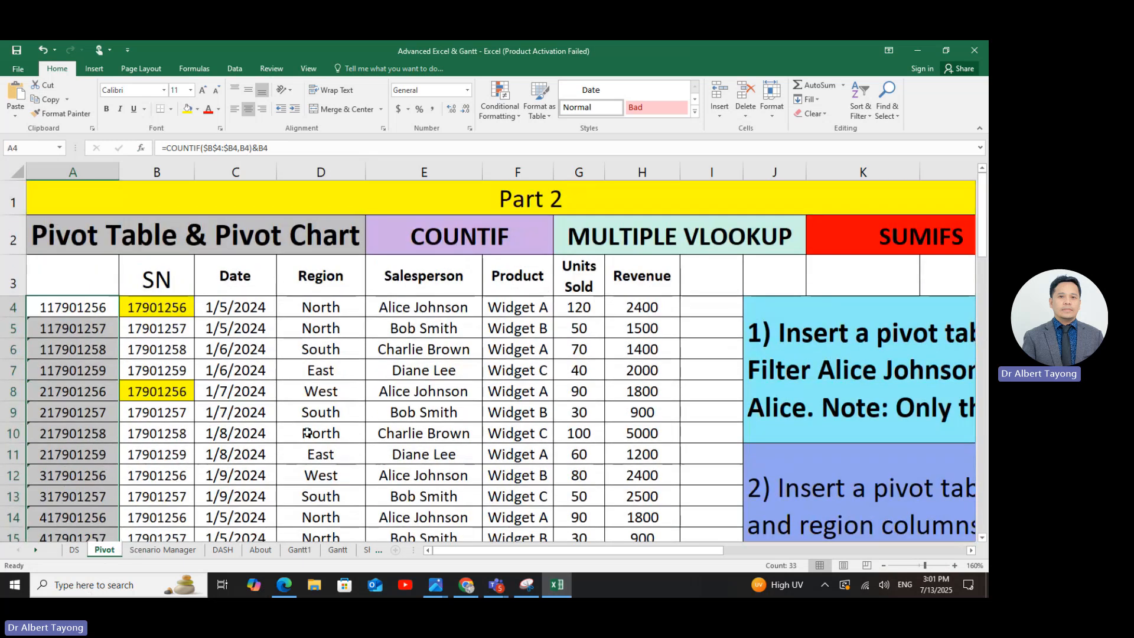
{"action": "left_click", "coordinate": [517, 391]}
{"action": "left_click", "coordinate": [652, 301]}
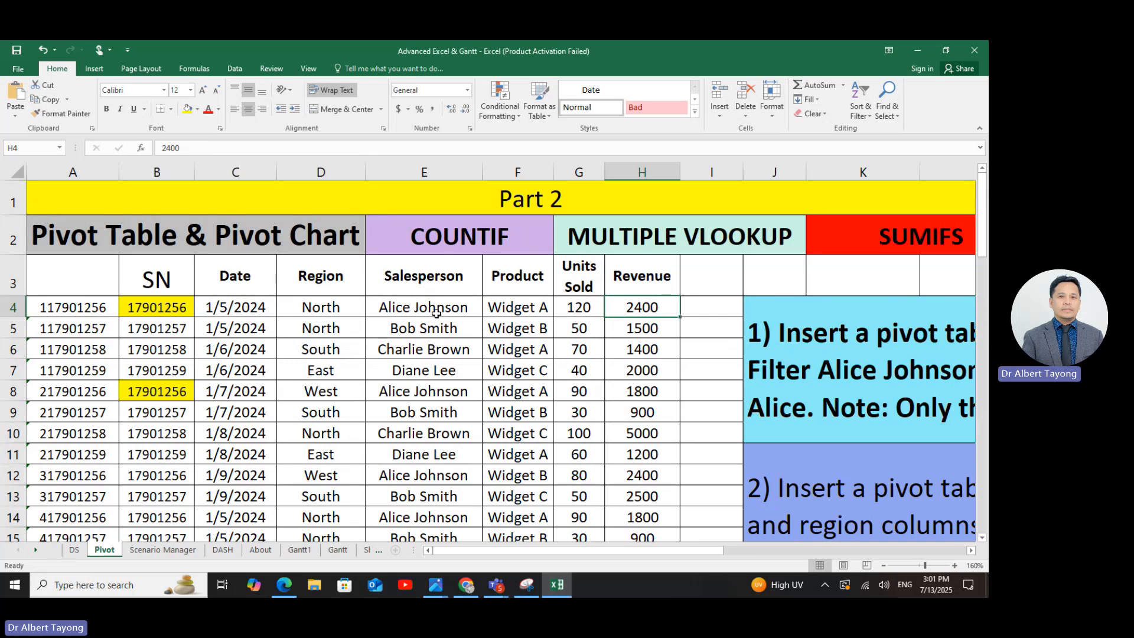
- Remove the yellow fill from the SN cells by setting B4 to B9 to No Fill
{"action": "left_click_drag", "start_coordinate": [167, 307], "coordinate": [170, 412]}
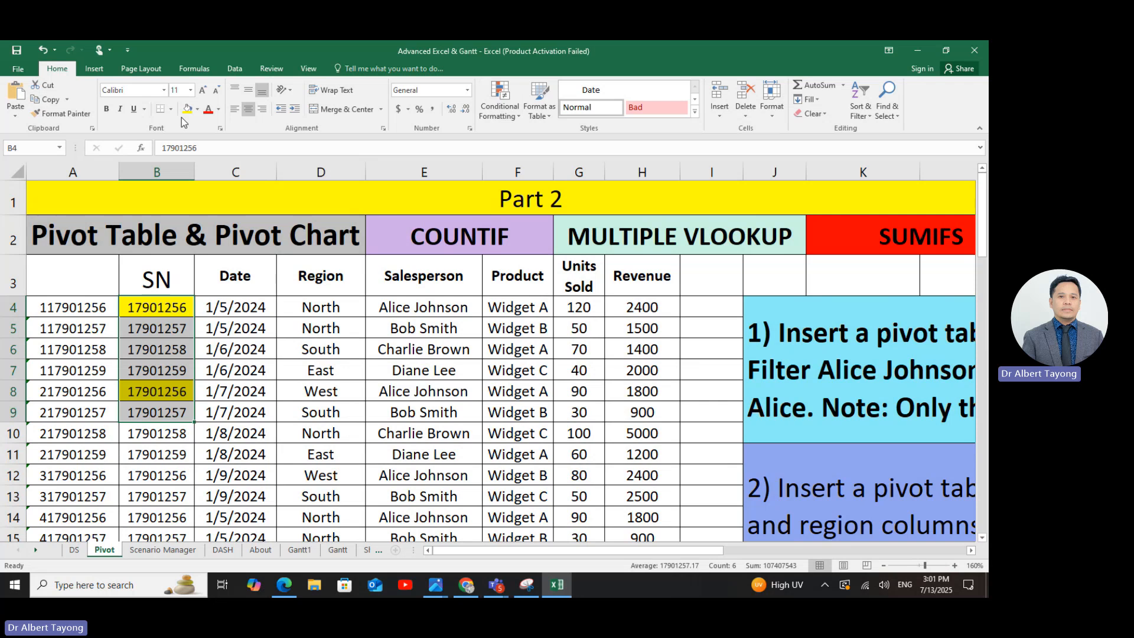
{"action": "left_click", "coordinate": [197, 108]}
{"action": "left_click", "coordinate": [208, 243]}
{"action": "left_click", "coordinate": [152, 308]}
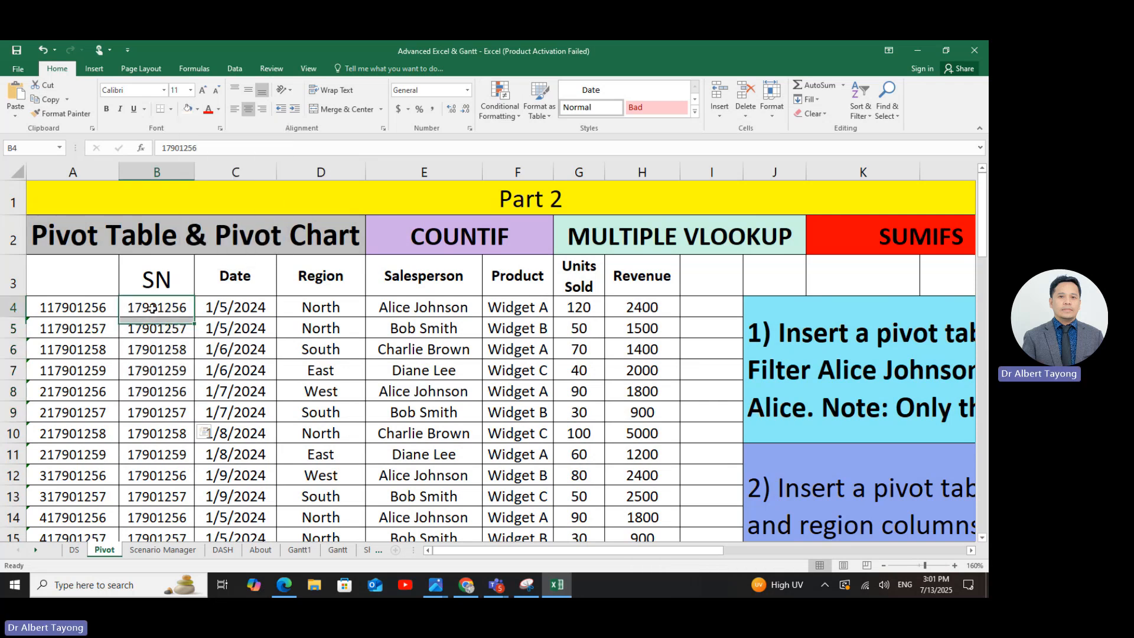
- Examine how the SN in B4 relates to the salesperson in E4, the region in D4 and the revenue values in column H
{"action": "left_click", "coordinate": [627, 313]}
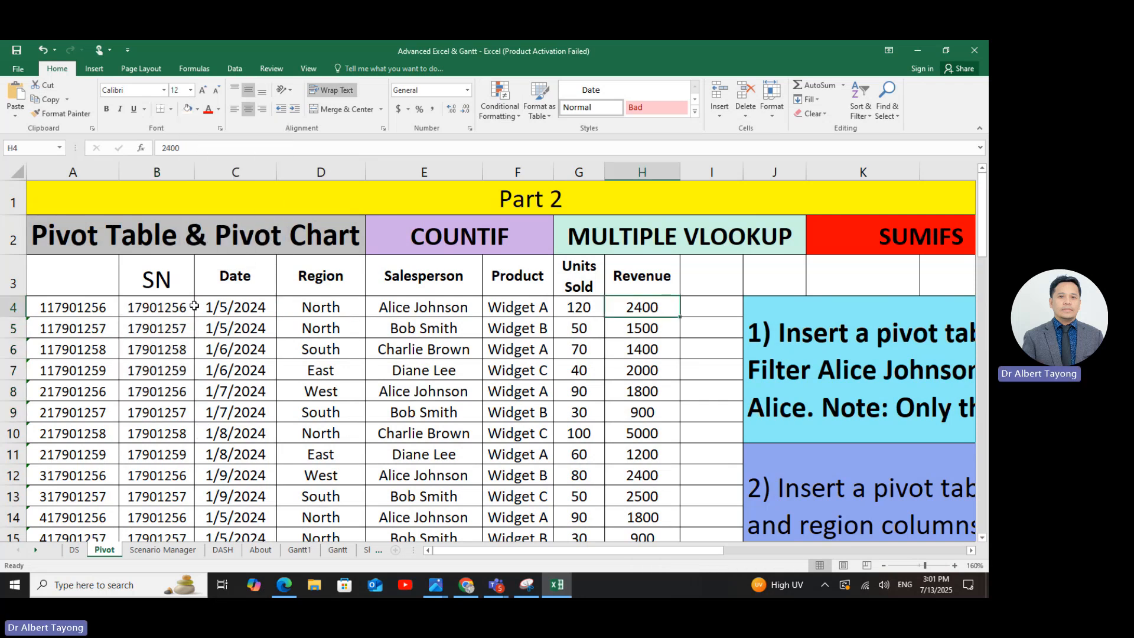
{"action": "left_click", "coordinate": [168, 309]}
{"action": "left_click", "coordinate": [433, 310]}
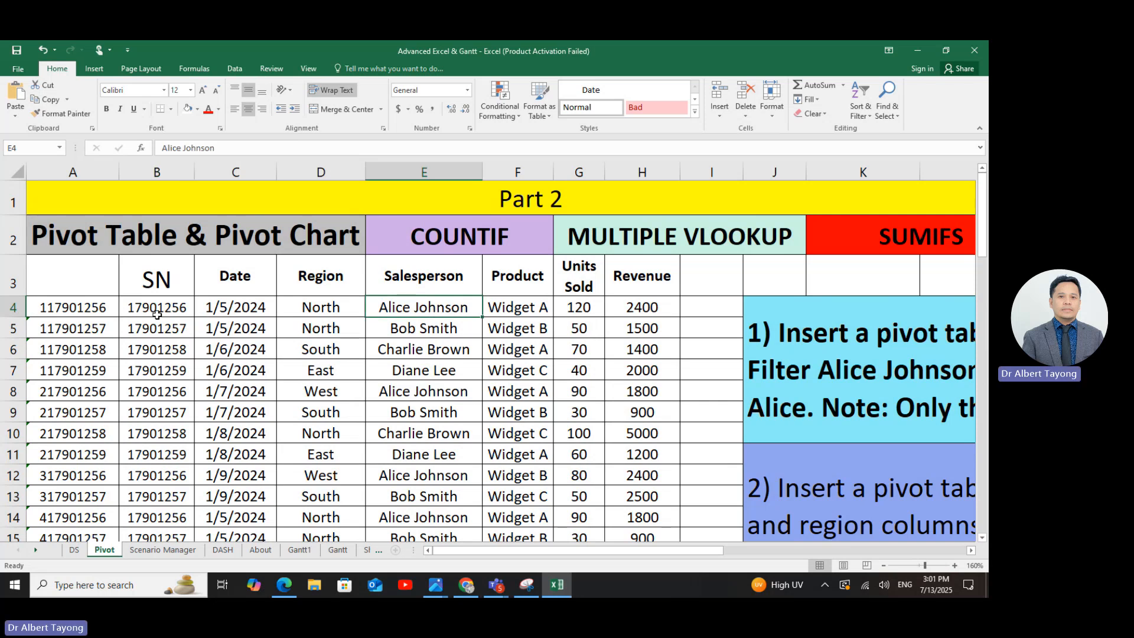
{"action": "left_click", "coordinate": [180, 313]}
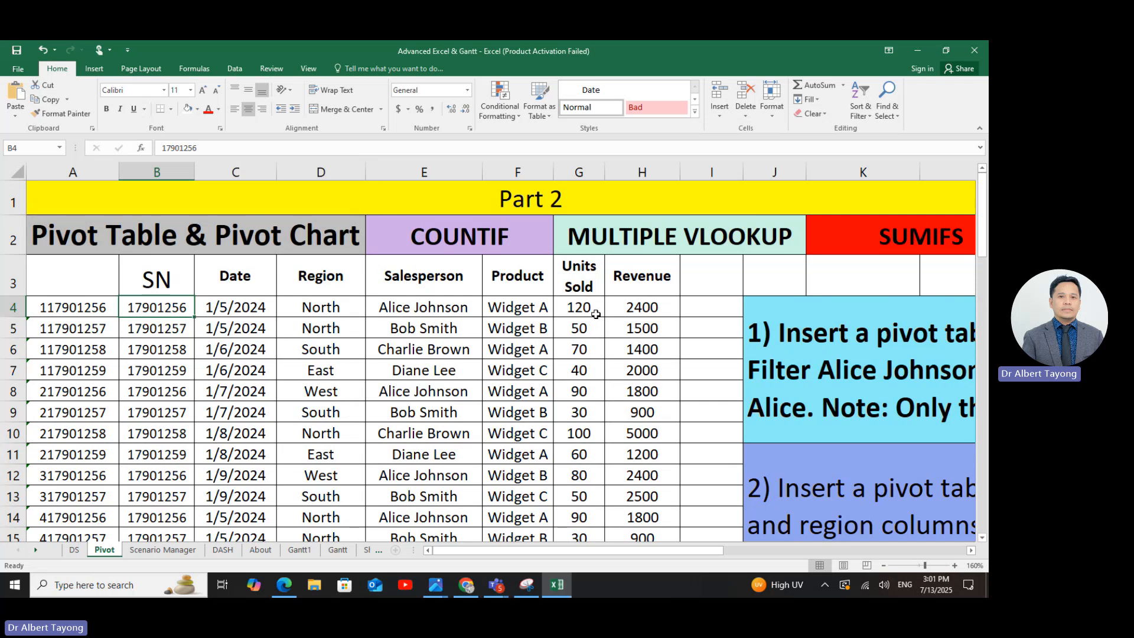
{"action": "left_click", "coordinate": [637, 311]}
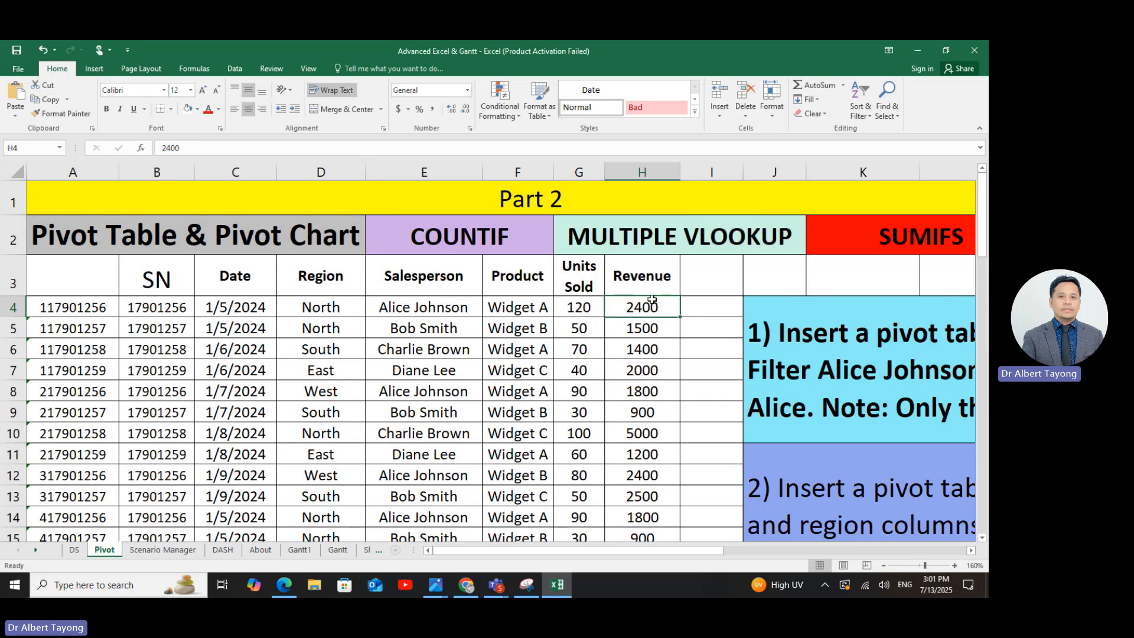
{"action": "left_click", "coordinate": [637, 431]}
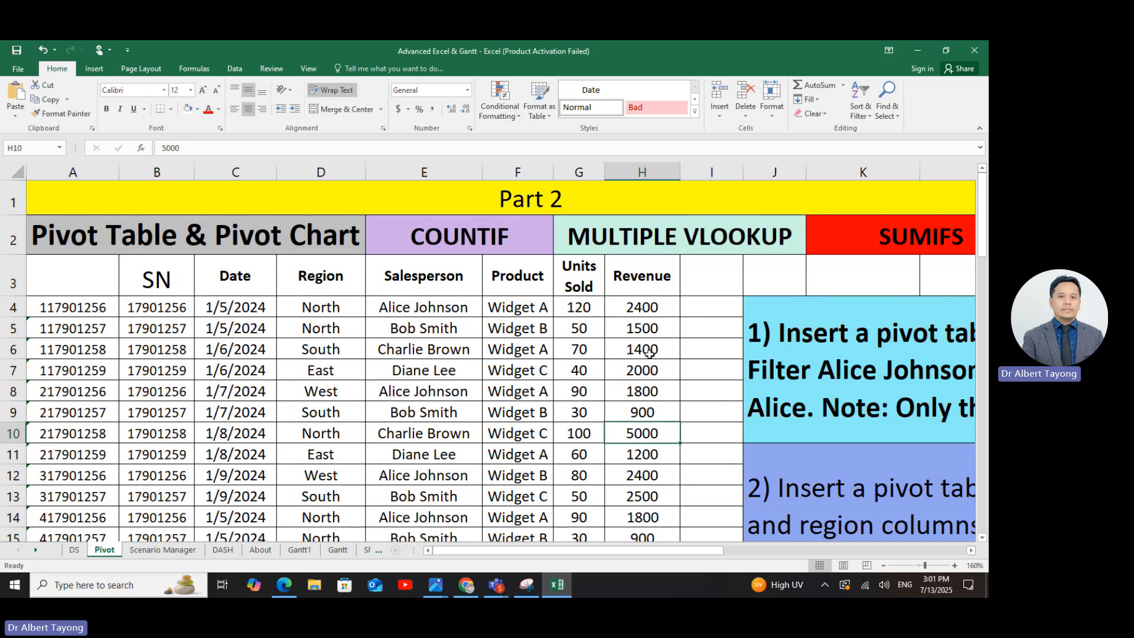
{"action": "left_click", "coordinate": [645, 415]}
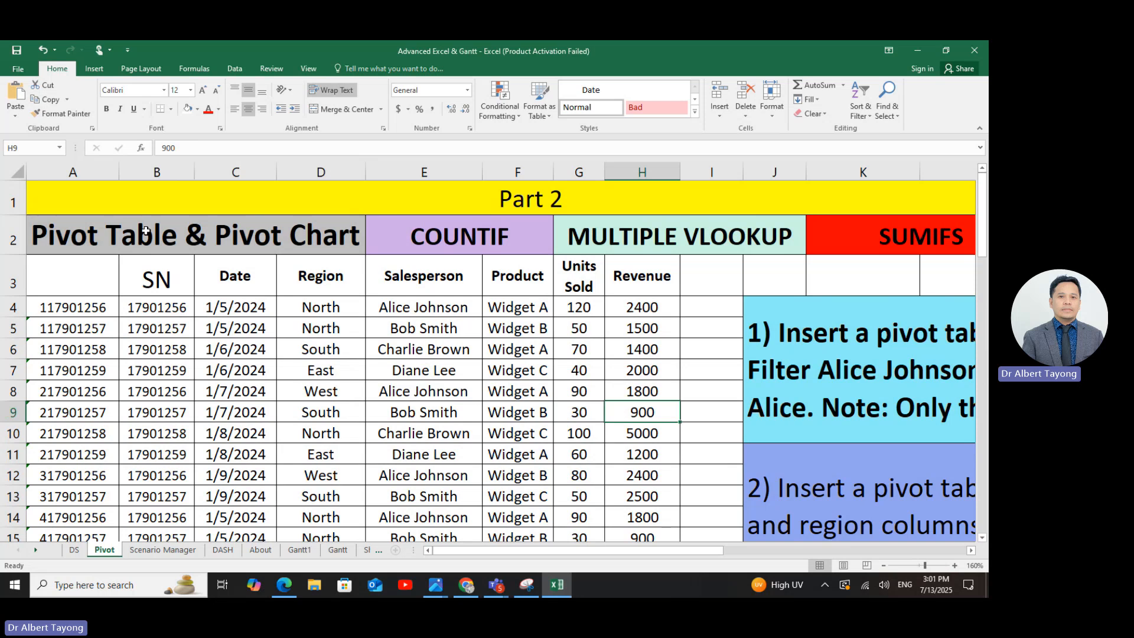
{"action": "left_click", "coordinate": [319, 306]}
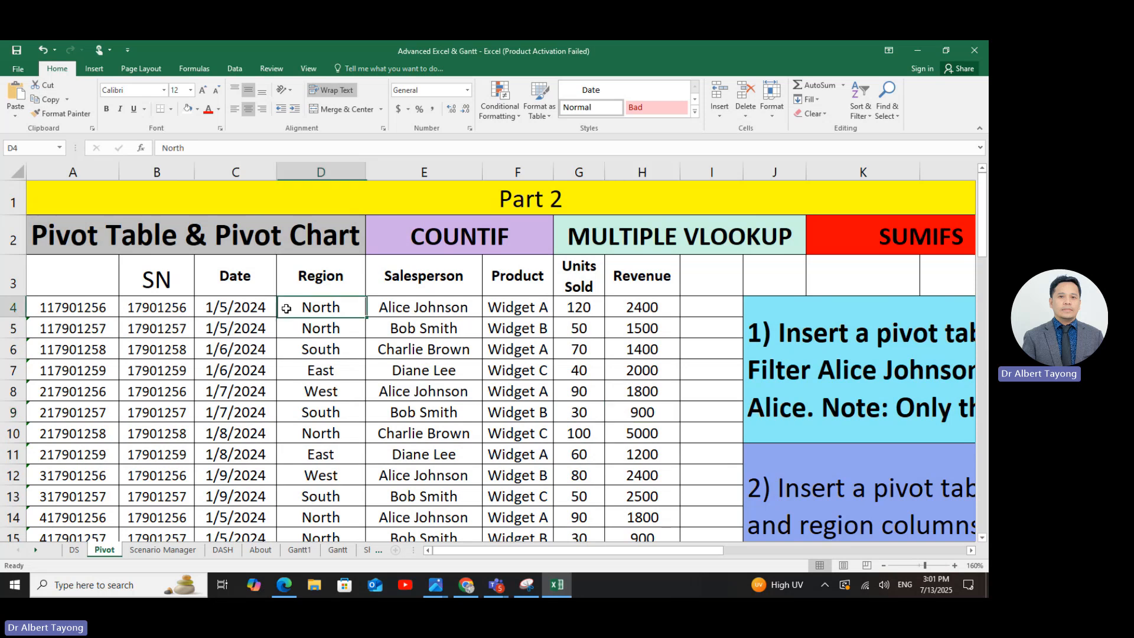
{"action": "left_click", "coordinate": [132, 377]}
{"action": "left_click", "coordinate": [166, 313]}
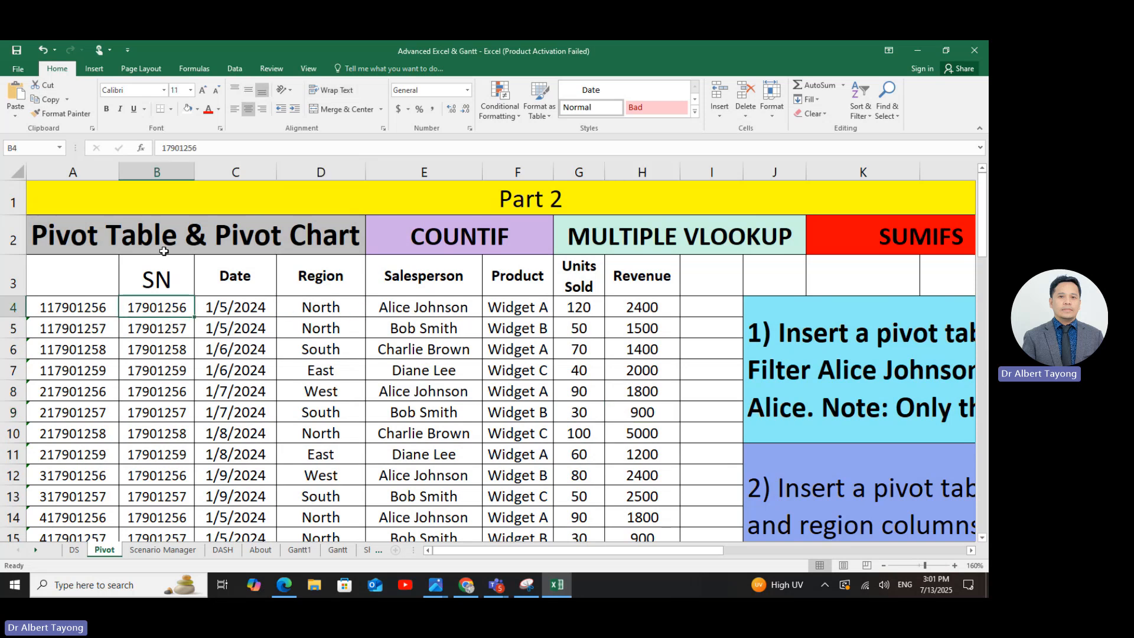
- Copy the whole SN column B into column A of a new worksheet, starting at A1
{"action": "left_click", "coordinate": [167, 170]}
{"action": "left_click", "coordinate": [175, 319]}
{"action": "left_click", "coordinate": [168, 165]}
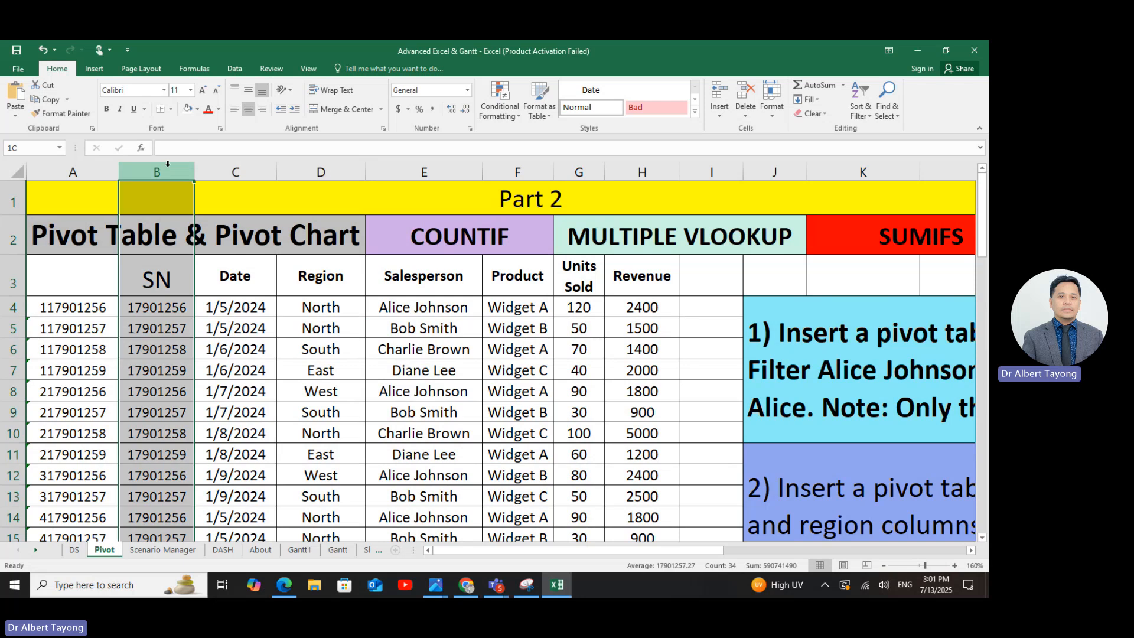
{"action": "right_click", "coordinate": [168, 165]}
{"action": "left_click", "coordinate": [220, 191]}
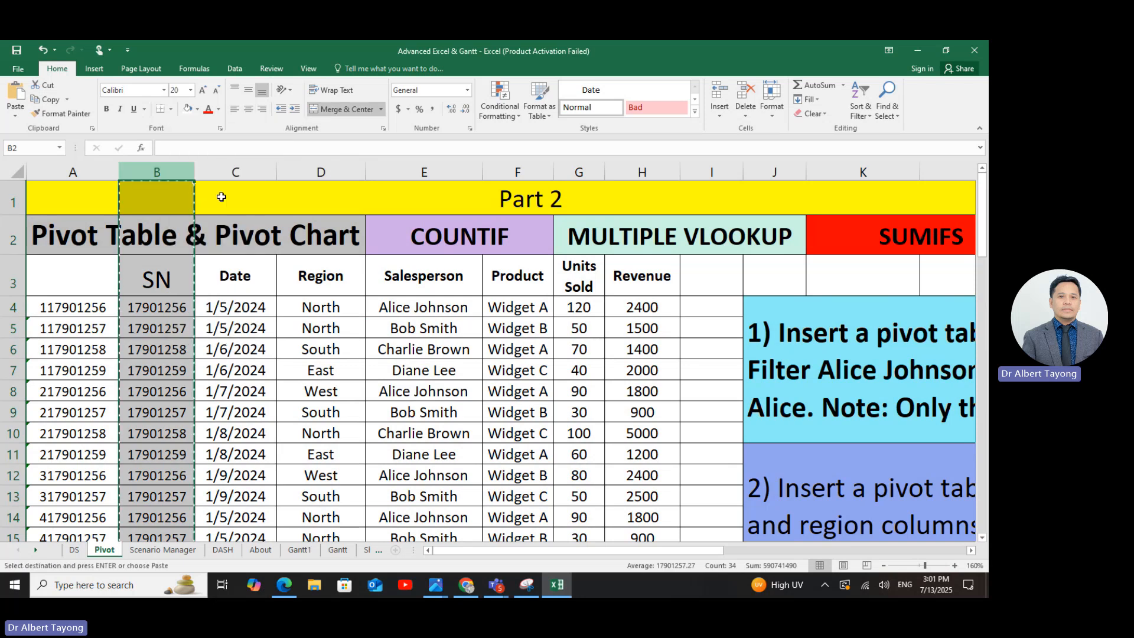
{"action": "left_click", "coordinate": [397, 552]}
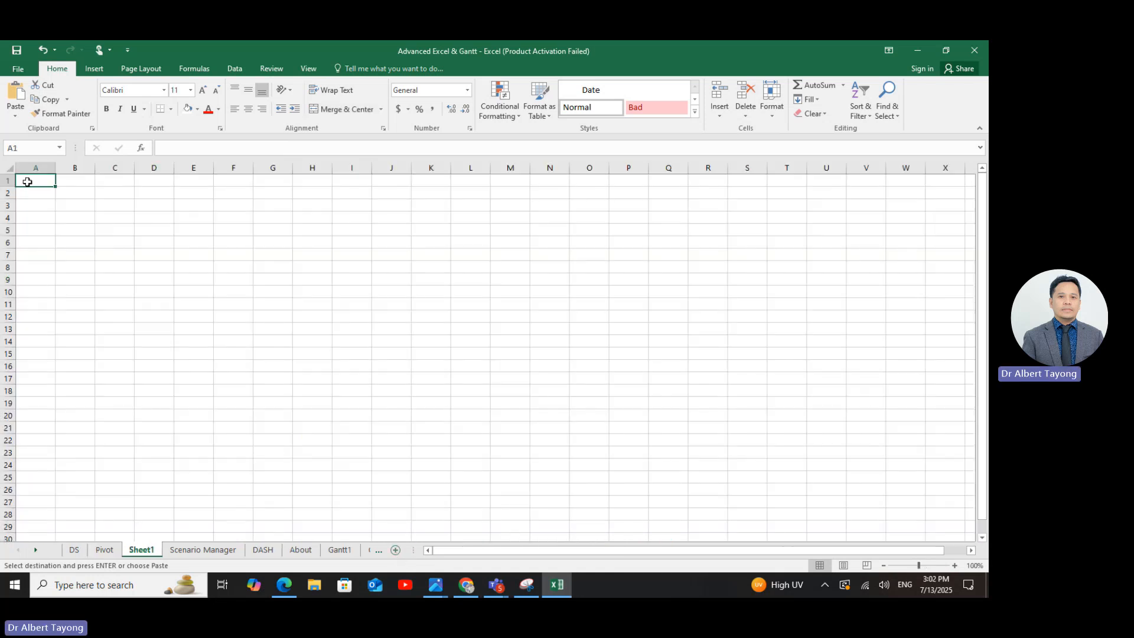
{"action": "key", "text": "ctrl+v"}
{"action": "left_click", "coordinate": [121, 298]}
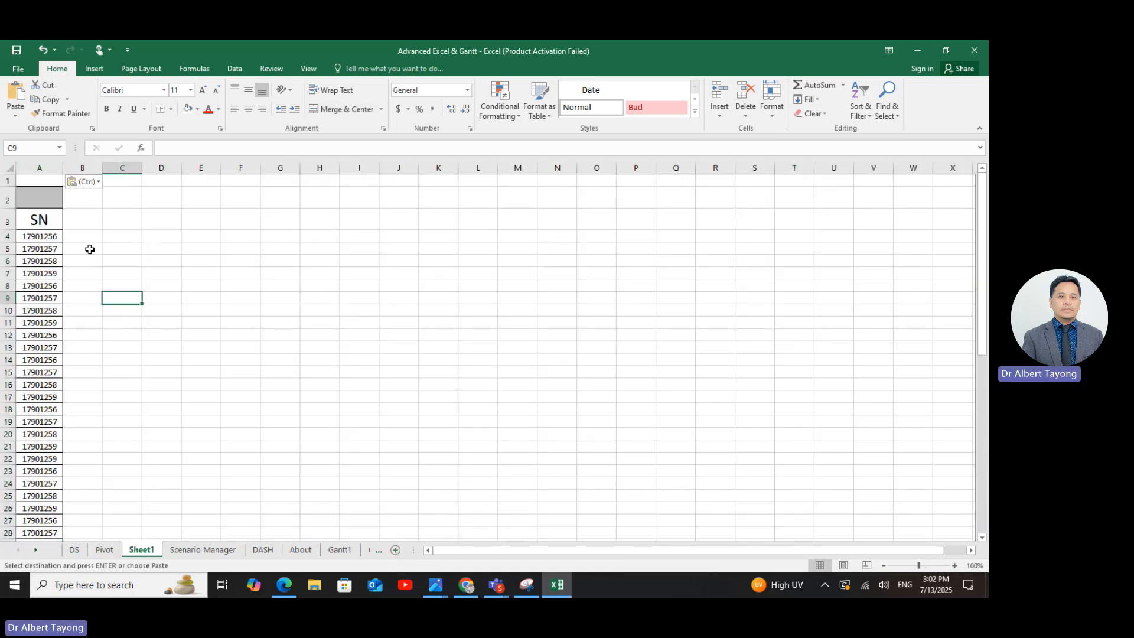
- Widen column A of the new sheet and remove the duplicate SN values from the whole column
{"action": "left_click_drag", "start_coordinate": [73, 168], "coordinate": [81, 168]}
{"action": "left_click", "coordinate": [169, 295]}
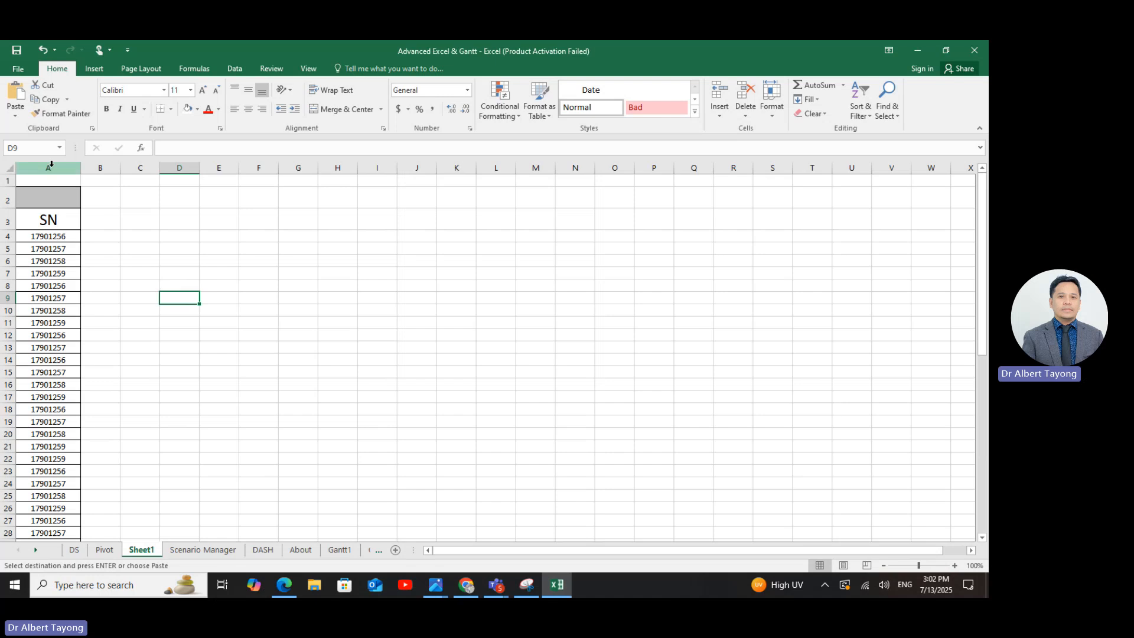
{"action": "left_click", "coordinate": [925, 566]}
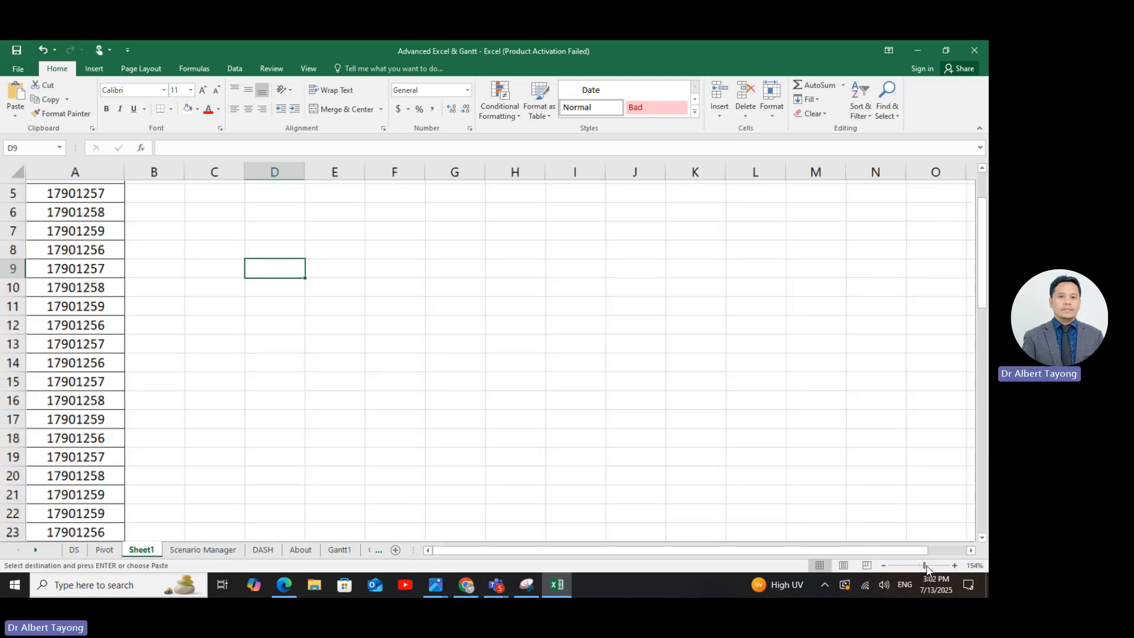
{"action": "scroll", "coordinate": [326, 441], "scroll_direction": "up", "scroll_amount": 2}
{"action": "left_click", "coordinate": [88, 172]}
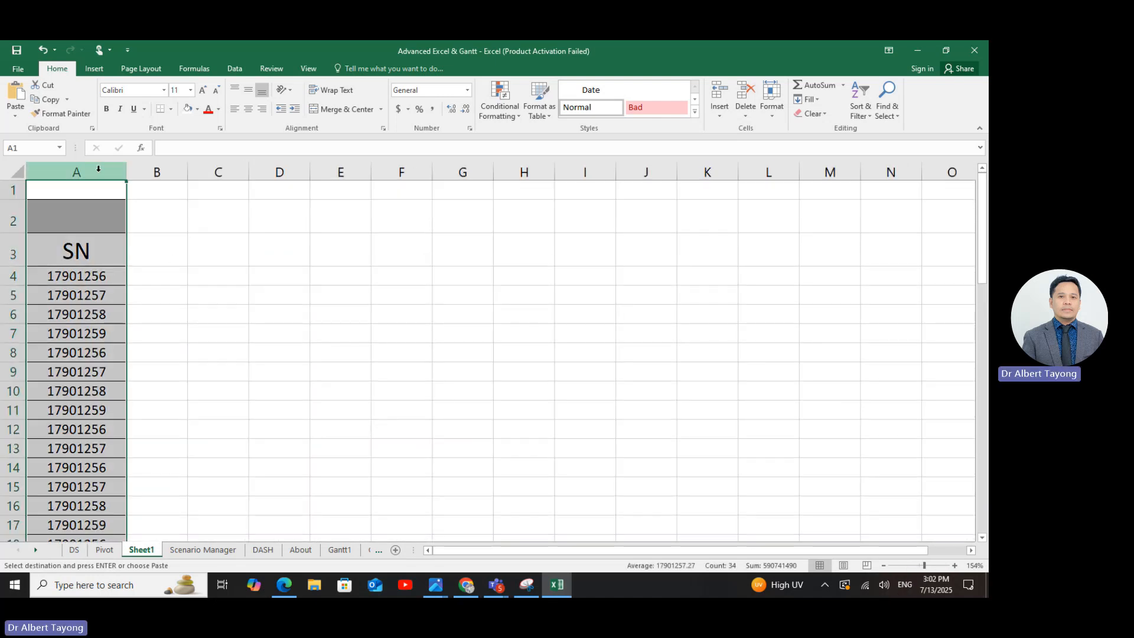
{"action": "left_click", "coordinate": [235, 70]}
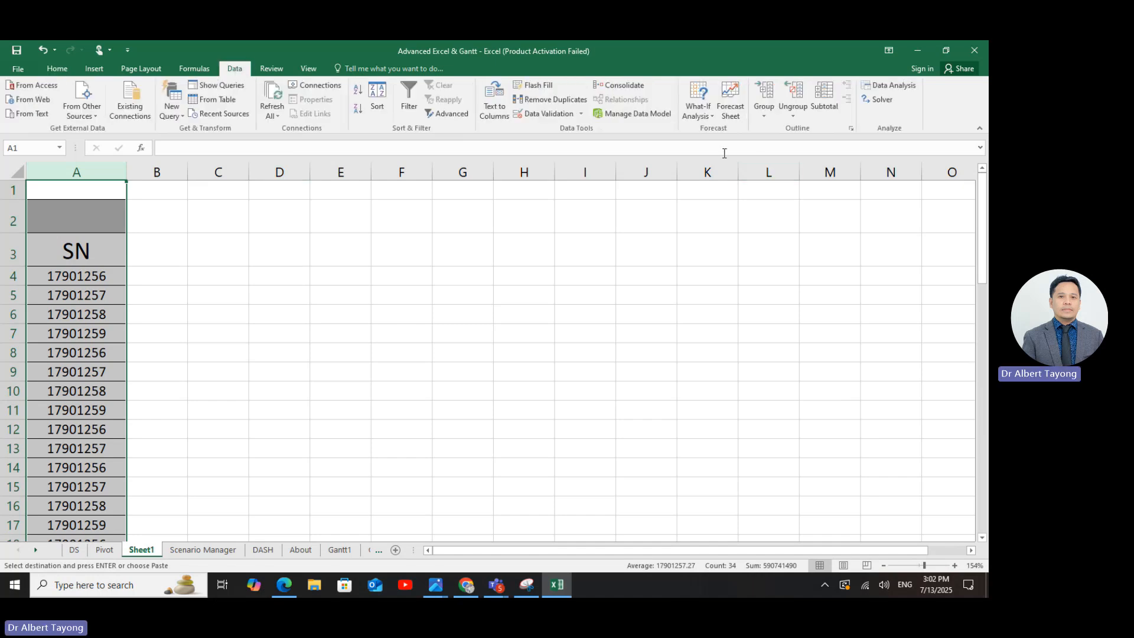
{"action": "left_click", "coordinate": [559, 99]}
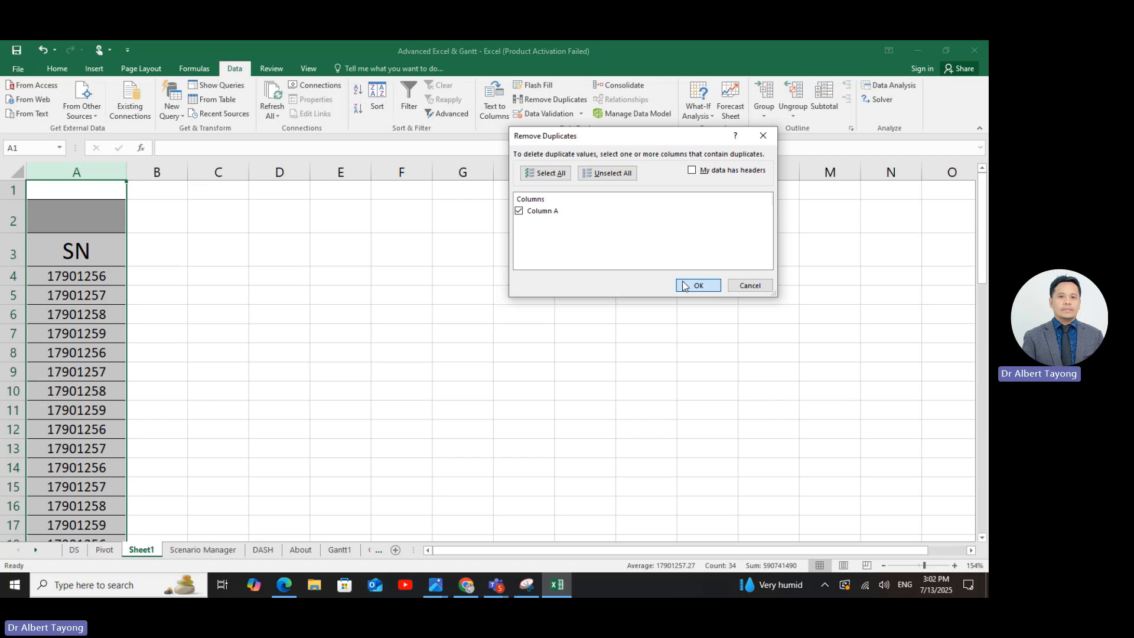
{"action": "left_click", "coordinate": [684, 286]}
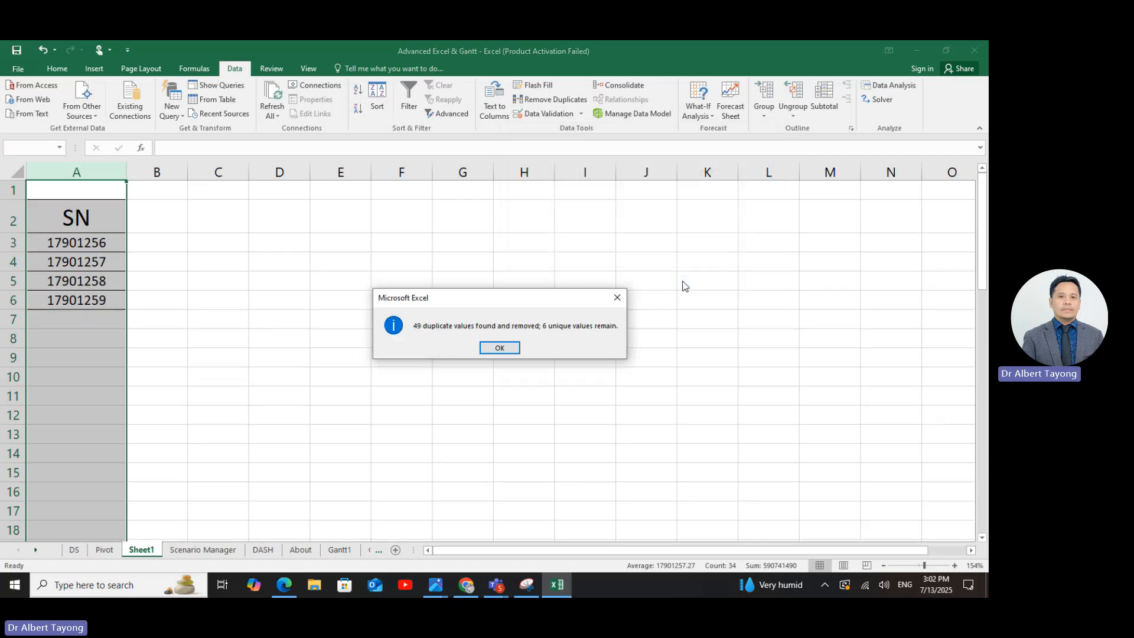
{"action": "left_click", "coordinate": [484, 351]}
{"action": "left_click", "coordinate": [195, 393]}
- Review each unique SN in A3 to A6
{"action": "left_click_drag", "start_coordinate": [114, 243], "coordinate": [102, 308]}
{"action": "left_click", "coordinate": [91, 243]}
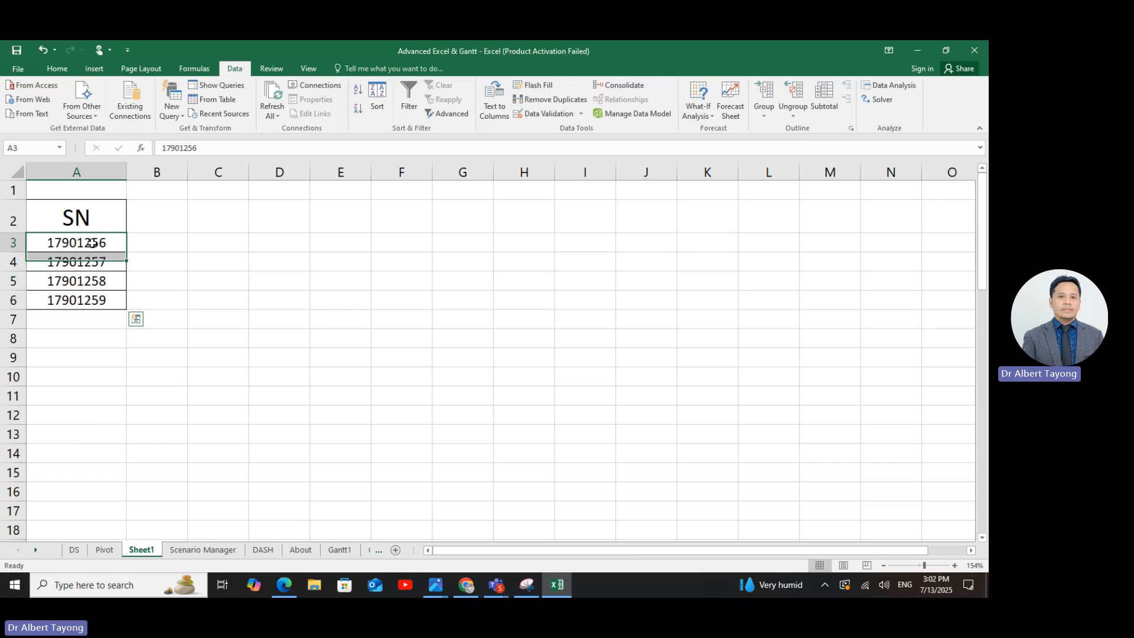
{"action": "left_click", "coordinate": [96, 260]}
{"action": "left_click", "coordinate": [104, 278]}
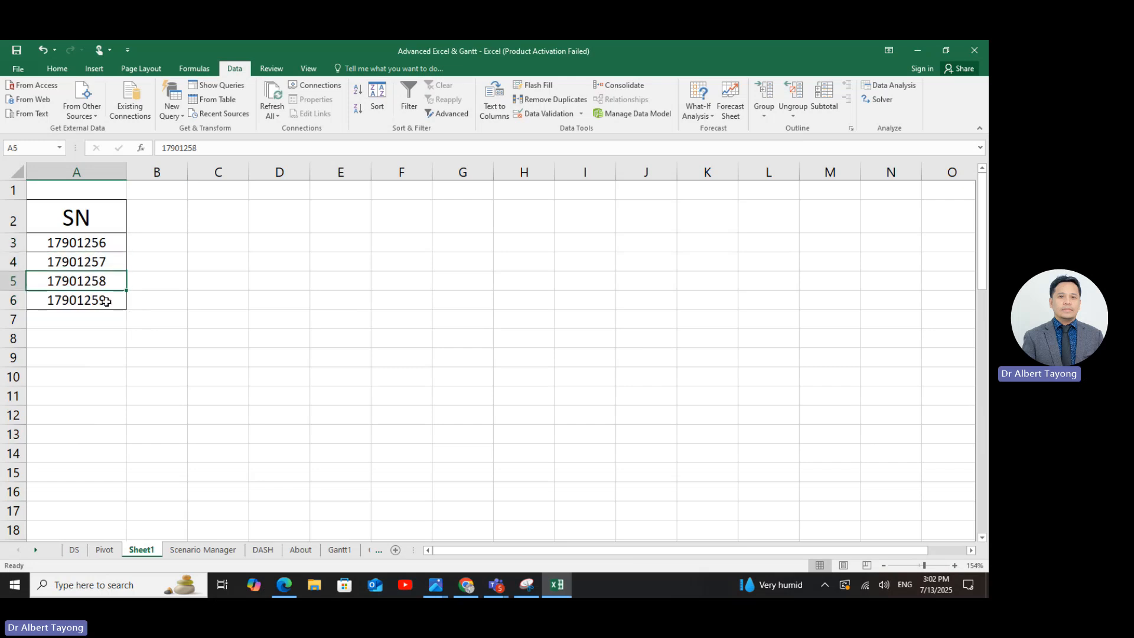
{"action": "left_click", "coordinate": [104, 299]}
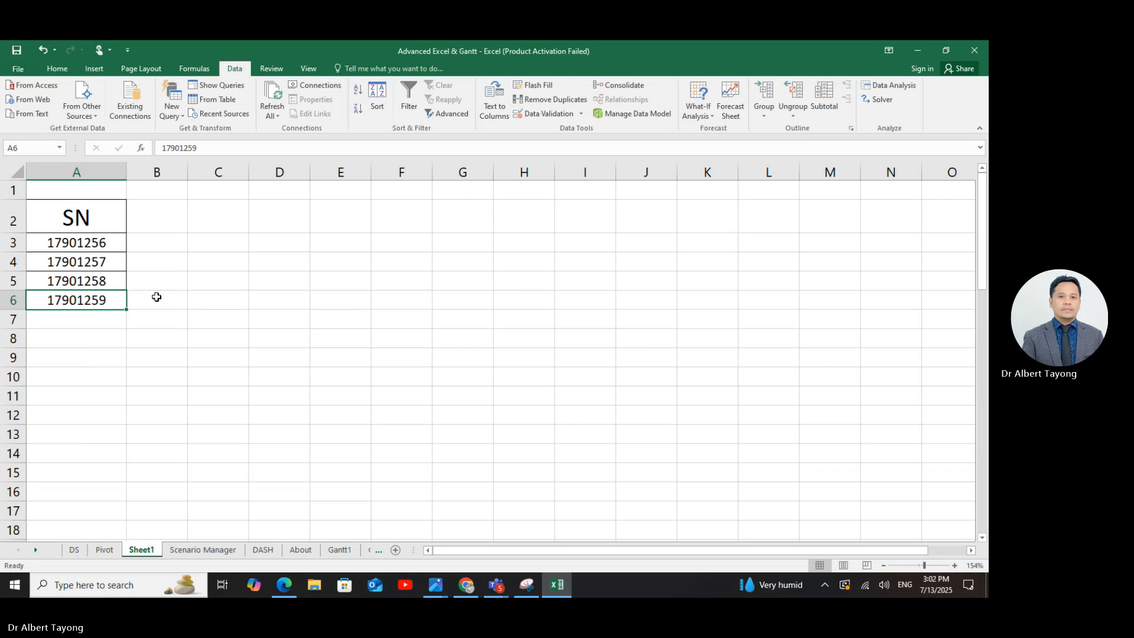
- Widen column B, enter the header R1 in B2 and fill it across to C2 as R2
{"action": "left_click_drag", "start_coordinate": [189, 172], "coordinate": [211, 181]}
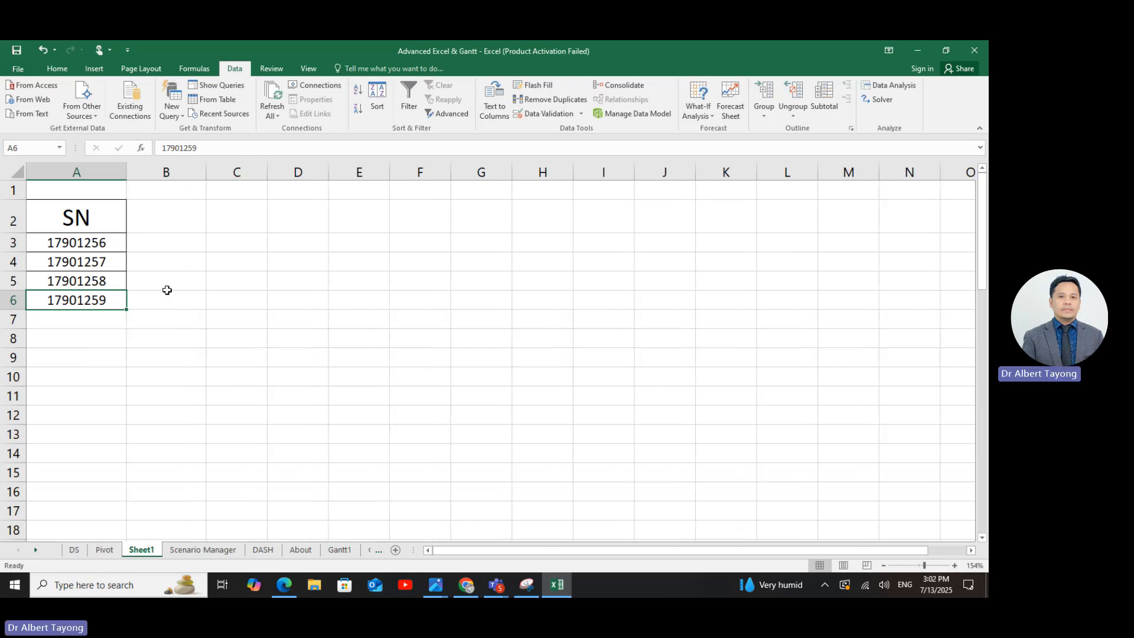
{"action": "left_click", "coordinate": [174, 214]}
{"action": "type", "text": "r1"}
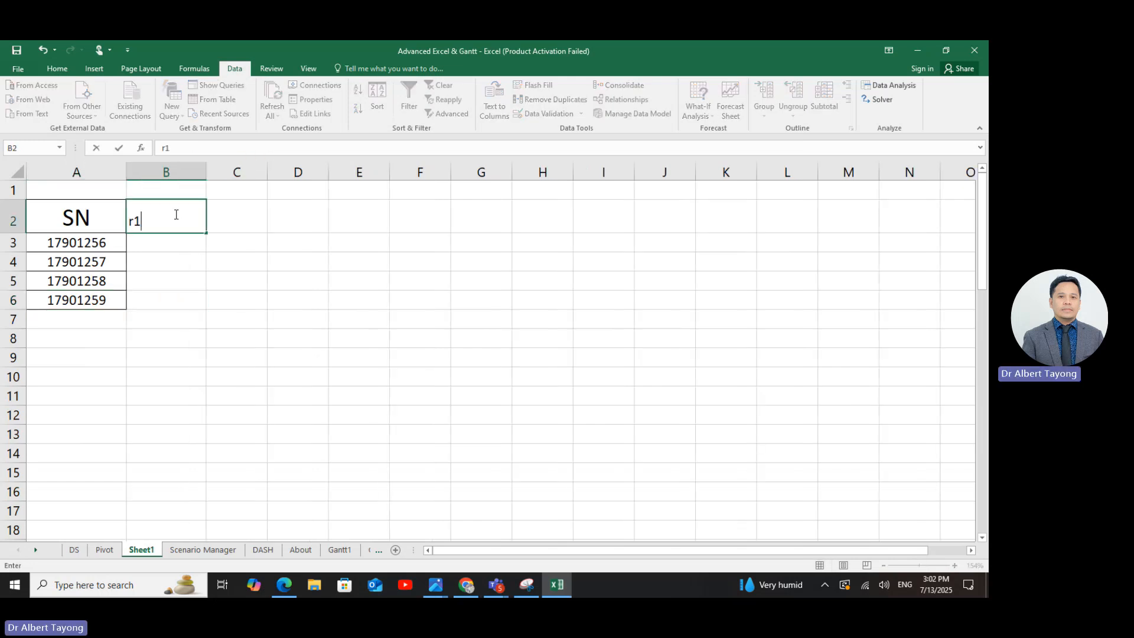
{"action": "left_click", "coordinate": [184, 254]}
{"action": "left_click", "coordinate": [174, 224]}
{"action": "type", "text": "R1"}
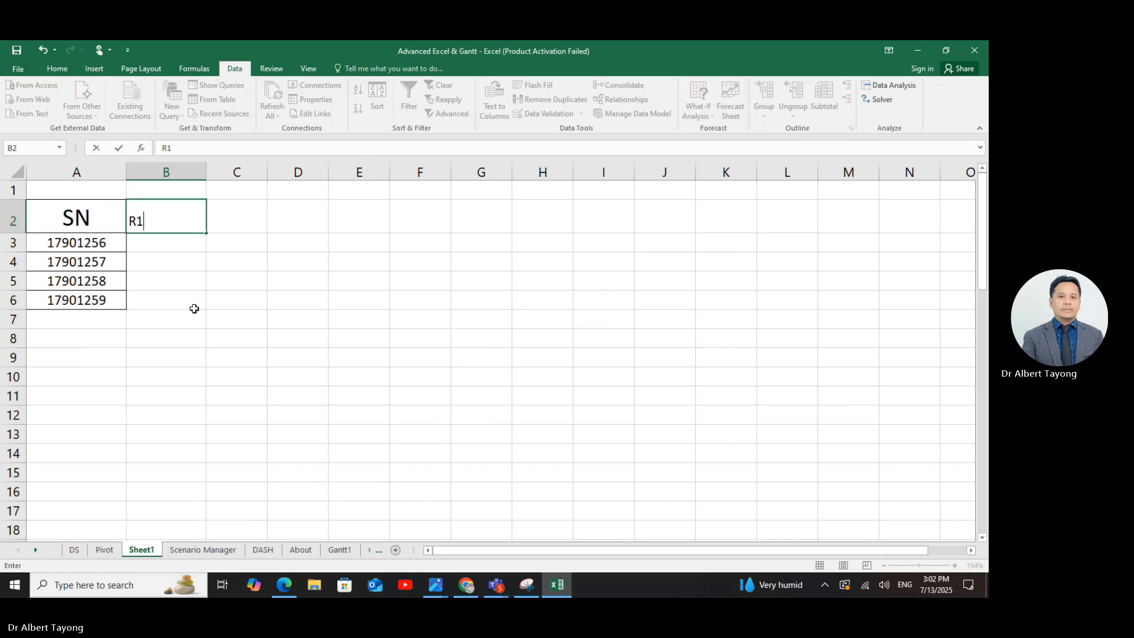
{"action": "left_click", "coordinate": [194, 301]}
{"action": "left_click", "coordinate": [180, 220]}
{"action": "left_click_drag", "start_coordinate": [209, 235], "coordinate": [254, 230]}
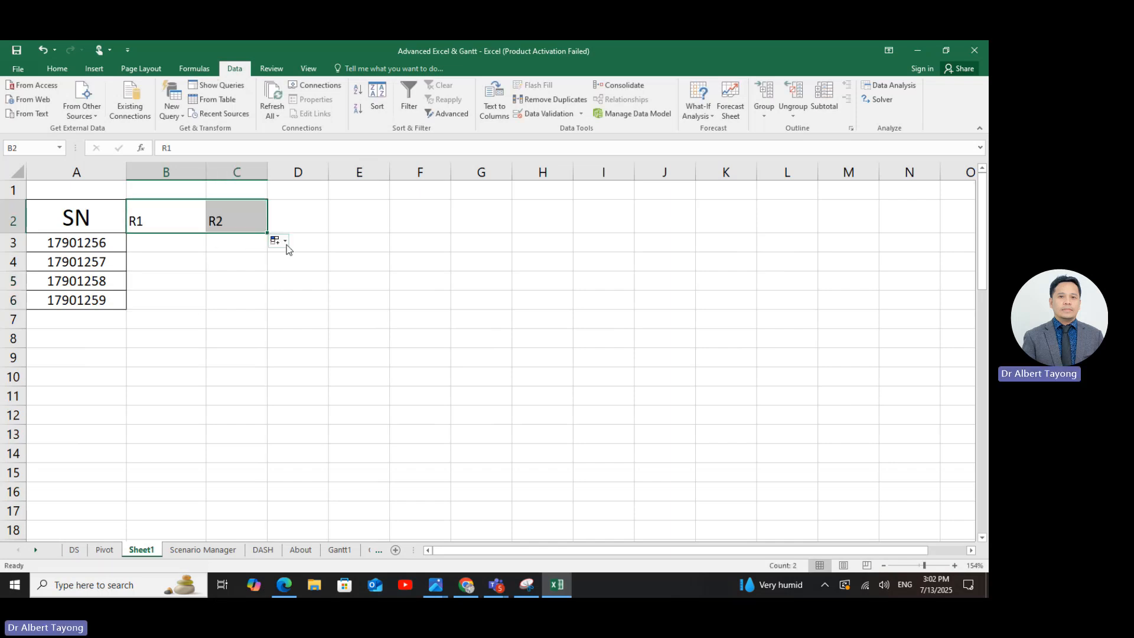
- Check how many revenue values H4 to H36 on the Pivot sheet hold, and return to Sheet1
{"action": "left_click", "coordinate": [104, 550]}
{"action": "left_click_drag", "start_coordinate": [650, 306], "coordinate": [644, 466]}
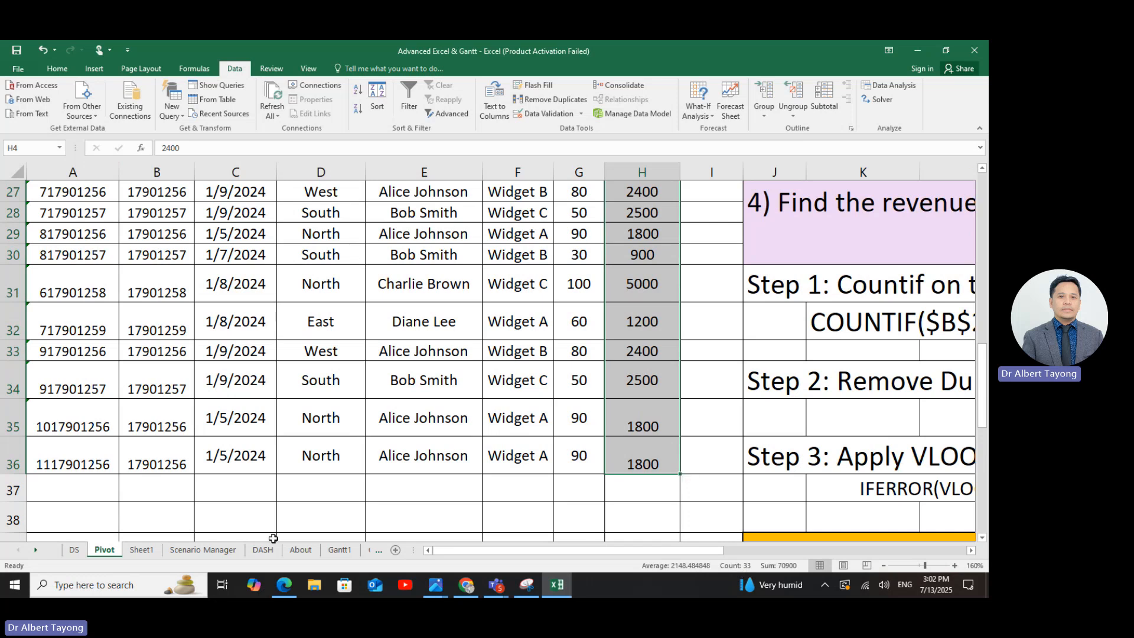
{"action": "left_click", "coordinate": [141, 549]}
{"action": "left_click", "coordinate": [215, 355]}
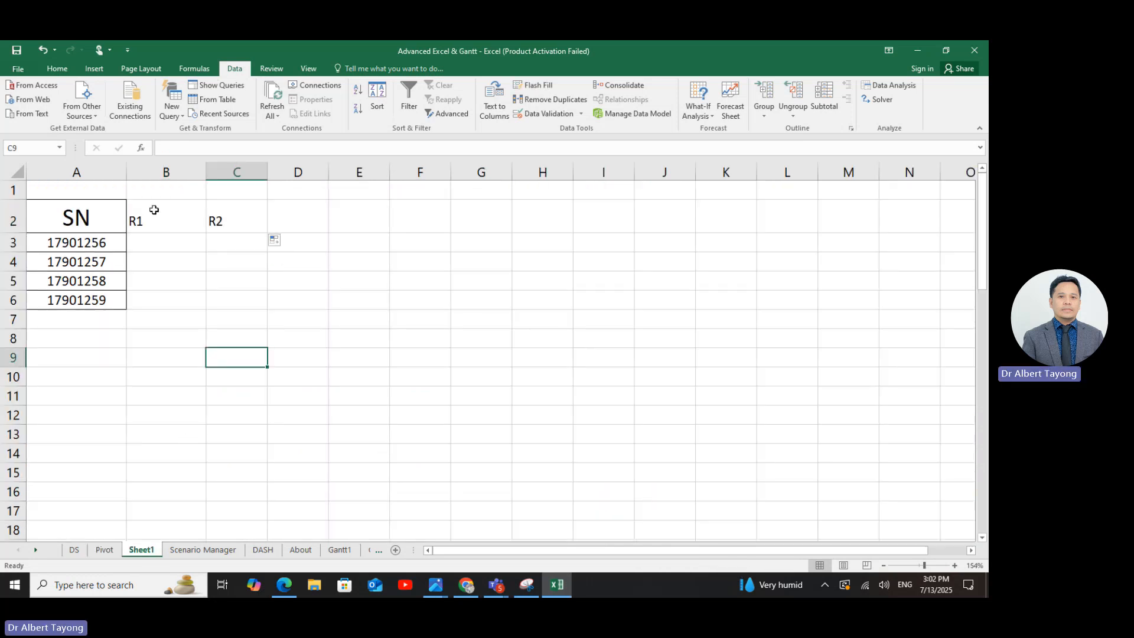
- Extend the header series in row 2 to R42, and delete the surplus columns AI to AQ so it ends at R33
{"action": "left_click_drag", "start_coordinate": [154, 213], "coordinate": [987, 248]}
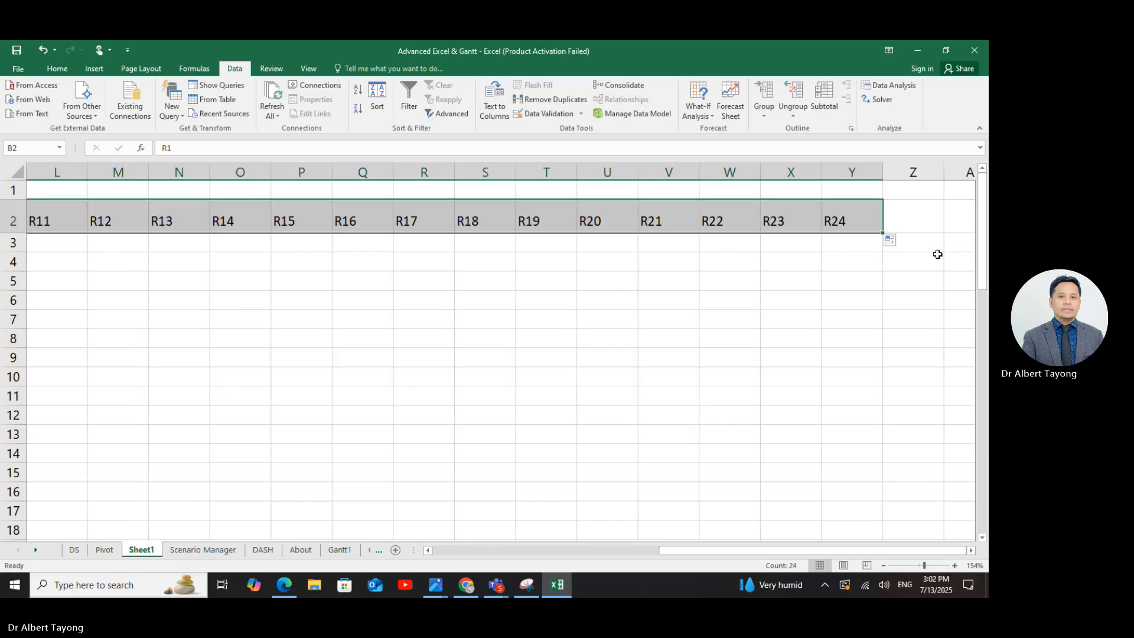
{"action": "left_click_drag", "start_coordinate": [883, 234], "coordinate": [967, 258]}
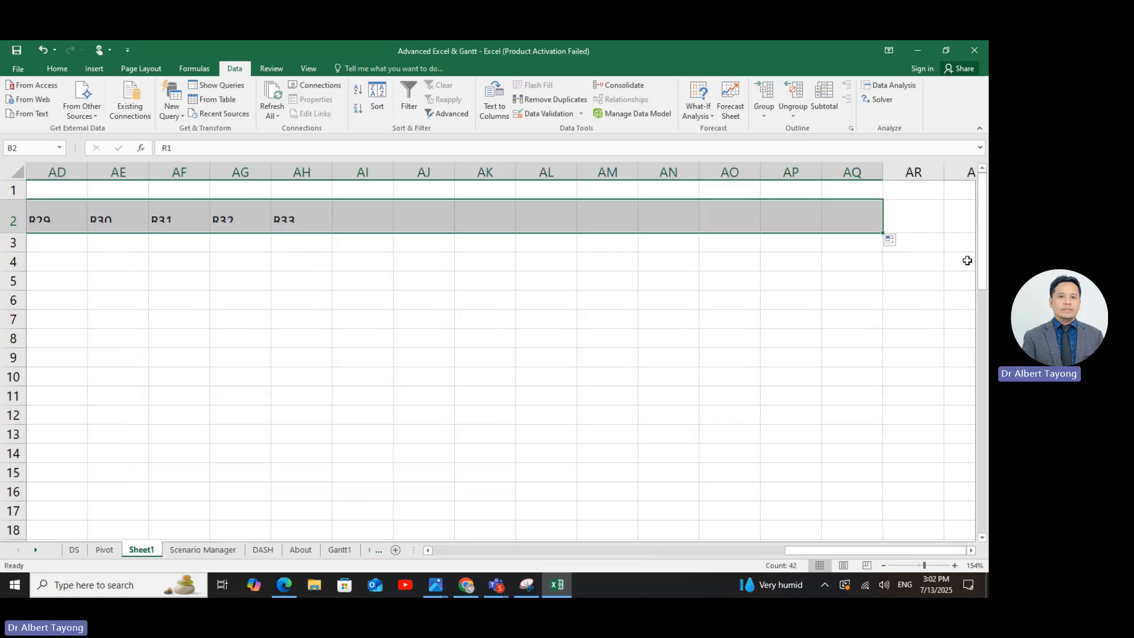
{"action": "left_click", "coordinate": [583, 314]}
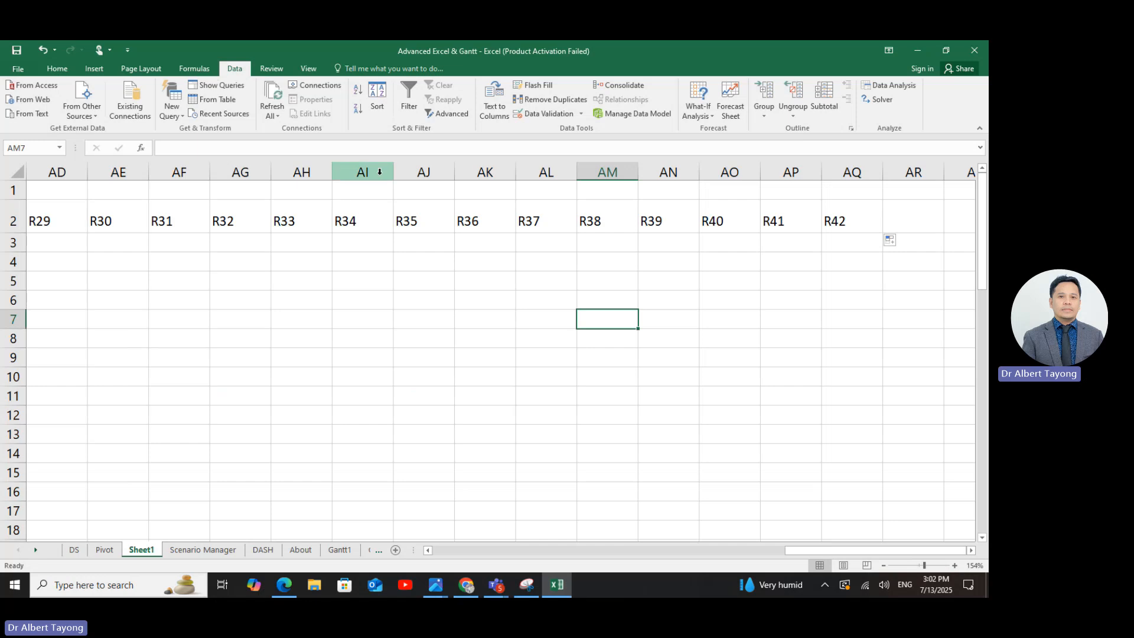
{"action": "left_click_drag", "start_coordinate": [363, 172], "coordinate": [735, 268]}
{"action": "right_click", "coordinate": [653, 290]}
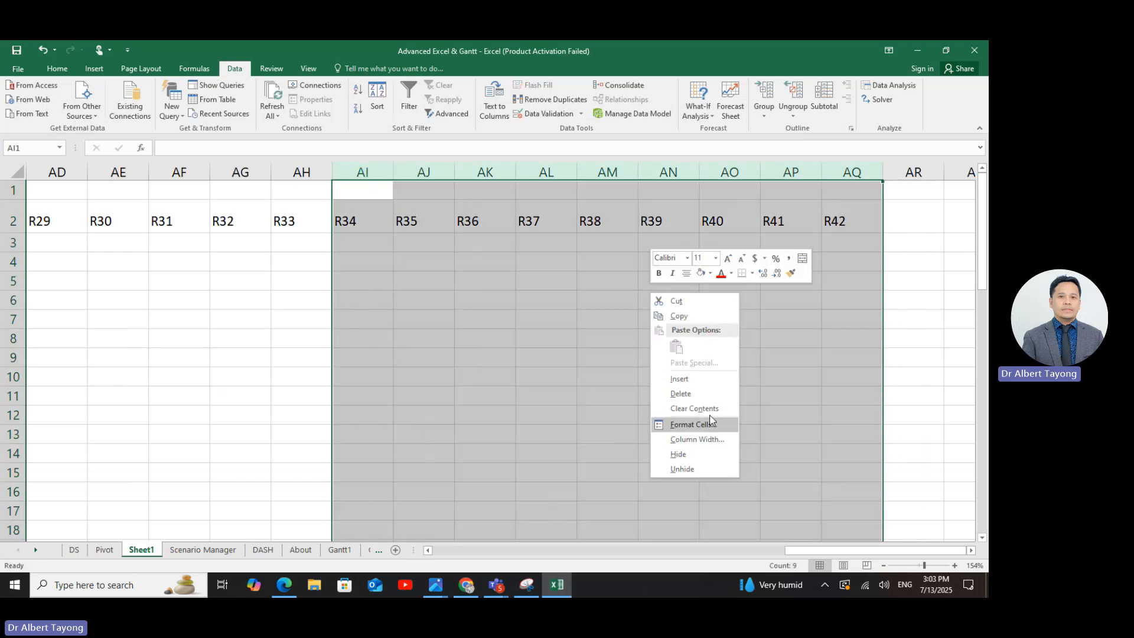
{"action": "left_click", "coordinate": [708, 395]}
{"action": "left_click_drag", "start_coordinate": [814, 553], "coordinate": [461, 553]}
- Apply All Borders to the entire sheet and centre its contents horizontally
{"action": "left_click", "coordinate": [17, 173]}
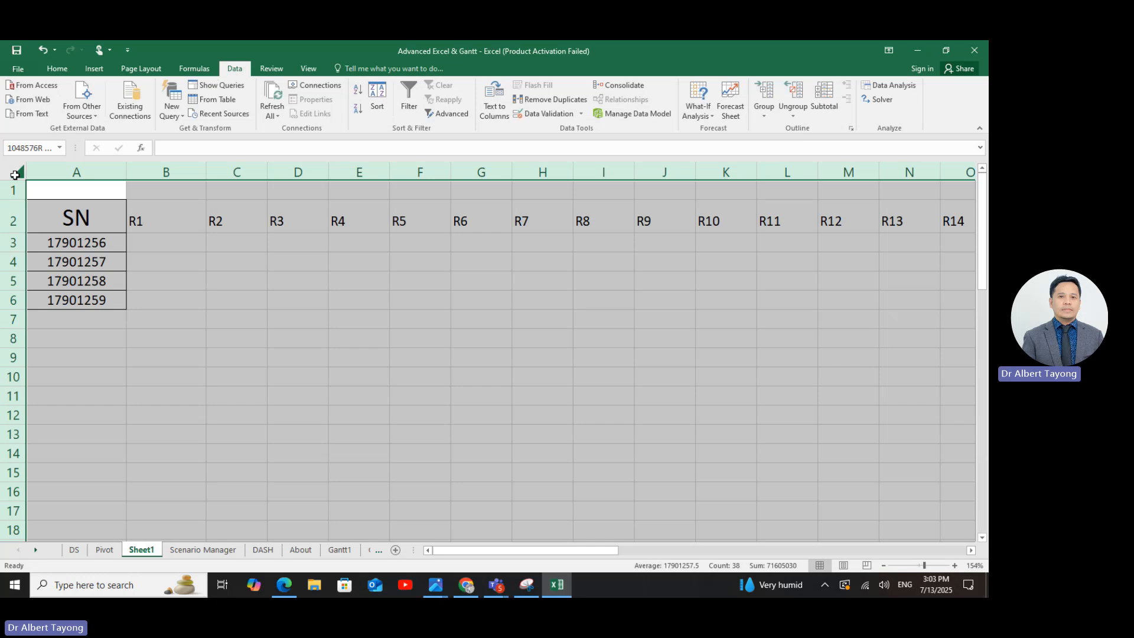
{"action": "left_click", "coordinate": [57, 68]}
{"action": "left_click", "coordinate": [171, 109]}
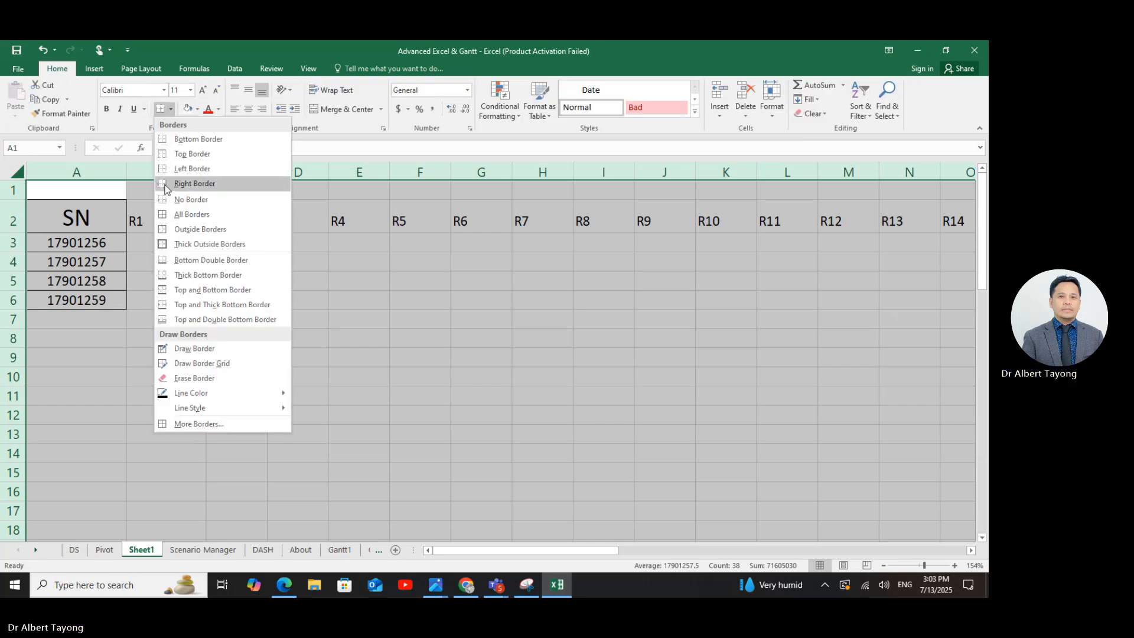
{"action": "left_click", "coordinate": [164, 217]}
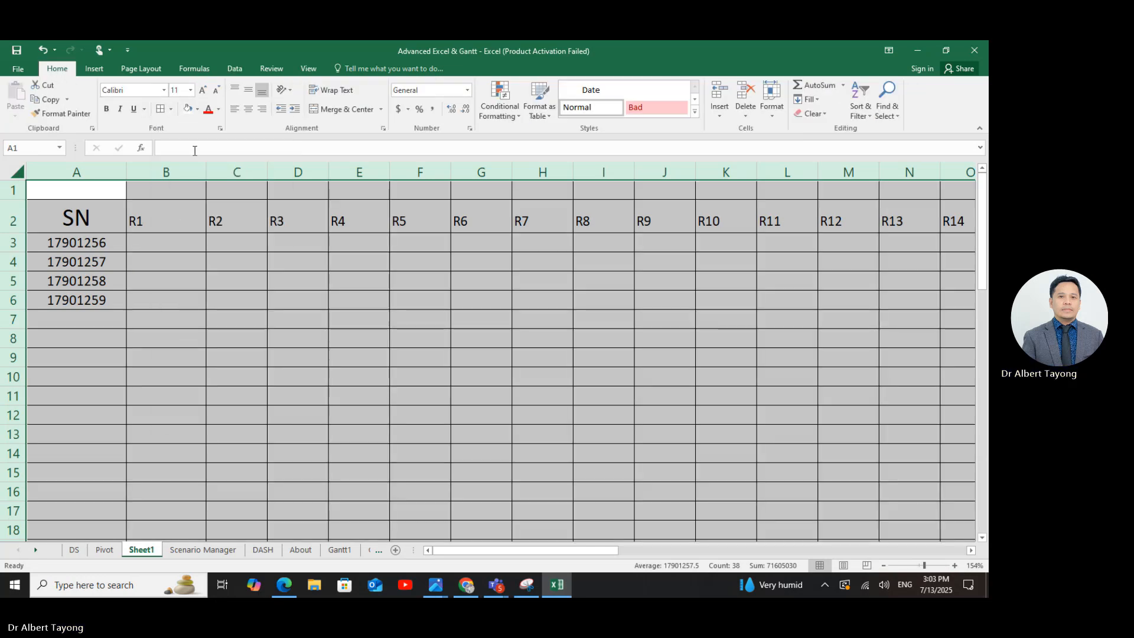
{"action": "left_click", "coordinate": [245, 111]}
{"action": "left_click", "coordinate": [260, 301]}
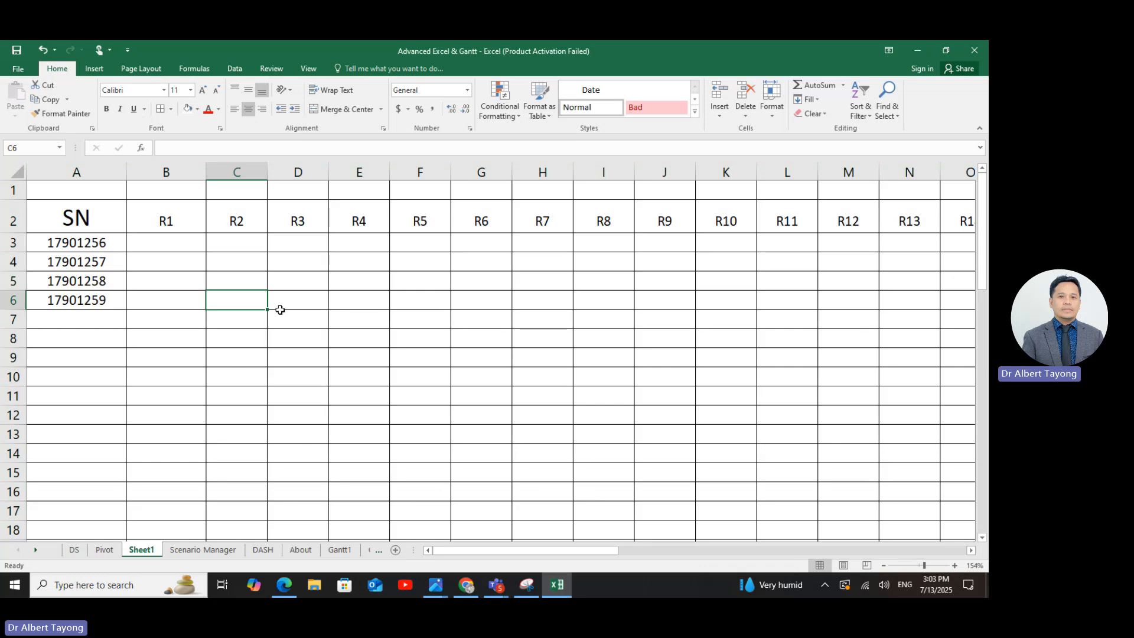
{"action": "left_click", "coordinate": [216, 378]}
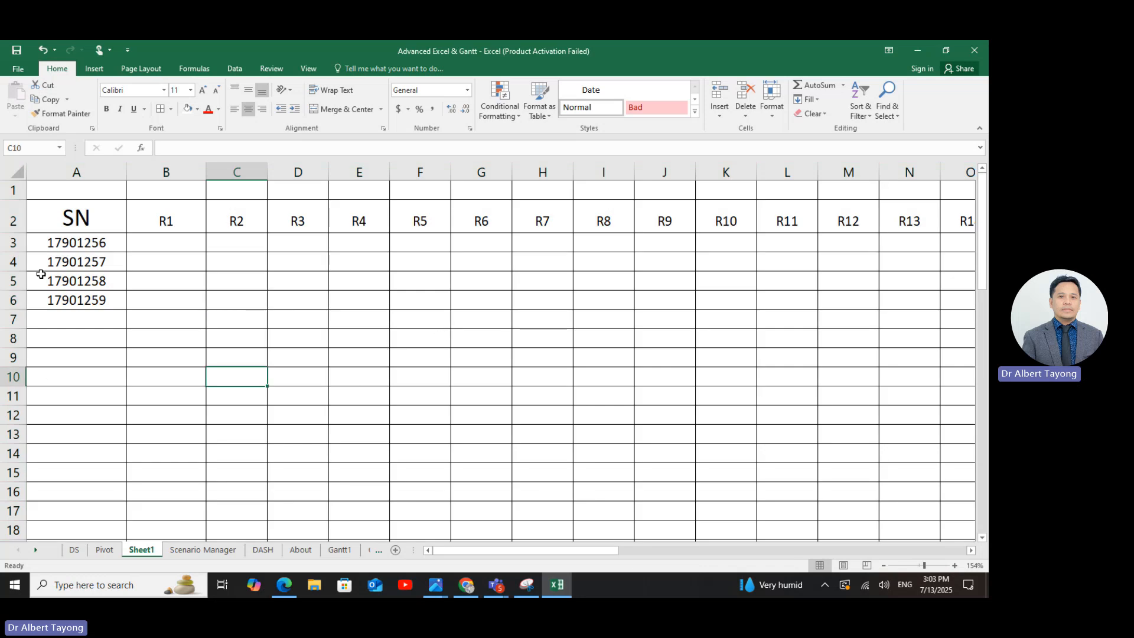
- Compare the SN in A3 and its R1 cell with the matching revenue in H4 on the Pivot sheet
{"action": "left_click", "coordinate": [84, 250]}
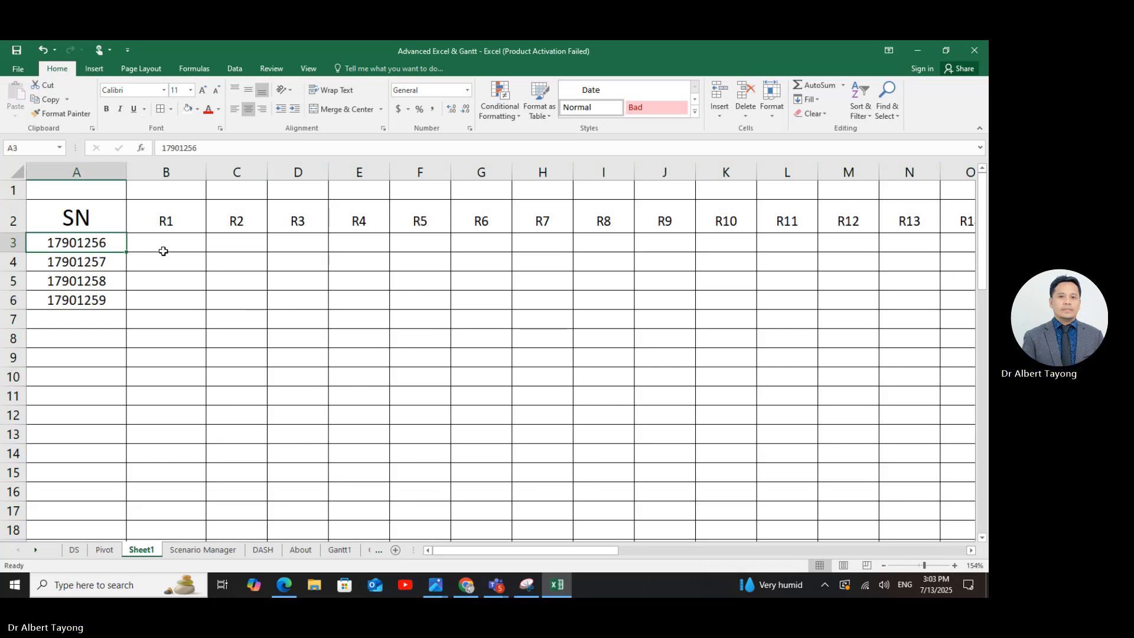
{"action": "left_click", "coordinate": [165, 247]}
{"action": "left_click", "coordinate": [93, 245]}
{"action": "left_click", "coordinate": [158, 249]}
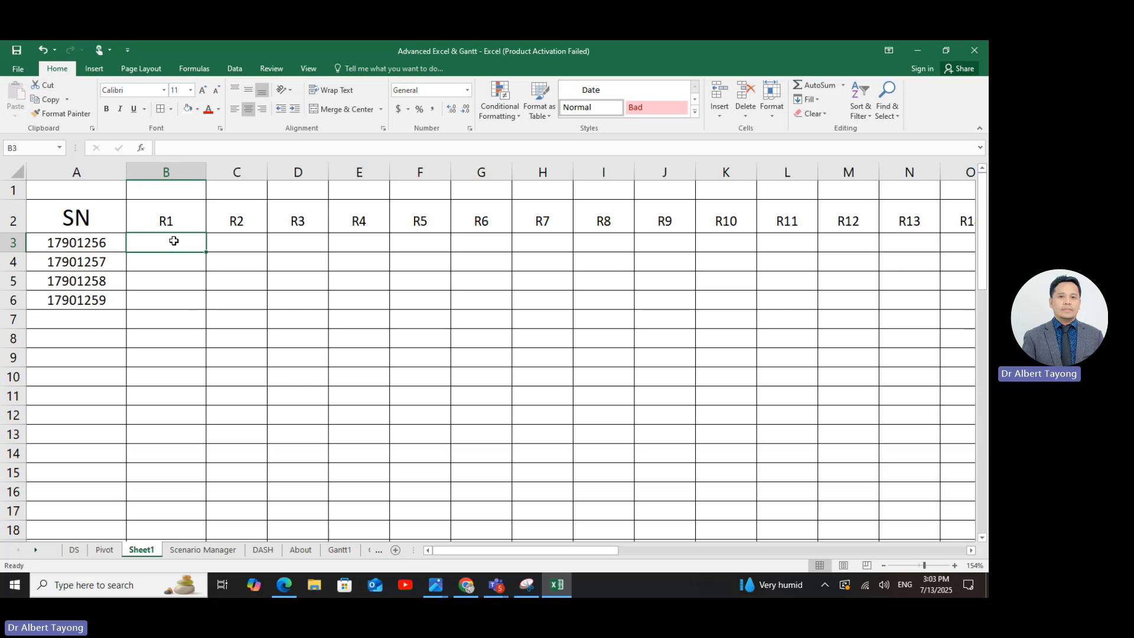
{"action": "left_click", "coordinate": [104, 549]}
{"action": "left_click_drag", "start_coordinate": [171, 312], "coordinate": [650, 309]}
{"action": "left_click", "coordinate": [651, 308]}
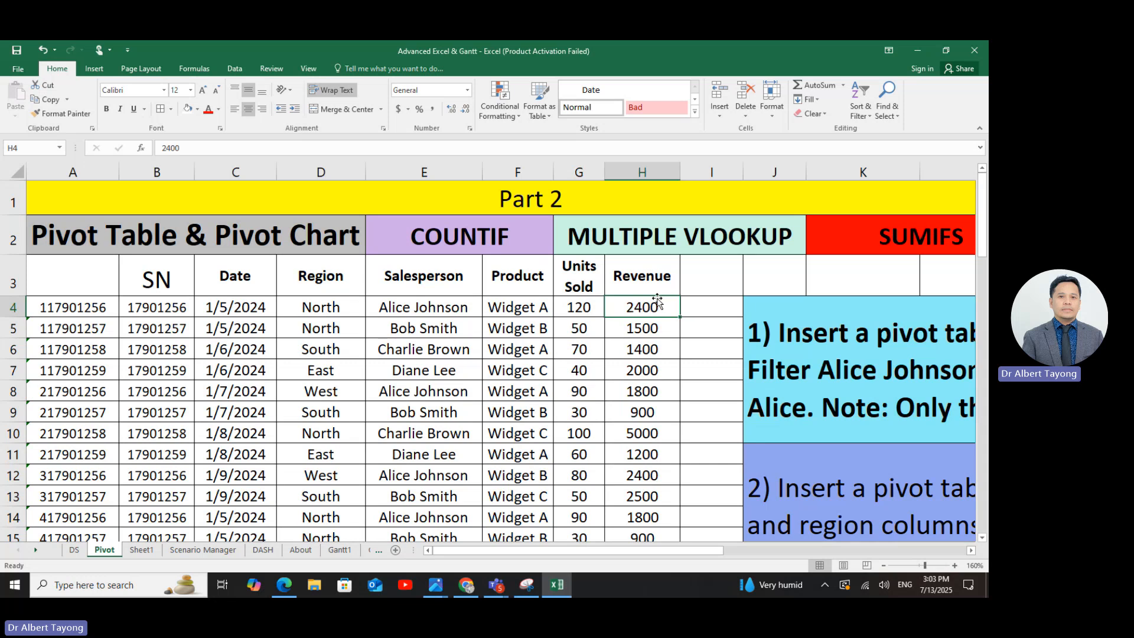
{"action": "left_click", "coordinate": [151, 551]}
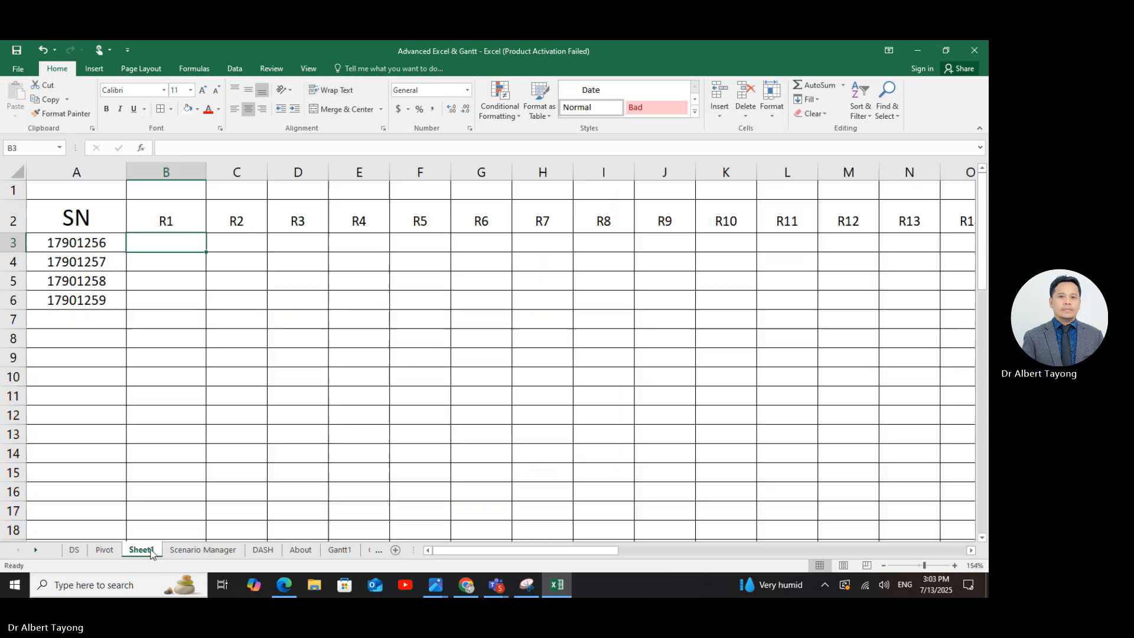
- Widen the R1 column slightly and examine the empty cells from B3 to B13
{"action": "left_click", "coordinate": [222, 402]}
{"action": "left_click_drag", "start_coordinate": [205, 178], "coordinate": [211, 173]}
{"action": "left_click", "coordinate": [189, 376]}
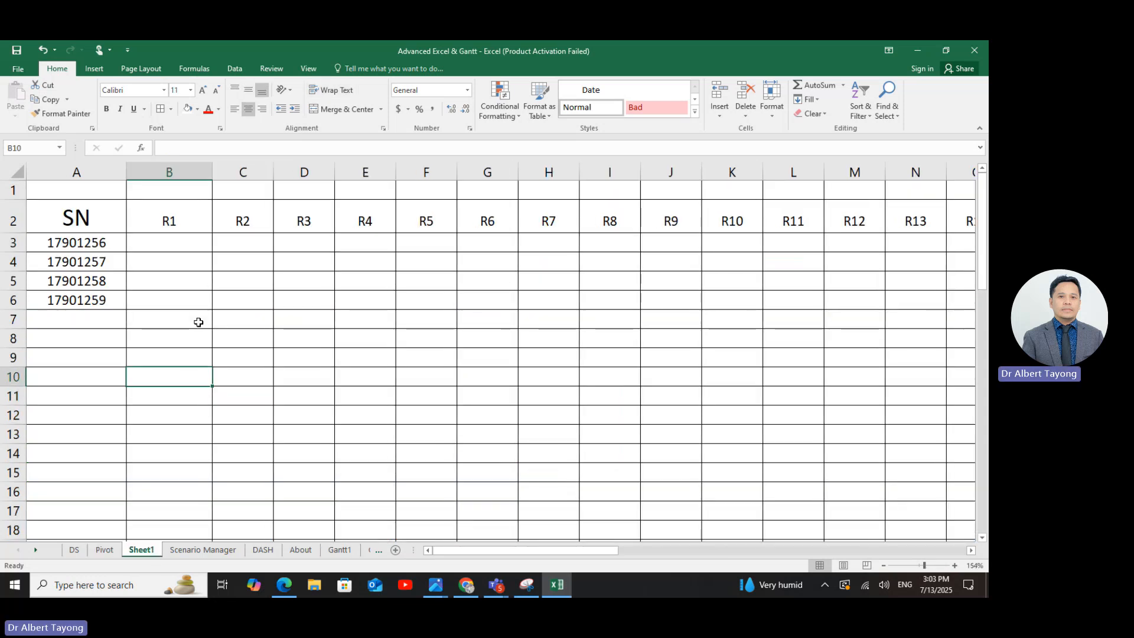
{"action": "left_click", "coordinate": [174, 244]}
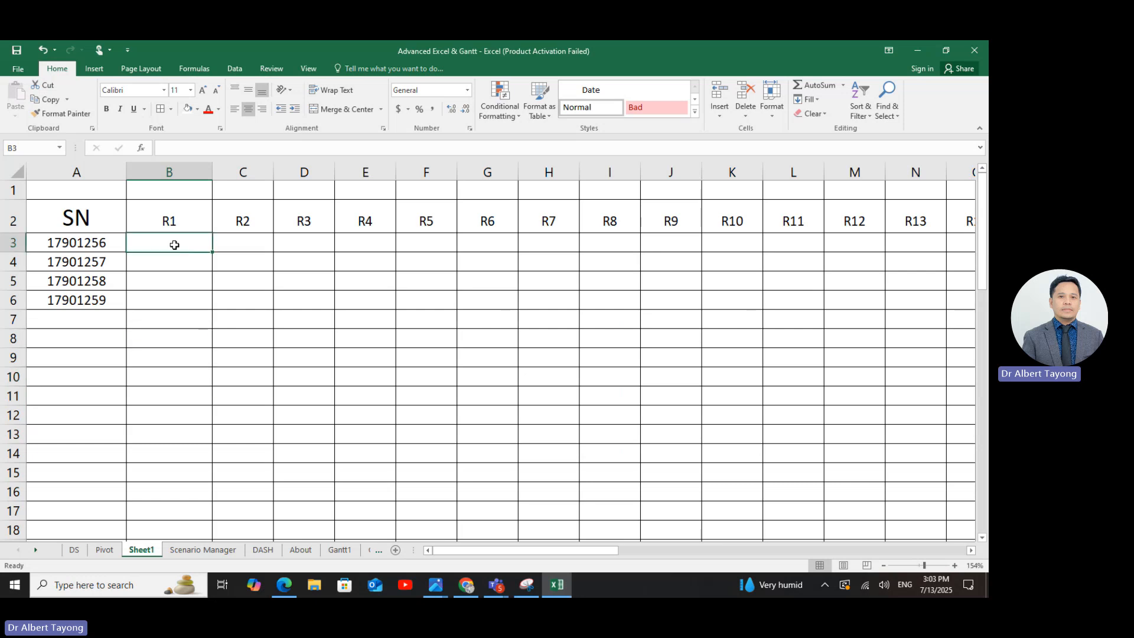
{"action": "left_click", "coordinate": [163, 389]}
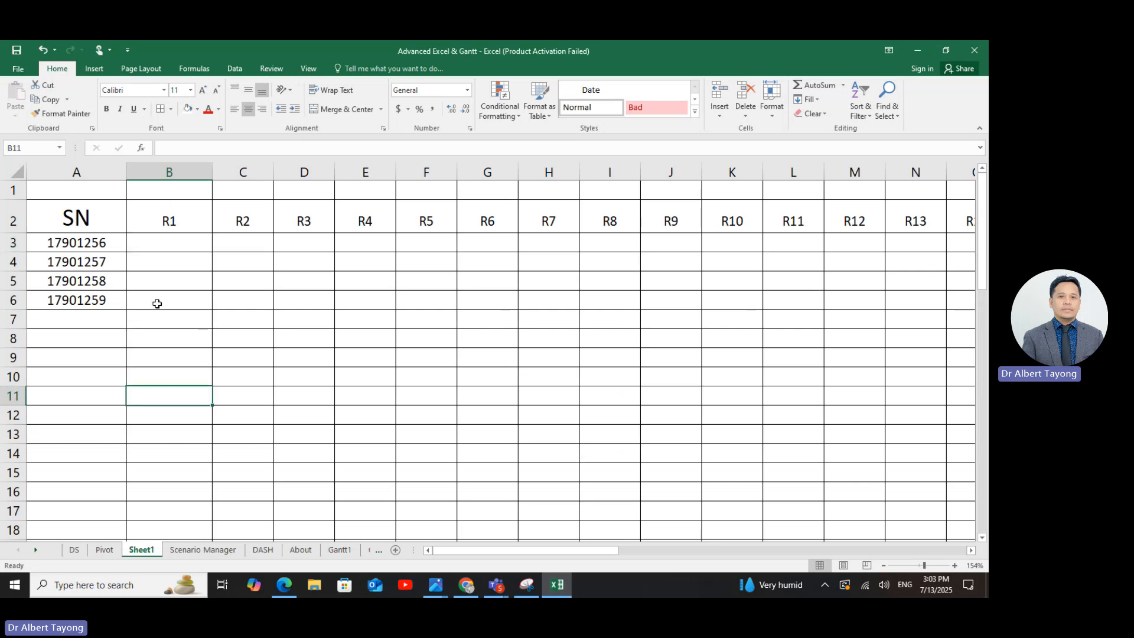
{"action": "left_click_drag", "start_coordinate": [177, 244], "coordinate": [162, 380]}
{"action": "left_click", "coordinate": [165, 247]}
{"action": "left_click_drag", "start_coordinate": [166, 247], "coordinate": [167, 438]}
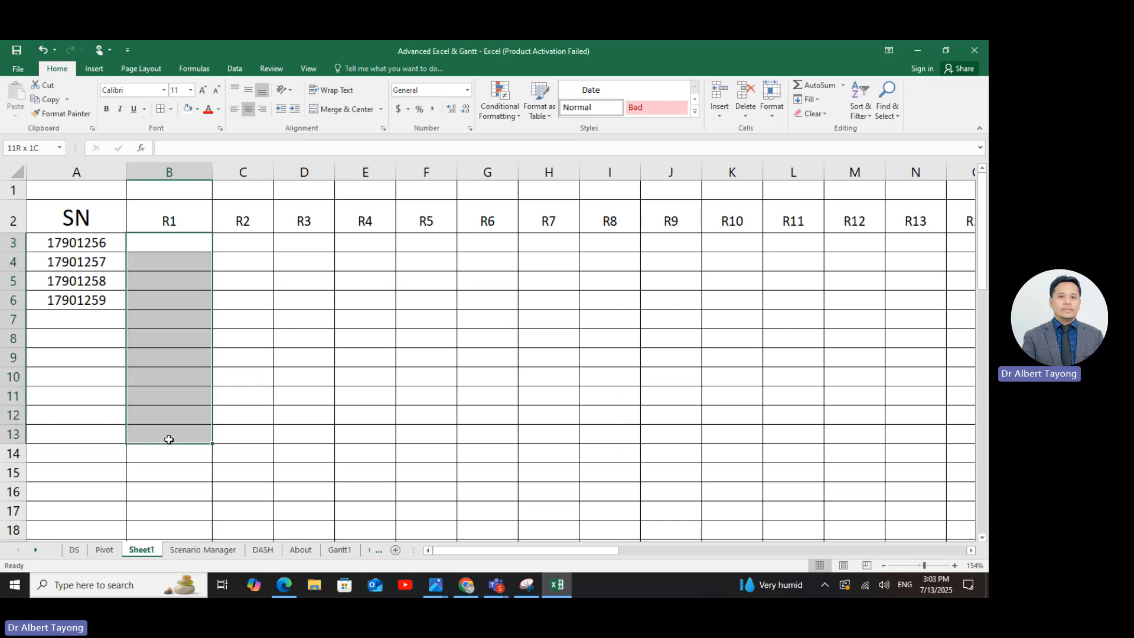
- Review the key column A on the Pivot sheet and return to Sheet1
{"action": "left_click", "coordinate": [104, 549]}
{"action": "left_click", "coordinate": [73, 172]}
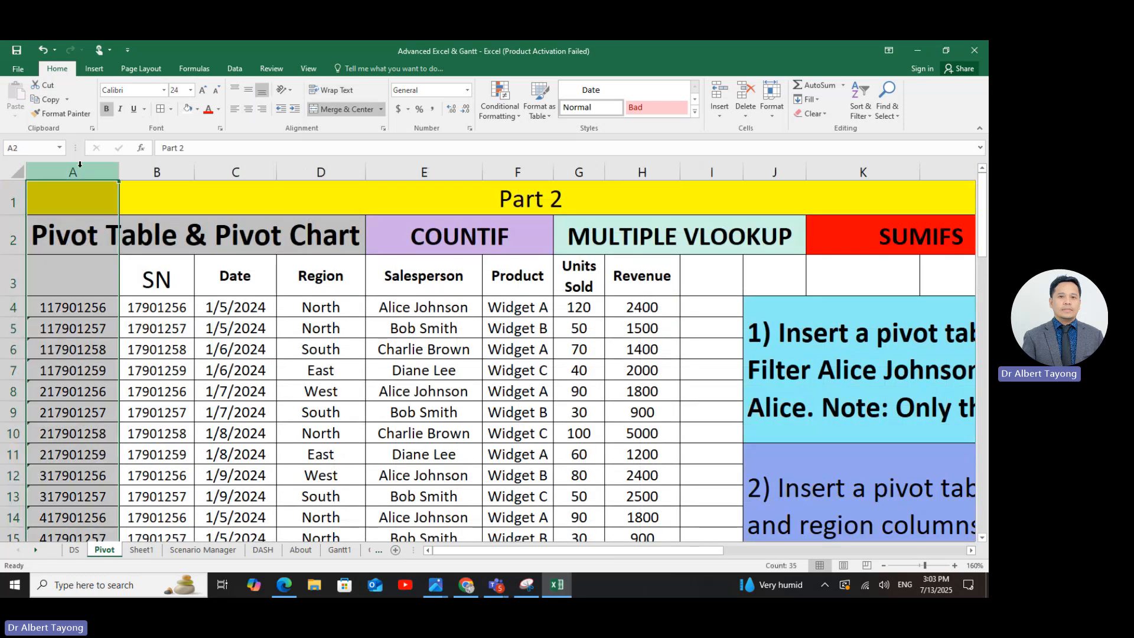
{"action": "left_click", "coordinate": [142, 549]}
{"action": "left_click", "coordinate": [144, 276]}
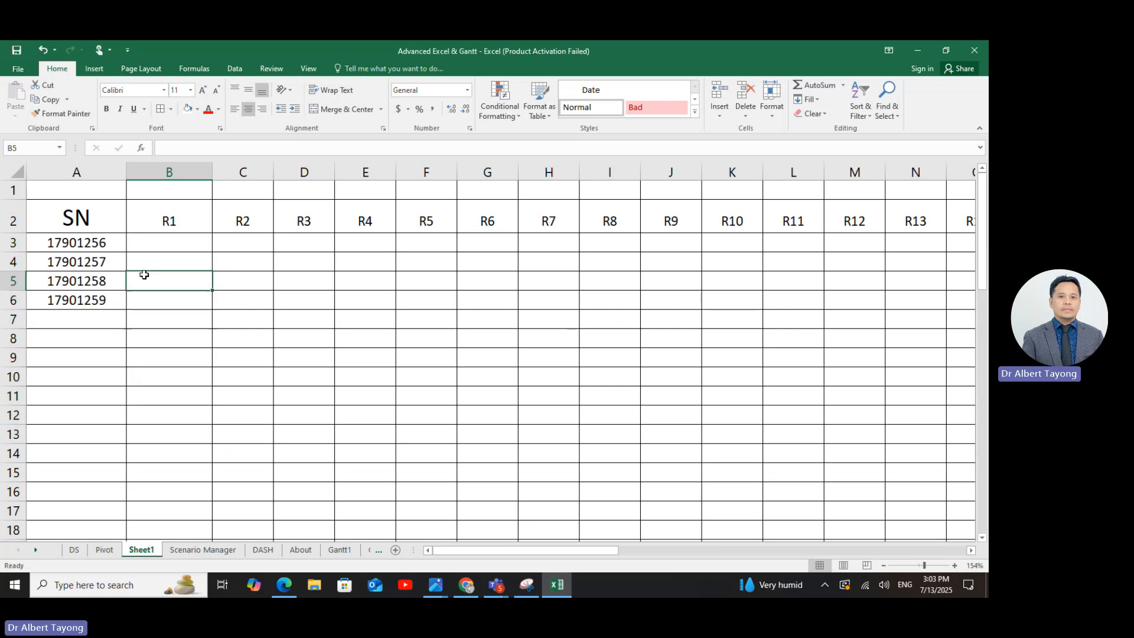
{"action": "left_click", "coordinate": [178, 244]}
{"action": "type", "text": "="}
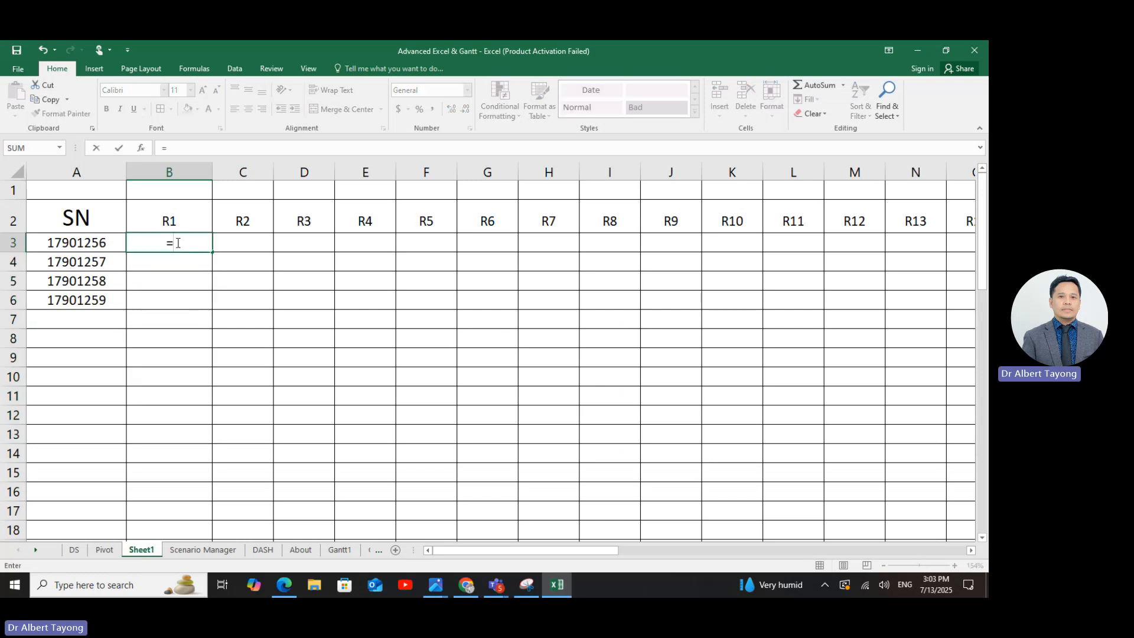
{"action": "type", "text": "VL"}
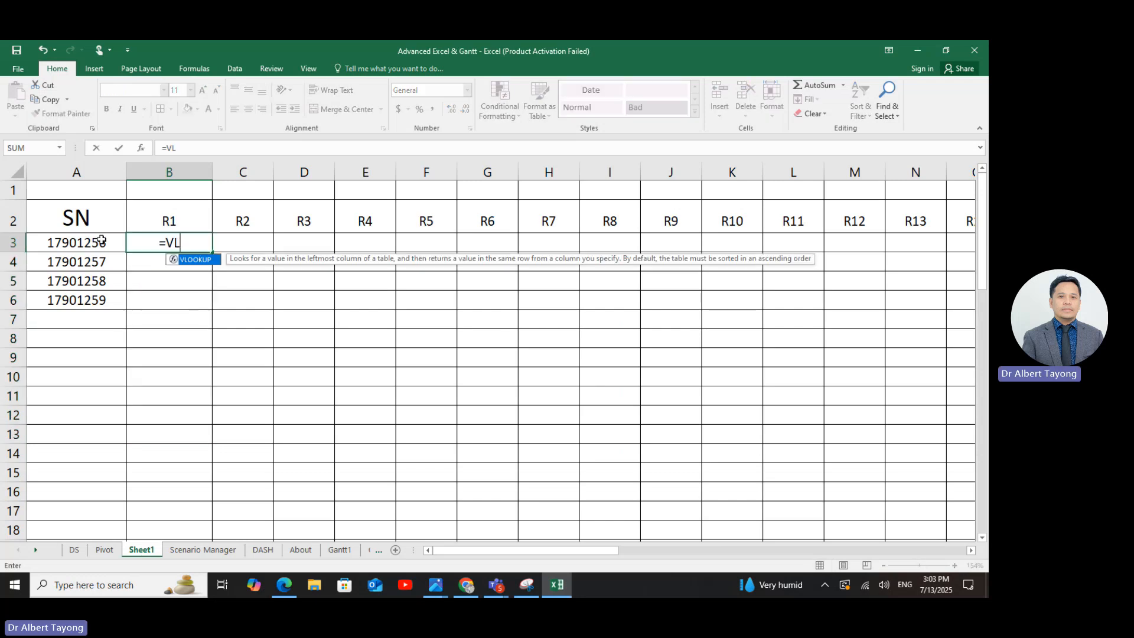
{"action": "double_click", "coordinate": [189, 260]}
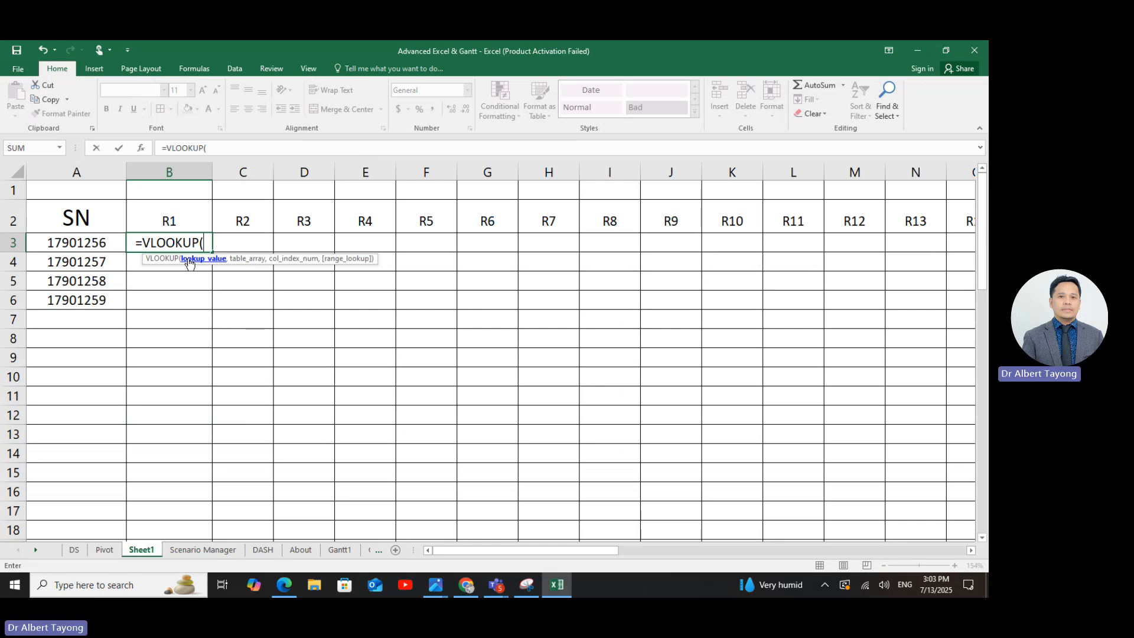
{"action": "left_click", "coordinate": [146, 145]}
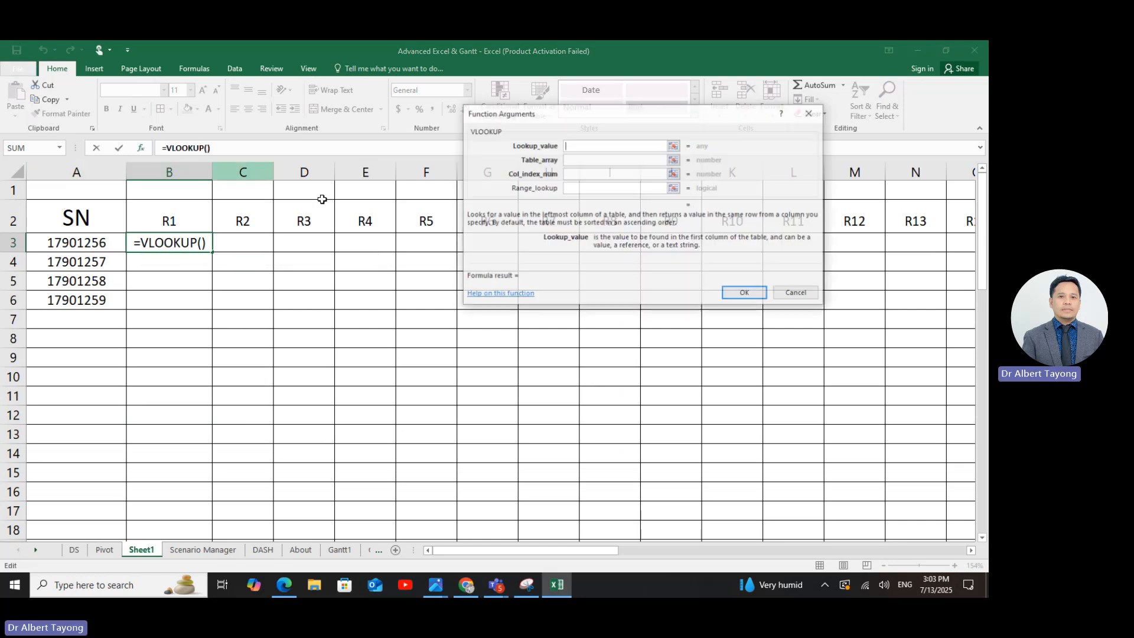
{"action": "left_click_drag", "start_coordinate": [612, 121], "coordinate": [603, 316]}
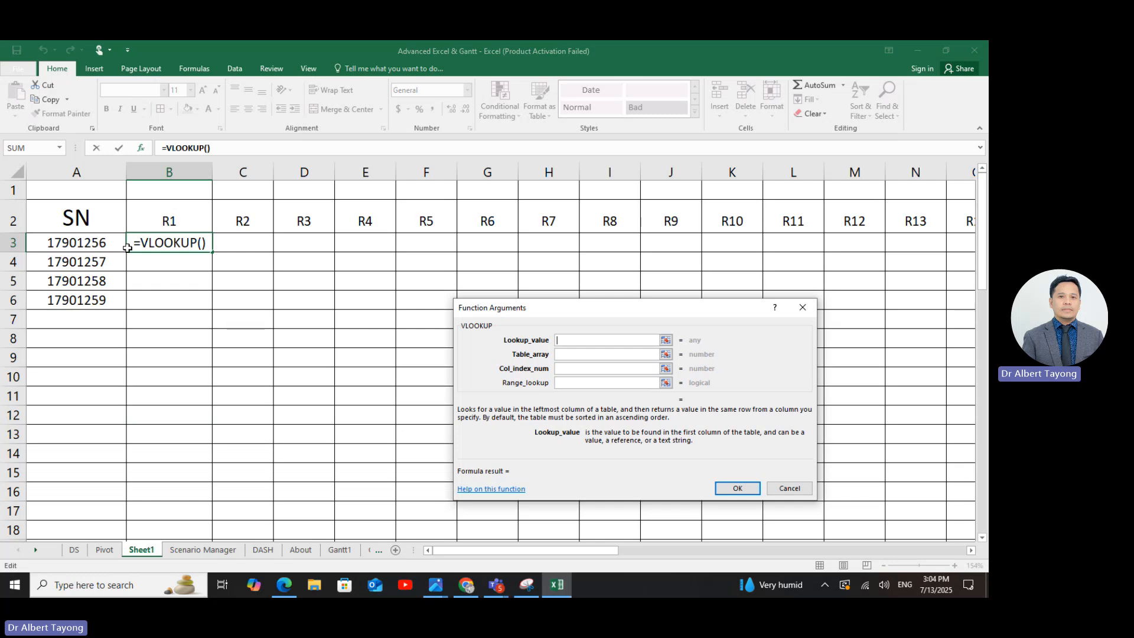
{"action": "left_click", "coordinate": [101, 247]}
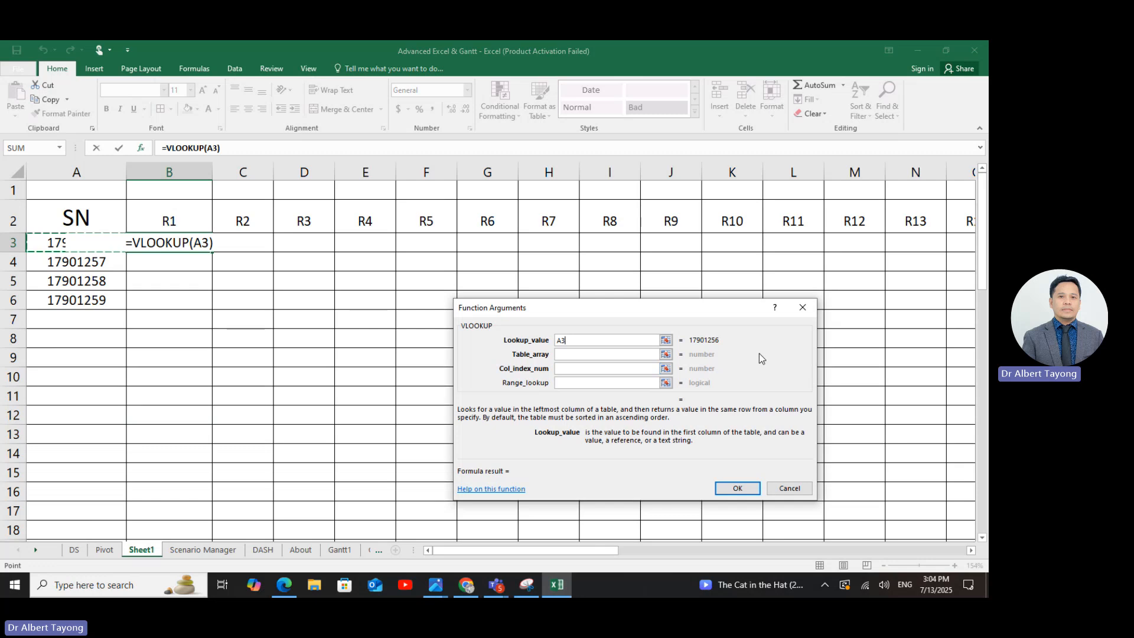
{"action": "left_click", "coordinate": [561, 344]}
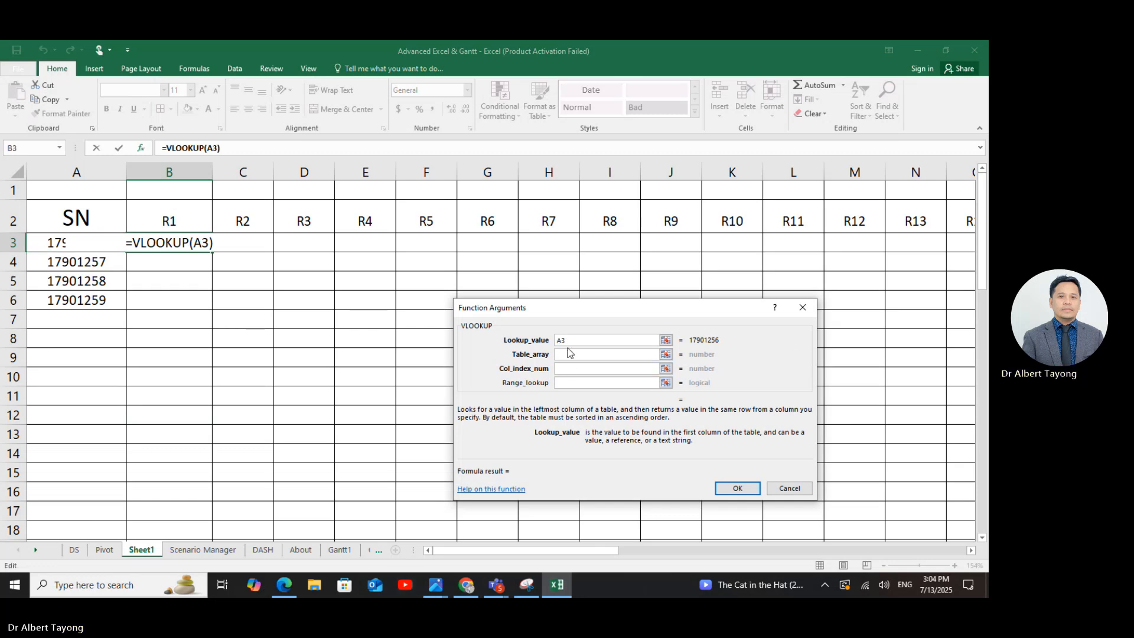
{"action": "type", "text": "COUI"}
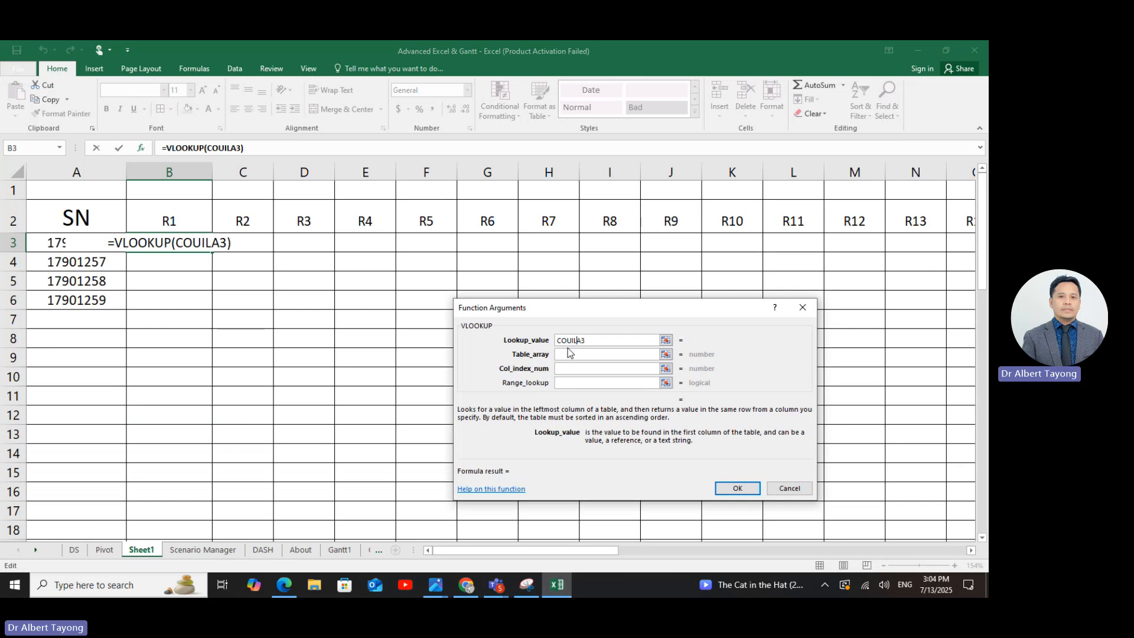
{"action": "key", "text": "BackSpace"}
{"action": "key", "text": "BackSpace"}
{"action": "type", "text": "LUMN("}
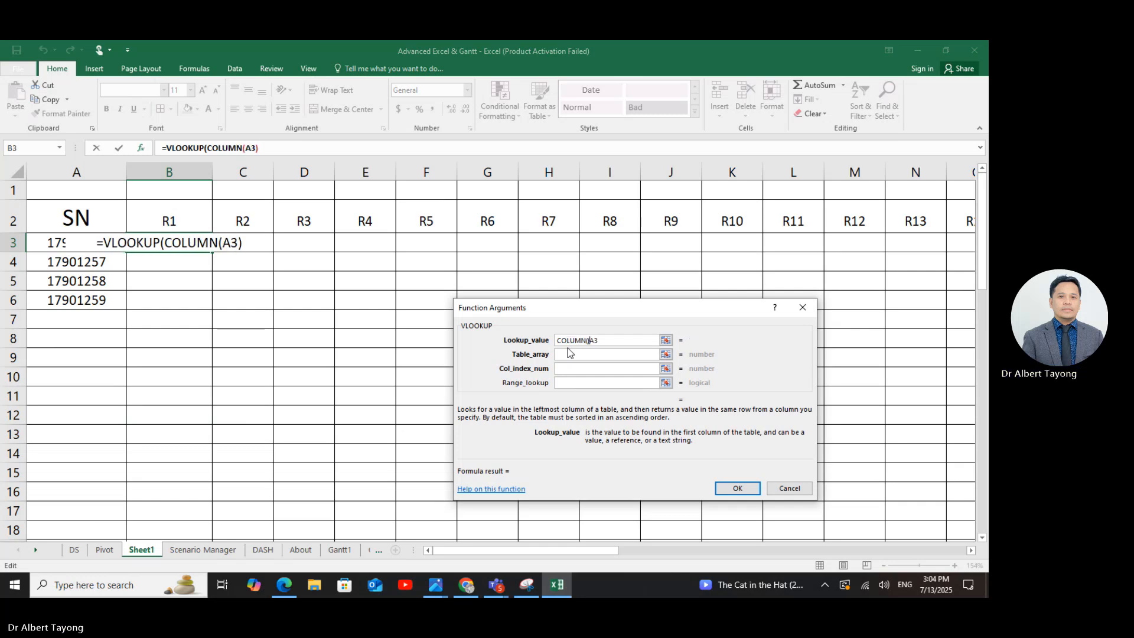
{"action": "type", "text": ")"}
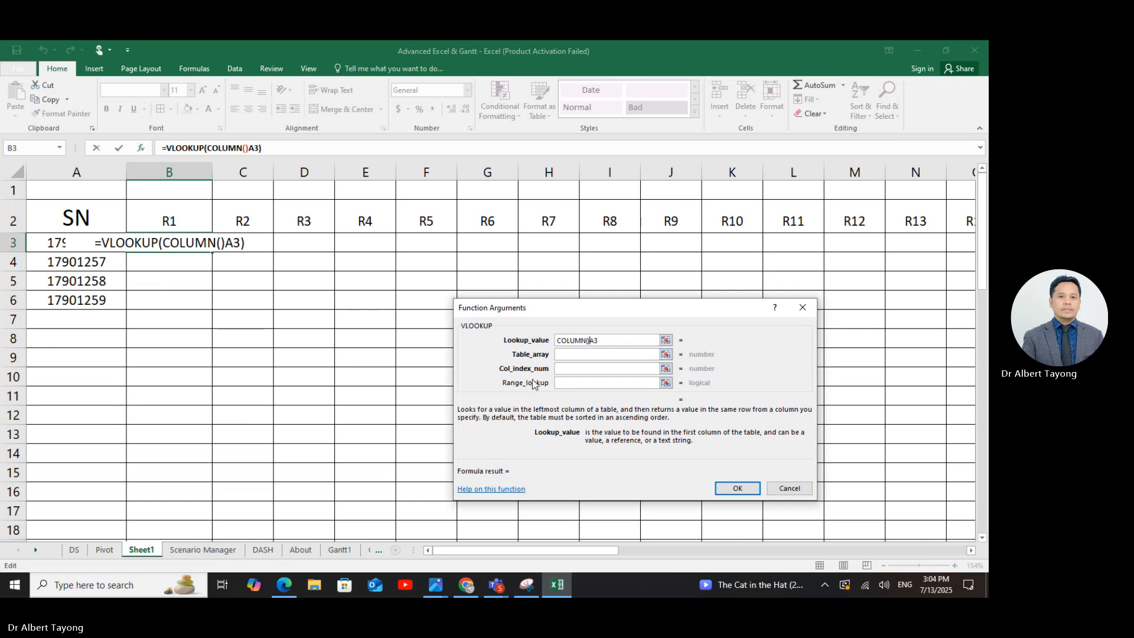
{"action": "type", "text": "-1"}
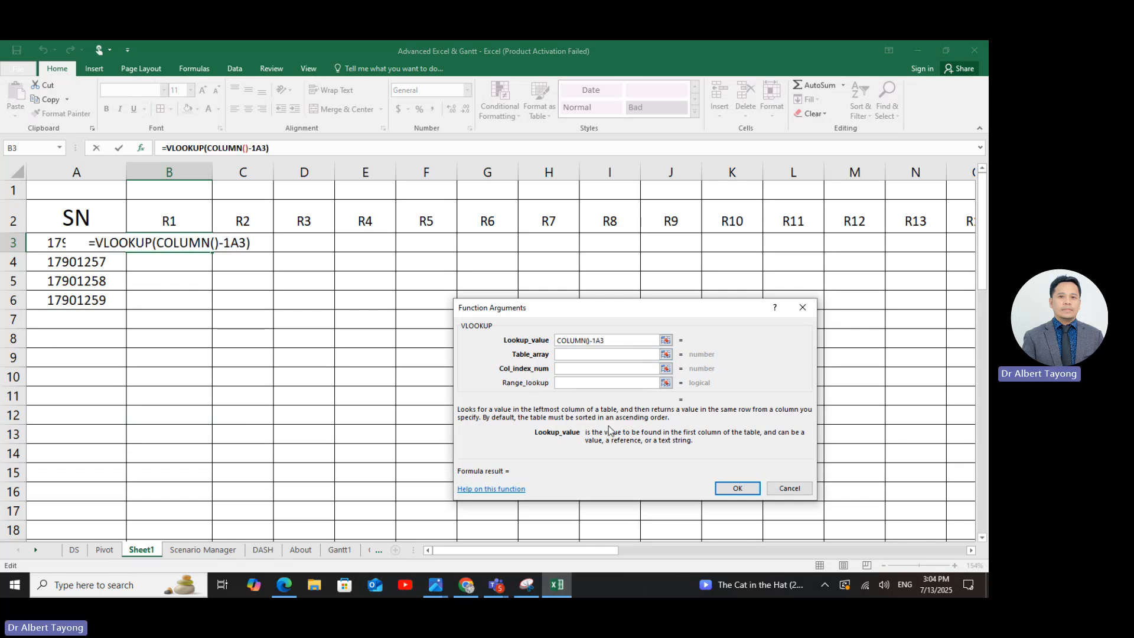
{"action": "type", "text": "&"}
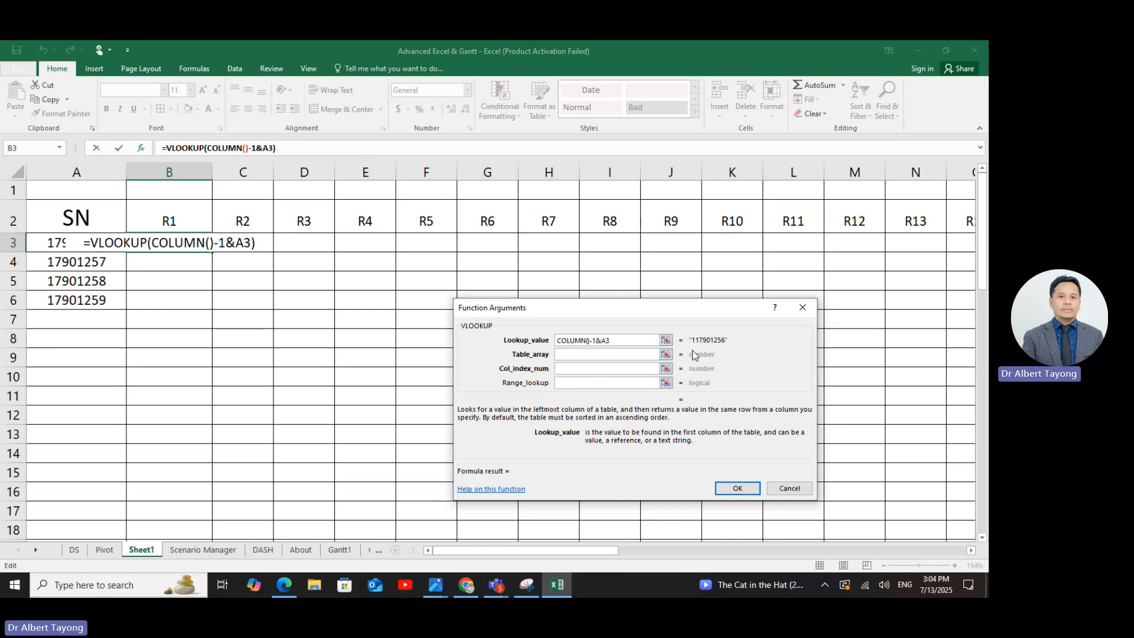
{"action": "left_click", "coordinate": [803, 307]}
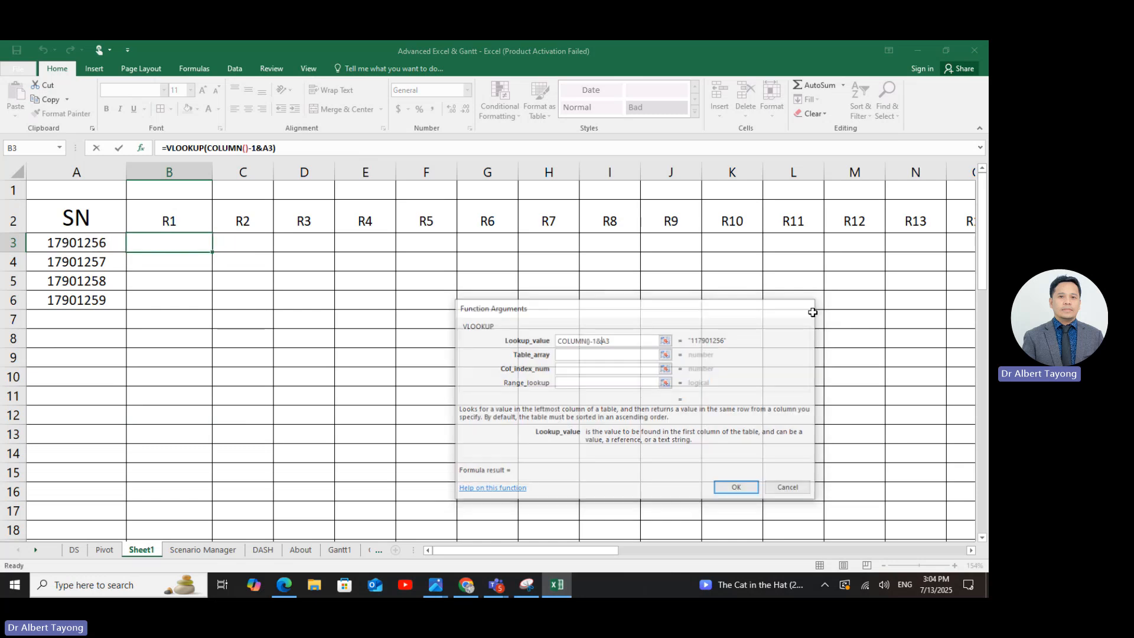
- Examine the COUNTIF-plus-SN keys in column A of the Pivot sheet from A4 downward
{"action": "left_click", "coordinate": [229, 452]}
{"action": "left_click", "coordinate": [105, 550]}
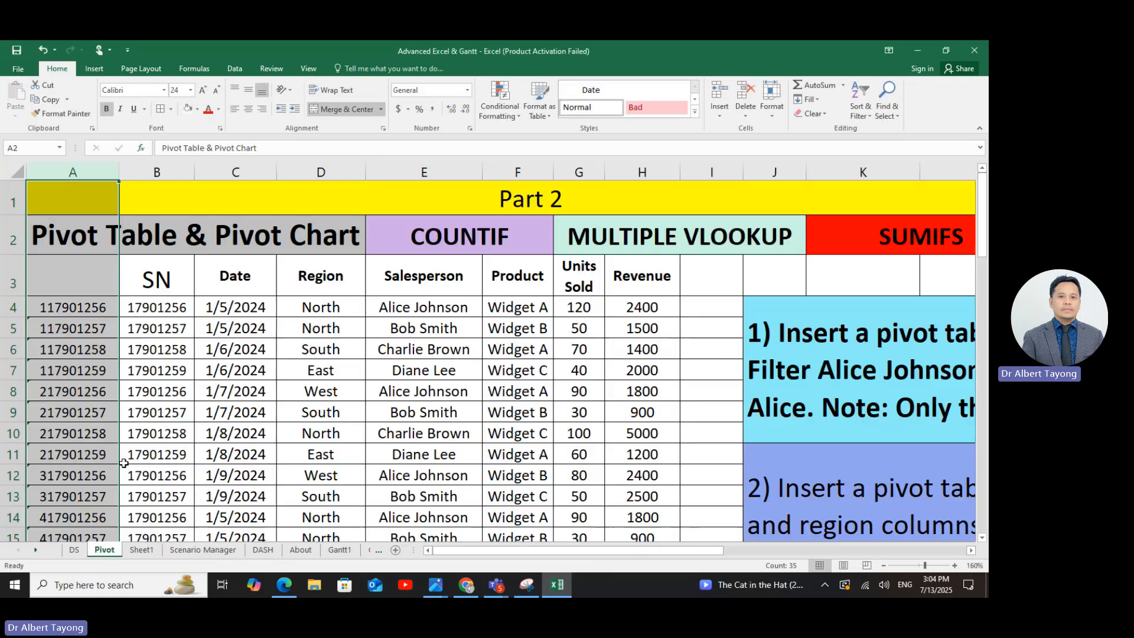
{"action": "left_click", "coordinate": [74, 172]}
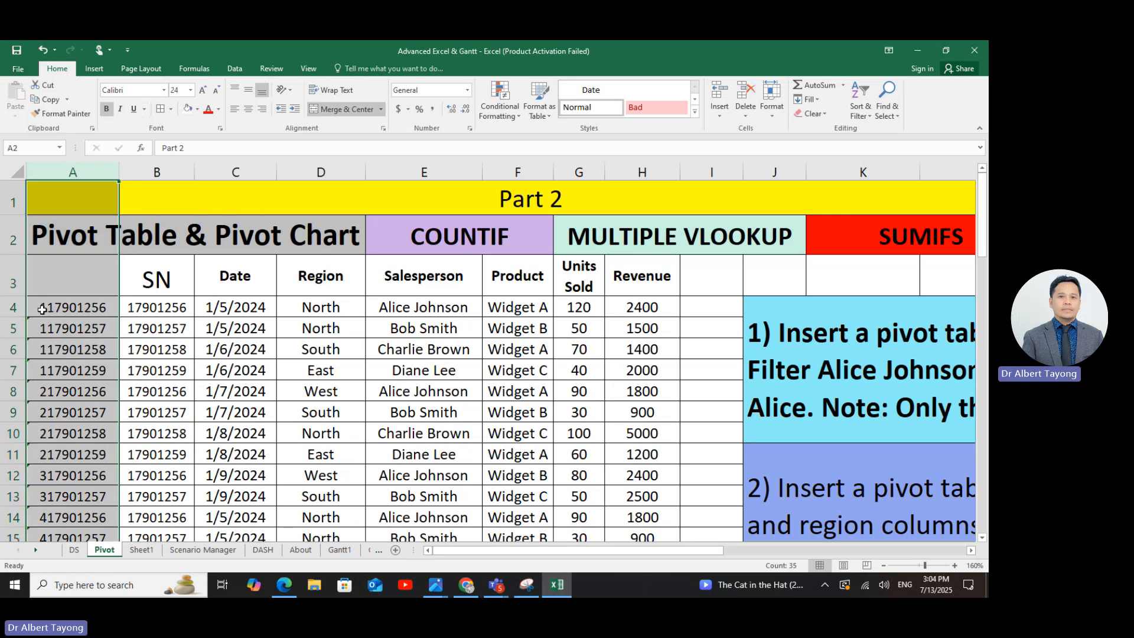
{"action": "left_click_drag", "start_coordinate": [45, 310], "coordinate": [82, 496]}
{"action": "scroll", "coordinate": [76, 473], "scroll_direction": "down", "scroll_amount": 1}
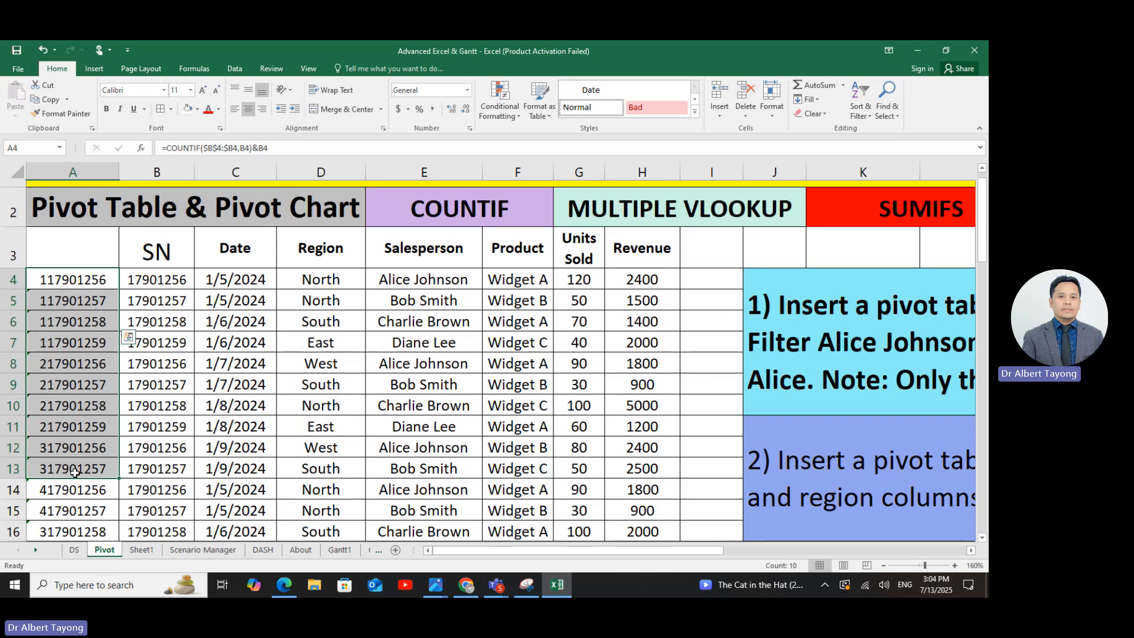
{"action": "scroll", "coordinate": [76, 470], "scroll_direction": "up", "scroll_amount": 1}
{"action": "left_click", "coordinate": [89, 311]}
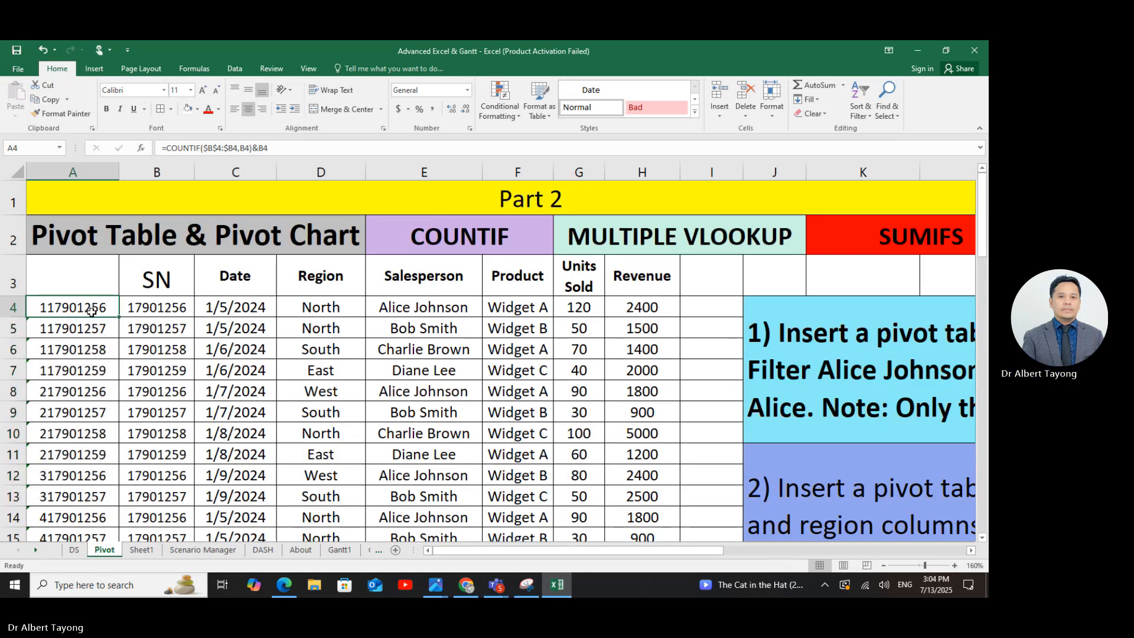
- Return to Sheet1, review the SNs in A3:A6 against the R1 header, and widen column B slightly
{"action": "left_click", "coordinate": [141, 549]}
{"action": "left_click", "coordinate": [123, 346]}
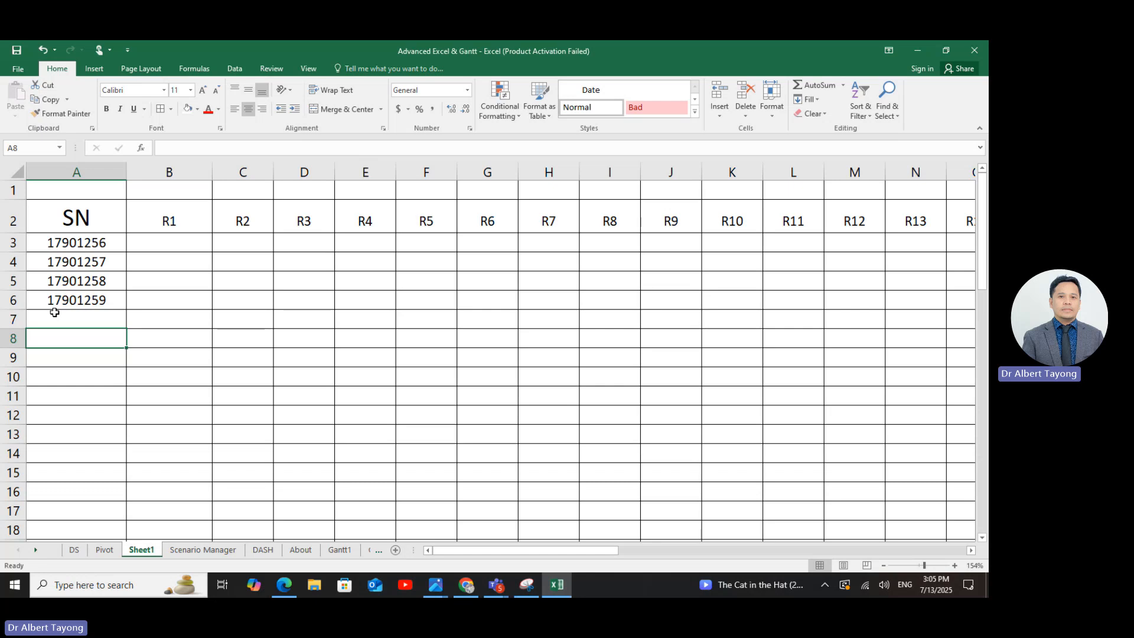
{"action": "left_click_drag", "start_coordinate": [81, 248], "coordinate": [88, 301]}
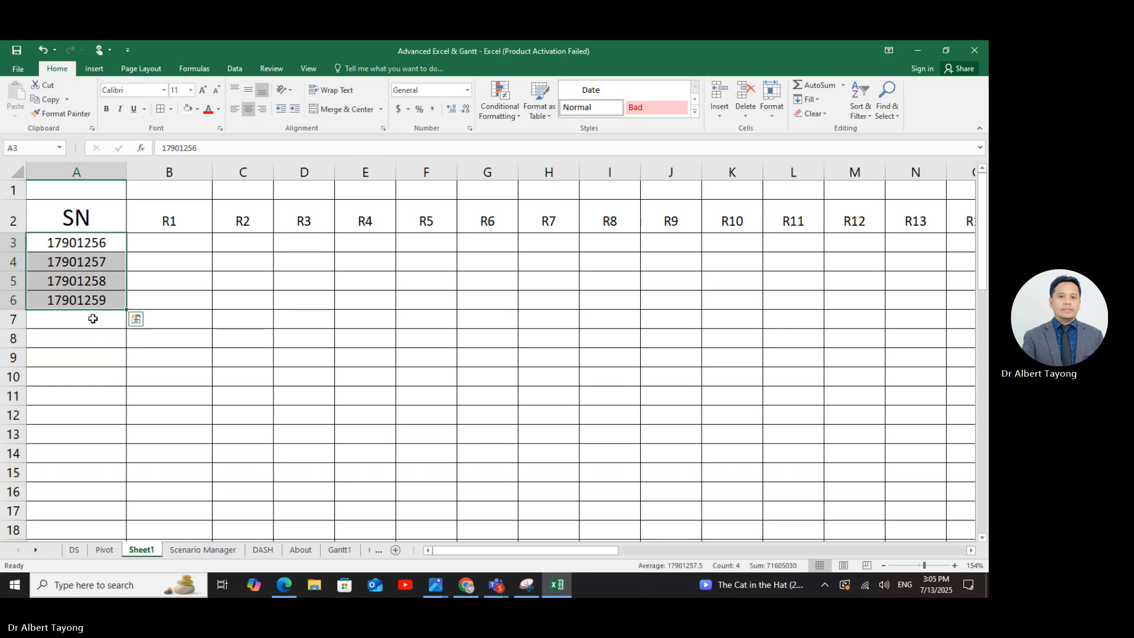
{"action": "left_click", "coordinate": [242, 396]}
{"action": "left_click", "coordinate": [165, 220]}
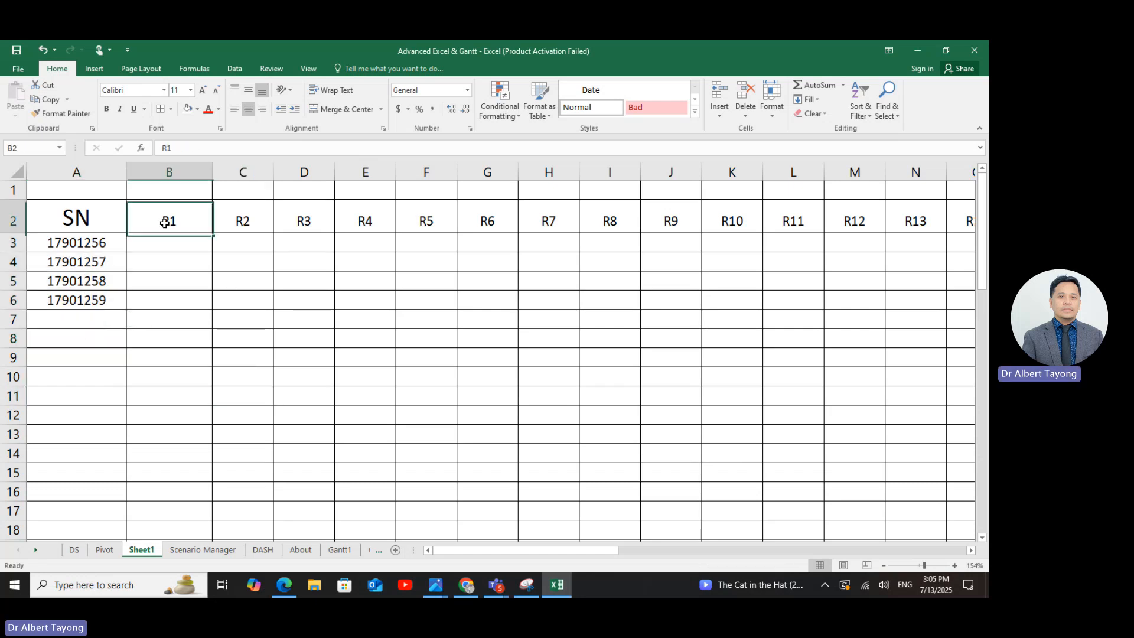
{"action": "left_click", "coordinate": [167, 245]}
{"action": "left_click_drag", "start_coordinate": [218, 178], "coordinate": [222, 178]}
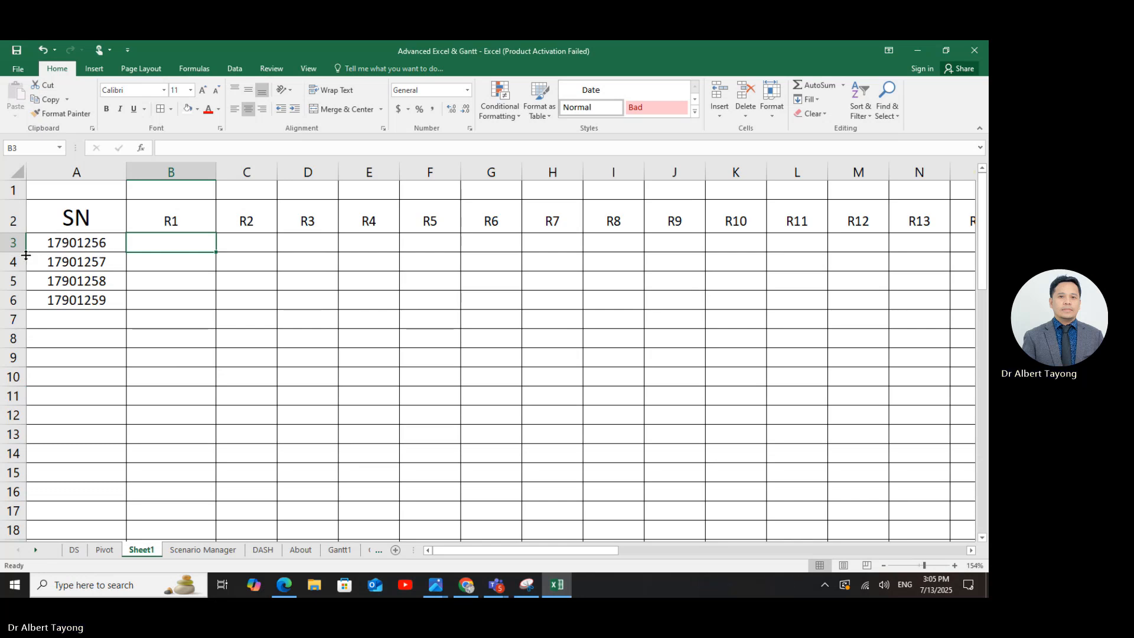
- Compare the SN in A3 with its R1 and R2 cells, and widen the R1 column a little more
{"action": "left_click", "coordinate": [88, 242]}
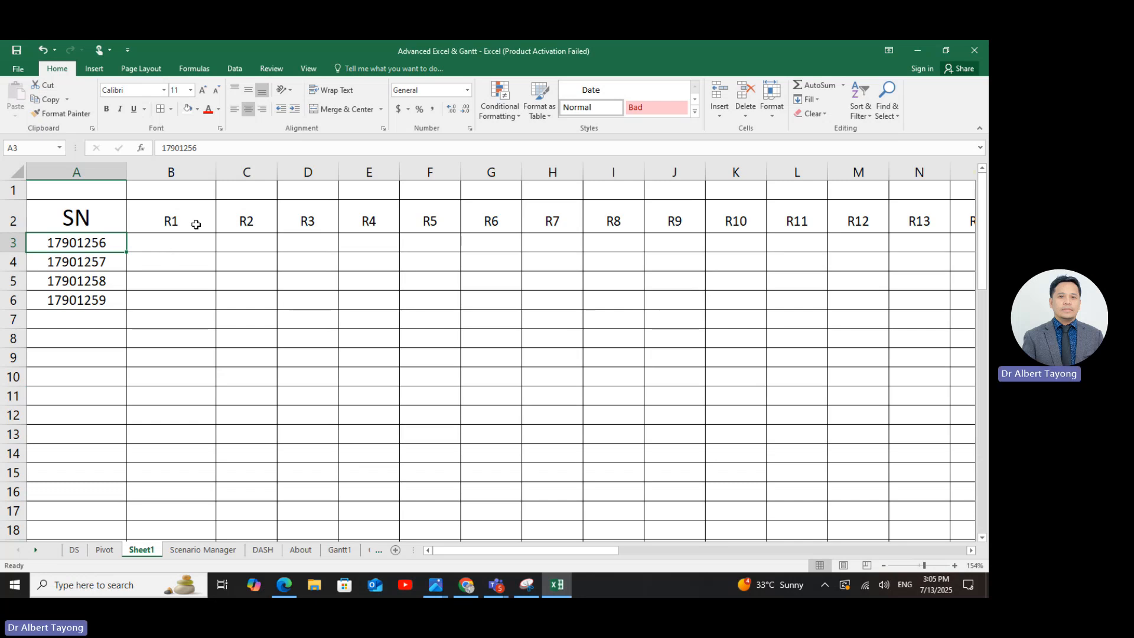
{"action": "left_click", "coordinate": [246, 241]}
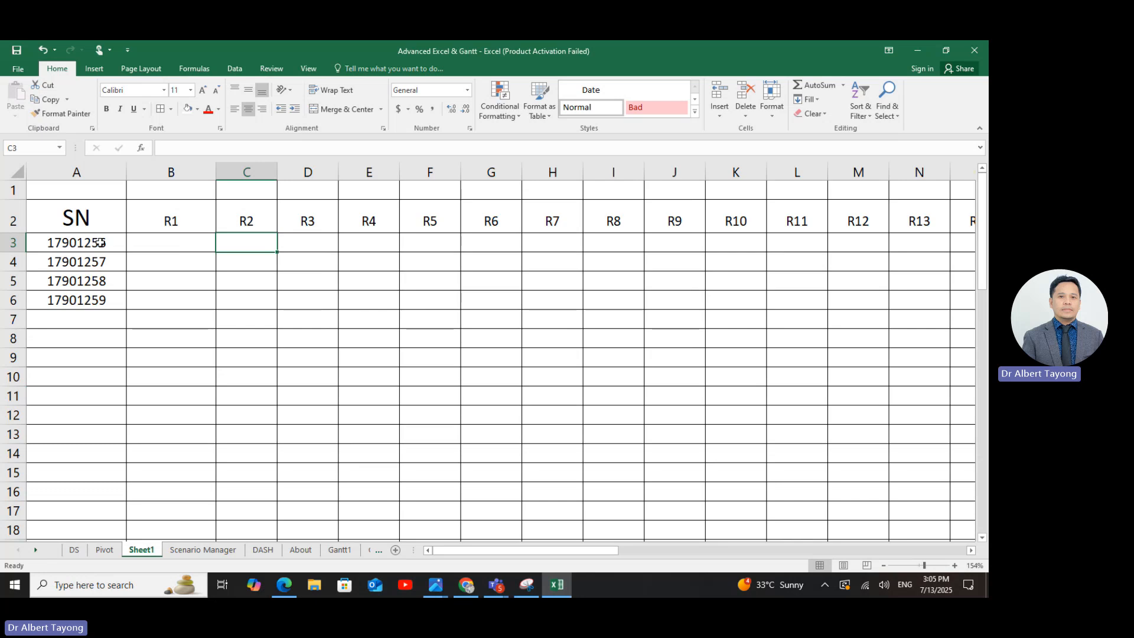
{"action": "left_click", "coordinate": [190, 245]}
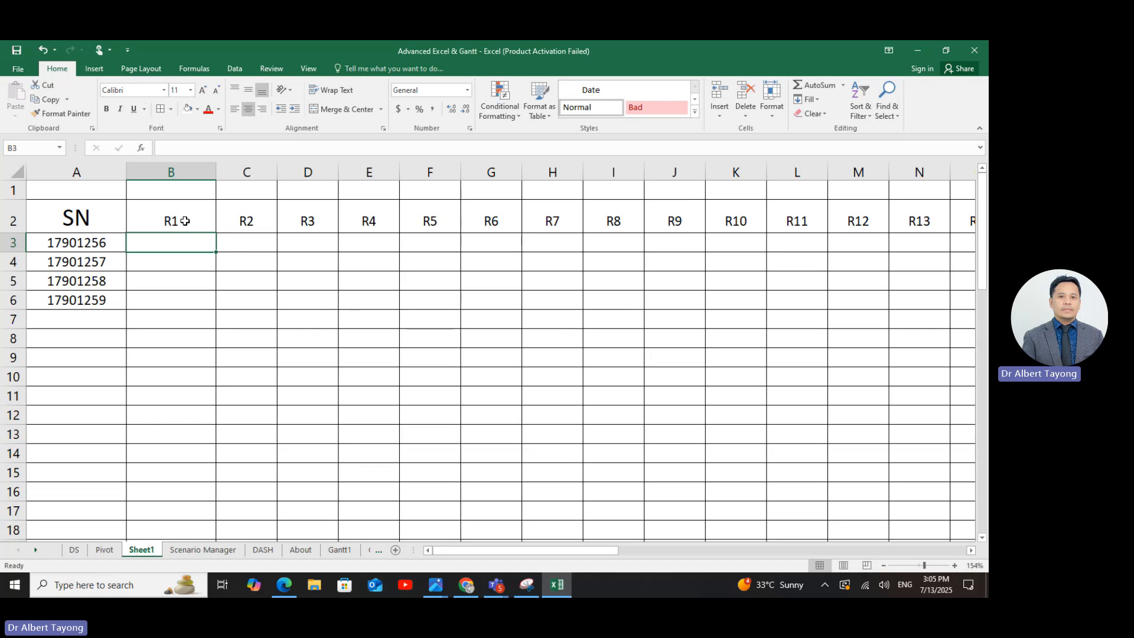
{"action": "left_click", "coordinate": [349, 342]}
{"action": "left_click_drag", "start_coordinate": [216, 175], "coordinate": [221, 174]}
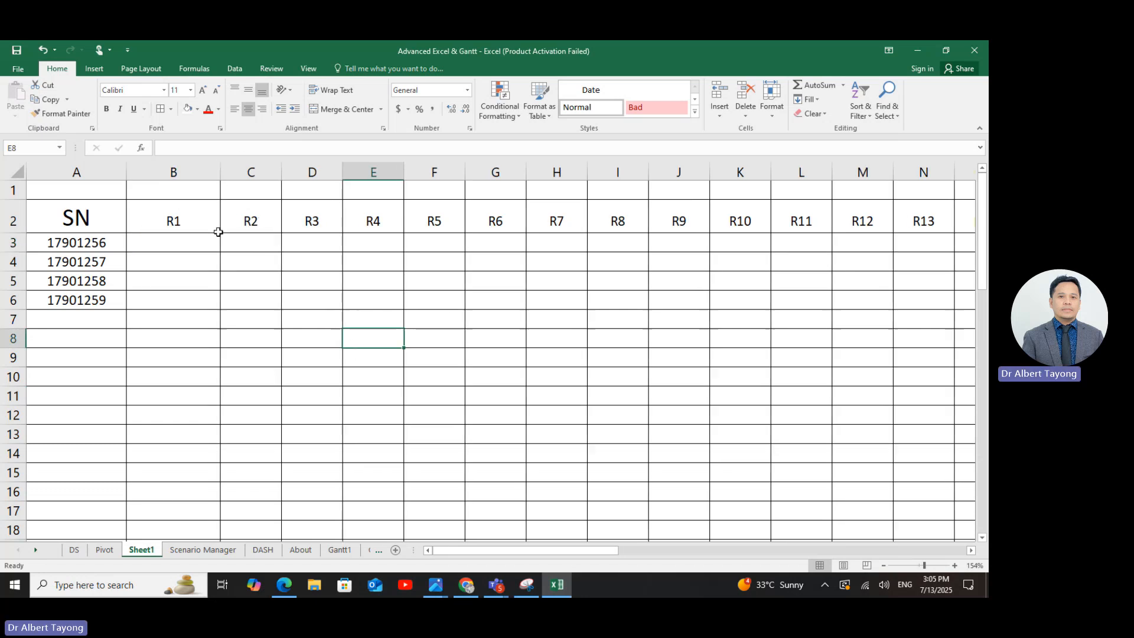
- Enter the formula =COLUMN() in B3 under R1 and check it against the SN in A3
{"action": "left_click", "coordinate": [208, 247]}
{"action": "type", "text": "=CO"}
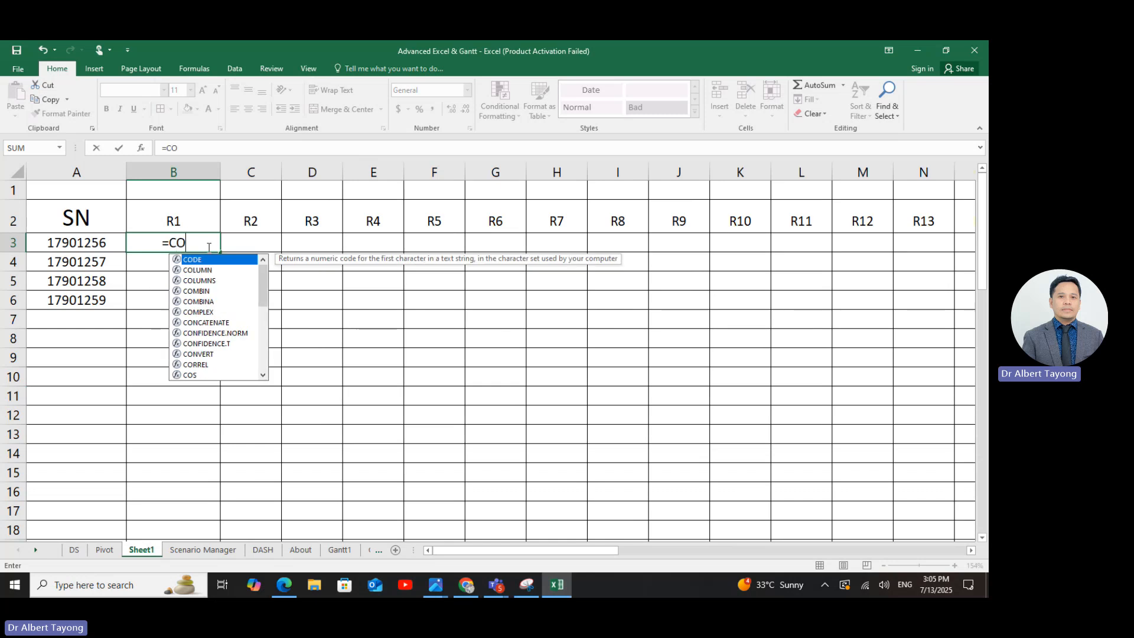
{"action": "double_click", "coordinate": [188, 272]}
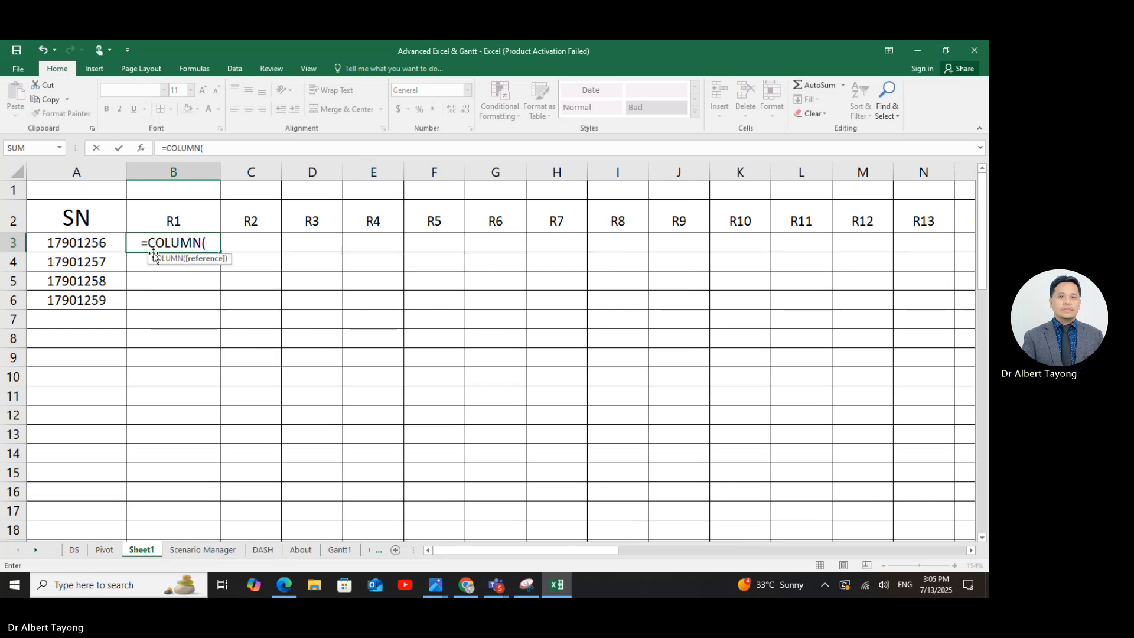
{"action": "key", "text": "Return"}
{"action": "left_click", "coordinate": [187, 240]}
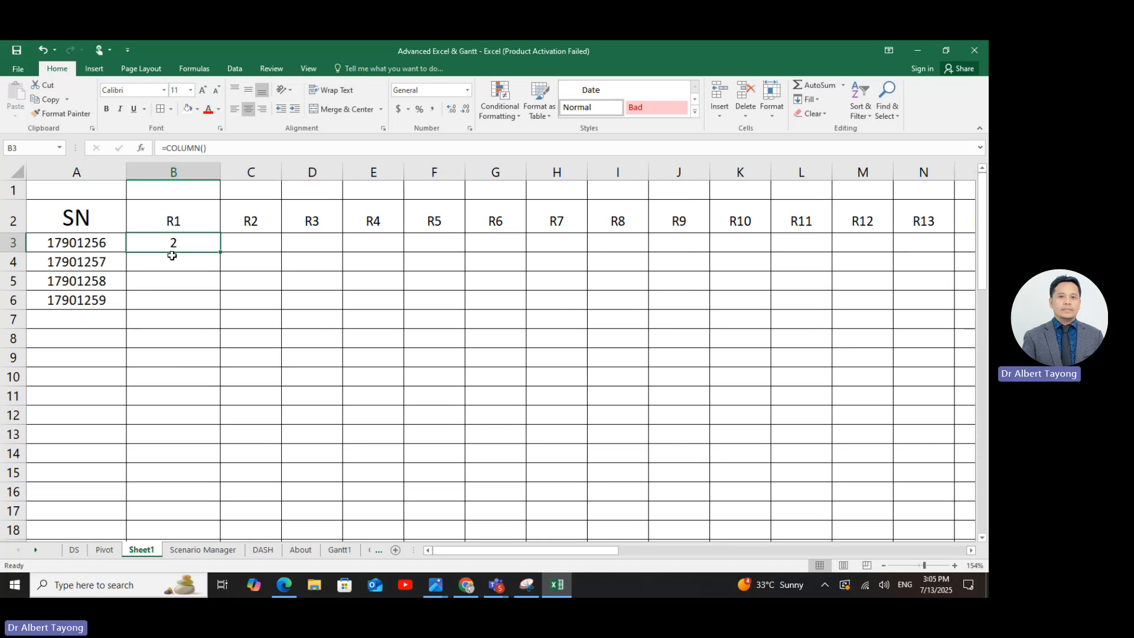
{"action": "left_click", "coordinate": [86, 239]}
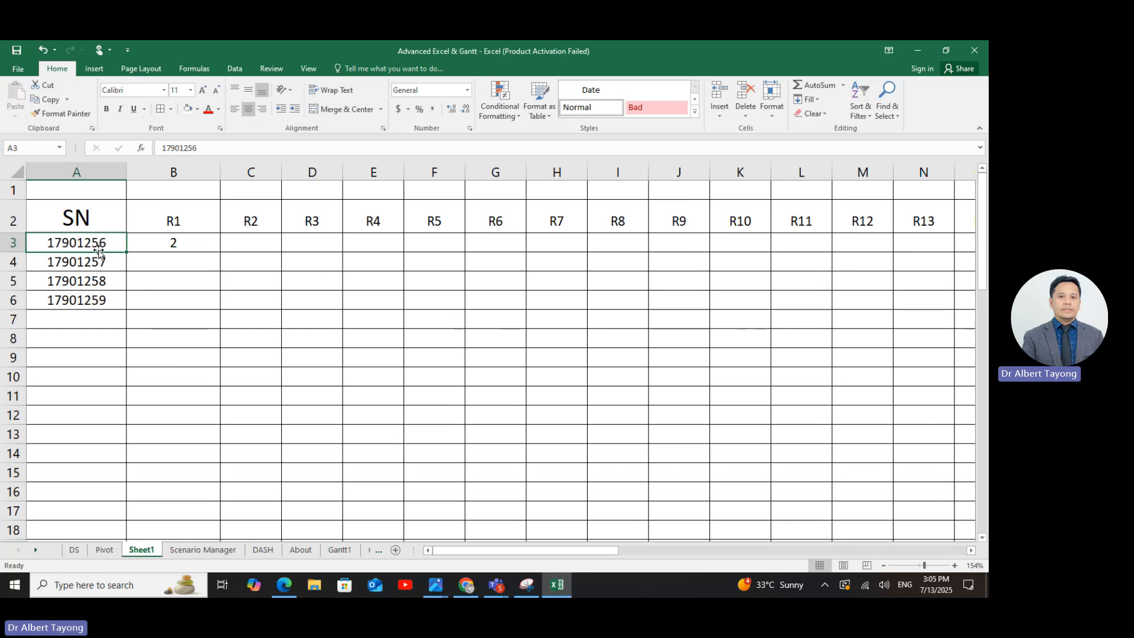
{"action": "double_click", "coordinate": [181, 247]}
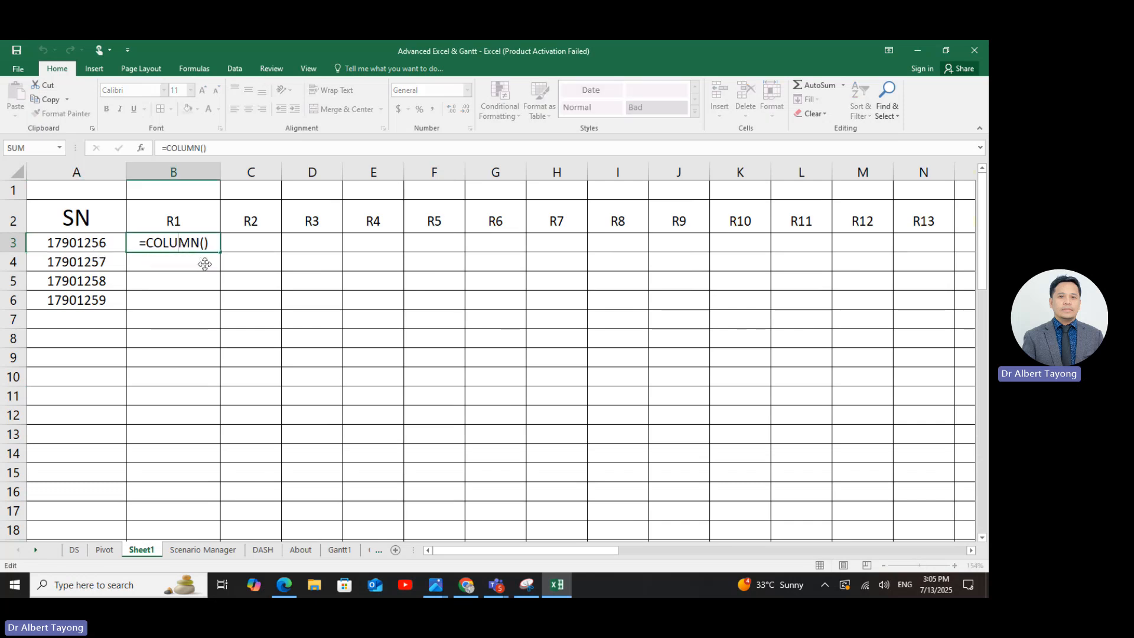
{"action": "key", "text": "Return"}
- Enter the formula =COLUMN() in C3 under R2 and compare it with the formula in B3 under R1
{"action": "left_click", "coordinate": [259, 243]}
{"action": "type", "text": "=COOUL"}
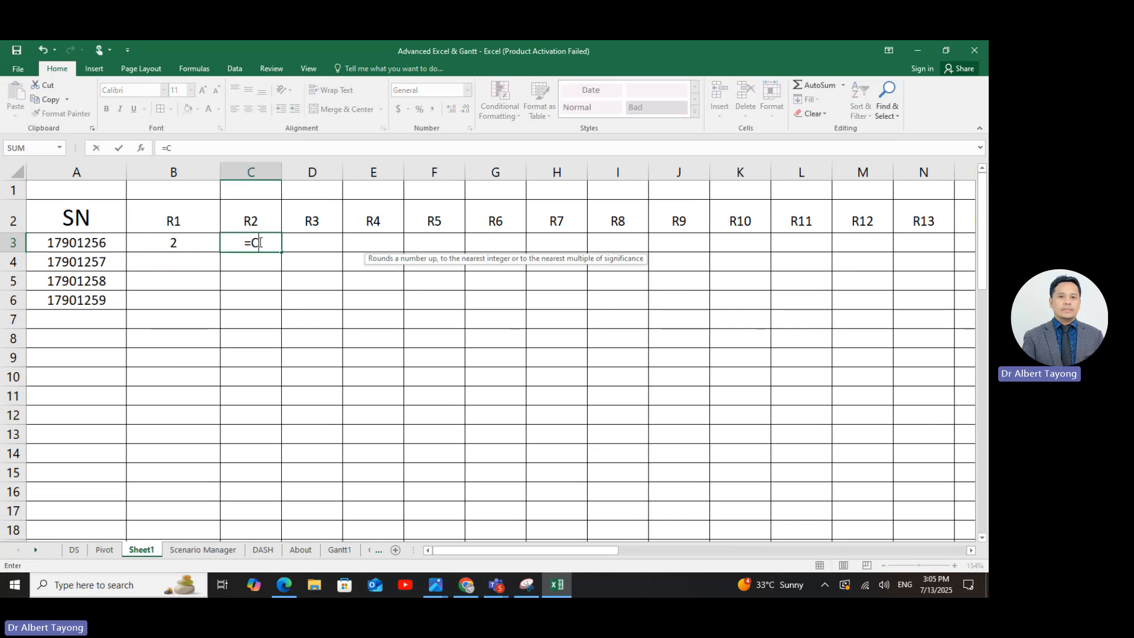
{"action": "key", "text": "BackSpace"}
{"action": "key", "text": "BackSpace"}
{"action": "key", "text": "BackSpace"}
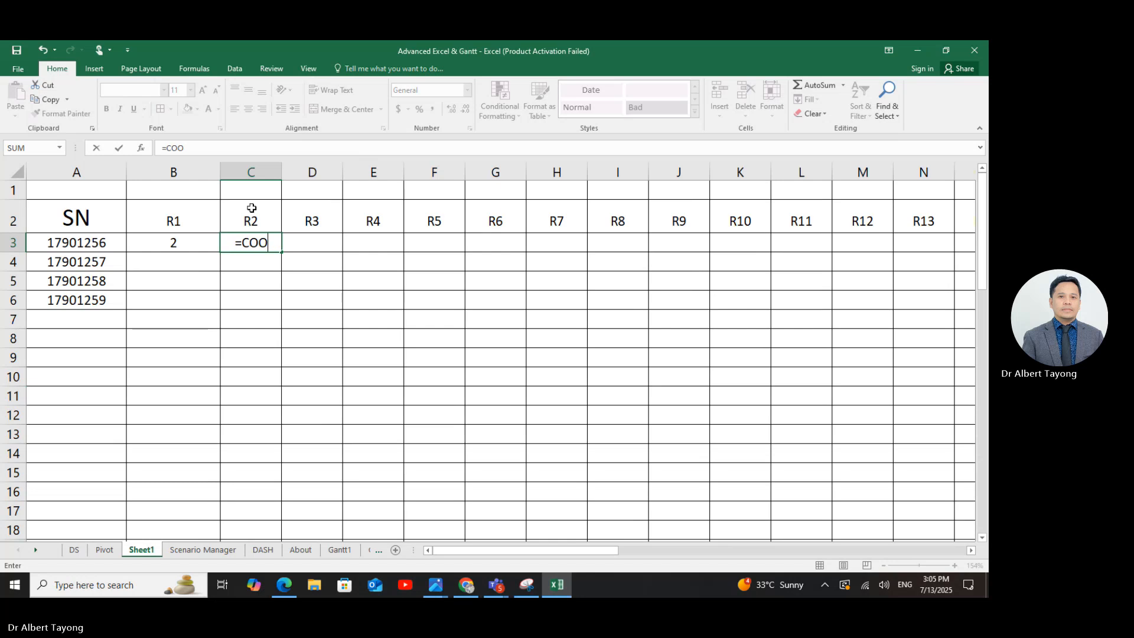
{"action": "double_click", "coordinate": [280, 271]}
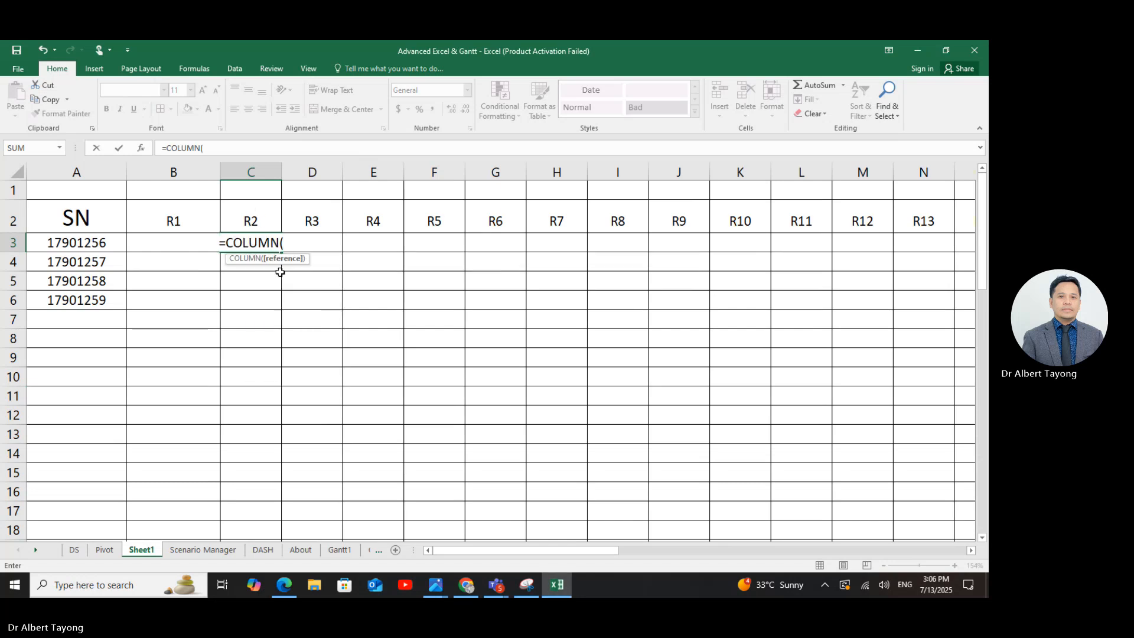
{"action": "key", "text": "ctrl+Return"}
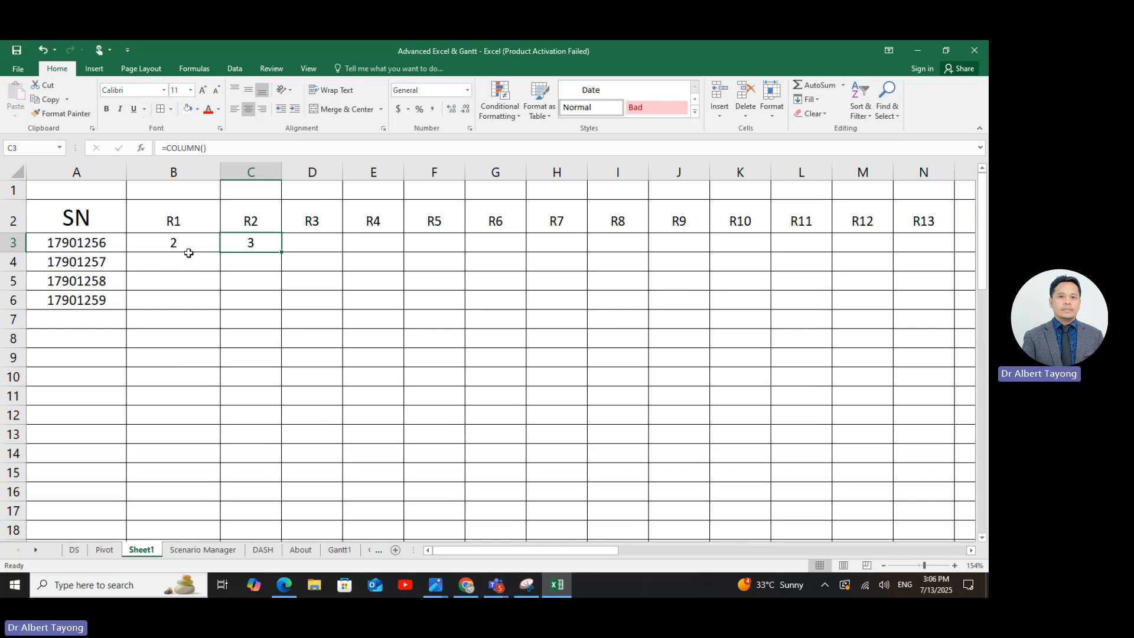
{"action": "left_click", "coordinate": [183, 246]}
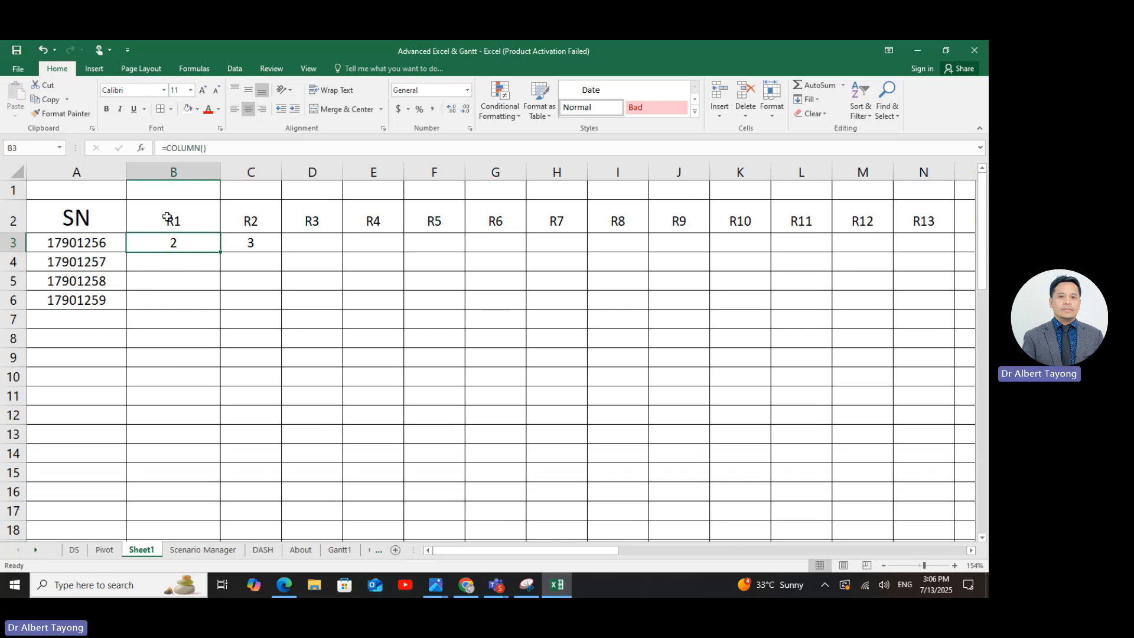
{"action": "left_click", "coordinate": [290, 315]}
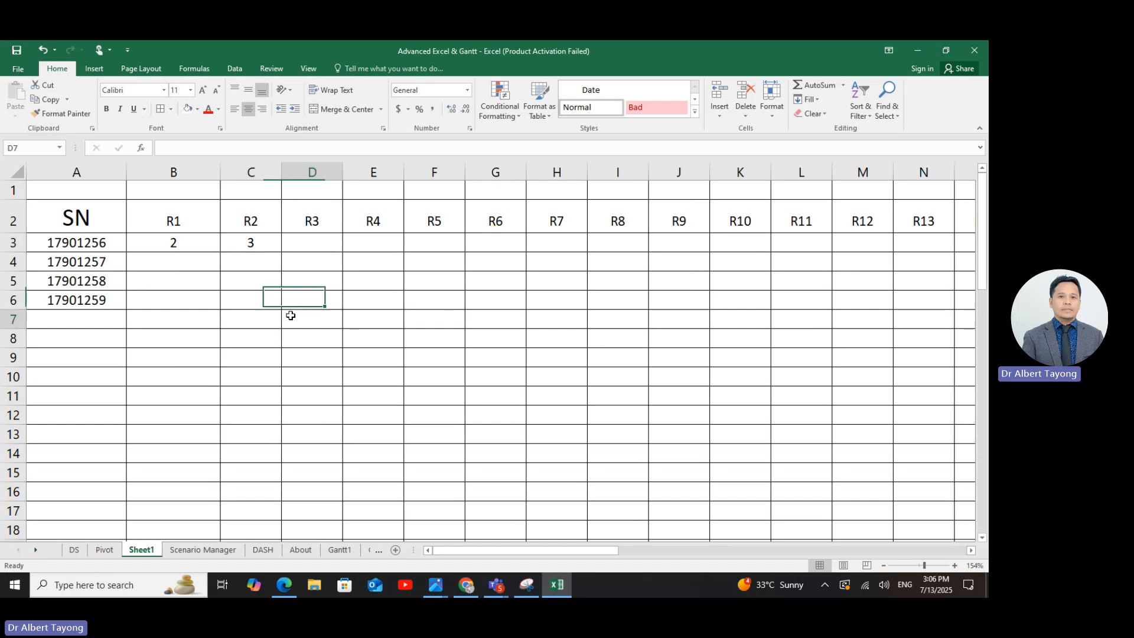
- Change the formula in B3 under R1 to =COLUMN()-1
{"action": "left_click", "coordinate": [203, 242]}
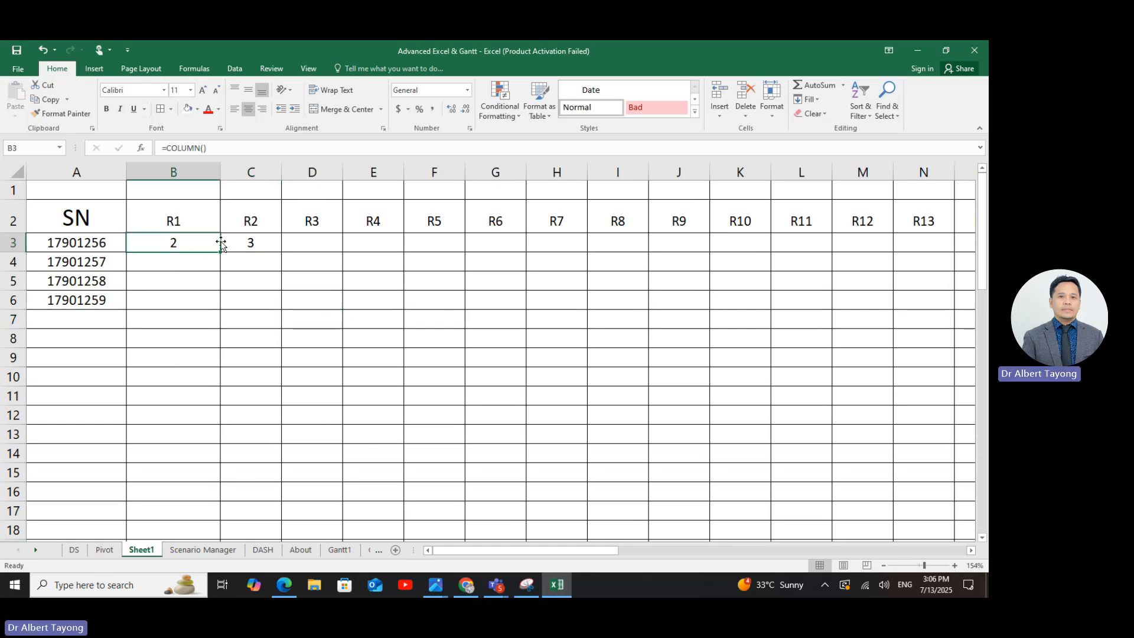
{"action": "left_click", "coordinate": [234, 151]}
{"action": "type", "text": "-1"}
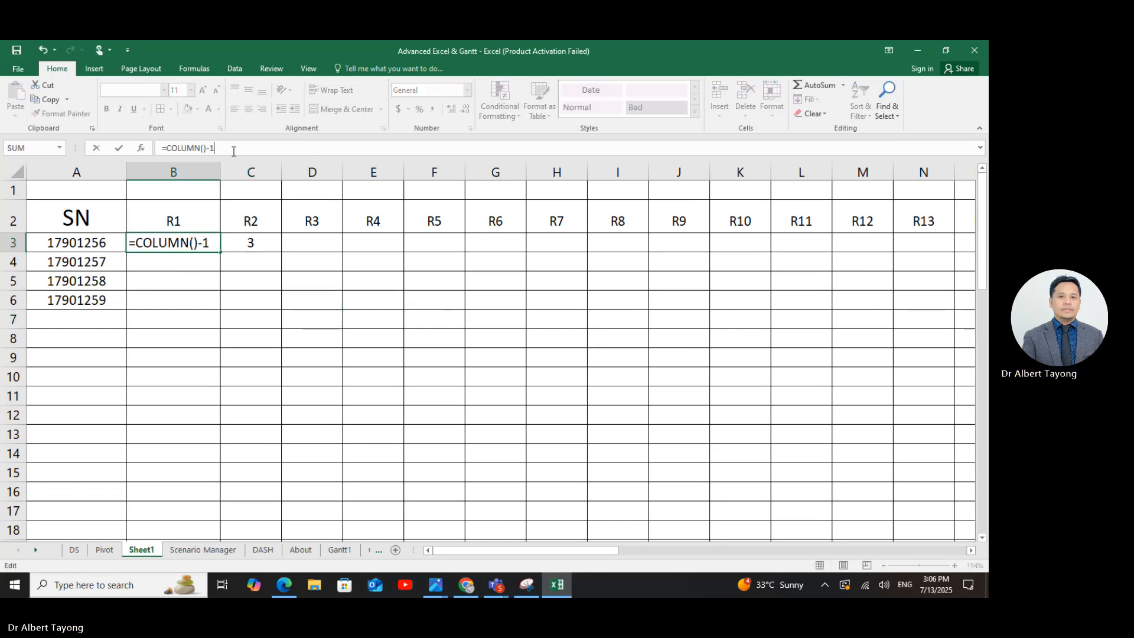
{"action": "key", "text": "Return"}
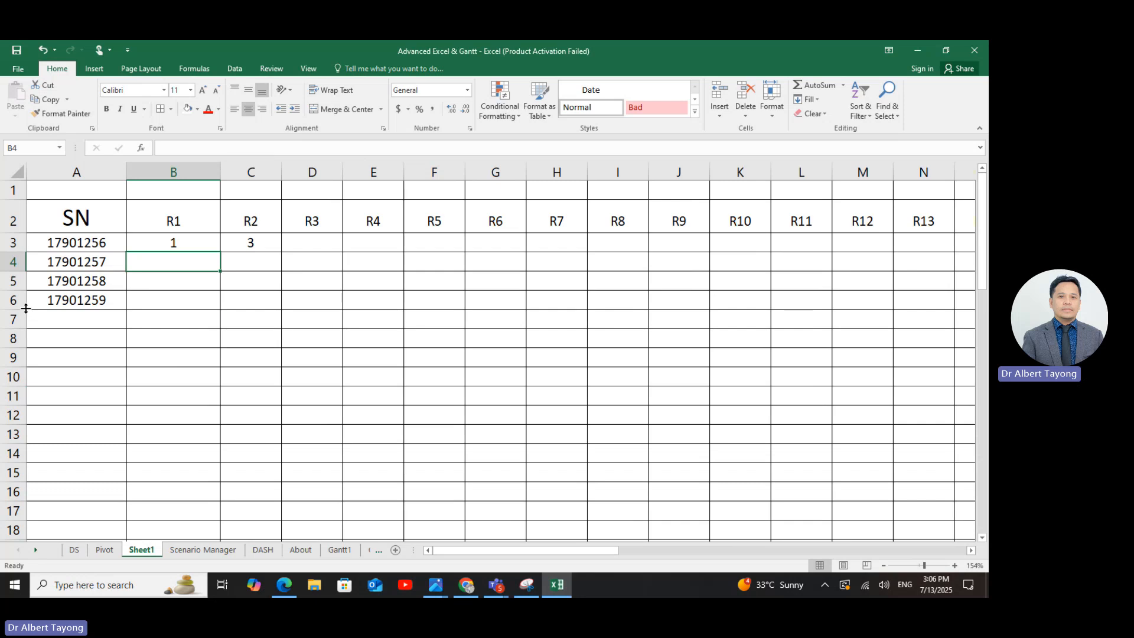
- Copy the =COLUMN()-1 formula from B3 across to C3 under R2 and check it
{"action": "left_click", "coordinate": [179, 247]}
{"action": "left_click_drag", "start_coordinate": [221, 254], "coordinate": [262, 255]}
{"action": "left_click", "coordinate": [267, 244]}
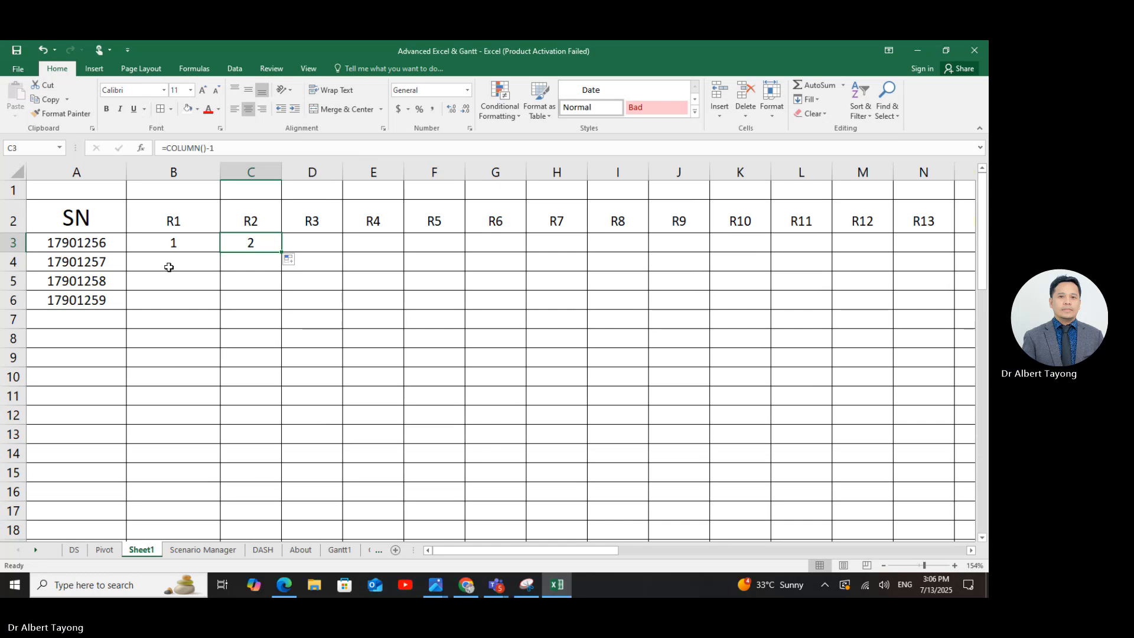
- Clear the trial COLUMN formulas from B3:C3
{"action": "left_click_drag", "start_coordinate": [173, 241], "coordinate": [267, 242]}
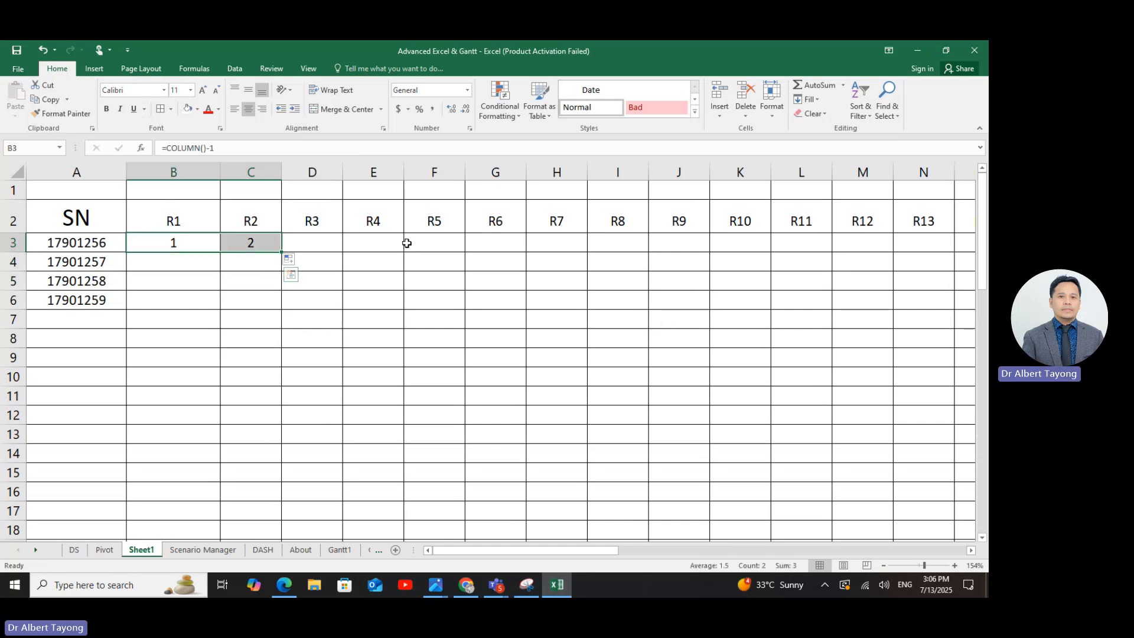
{"action": "key", "text": "Delete"}
{"action": "left_click", "coordinate": [319, 316]}
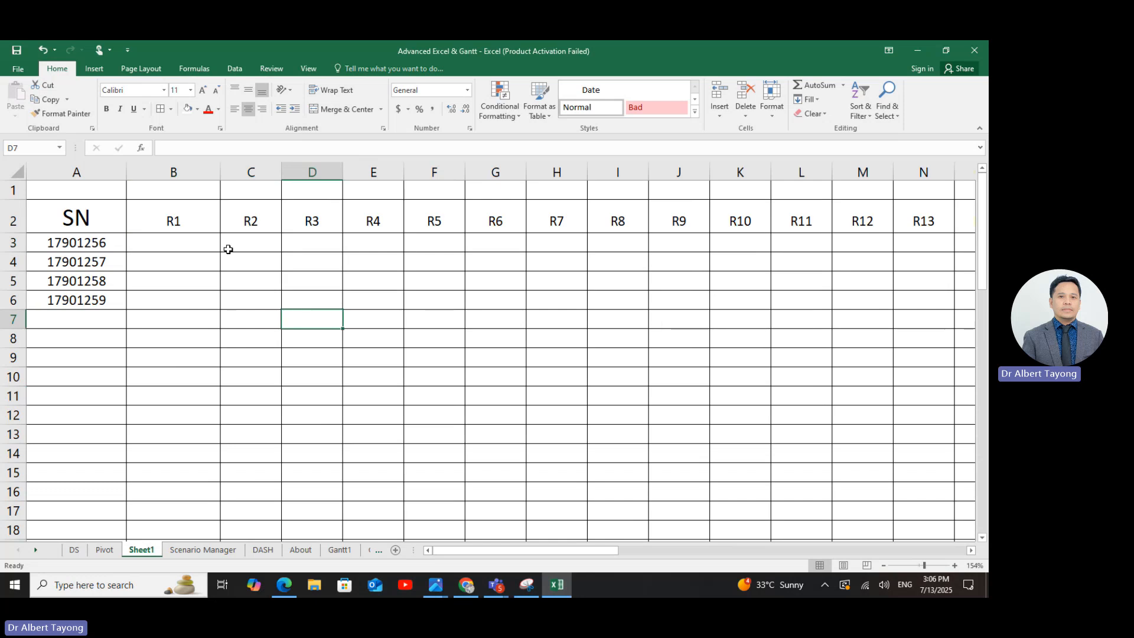
- Start a VLOOKUP in B3 under R1 with COLUMN()-1&A3 as its lookup value
{"action": "left_click", "coordinate": [216, 244]}
{"action": "type", "text": "=VL"}
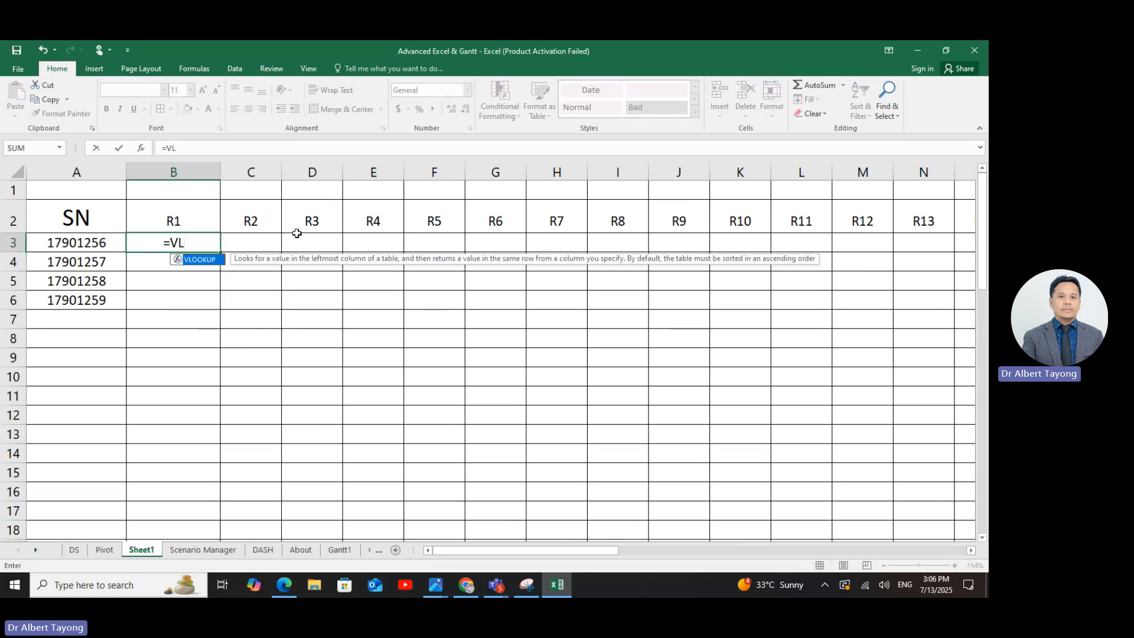
{"action": "double_click", "coordinate": [195, 259]}
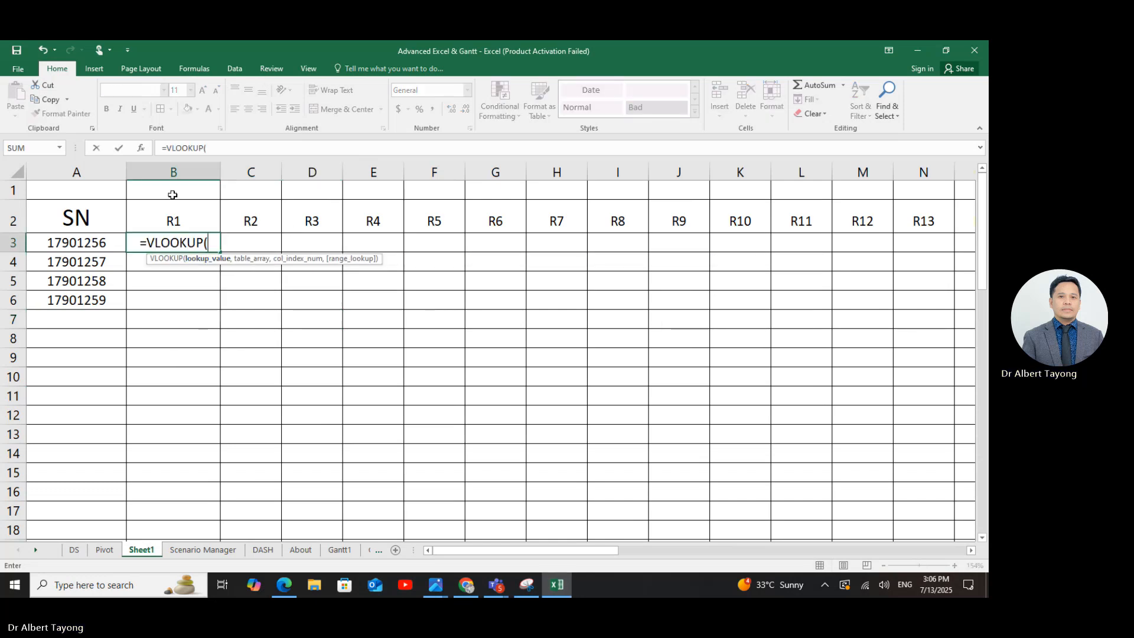
{"action": "left_click", "coordinate": [137, 149]}
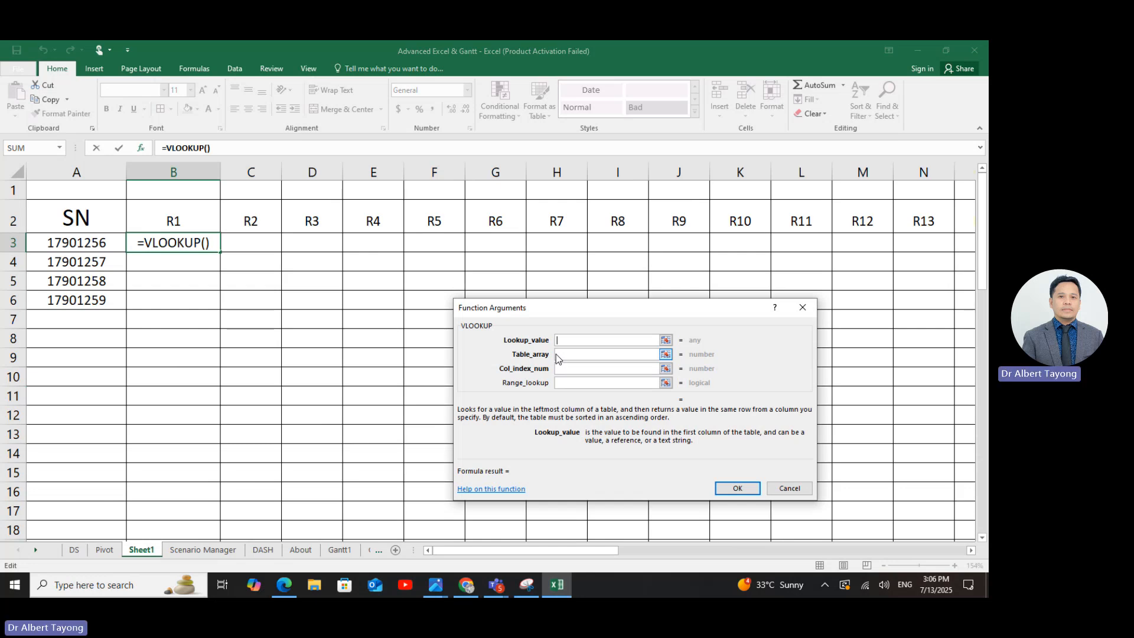
{"action": "type", "text": "COLUMN()-1"}
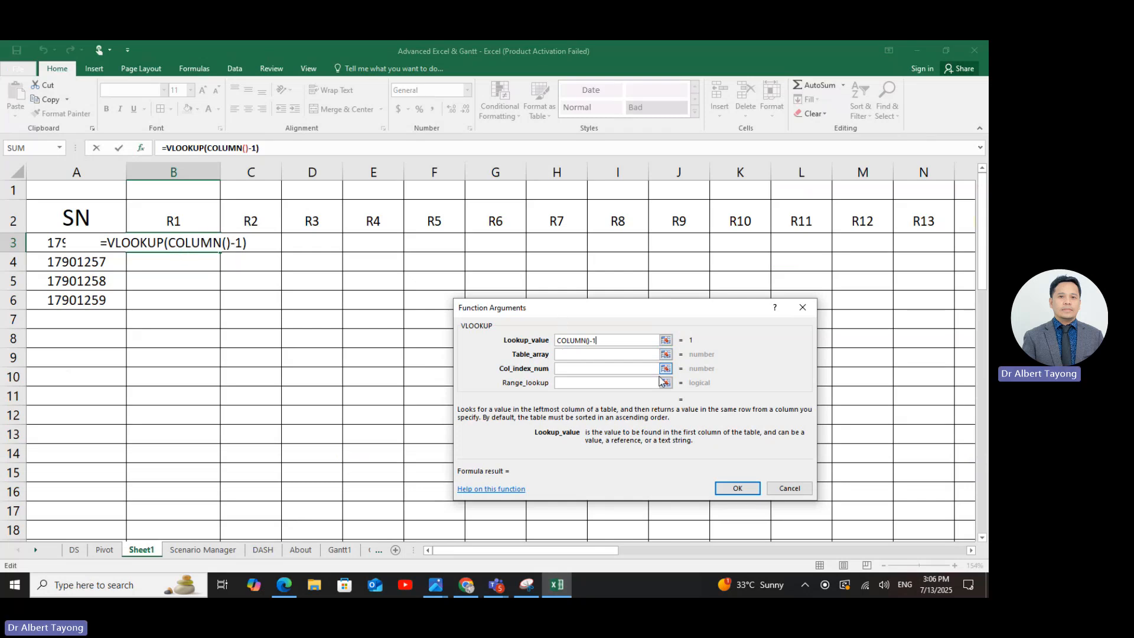
{"action": "type", "text": "&"}
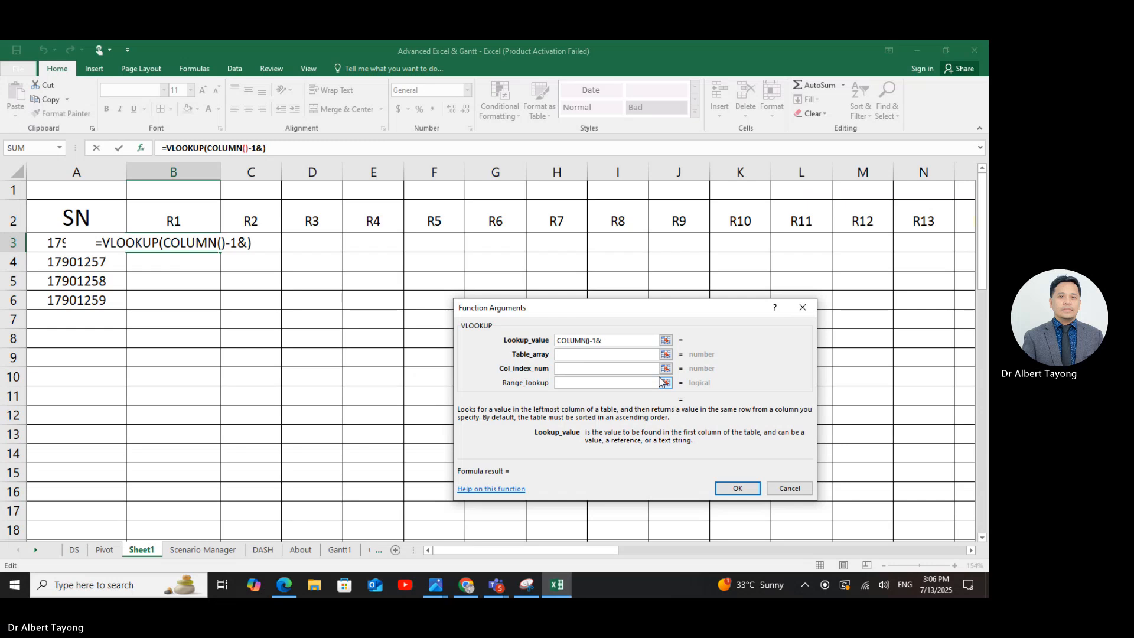
{"action": "left_click", "coordinate": [52, 240]}
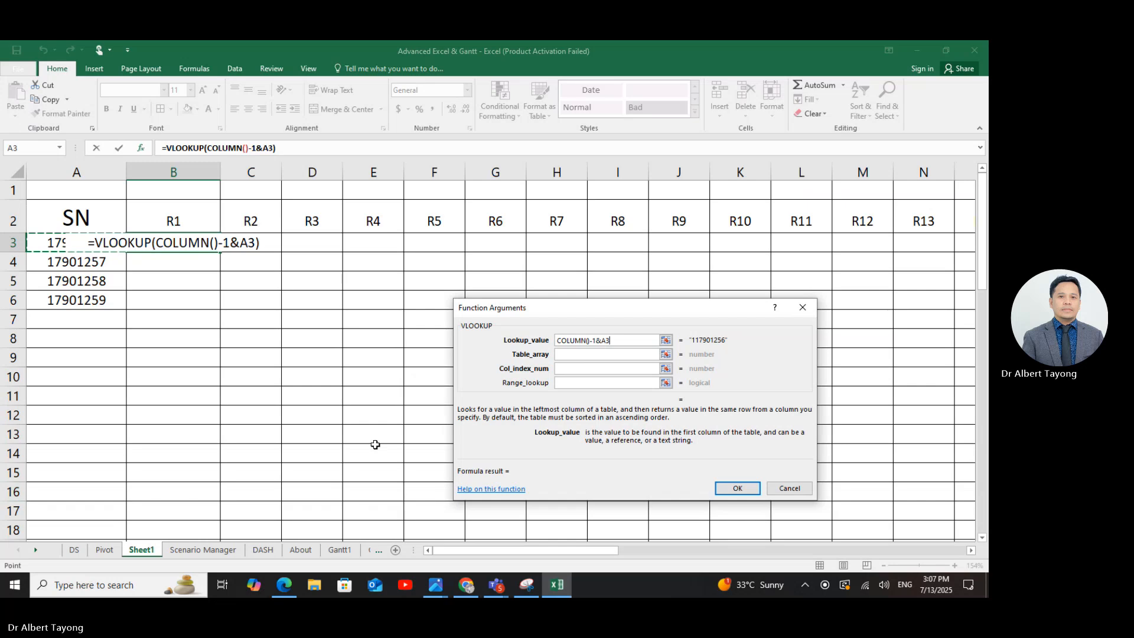
- Set the VLOOKUP's table array to columns A to V of the Pivot sheet, Pivot!A:V
{"action": "left_click", "coordinate": [573, 352]}
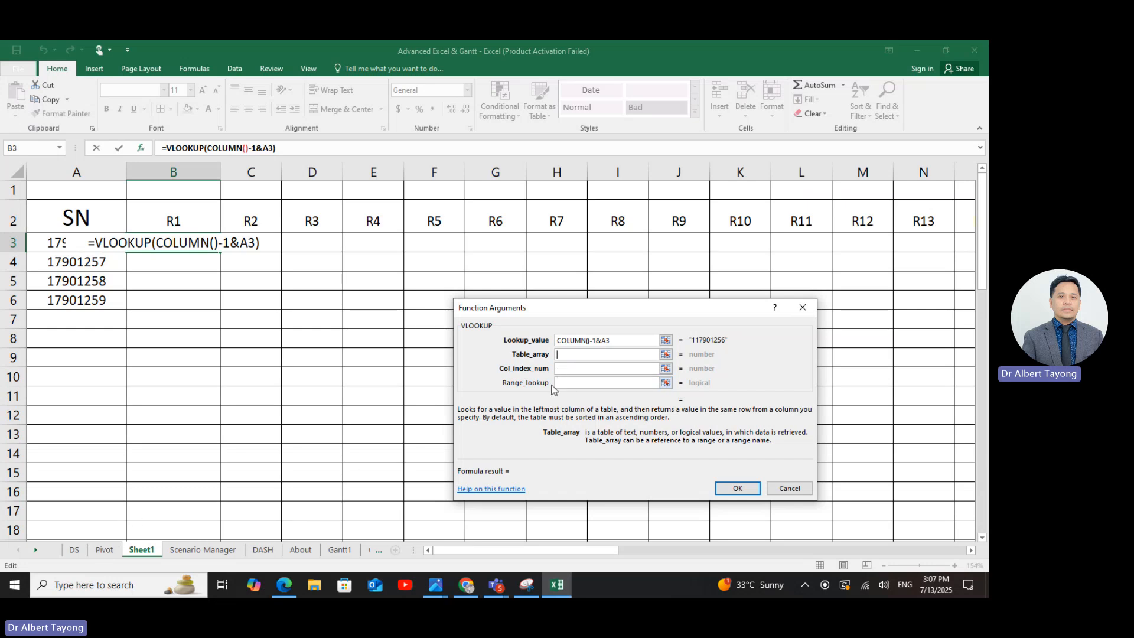
{"action": "left_click", "coordinate": [105, 549]}
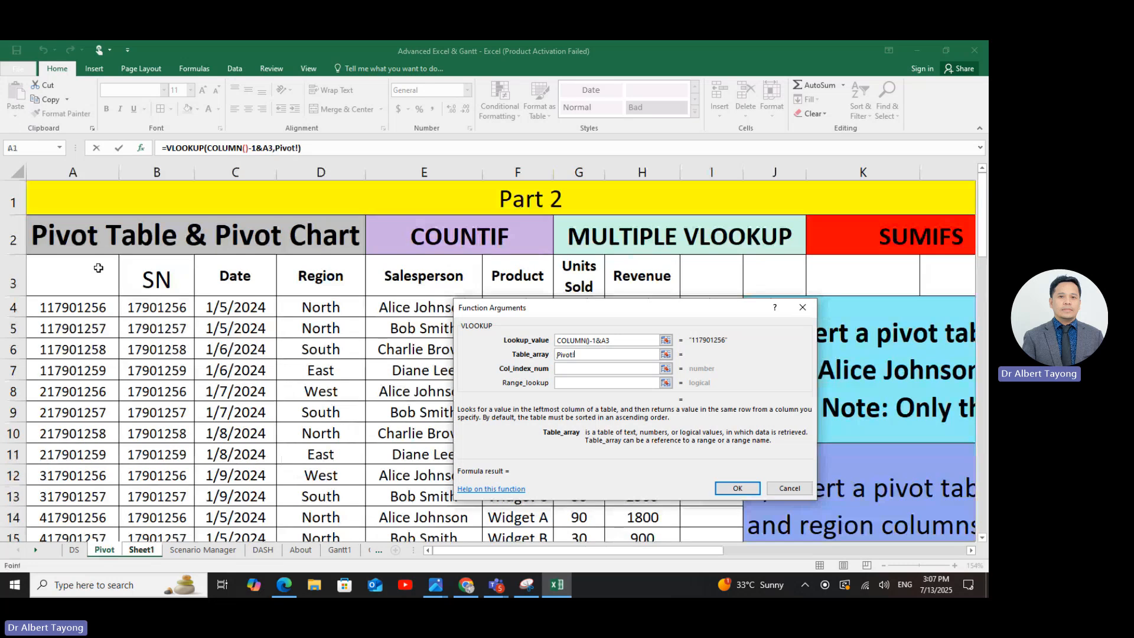
{"action": "left_click", "coordinate": [83, 173]}
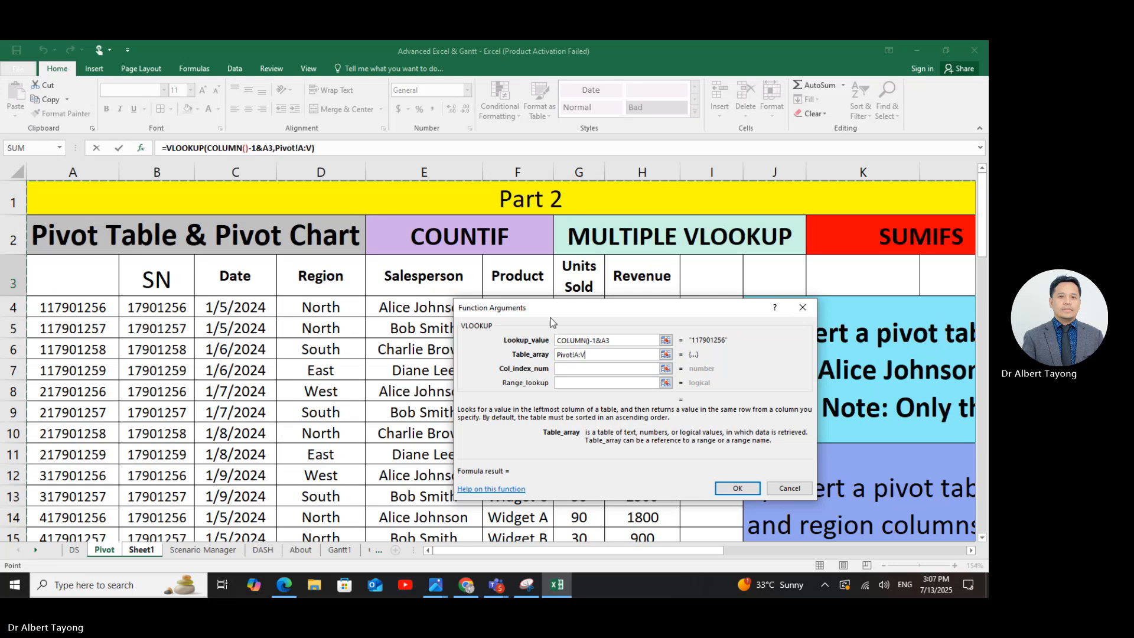
- Complete the VLOOKUP in B3 with column index number 8 and range lookup 0
{"action": "left_click_drag", "start_coordinate": [552, 323], "coordinate": [635, 399]}
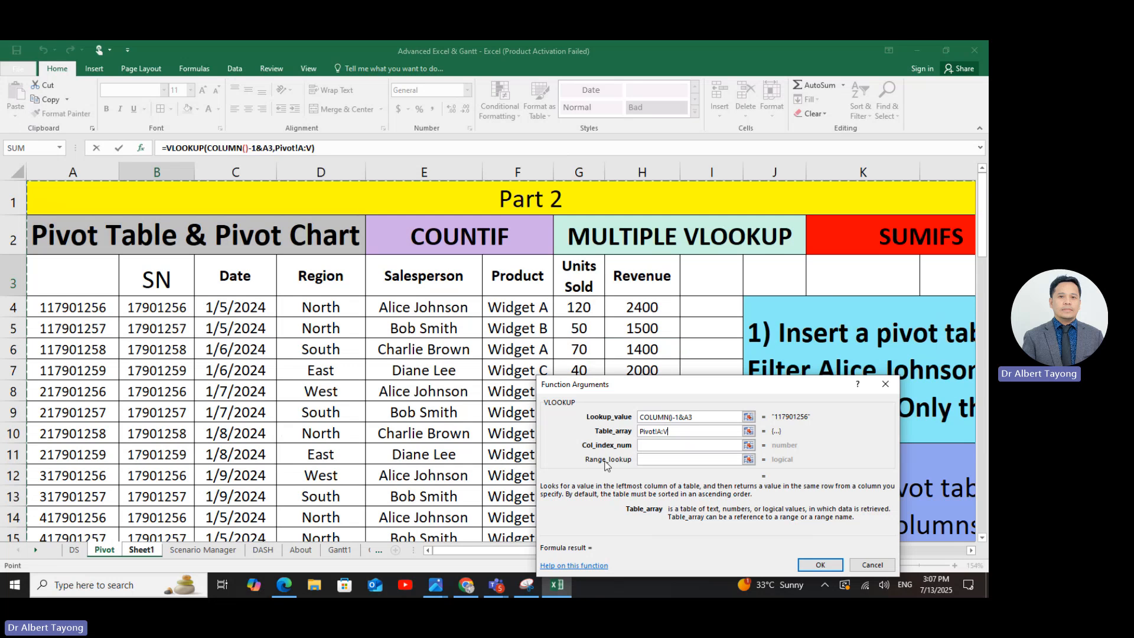
{"action": "left_click", "coordinate": [657, 442]}
{"action": "left_click", "coordinate": [659, 446]}
{"action": "type", "text": "8"}
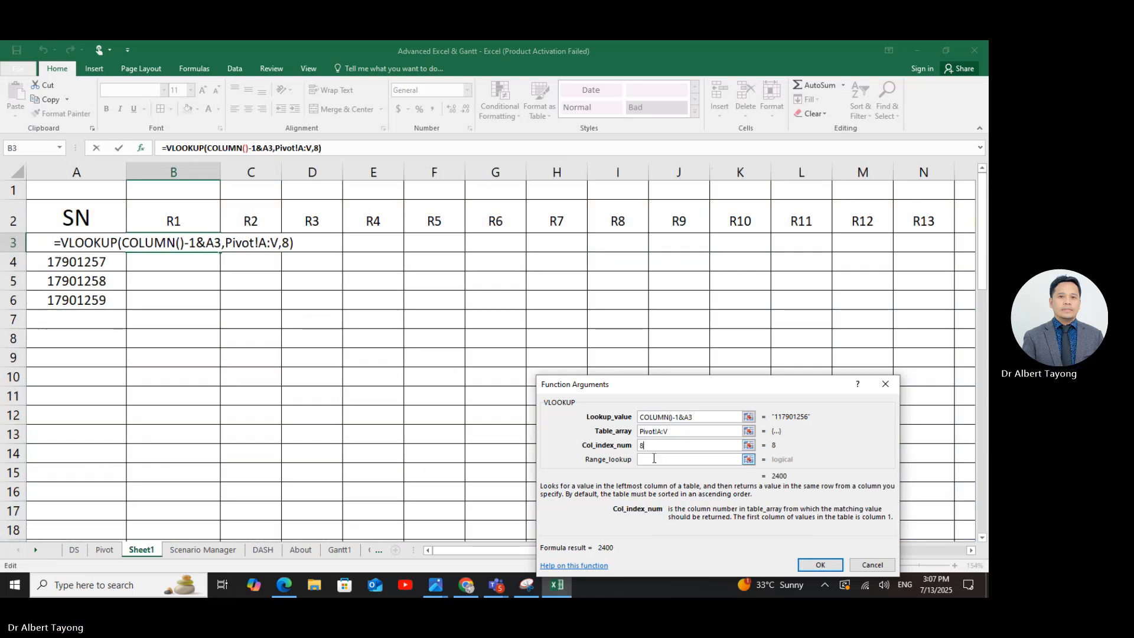
{"action": "left_click", "coordinate": [654, 459]}
{"action": "type", "text": "0"}
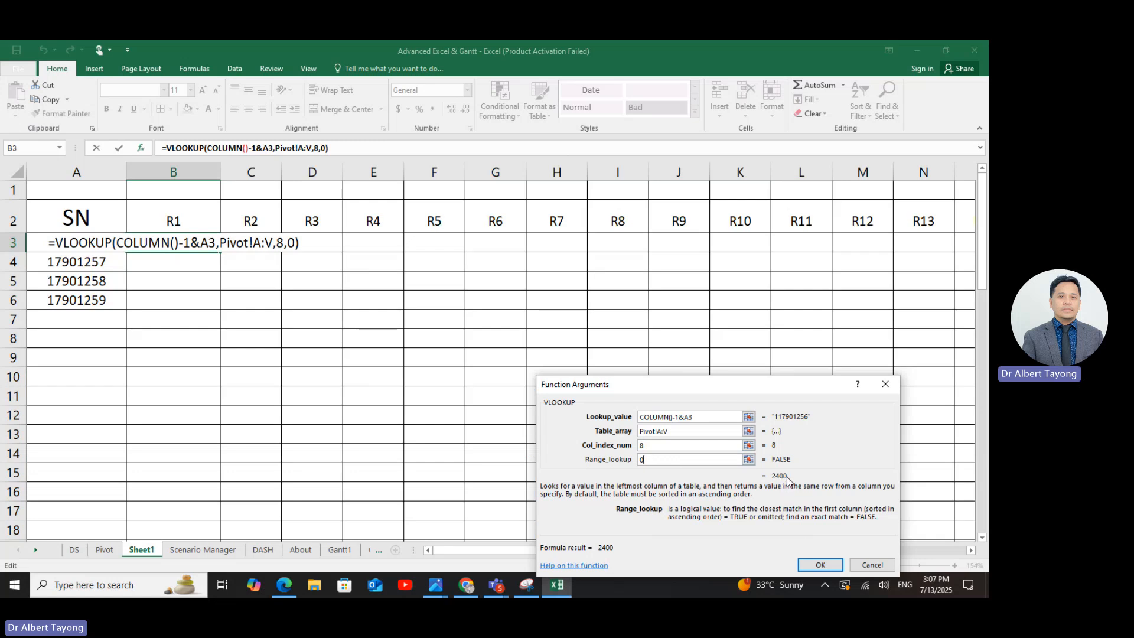
{"action": "left_click", "coordinate": [810, 567]}
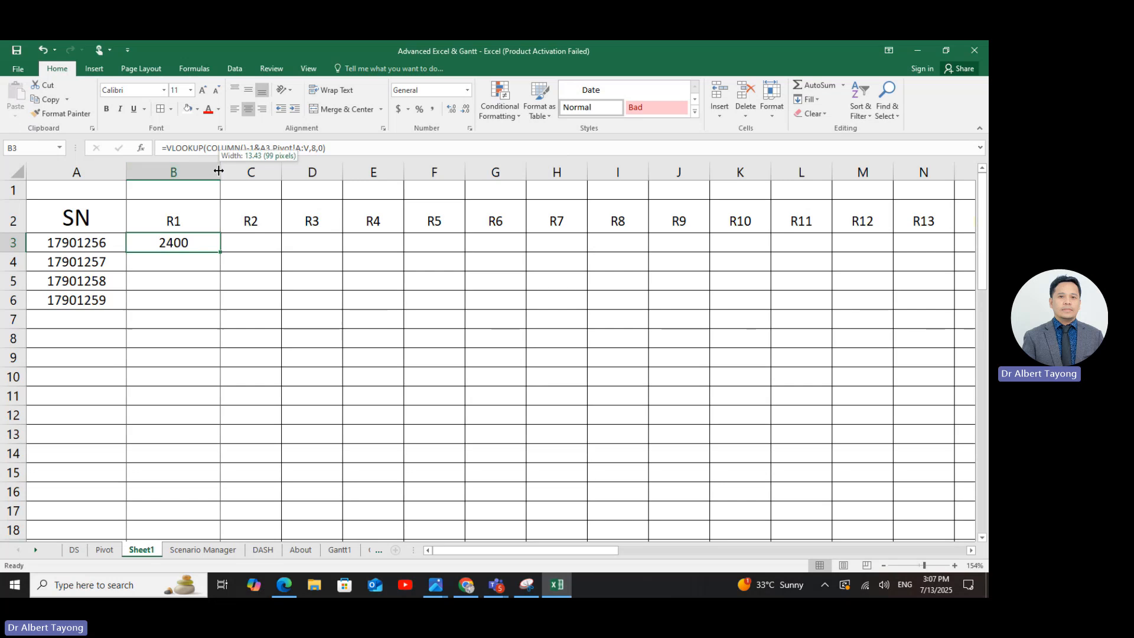
- Widen column B slightly, fill the VLOOKUP from B3 across to C3, and compare the two cells' formulas
{"action": "left_click_drag", "start_coordinate": [220, 172], "coordinate": [223, 172]}
{"action": "left_click", "coordinate": [188, 244]}
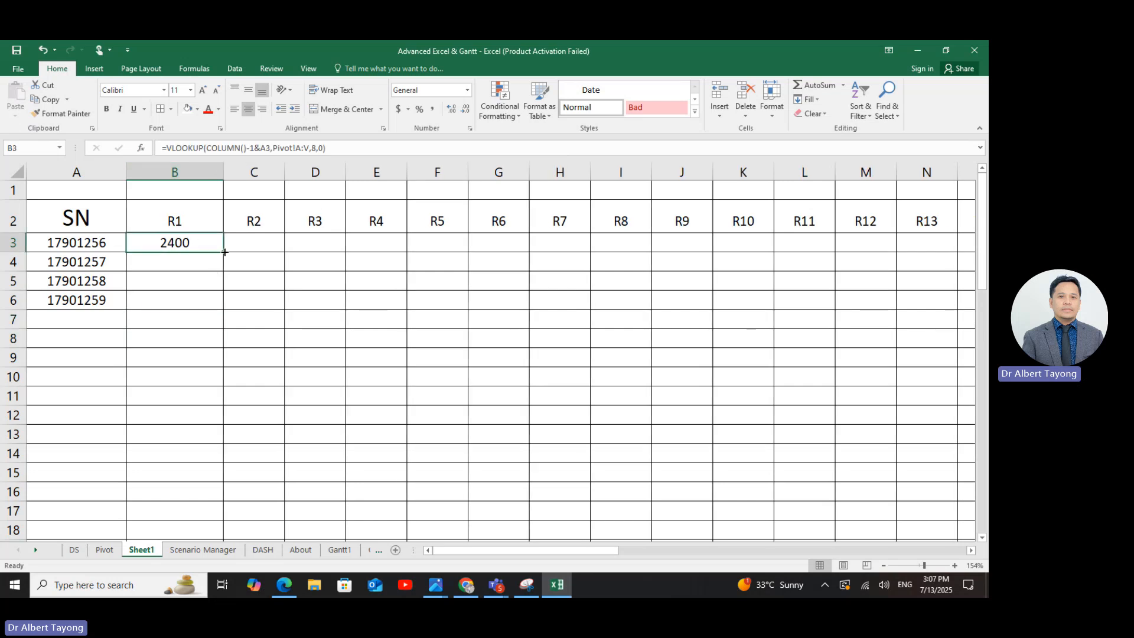
{"action": "left_click_drag", "start_coordinate": [223, 252], "coordinate": [296, 254]}
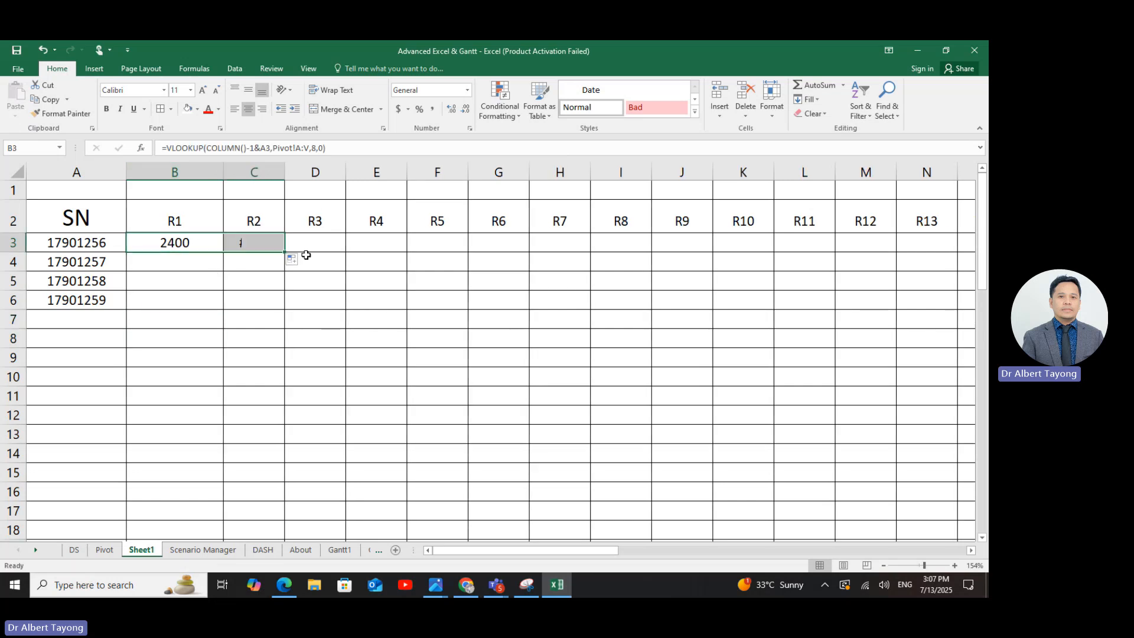
{"action": "left_click", "coordinate": [257, 248]}
{"action": "left_click", "coordinate": [199, 248]}
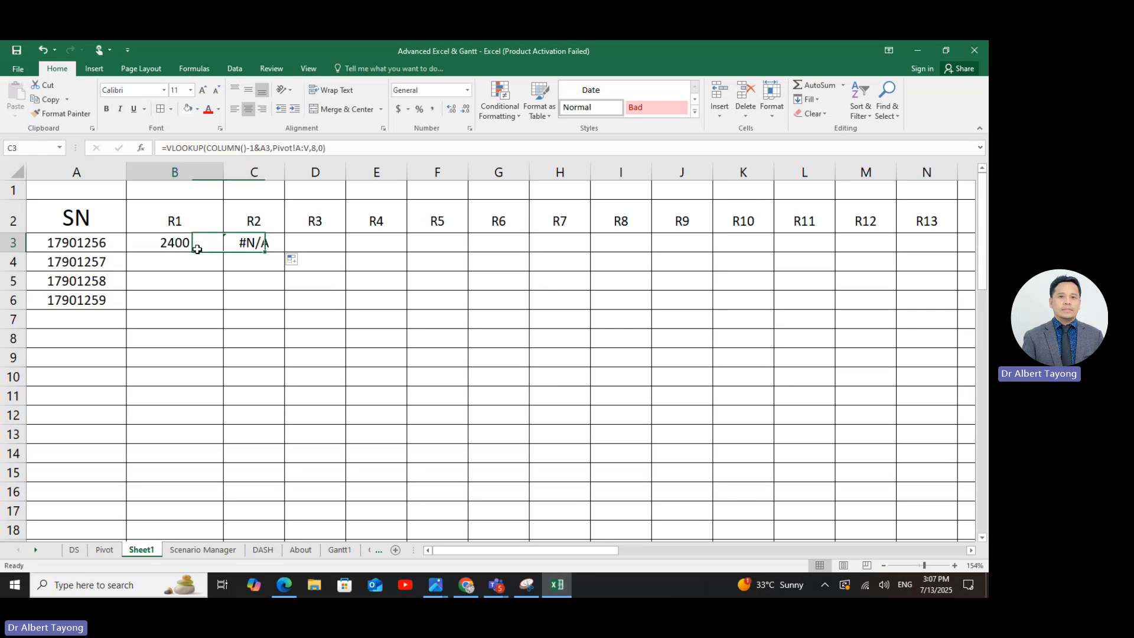
{"action": "left_click", "coordinate": [265, 244]}
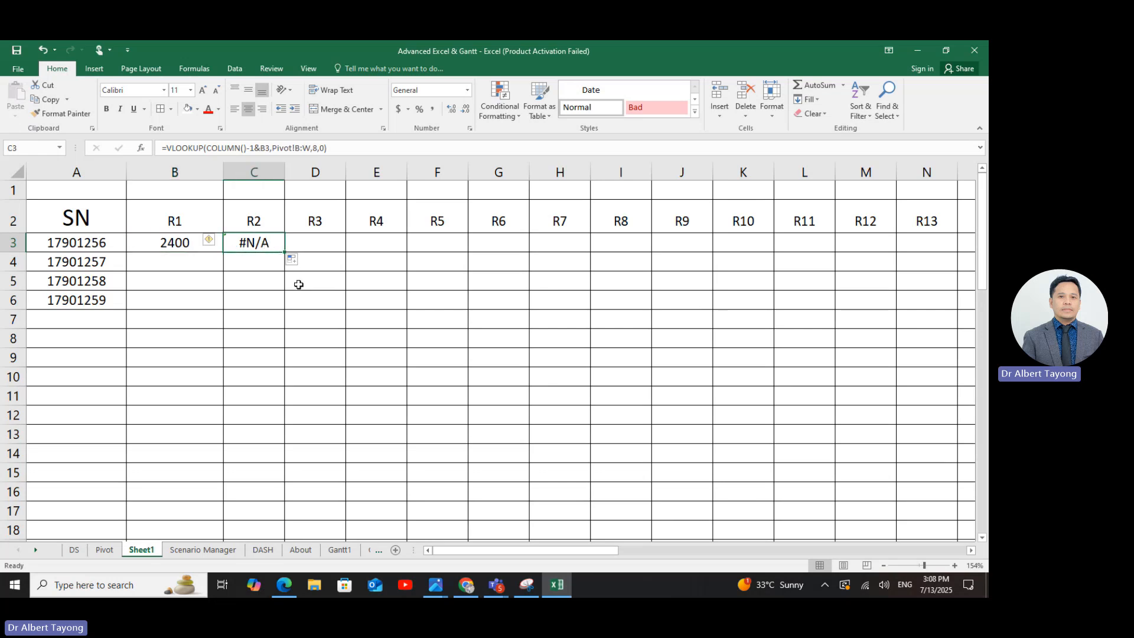
{"action": "left_click", "coordinate": [241, 354]}
- Lock the column of the lookup reference in B3's VLOOKUP so that A3 reads $A3
{"action": "double_click", "coordinate": [218, 242]}
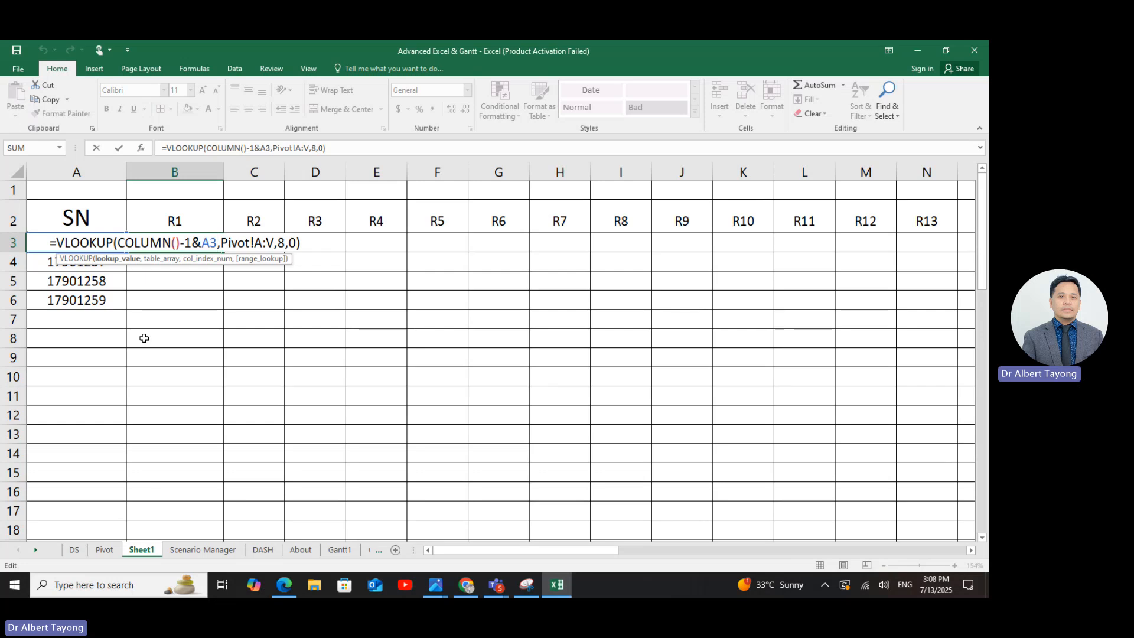
{"action": "left_click_drag", "start_coordinate": [202, 242], "coordinate": [217, 242]}
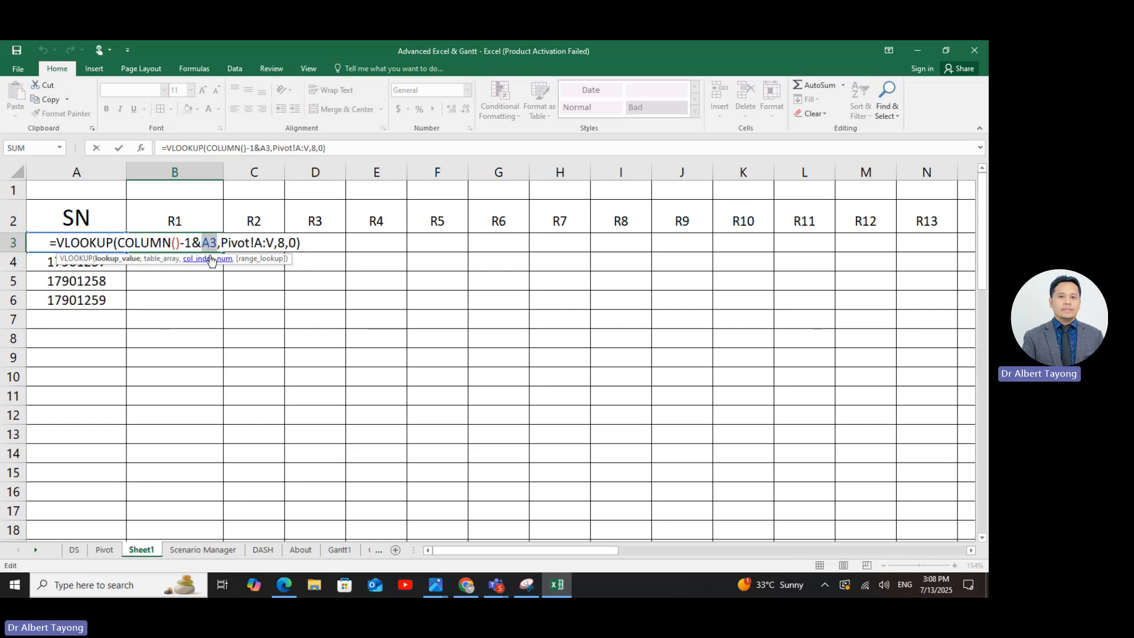
{"action": "left_click", "coordinate": [212, 242]}
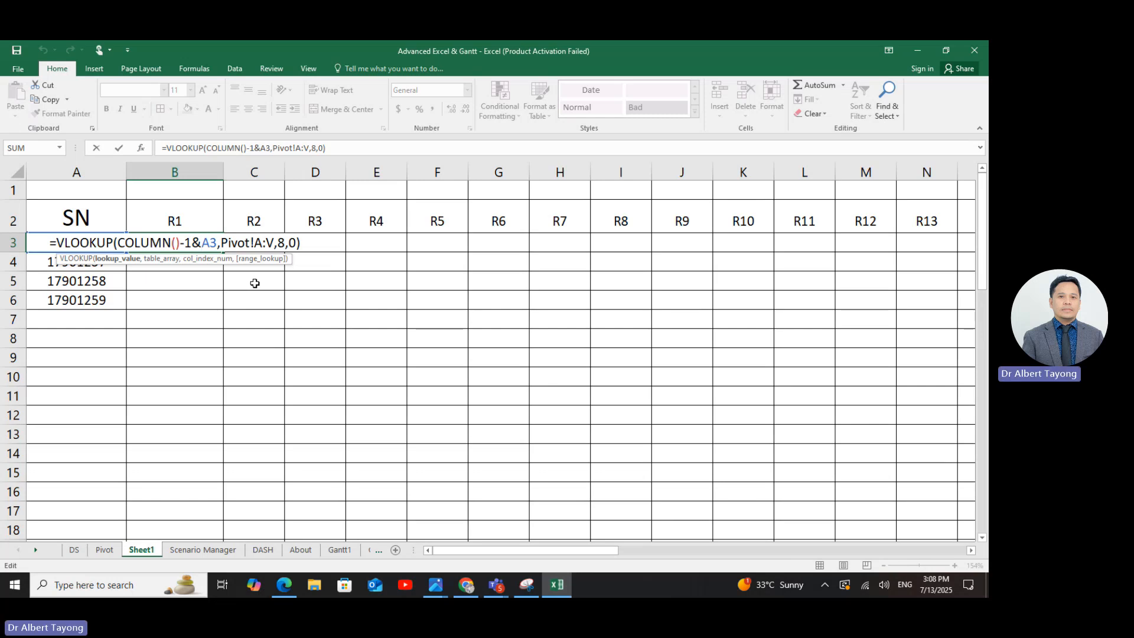
{"action": "type", "text": "$"}
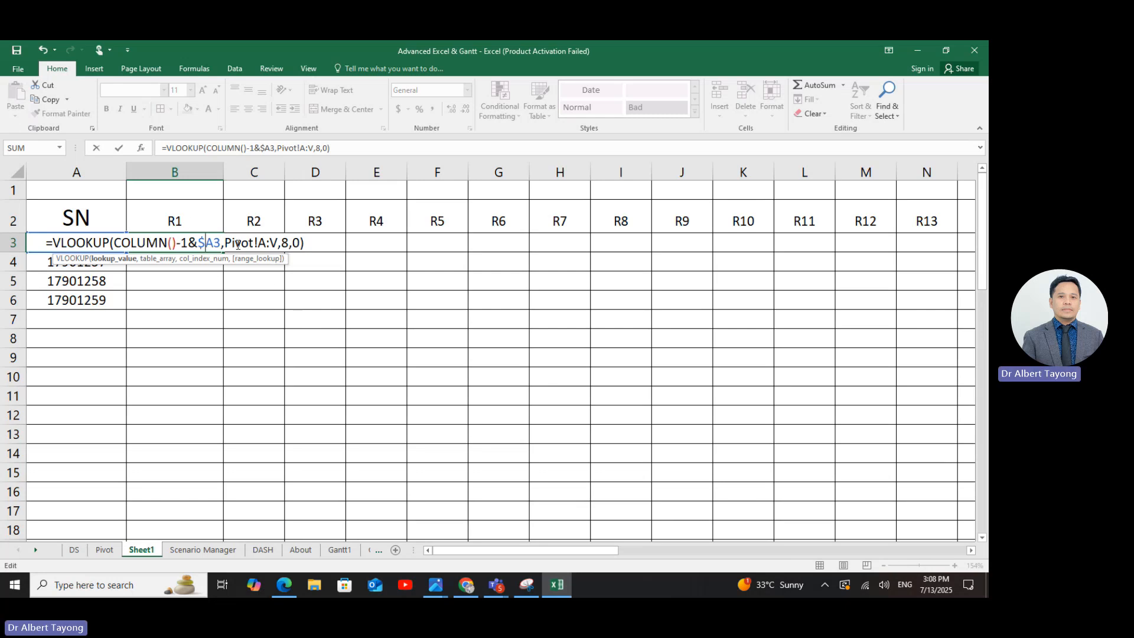
- Make B3's VLOOKUP table array absolute as Pivot!$A:$V and commit the formula
{"action": "left_click_drag", "start_coordinate": [223, 247], "coordinate": [280, 247]}
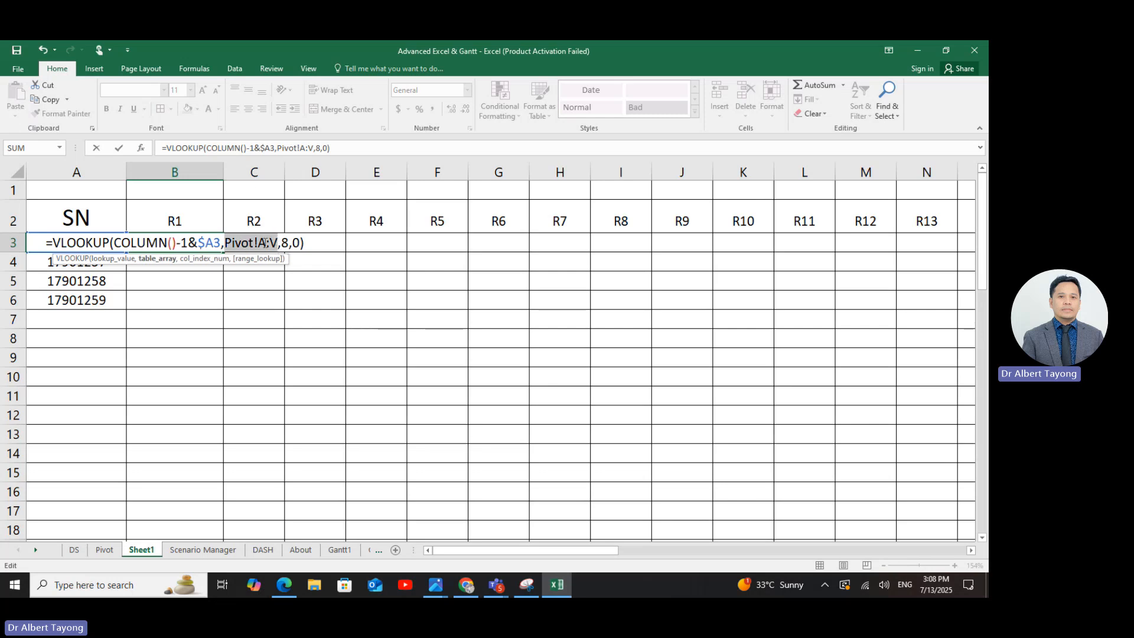
{"action": "key", "text": "F4"}
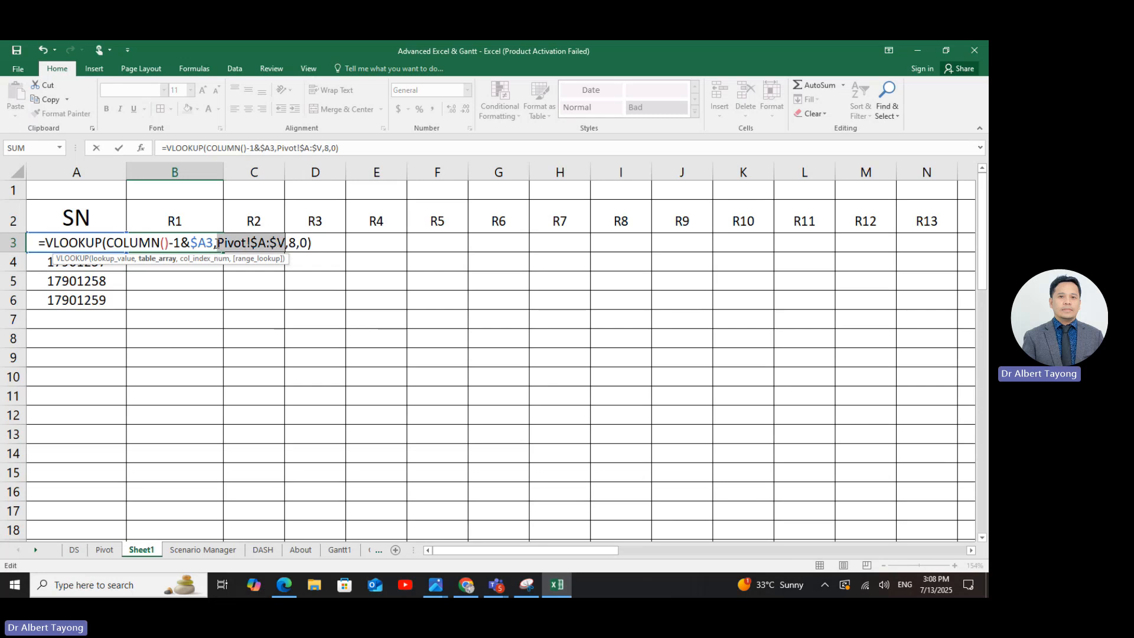
{"action": "left_click_drag", "start_coordinate": [217, 247], "coordinate": [285, 248]}
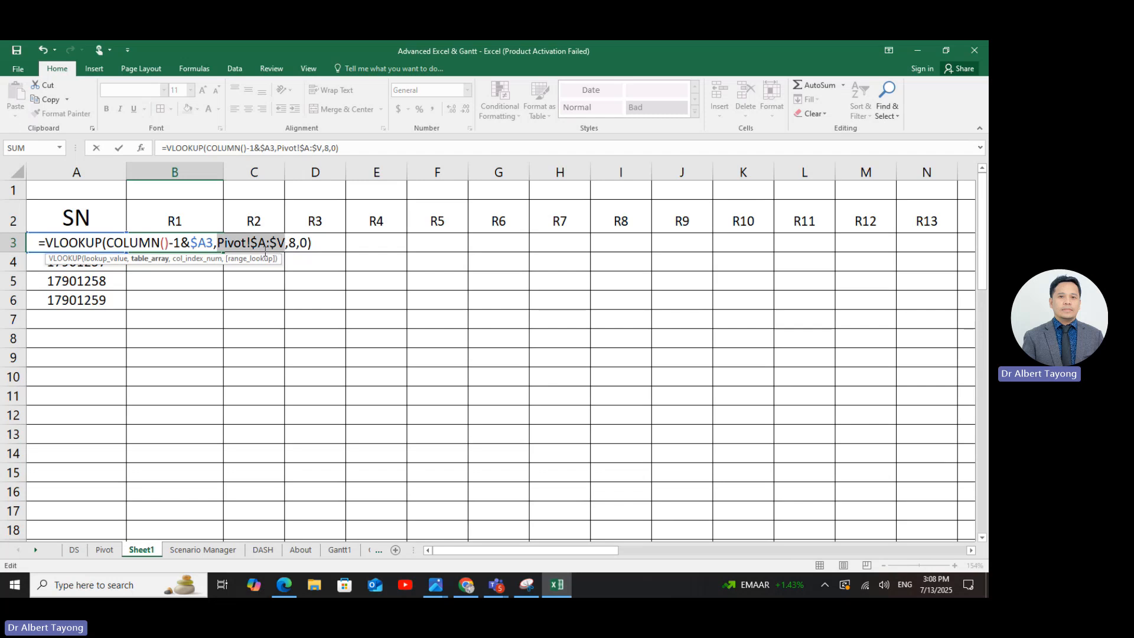
{"action": "left_click", "coordinate": [193, 242]}
{"action": "left_click_drag", "start_coordinate": [191, 241], "coordinate": [198, 242]}
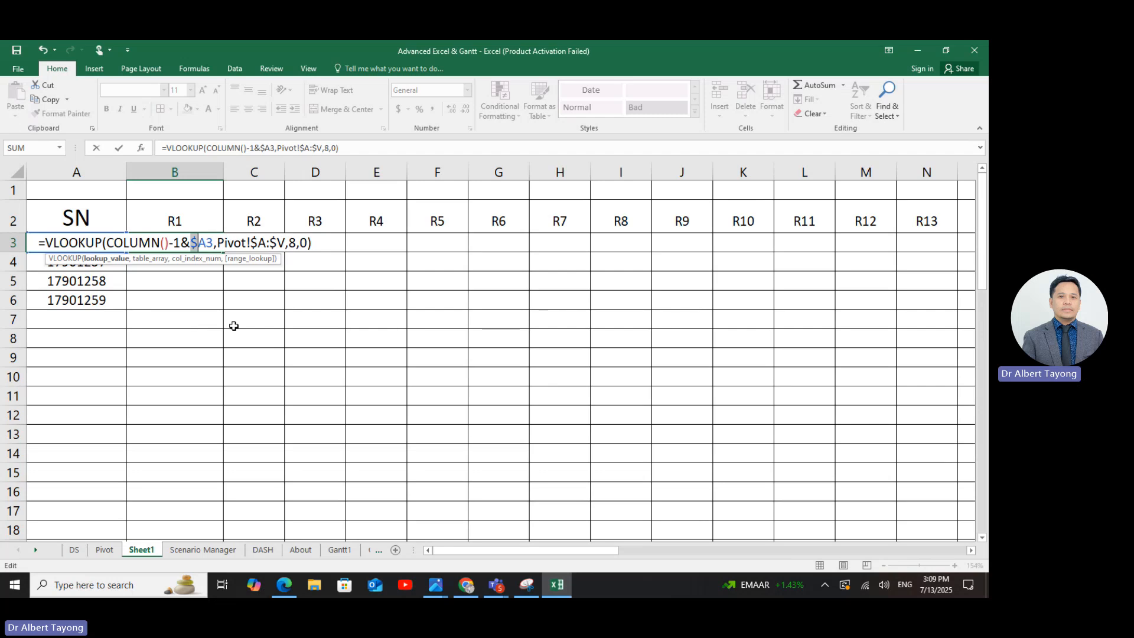
{"action": "key", "text": "Return"}
- Fill the VLOOKUP from B3 across row 3 to AH3, under R33
{"action": "left_click", "coordinate": [195, 246]}
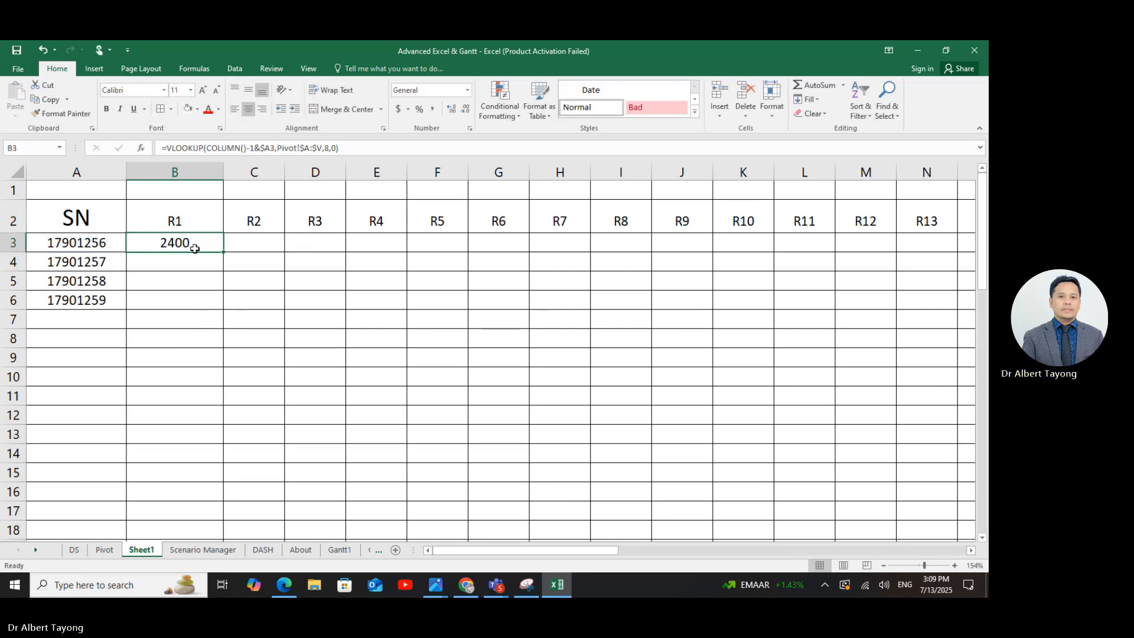
{"action": "left_click_drag", "start_coordinate": [219, 255], "coordinate": [287, 259]}
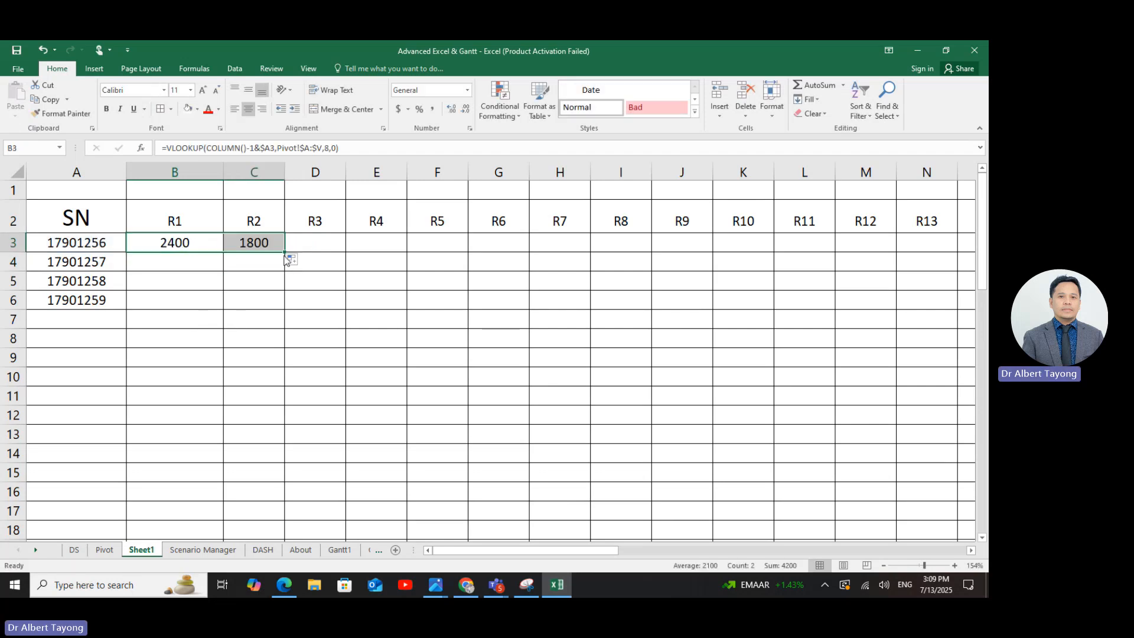
{"action": "left_click", "coordinate": [264, 236]}
{"action": "left_click_drag", "start_coordinate": [184, 242], "coordinate": [256, 244]}
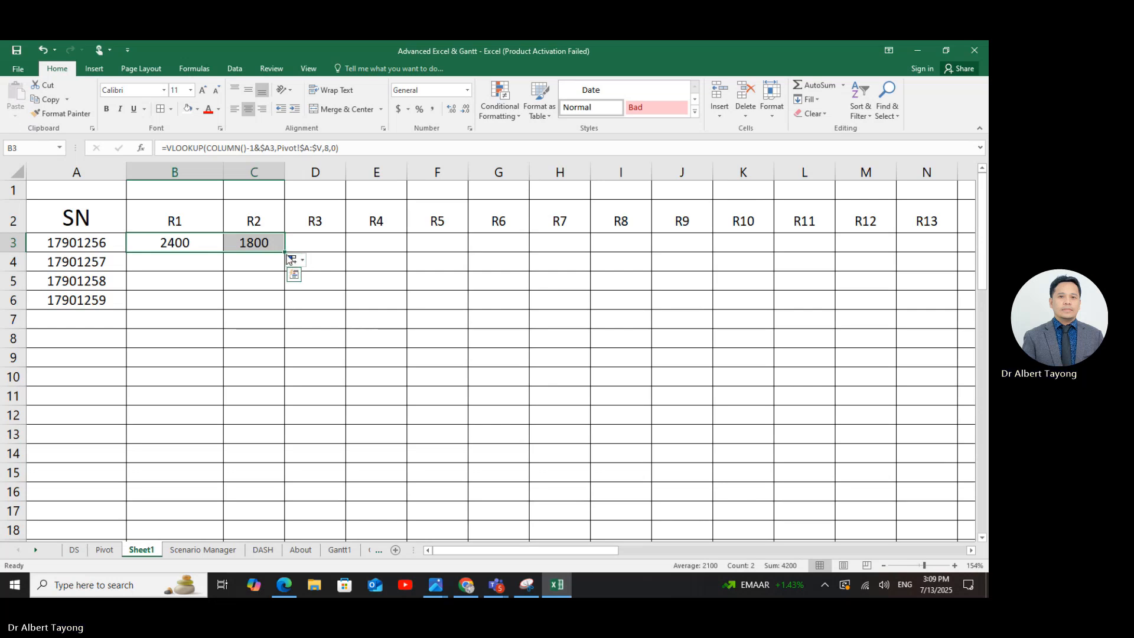
{"action": "left_click_drag", "start_coordinate": [285, 252], "coordinate": [886, 255]}
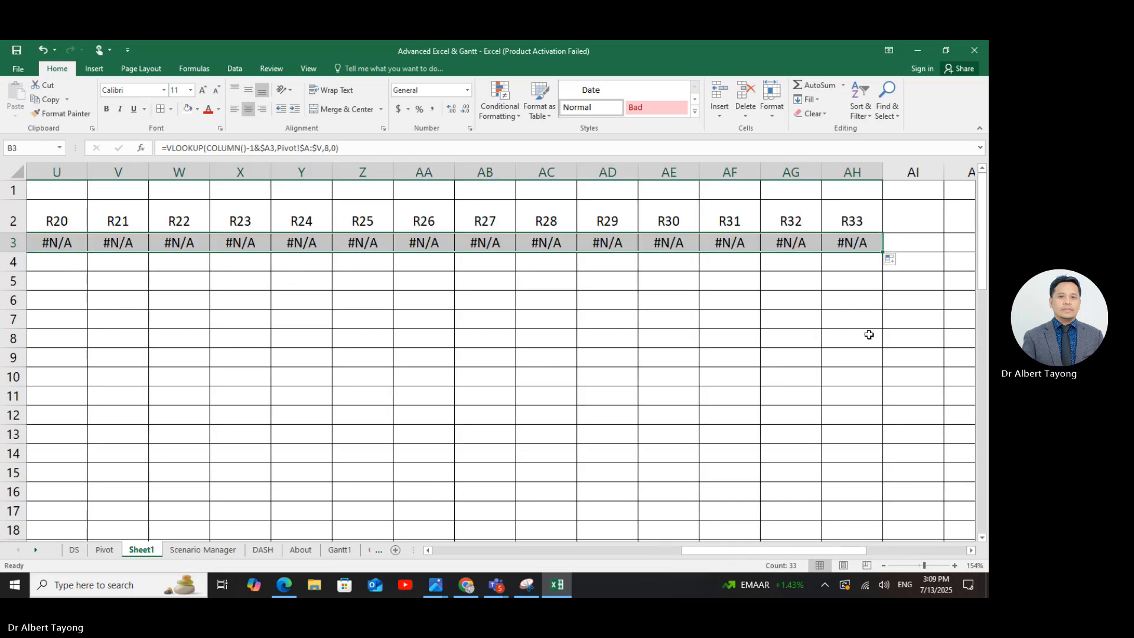
{"action": "left_click_drag", "start_coordinate": [742, 547], "coordinate": [495, 550]}
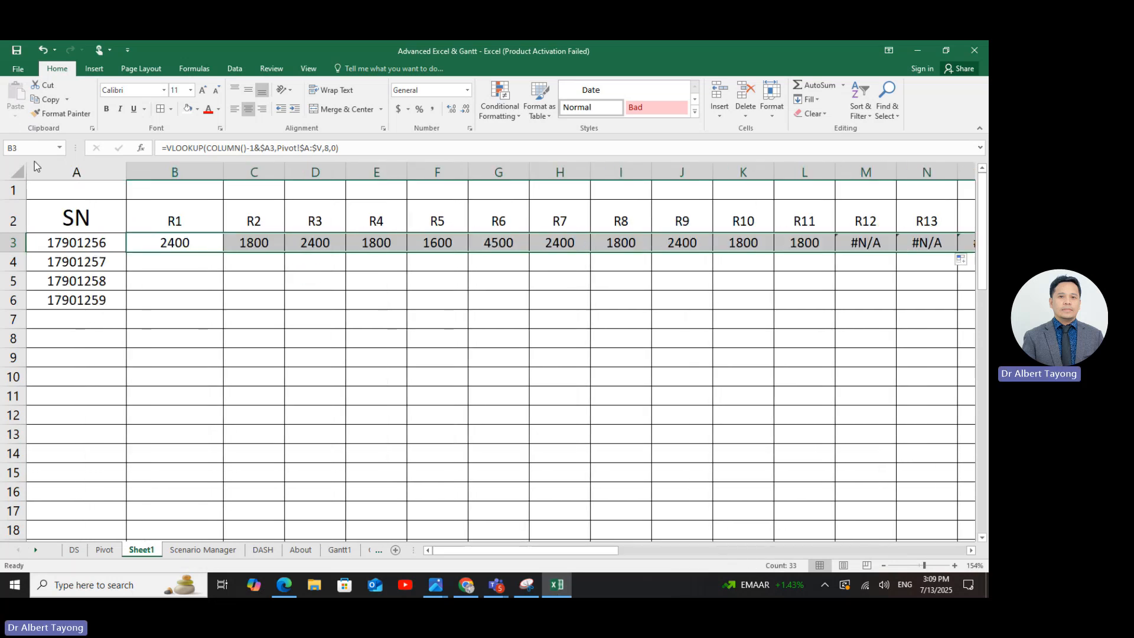
- Examine the lookup results along row 3, comparing the cells that return revenues with those that return errors
{"action": "left_click", "coordinate": [310, 376]}
{"action": "left_click_drag", "start_coordinate": [204, 244], "coordinate": [827, 243]}
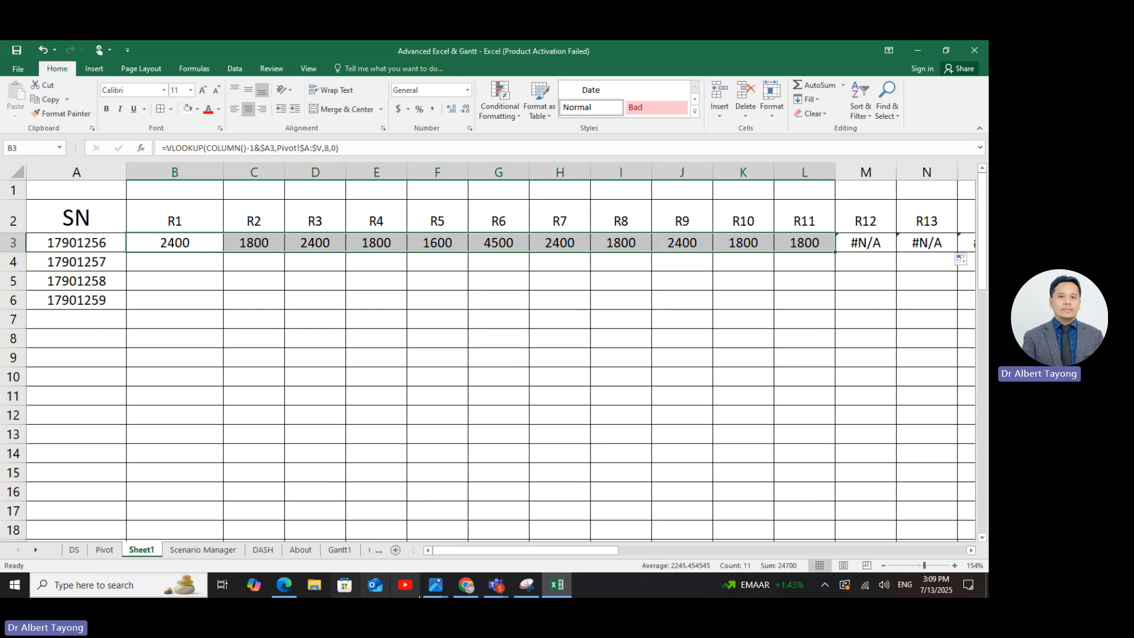
{"action": "left_click_drag", "start_coordinate": [466, 547], "coordinate": [554, 551]}
{"action": "left_click", "coordinate": [369, 247]}
{"action": "left_click", "coordinate": [419, 254]}
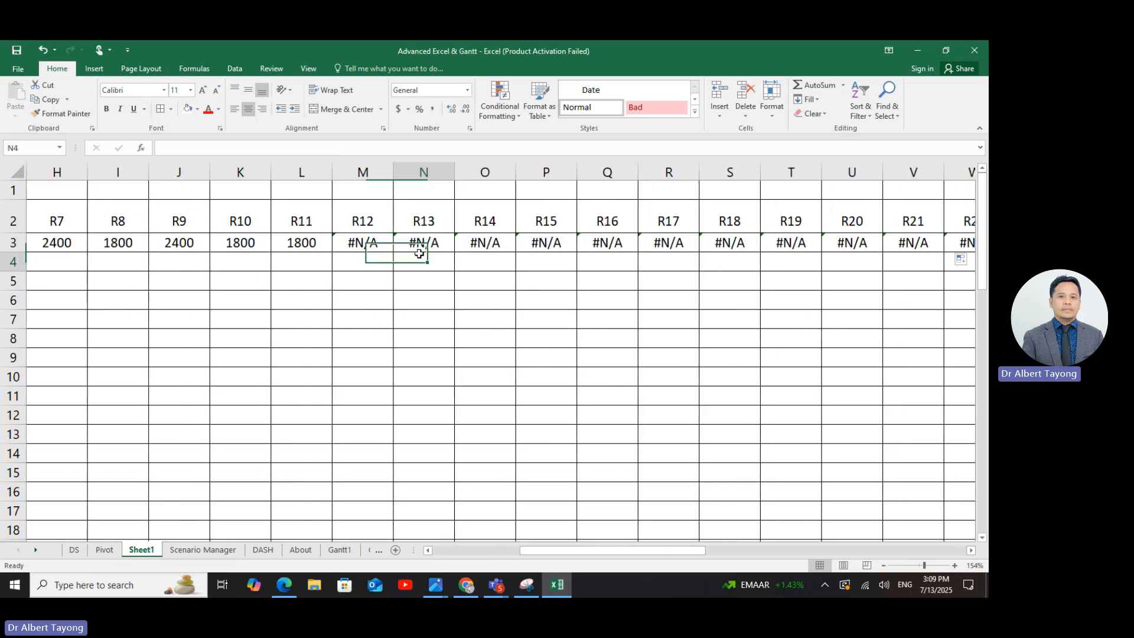
{"action": "left_click", "coordinate": [471, 243]}
{"action": "left_click", "coordinate": [364, 244]}
{"action": "left_click_drag", "start_coordinate": [363, 243], "coordinate": [969, 243]}
{"action": "left_click_drag", "start_coordinate": [667, 551], "coordinate": [502, 555]}
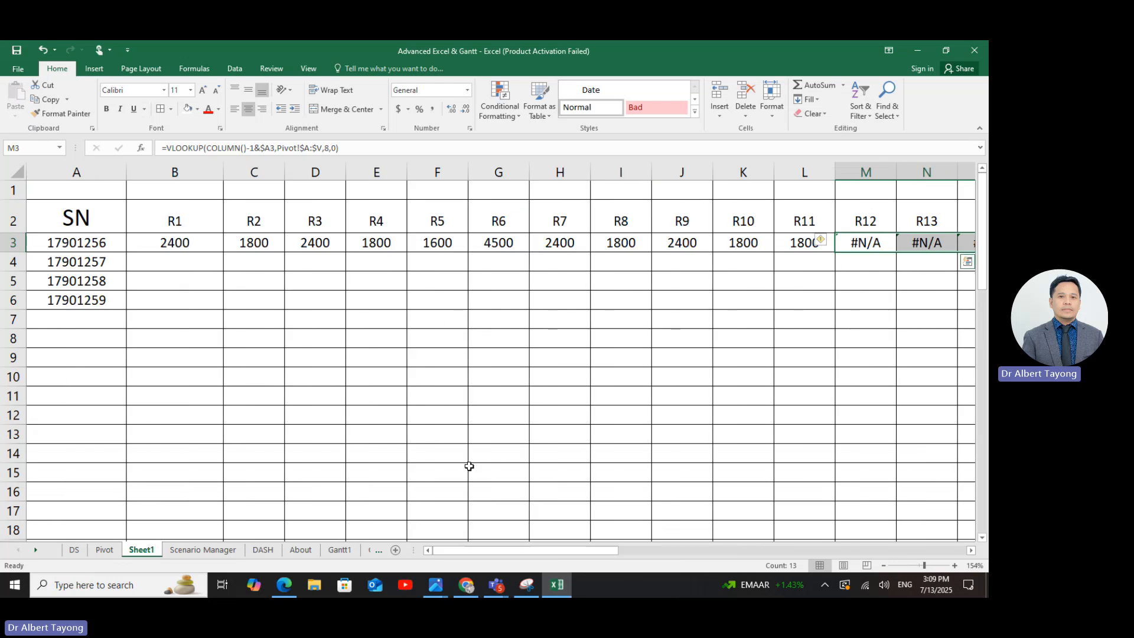
{"action": "left_click", "coordinate": [513, 398]}
{"action": "left_click", "coordinate": [864, 253]}
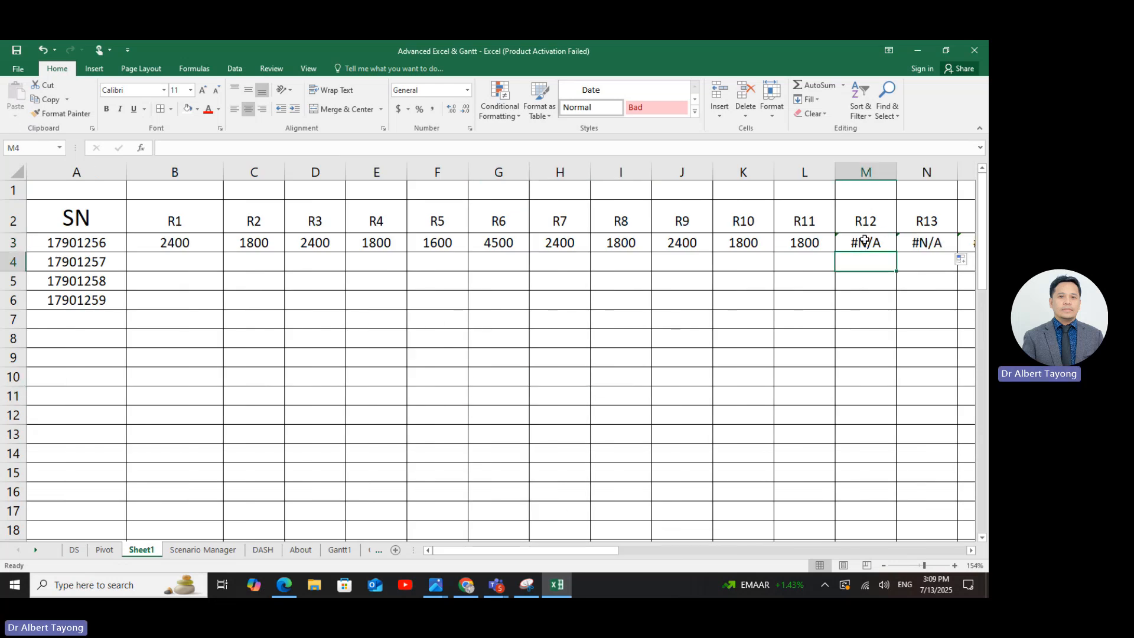
{"action": "left_click", "coordinate": [861, 240]}
{"action": "left_click", "coordinate": [678, 328]}
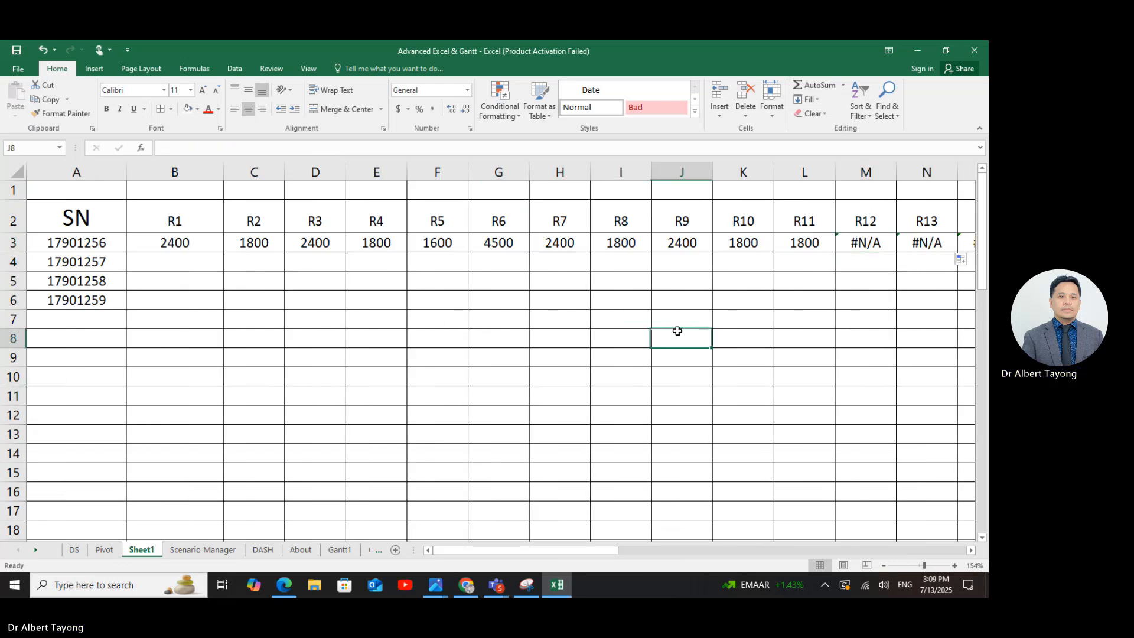
- Wrap B3's VLOOKUP in IFERROR with an empty string "" as the value if error, and review the formula
{"action": "left_click", "coordinate": [172, 237]}
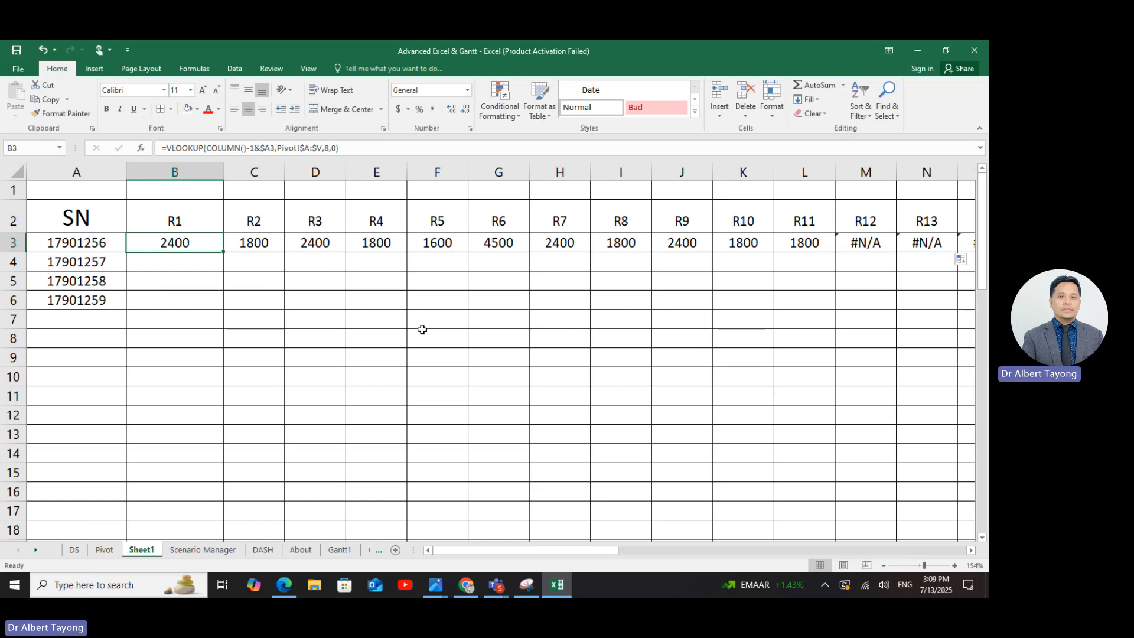
{"action": "left_click", "coordinate": [167, 149]}
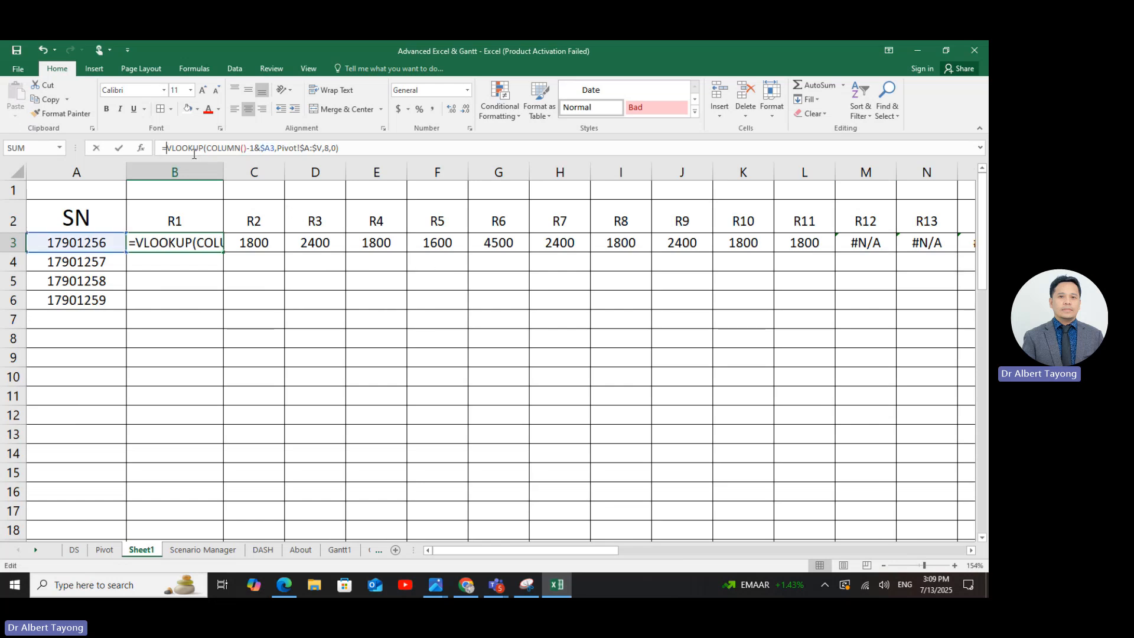
{"action": "double_click", "coordinate": [157, 244]}
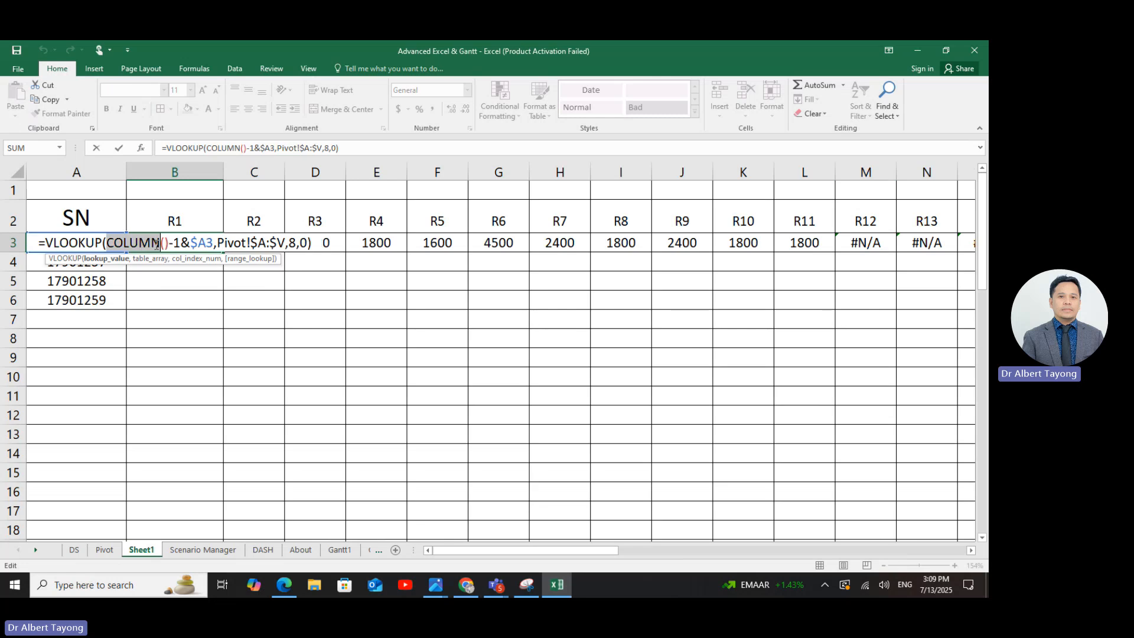
{"action": "left_click", "coordinate": [49, 241]}
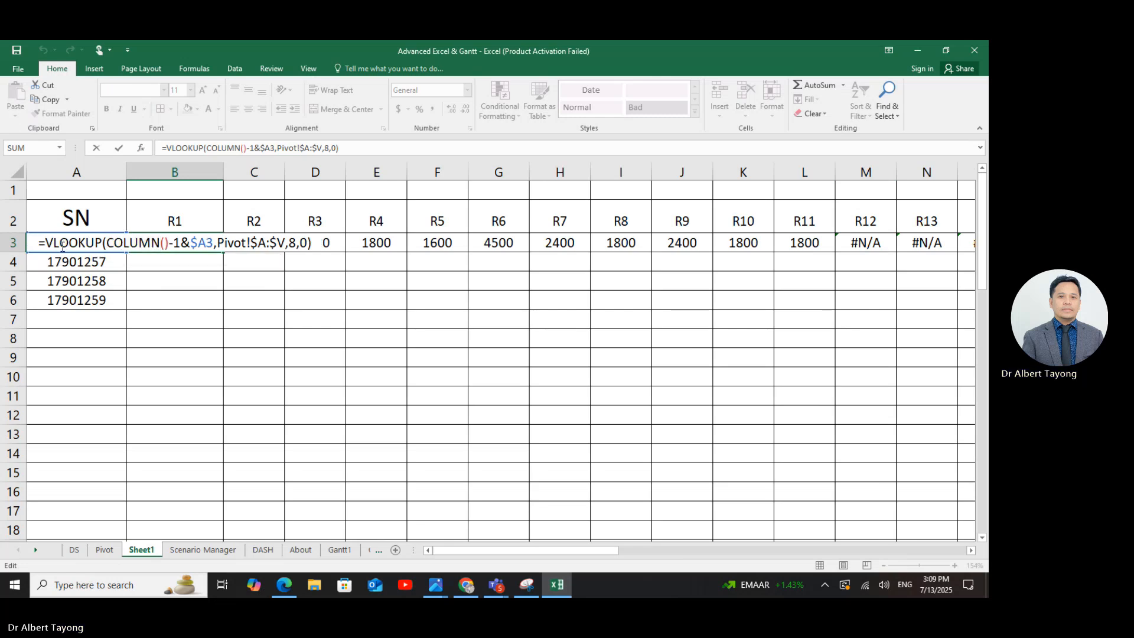
{"action": "type", "text": "IFE"}
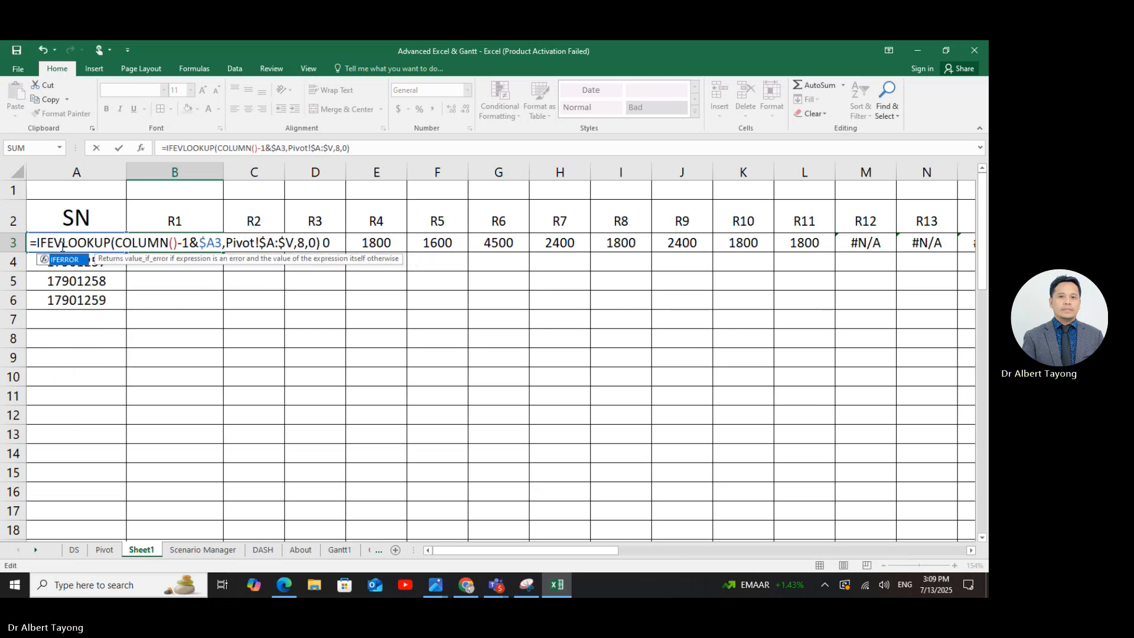
{"action": "key", "text": "Tab"}
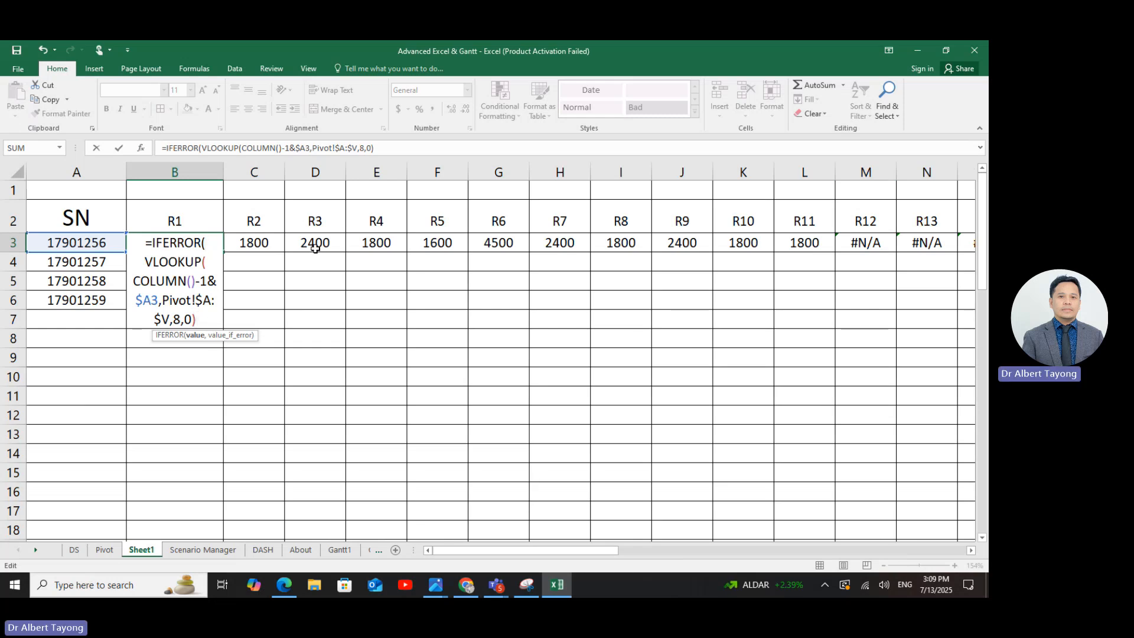
{"action": "type", "text": ","}
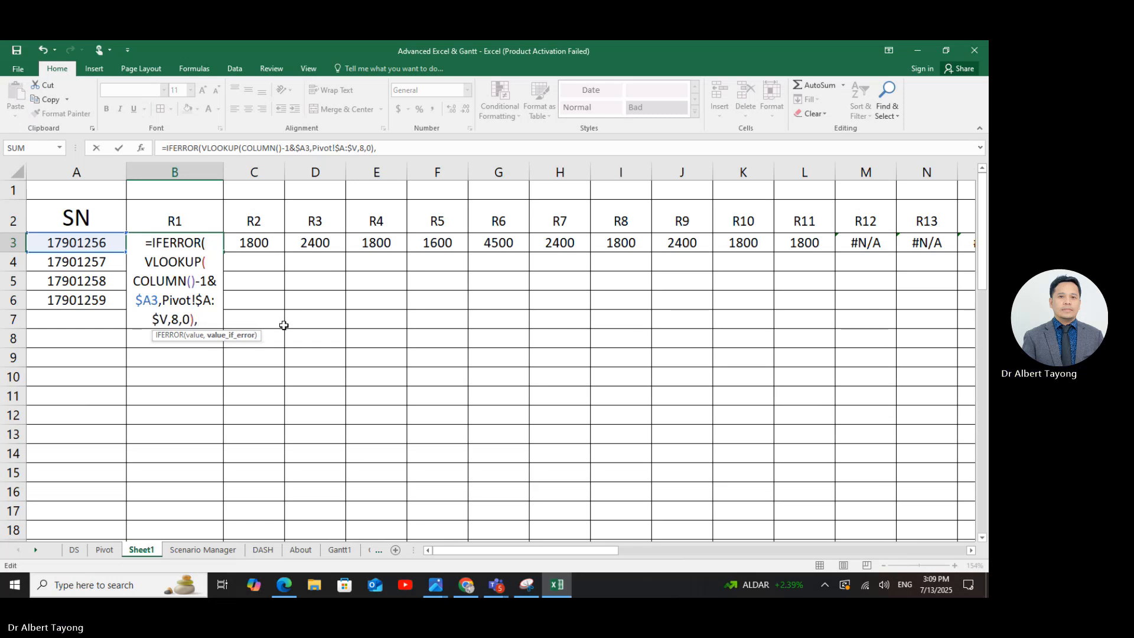
{"action": "type", "text": "\"\""}
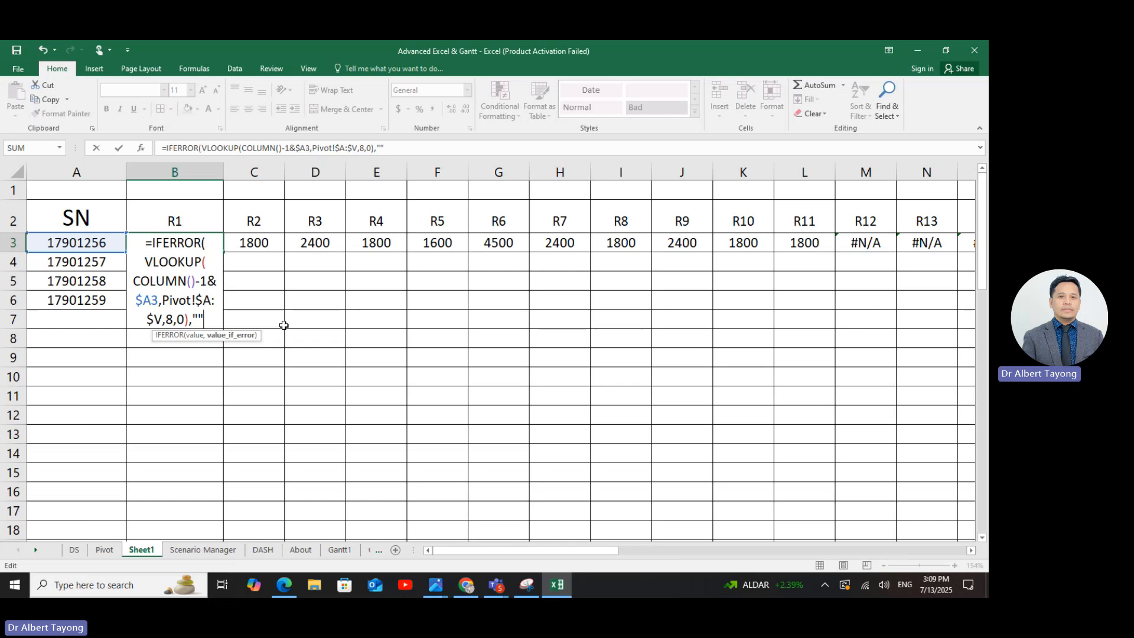
{"action": "type", "text": ")"}
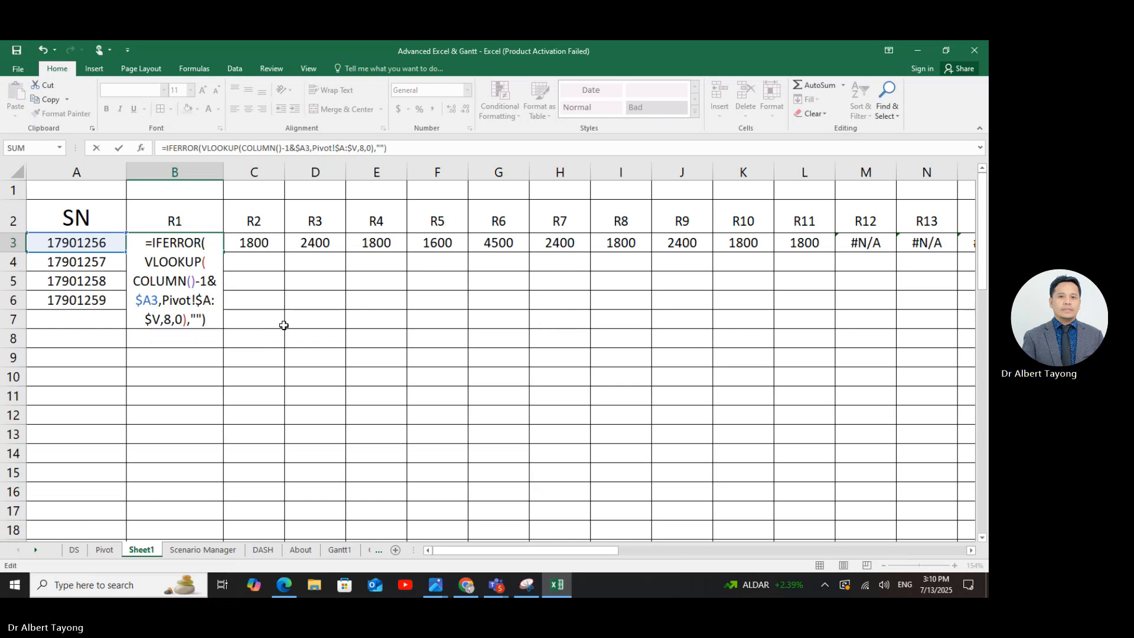
{"action": "key", "text": "Return"}
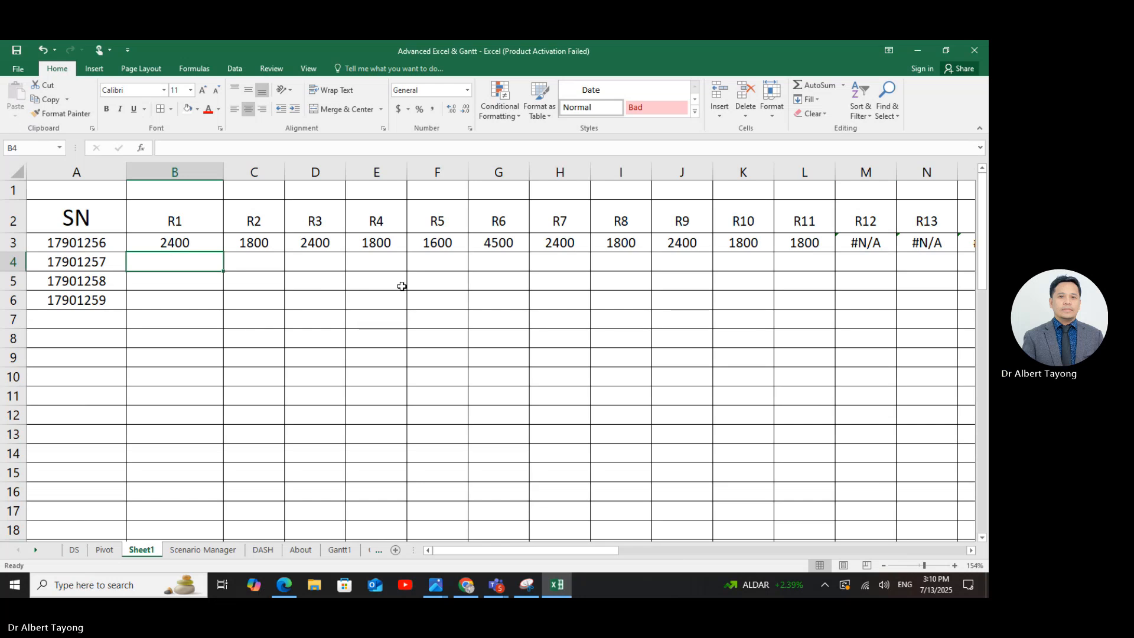
{"action": "left_click", "coordinate": [203, 244]}
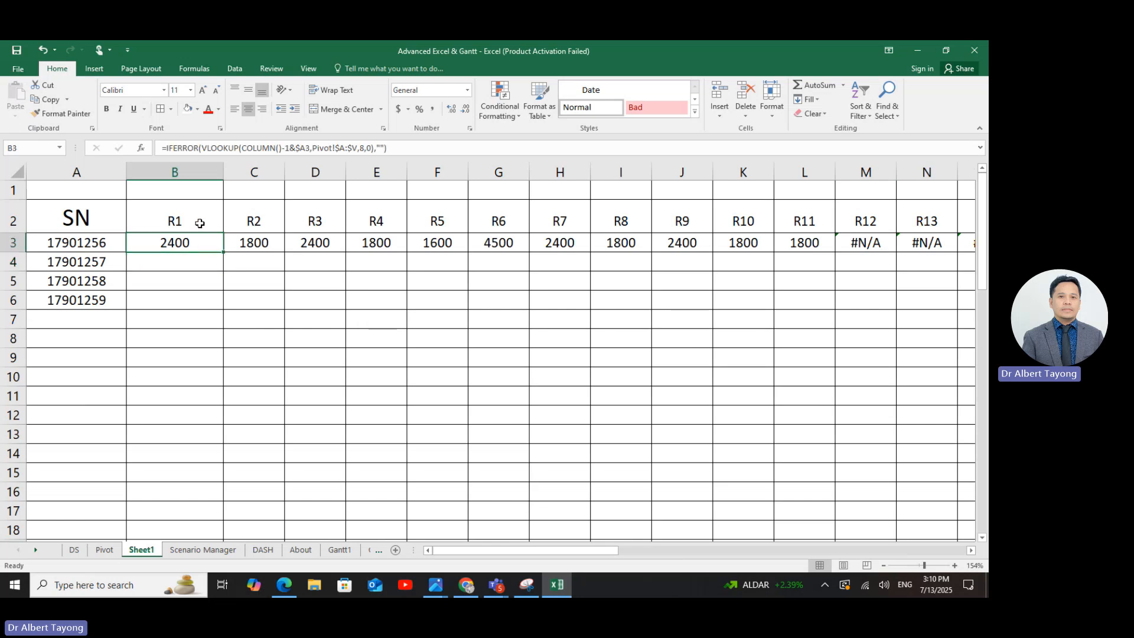
{"action": "double_click", "coordinate": [188, 244]}
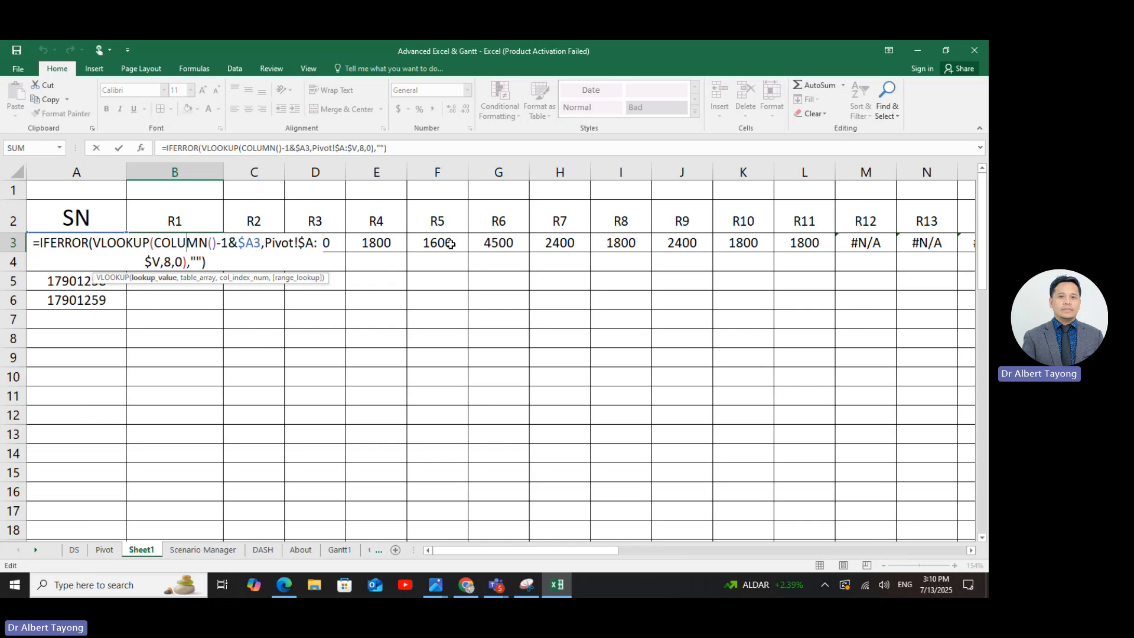
{"action": "key", "text": "Return"}
- Fill the IFERROR formula from B3 across row 3 to AH3, under R33
{"action": "left_click", "coordinate": [195, 246]}
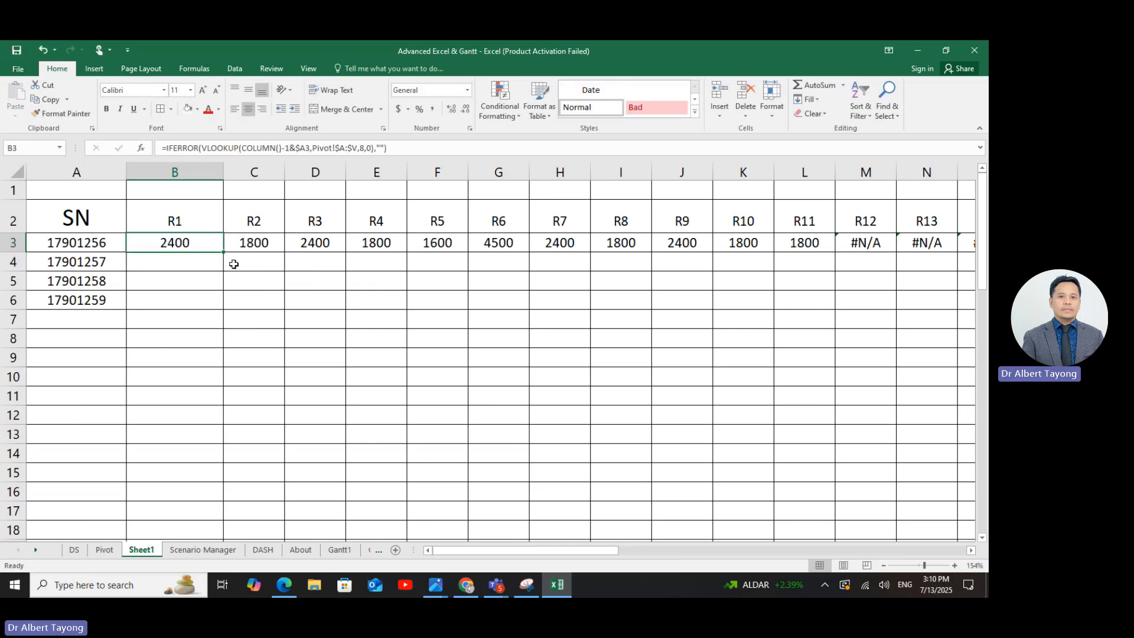
{"action": "left_click_drag", "start_coordinate": [225, 253], "coordinate": [944, 251]}
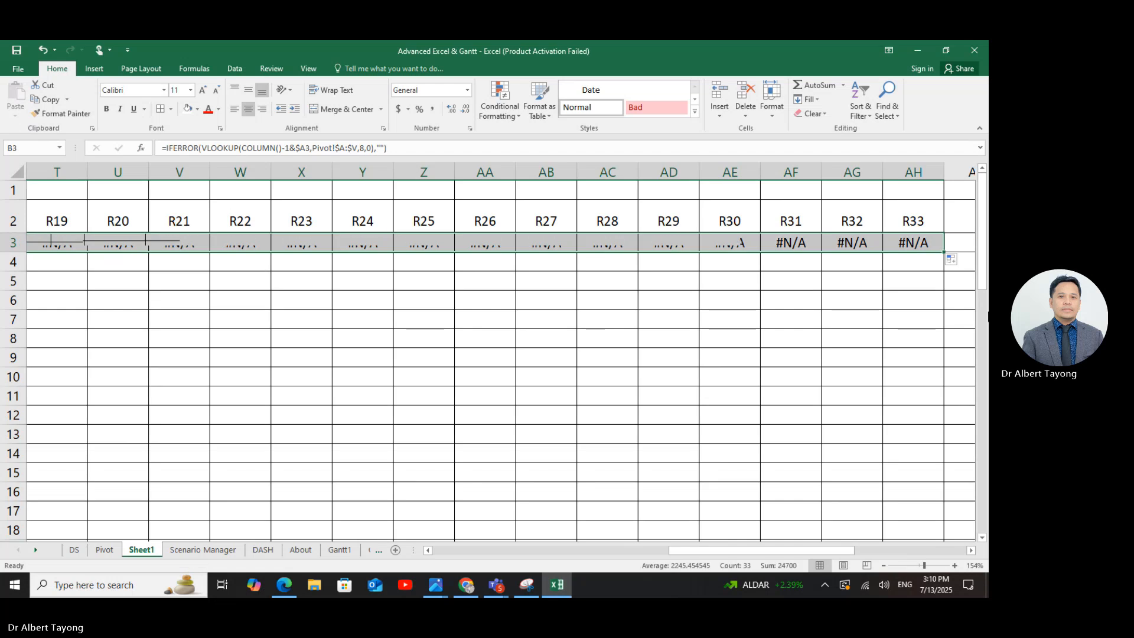
{"action": "left_click_drag", "start_coordinate": [839, 547], "coordinate": [951, 558]}
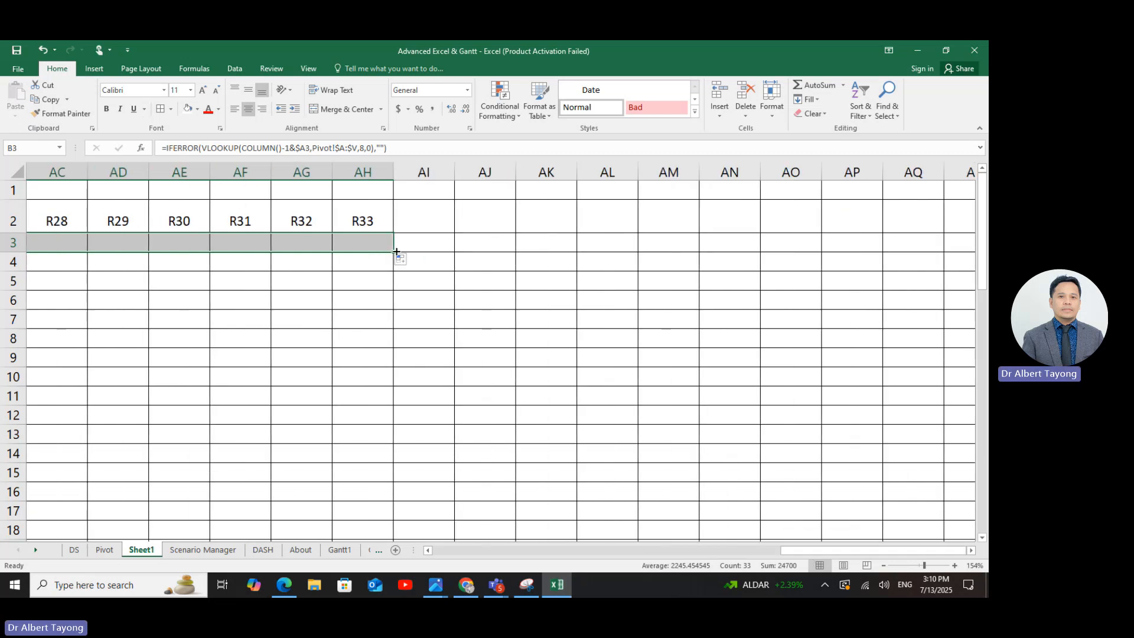
- Fill the formulas in B3:AH3 down beyond the last SN row and review the completed revenue table
{"action": "left_click_drag", "start_coordinate": [396, 253], "coordinate": [498, 539]}
{"action": "left_click_drag", "start_coordinate": [795, 548], "coordinate": [446, 549]}
{"action": "left_click", "coordinate": [454, 392]}
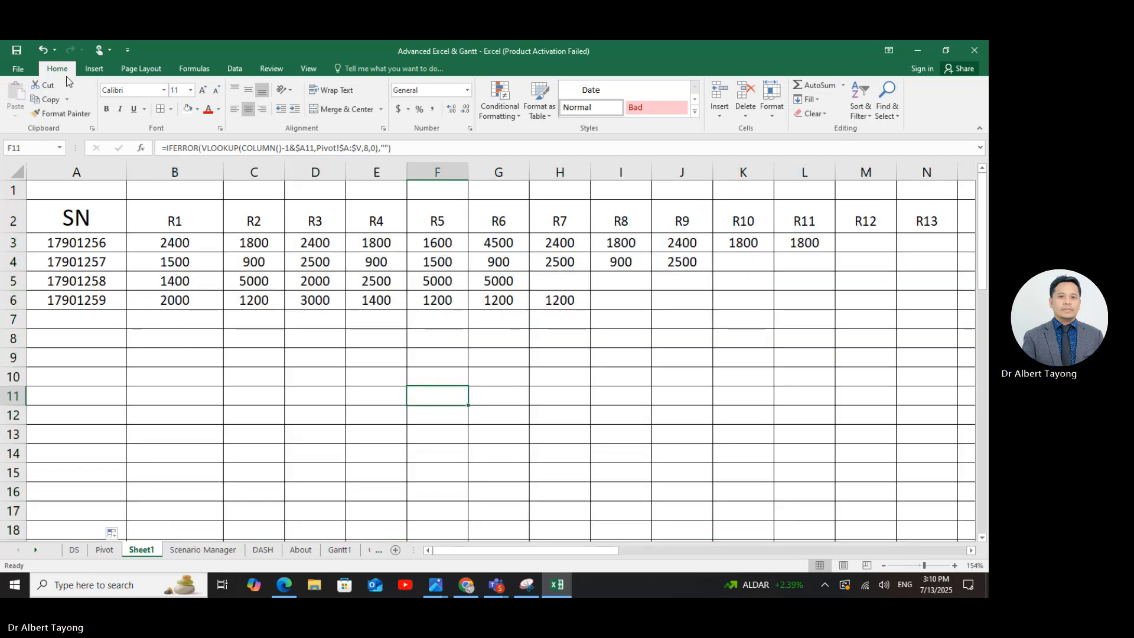
{"action": "left_click", "coordinate": [778, 353]}
{"action": "left_click_drag", "start_coordinate": [220, 245], "coordinate": [878, 309]}
{"action": "left_click", "coordinate": [805, 395]}
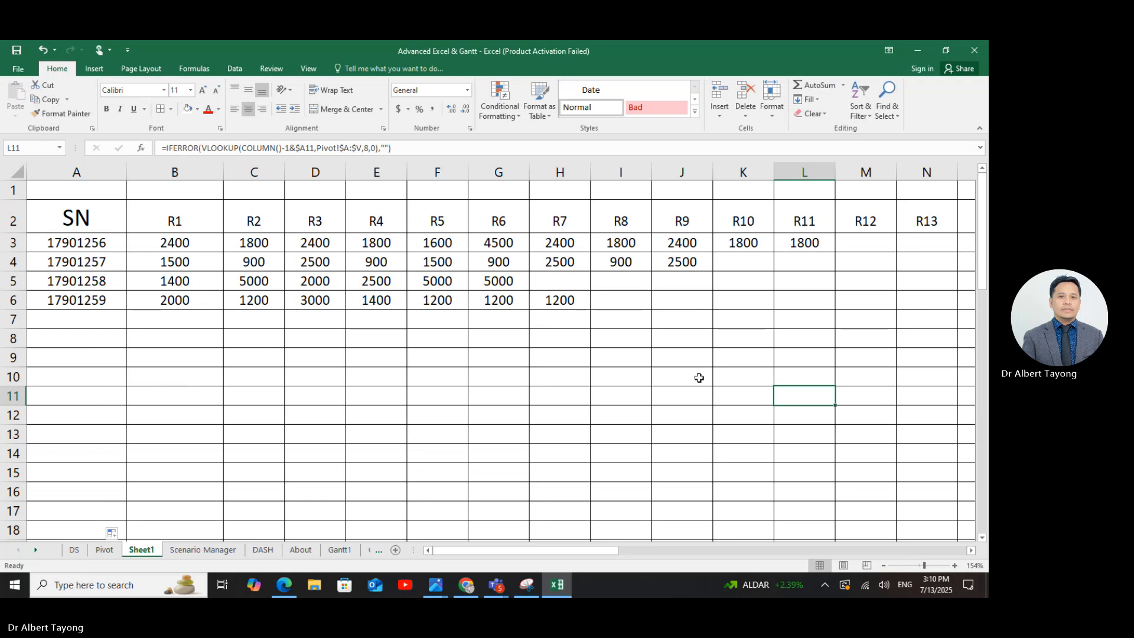
- Select B5:G5 in Sheet1 to check the count and sum of the third SN's revenues
{"action": "left_click", "coordinate": [88, 285]}
{"action": "key", "text": "Right"}
{"action": "left_click_drag", "start_coordinate": [195, 278], "coordinate": [508, 282]}
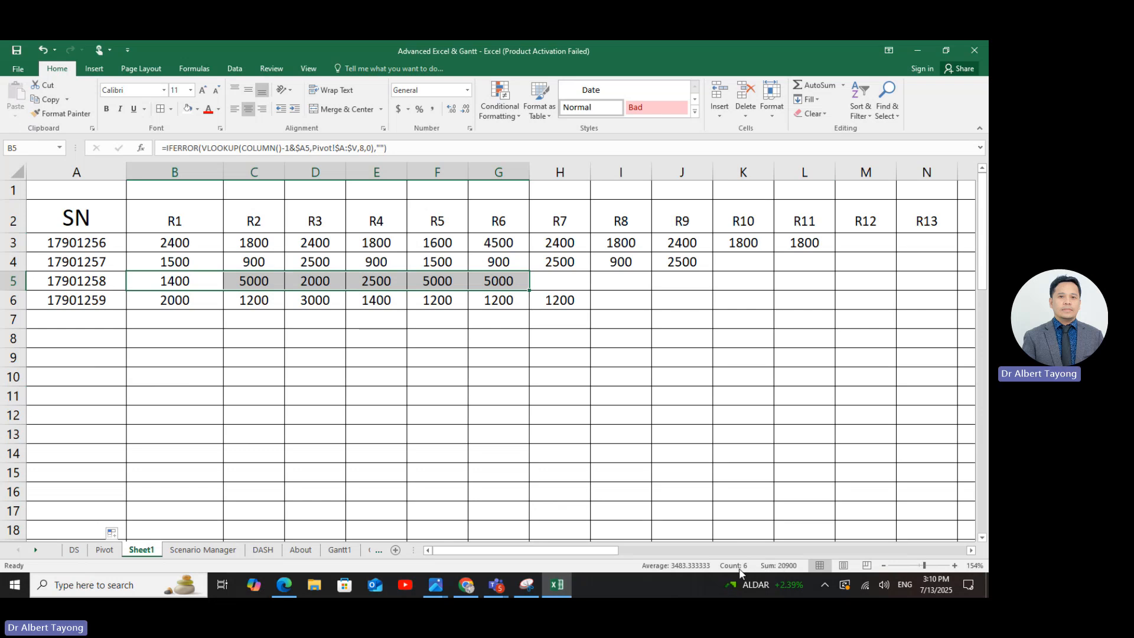
- Filter the Pivot sheet's SN column to the SN from Sheet1's row 5 and select its revenues in column H for comparison
{"action": "left_click", "coordinate": [102, 550]}
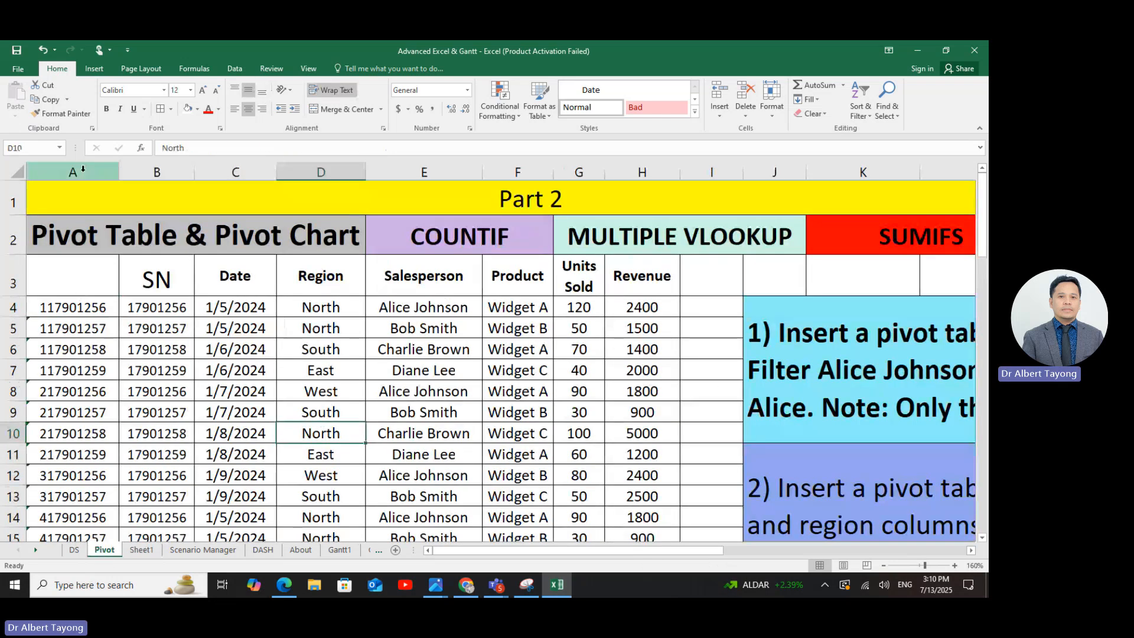
{"action": "left_click", "coordinate": [152, 176]}
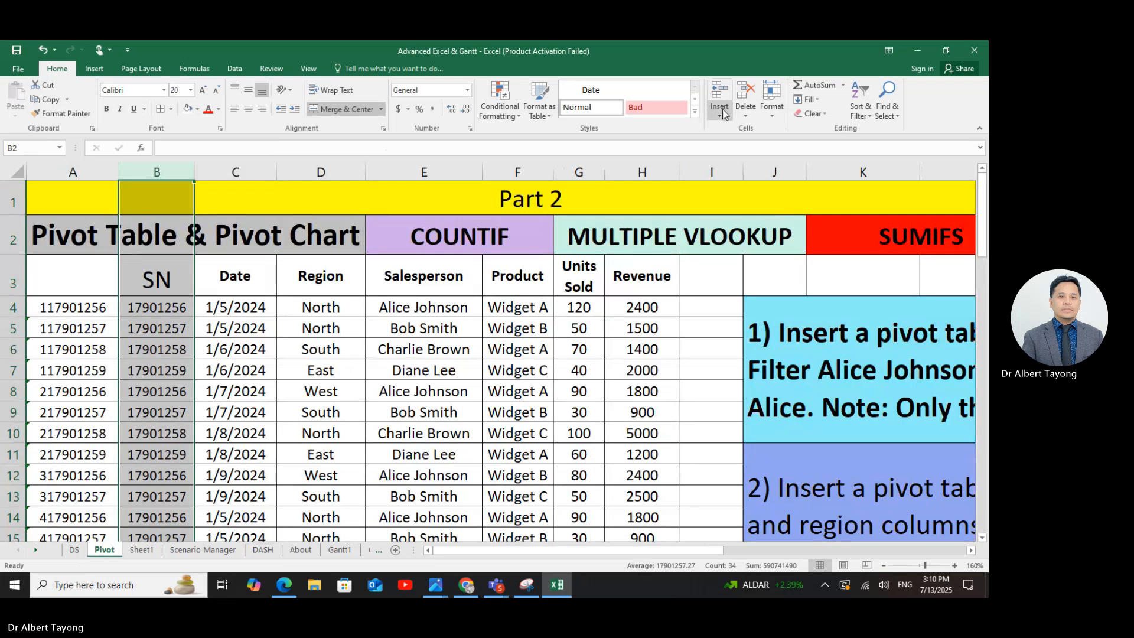
{"action": "left_click", "coordinate": [866, 112]}
{"action": "left_click", "coordinate": [892, 180]}
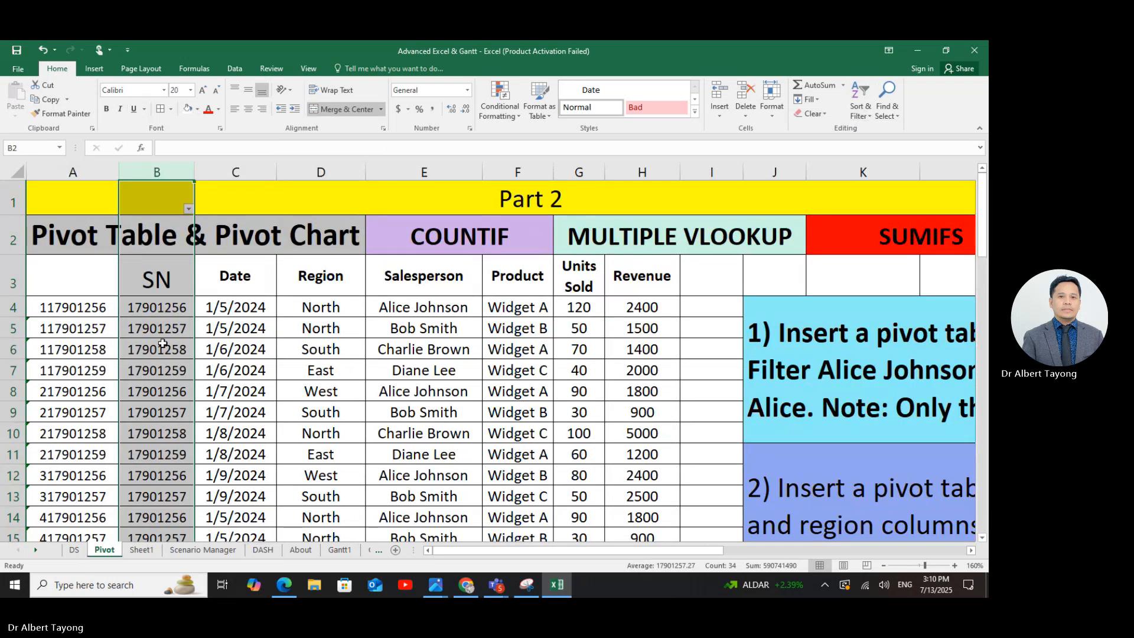
{"action": "left_click", "coordinate": [188, 209]}
{"action": "left_click", "coordinate": [83, 328]}
{"action": "left_click", "coordinate": [83, 358]}
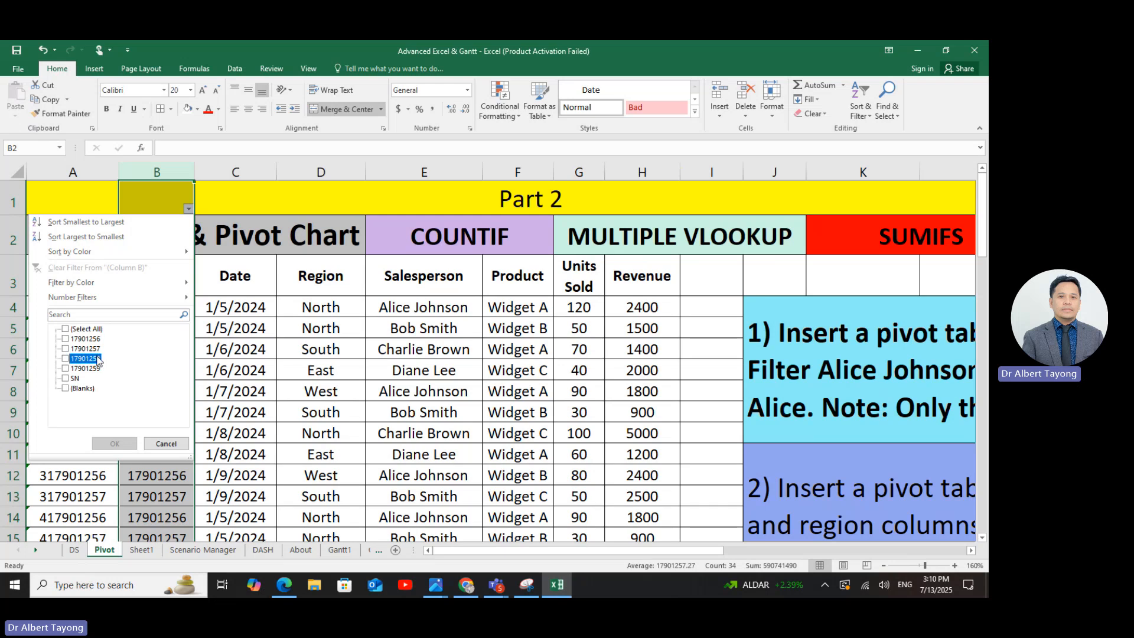
{"action": "left_click", "coordinate": [114, 444]}
{"action": "left_click", "coordinate": [235, 420]}
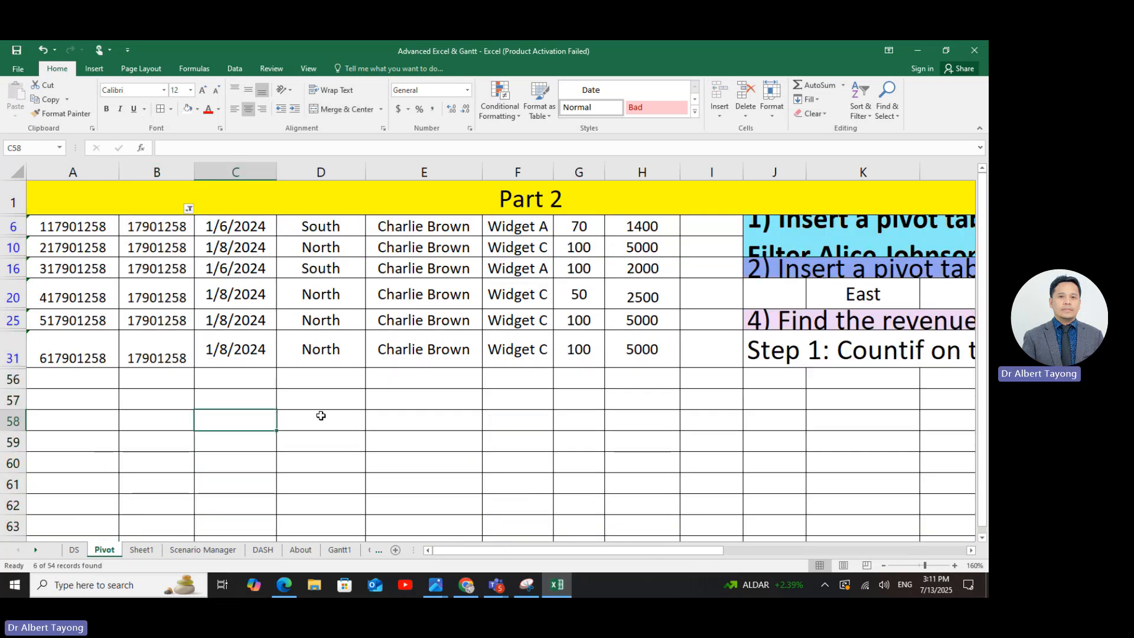
{"action": "left_click_drag", "start_coordinate": [643, 227], "coordinate": [643, 354]}
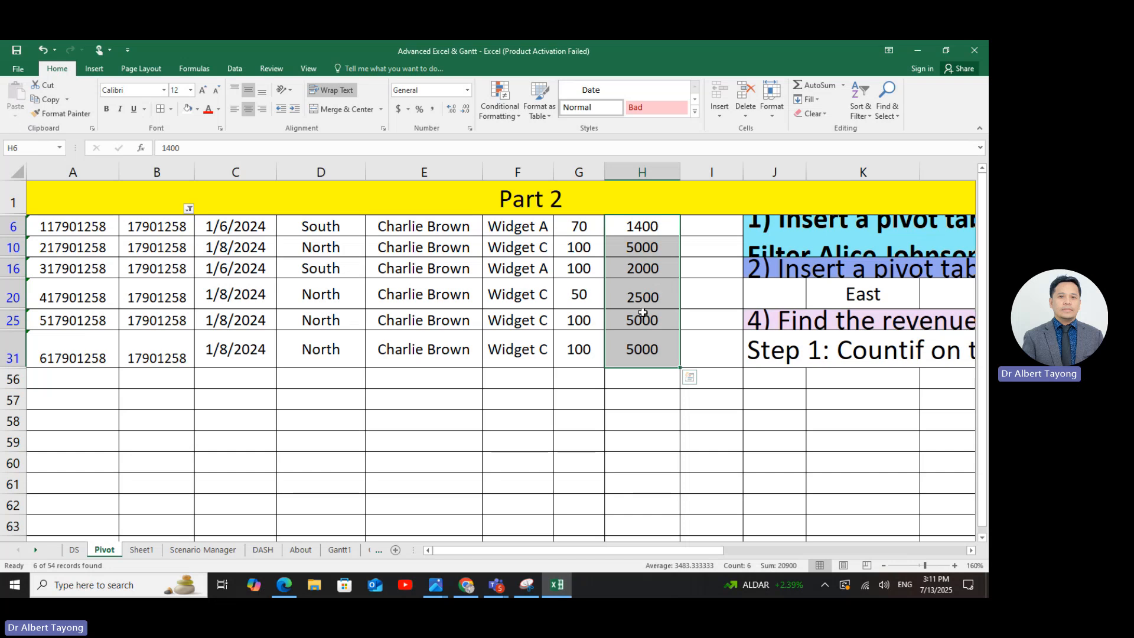
- Highlight the revenues in B5:G5 of Sheet1 with a yellow fill
{"action": "left_click", "coordinate": [141, 549]}
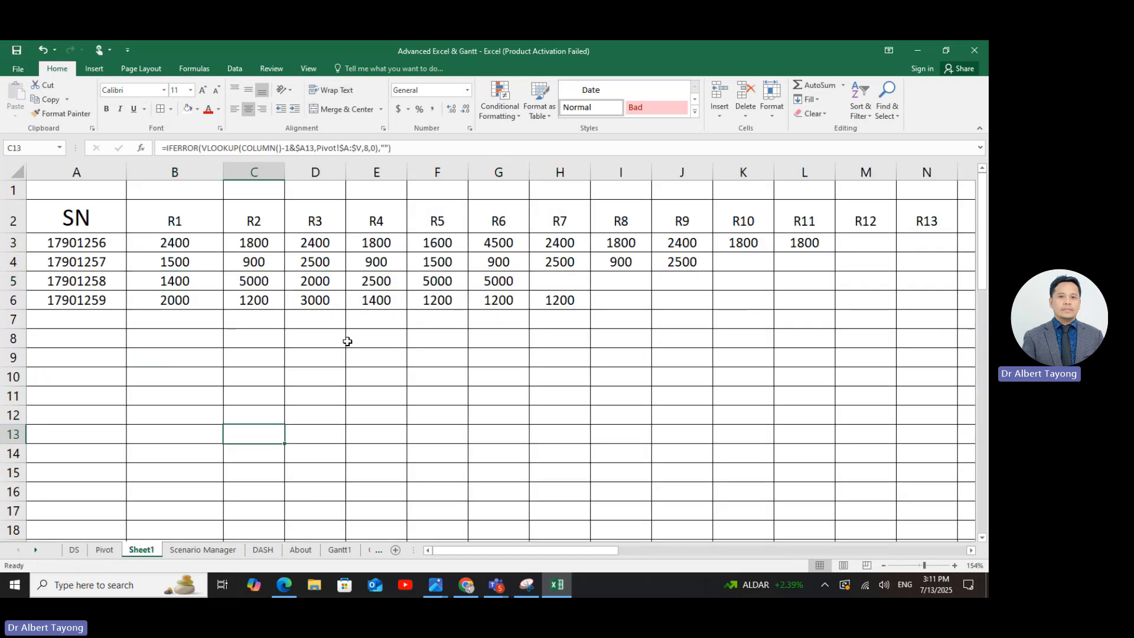
{"action": "left_click", "coordinate": [200, 286]}
{"action": "left_click_drag", "start_coordinate": [199, 285], "coordinate": [476, 286]}
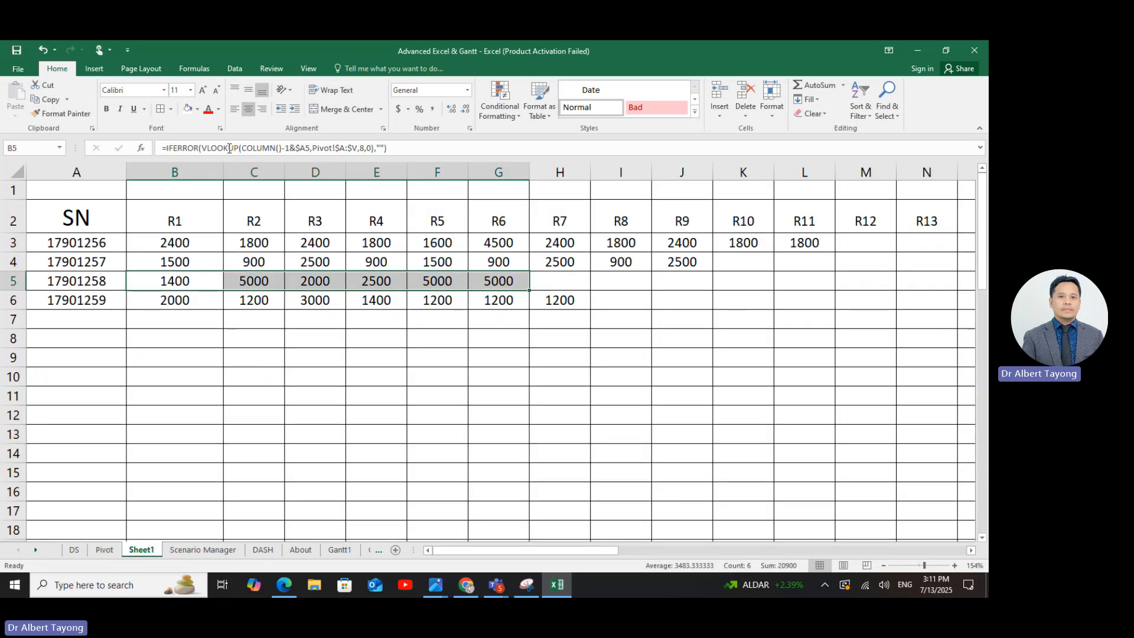
{"action": "left_click", "coordinate": [197, 108]}
{"action": "left_click", "coordinate": [213, 212]}
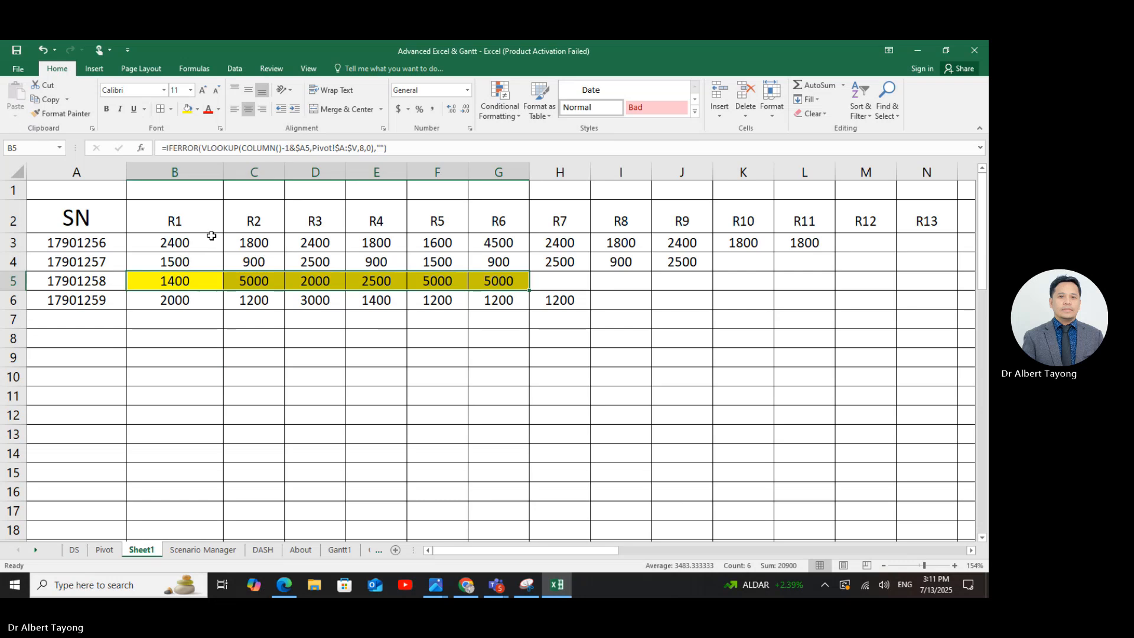
{"action": "left_click", "coordinate": [290, 412]}
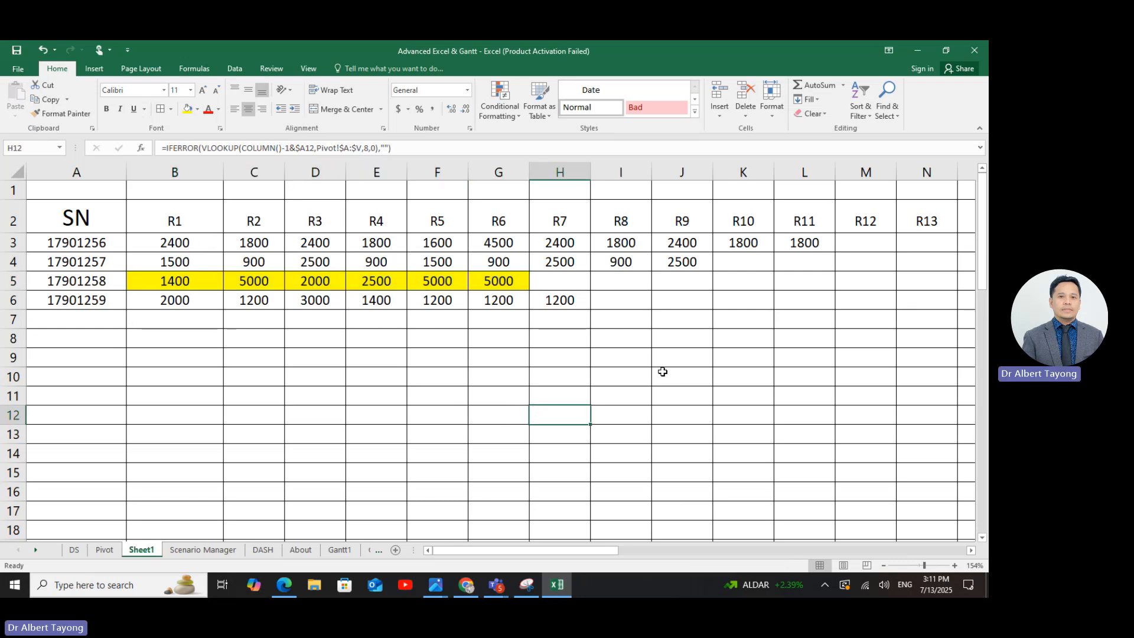
- Review the whole block of looked-up revenues in Sheet1 by selecting B3:M7
{"action": "left_click", "coordinate": [764, 277]}
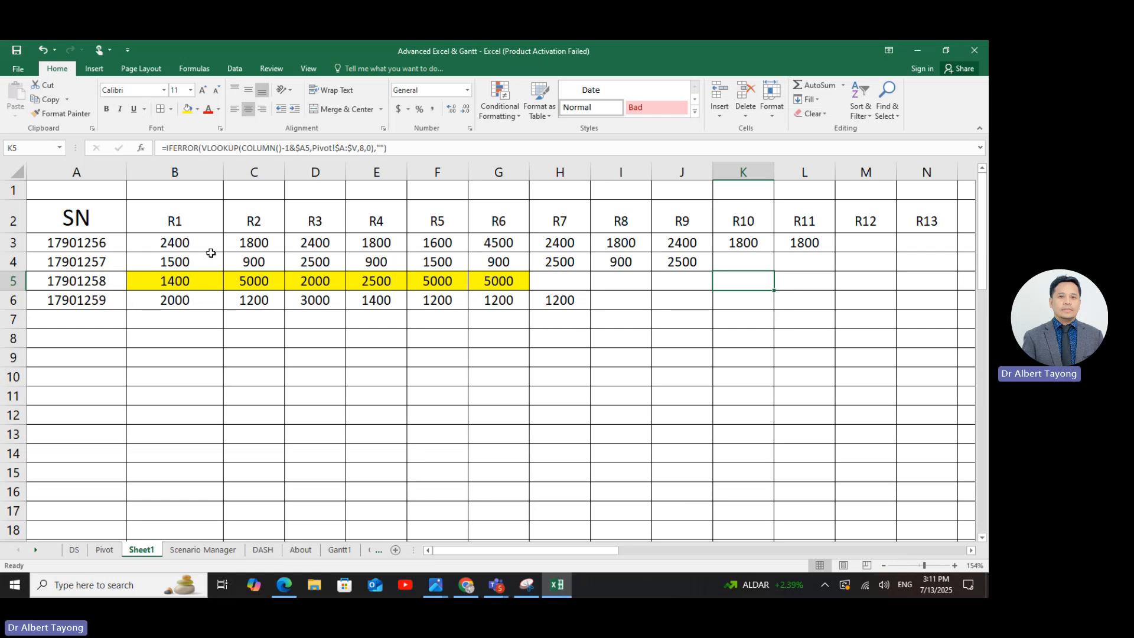
{"action": "left_click_drag", "start_coordinate": [210, 251], "coordinate": [951, 337]}
{"action": "left_click", "coordinate": [277, 449]}
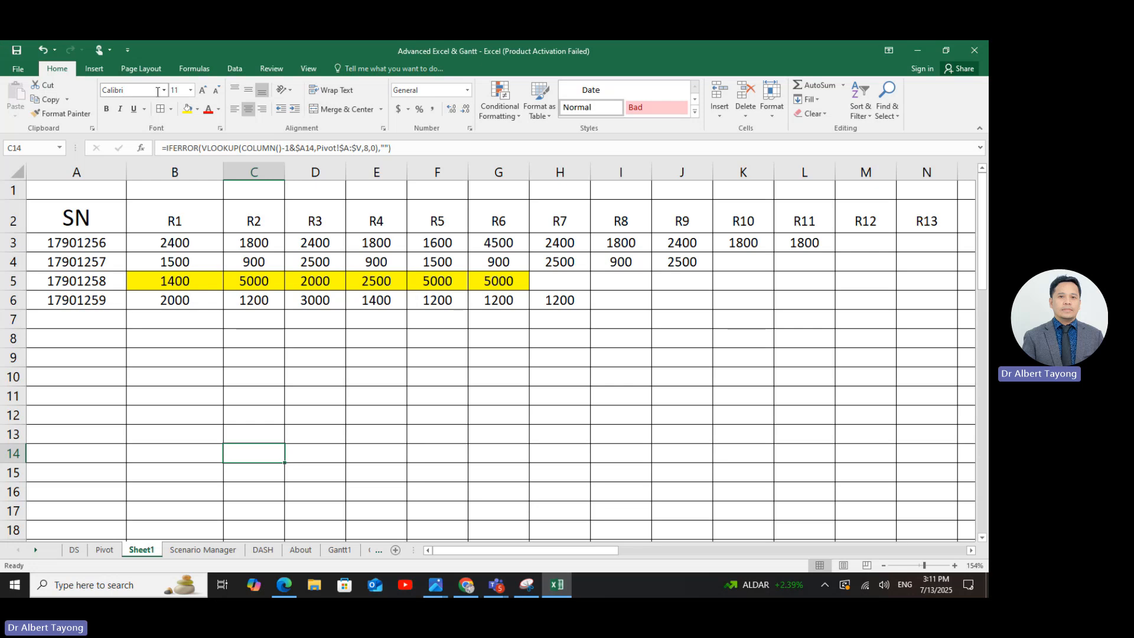
{"action": "left_click", "coordinate": [251, 342]}
{"action": "left_click_drag", "start_coordinate": [216, 246], "coordinate": [858, 324]}
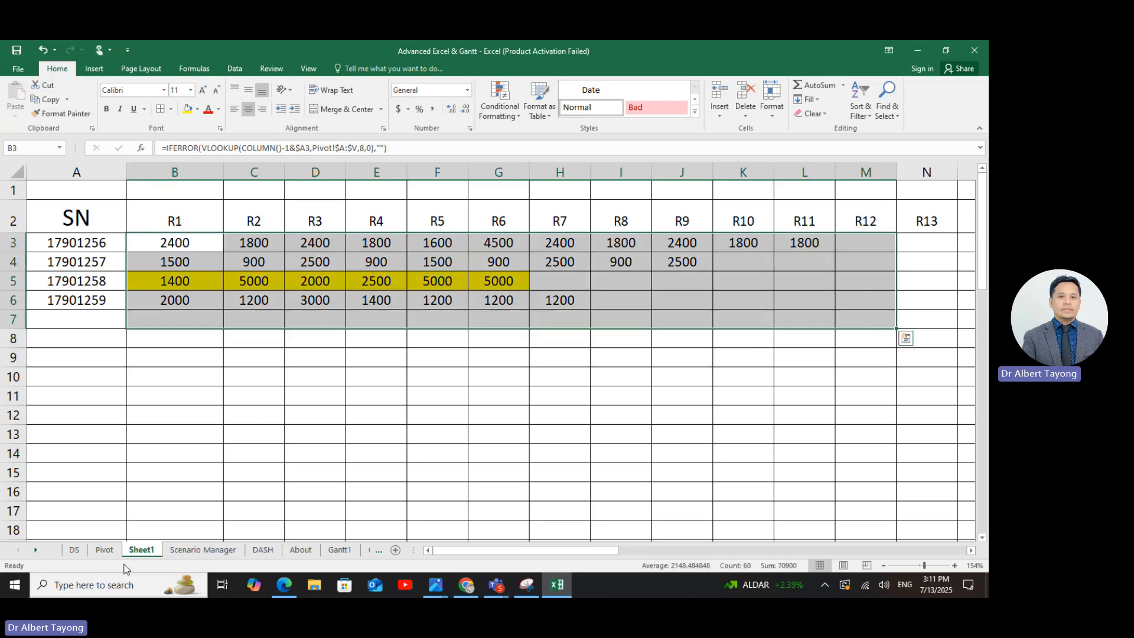
- Remove the SN filter from the Pivot sheet so that all records show again
{"action": "left_click", "coordinate": [104, 549]}
{"action": "left_click_drag", "start_coordinate": [269, 502], "coordinate": [319, 484]}
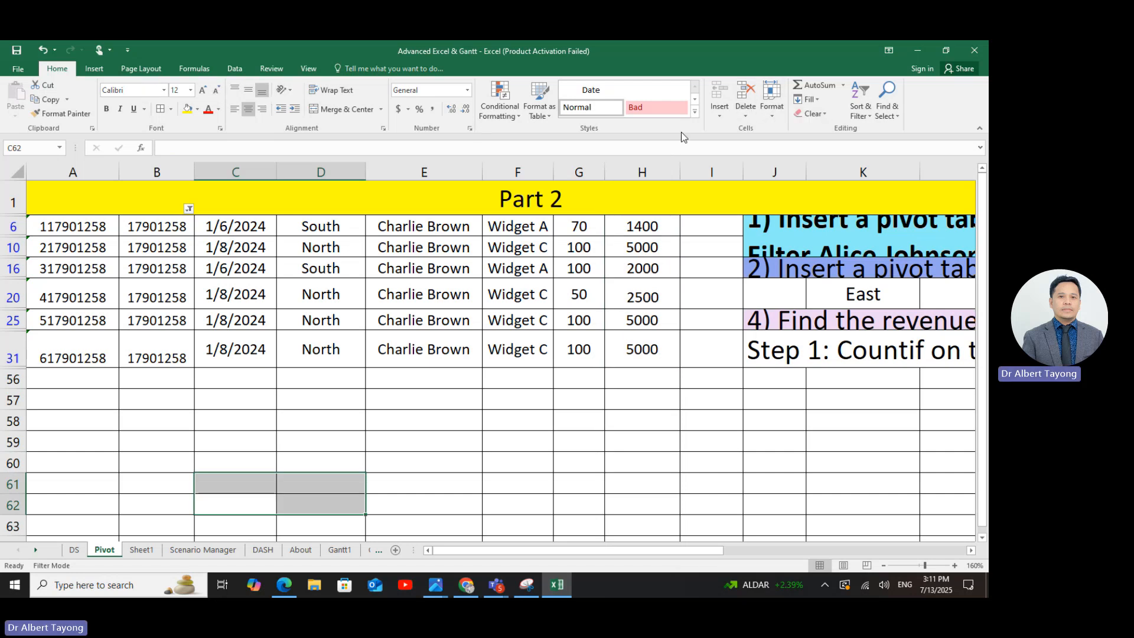
{"action": "left_click", "coordinate": [860, 109]}
{"action": "left_click", "coordinate": [892, 175]}
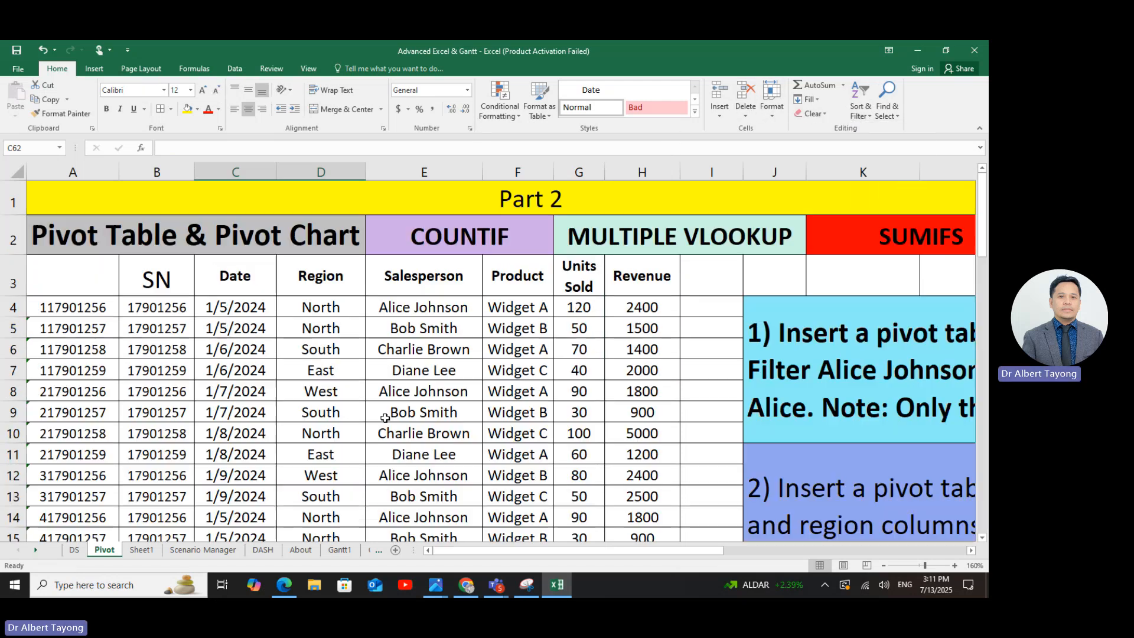
{"action": "left_click", "coordinate": [399, 419]}
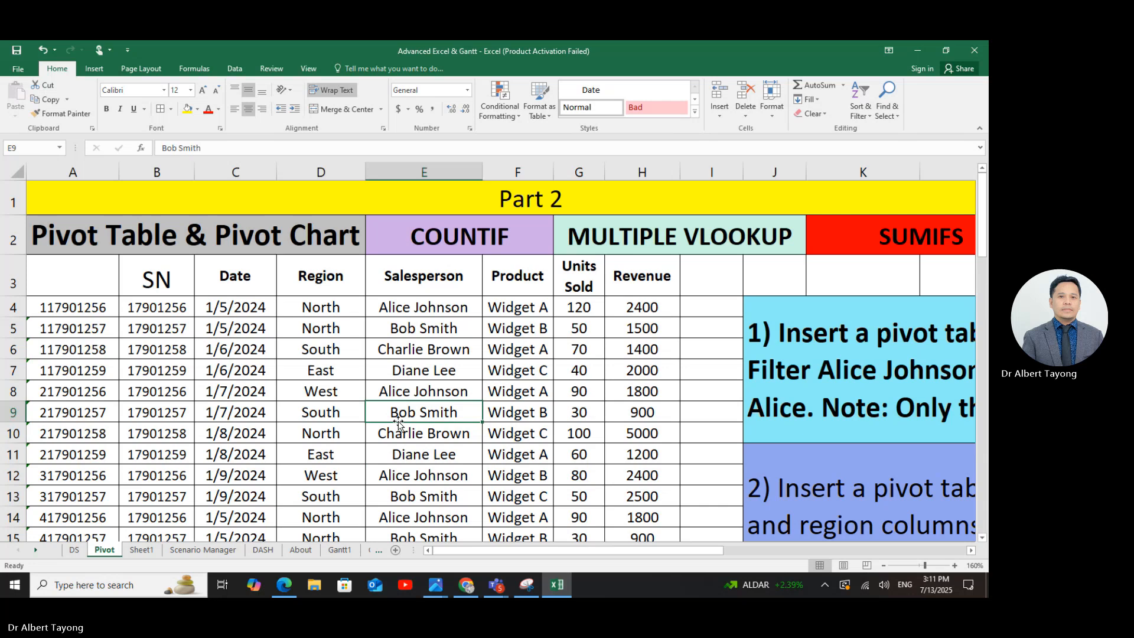
- Examine the COUNTIF helper keys in column A of the Pivot sheet against the SN column, starting at A4
{"action": "left_click", "coordinate": [164, 305]}
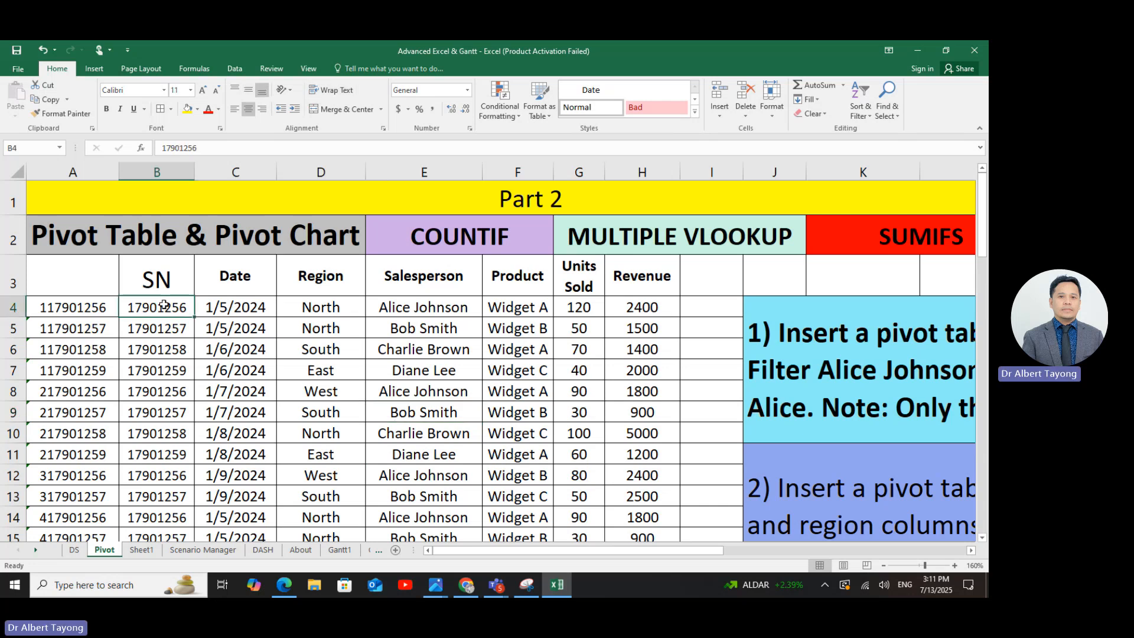
{"action": "left_click", "coordinate": [62, 307]}
{"action": "left_click_drag", "start_coordinate": [61, 307], "coordinate": [59, 534]}
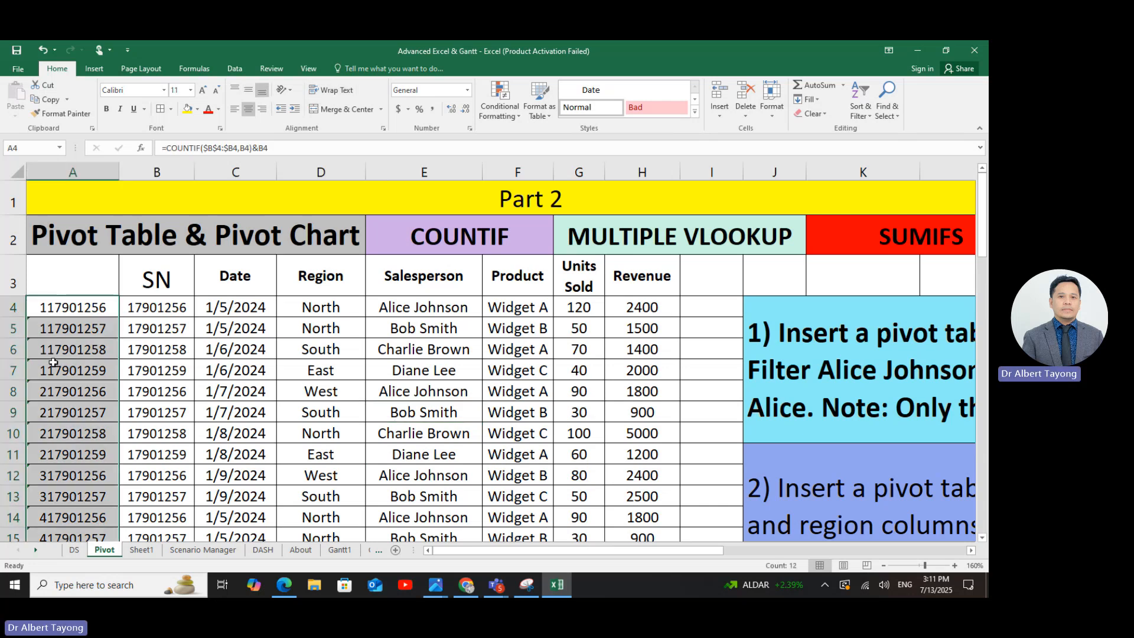
{"action": "left_click", "coordinate": [82, 308]}
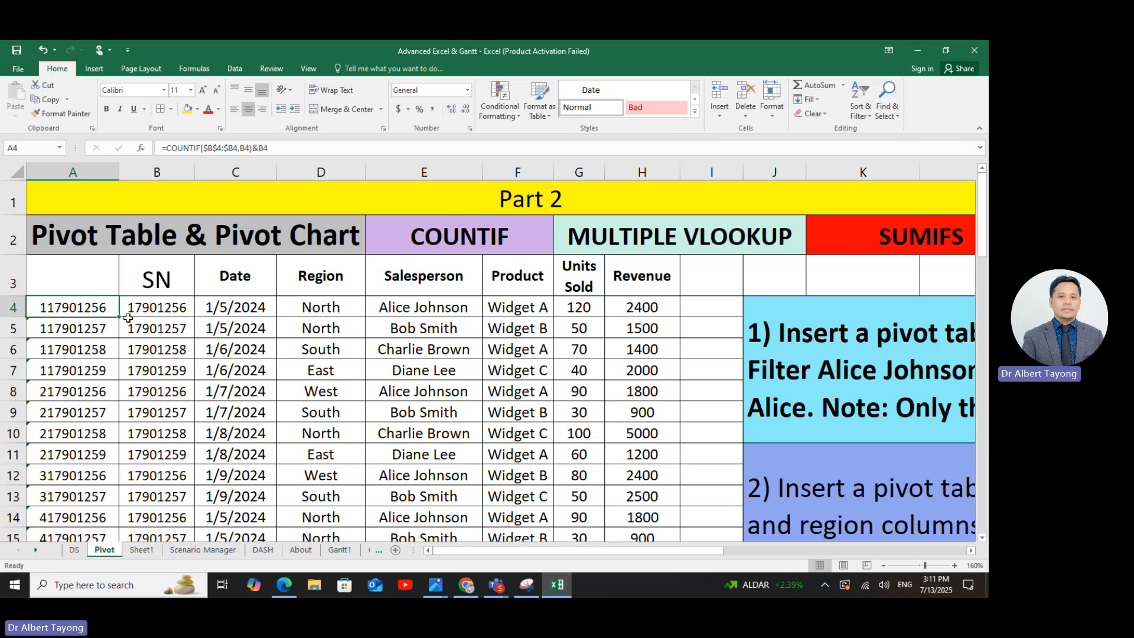
{"action": "left_click_drag", "start_coordinate": [253, 148], "coordinate": [162, 148]}
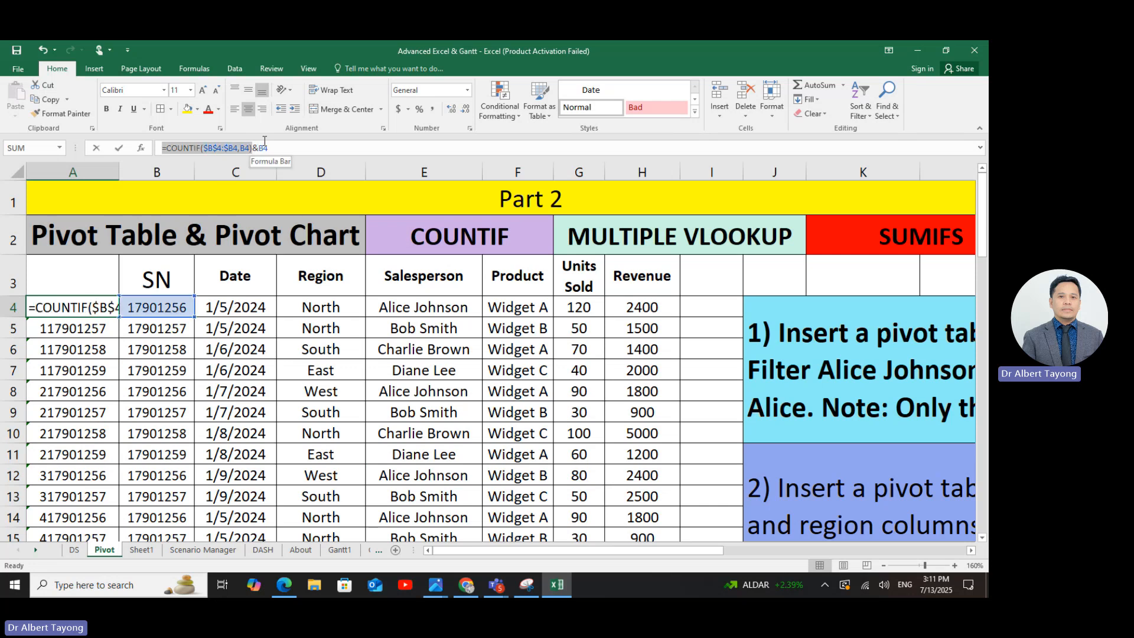
{"action": "type", "text": "="}
{"action": "left_click", "coordinate": [237, 349]}
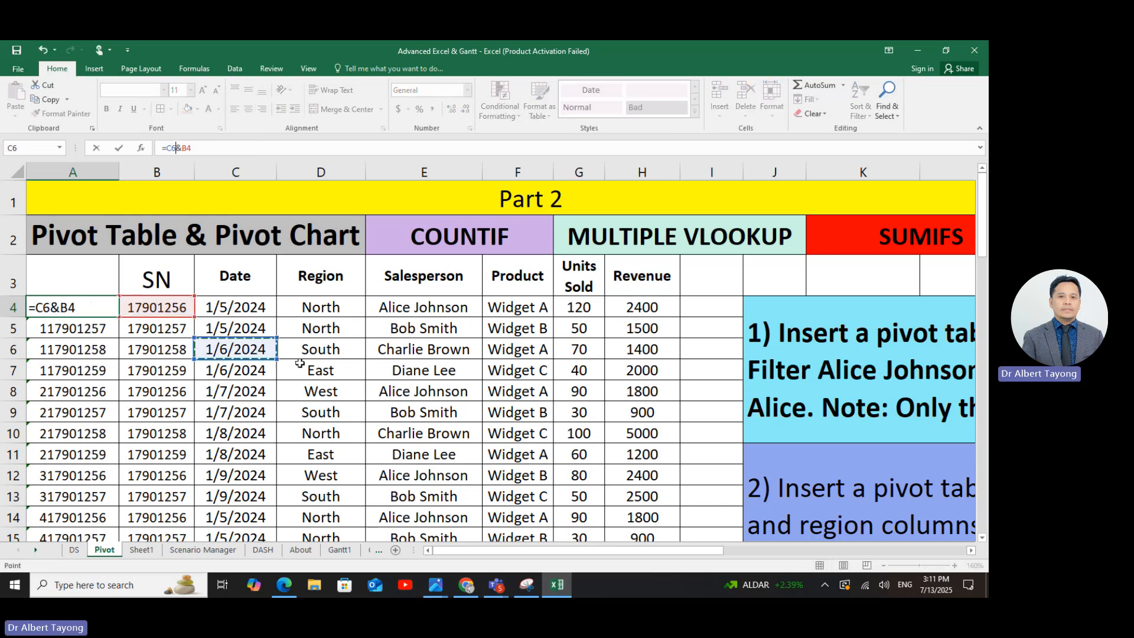
{"action": "left_click", "coordinate": [321, 412]}
{"action": "left_click", "coordinate": [154, 550]}
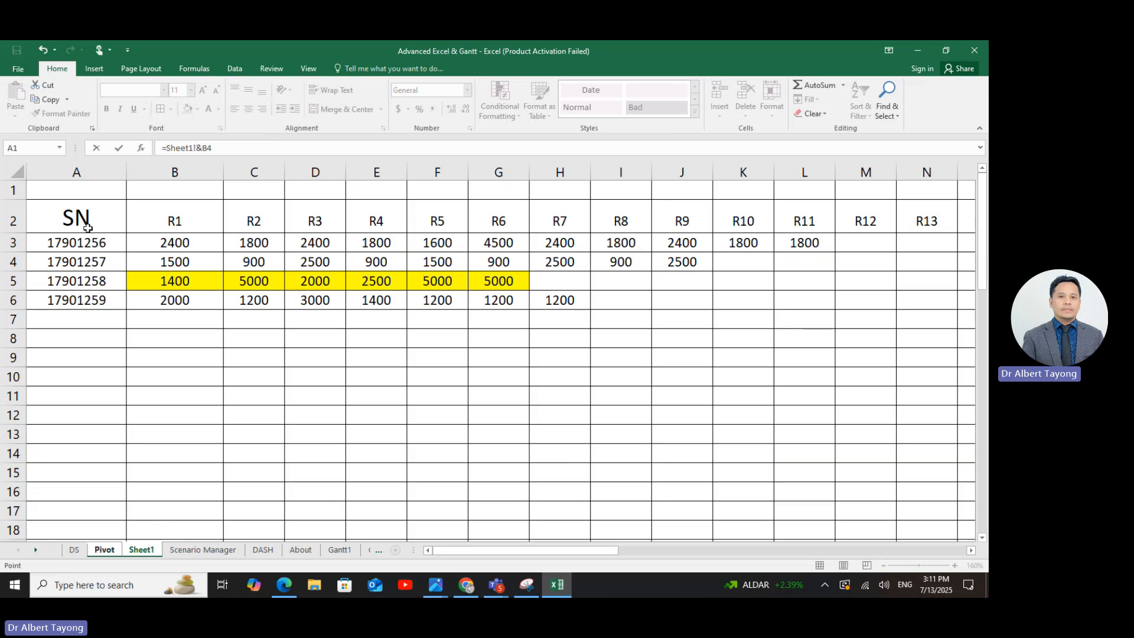
{"action": "left_click", "coordinate": [99, 172]}
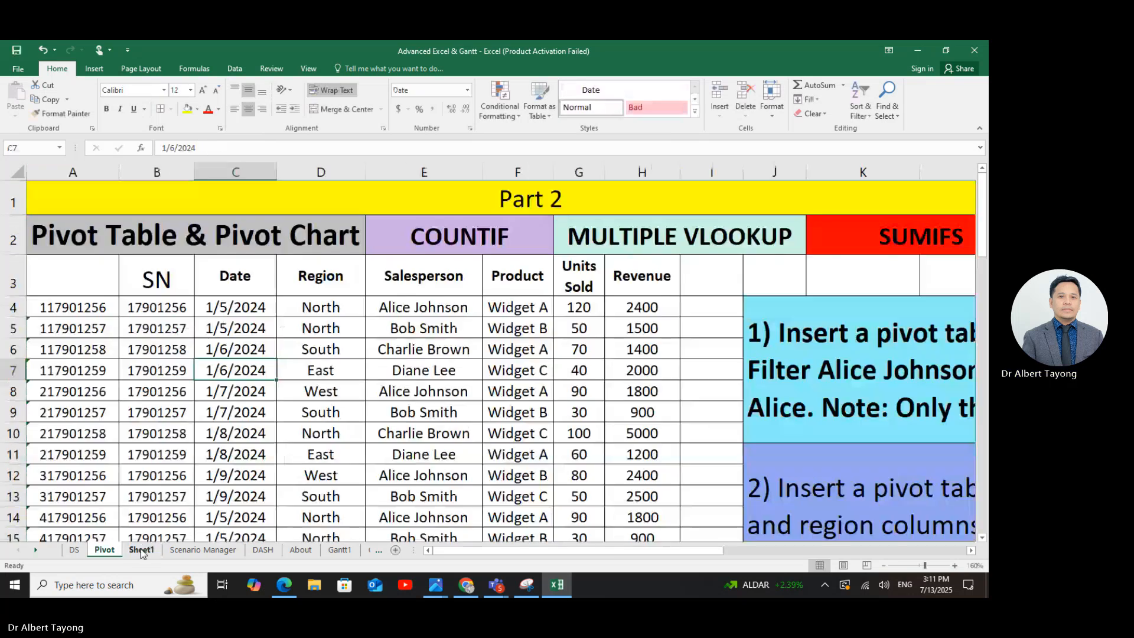
- Review the IFERROR and VLOOKUP formula in B3 of Sheet1, keeping it as it is
{"action": "left_click", "coordinate": [143, 550]}
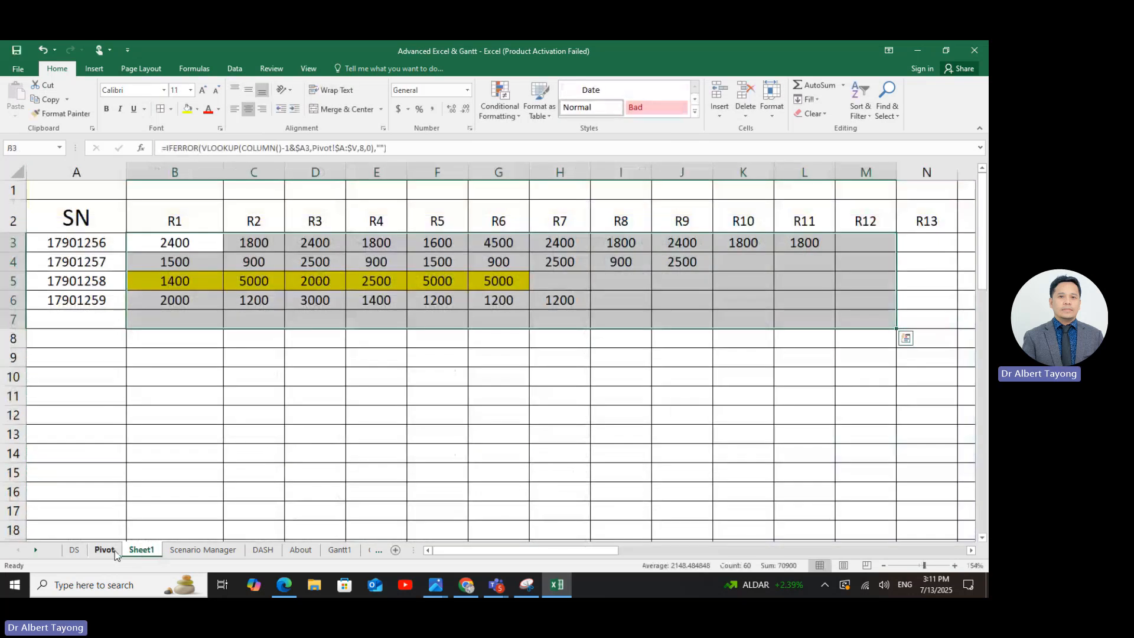
{"action": "left_click", "coordinate": [114, 550]}
{"action": "left_click", "coordinate": [156, 550]}
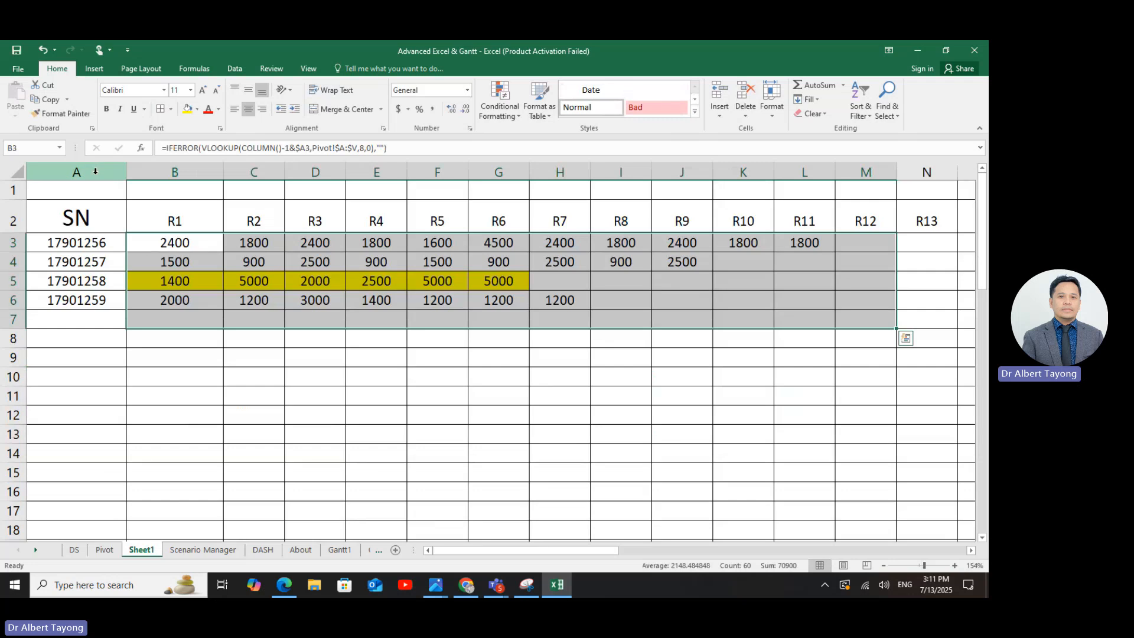
{"action": "double_click", "coordinate": [215, 244]}
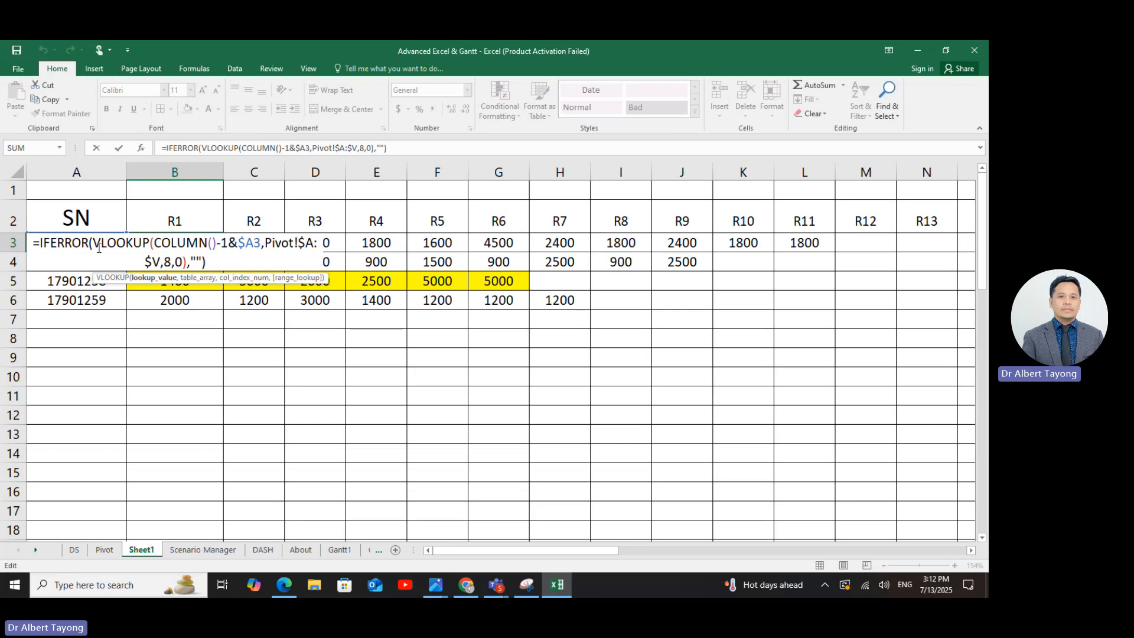
{"action": "left_click_drag", "start_coordinate": [95, 243], "coordinate": [266, 279]}
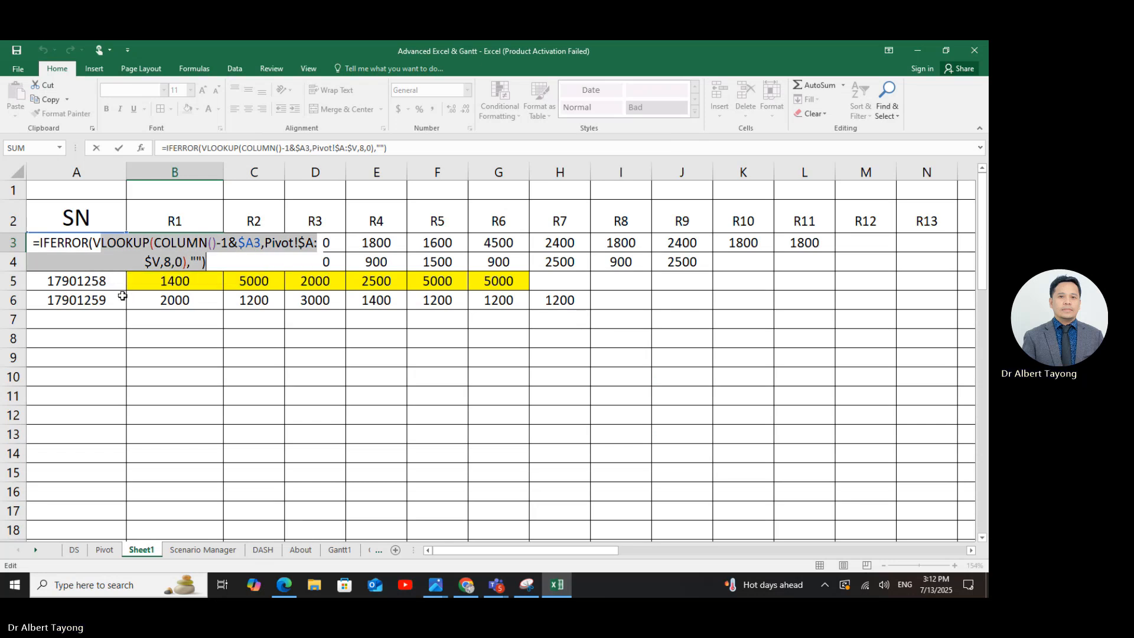
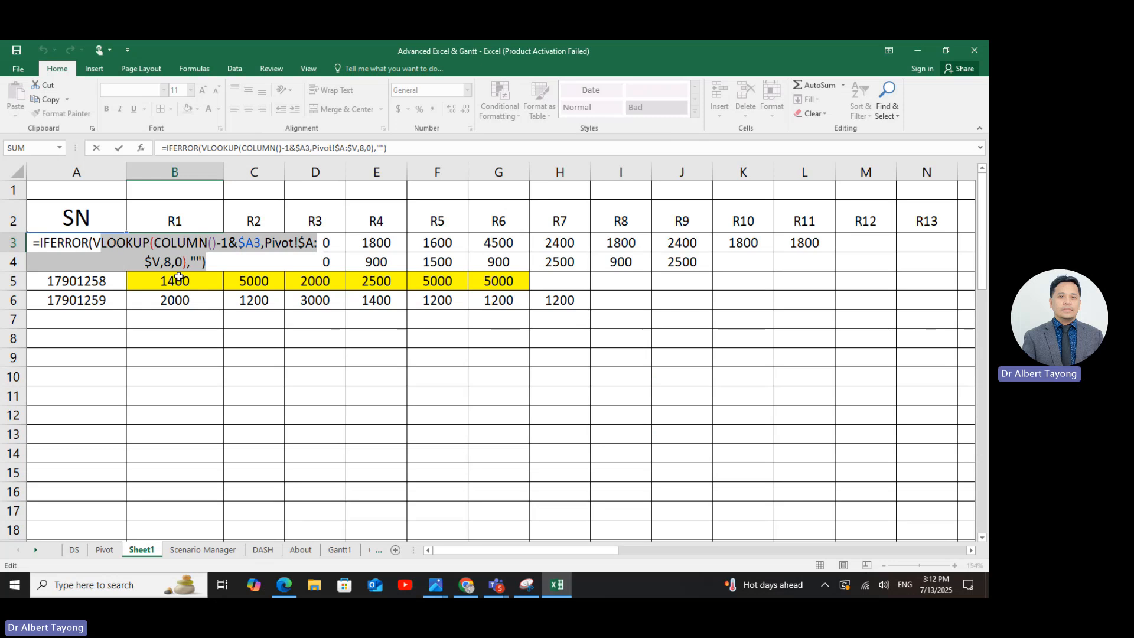
{"action": "key", "text": "ctrl+Return"}
- Enter the sample number 2013459 in both B10 and B11, below the revenue table in Sheet1
{"action": "left_click", "coordinate": [198, 370]}
{"action": "type", "text": "17"}
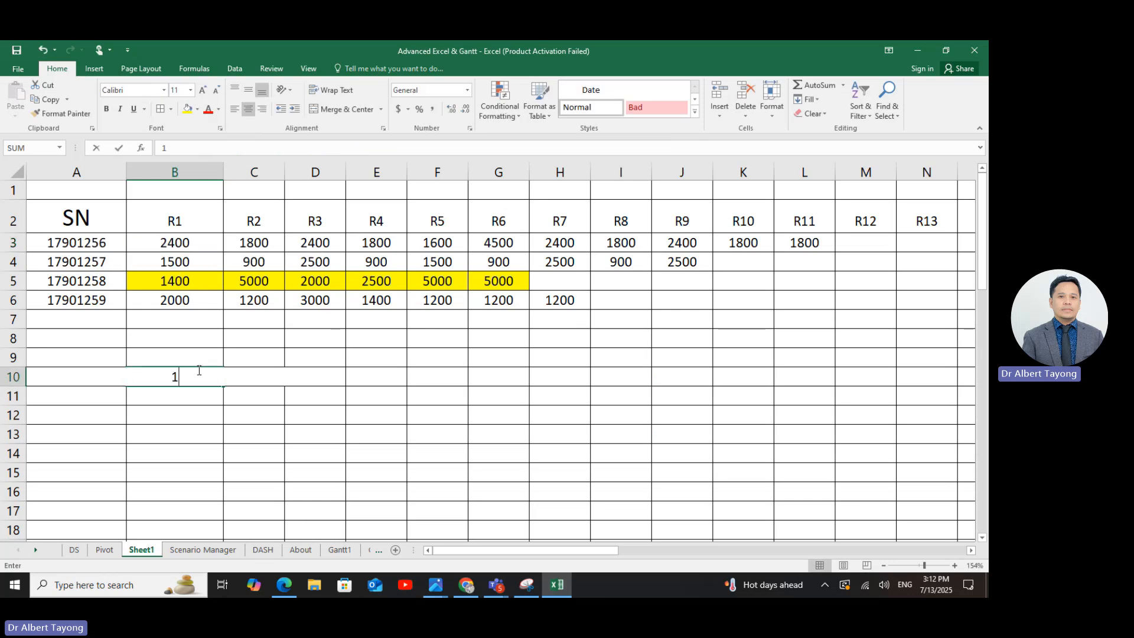
{"action": "key", "text": "BackSpace"}
{"action": "key", "text": "BackSpace"}
{"action": "type", "text": "2"}
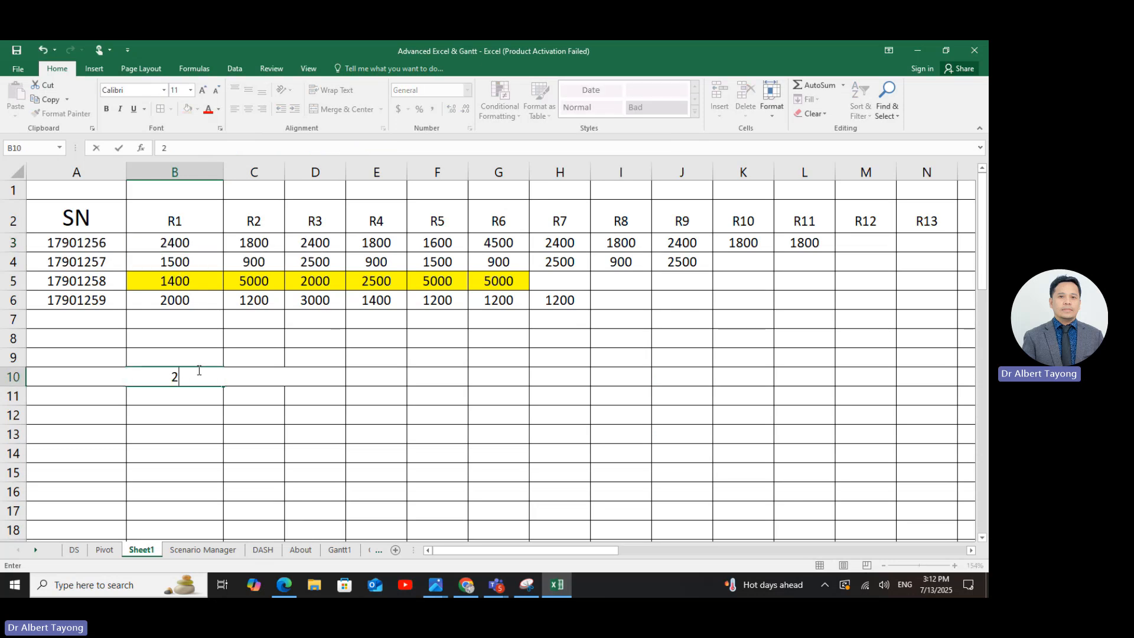
{"action": "type", "text": "013459"}
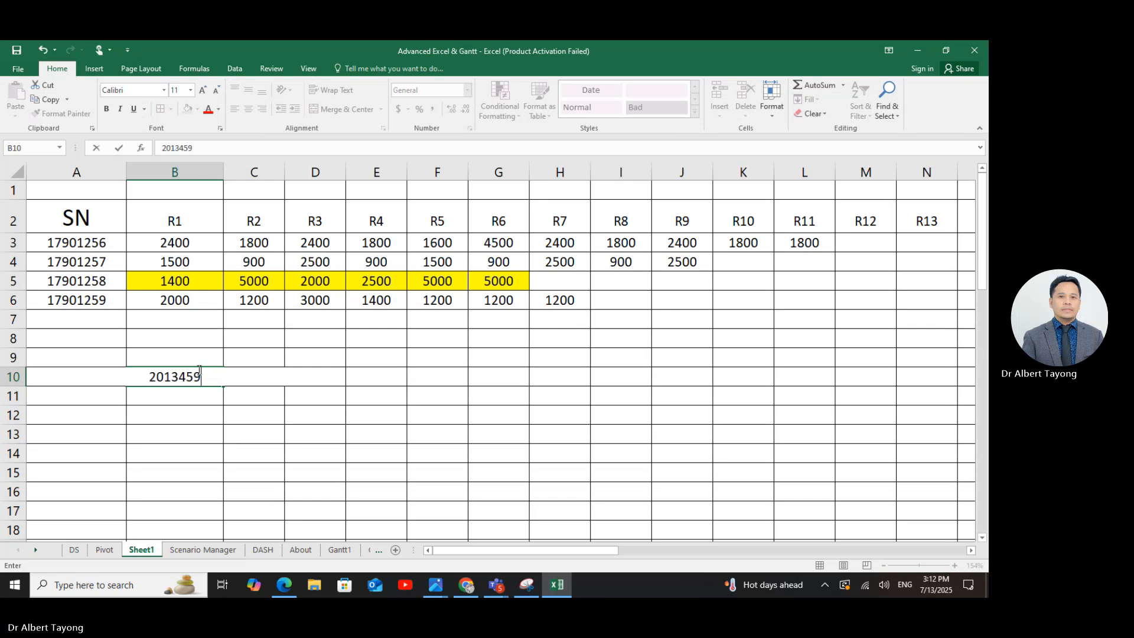
{"action": "key", "text": "Return"}
{"action": "type", "text": "201345"}
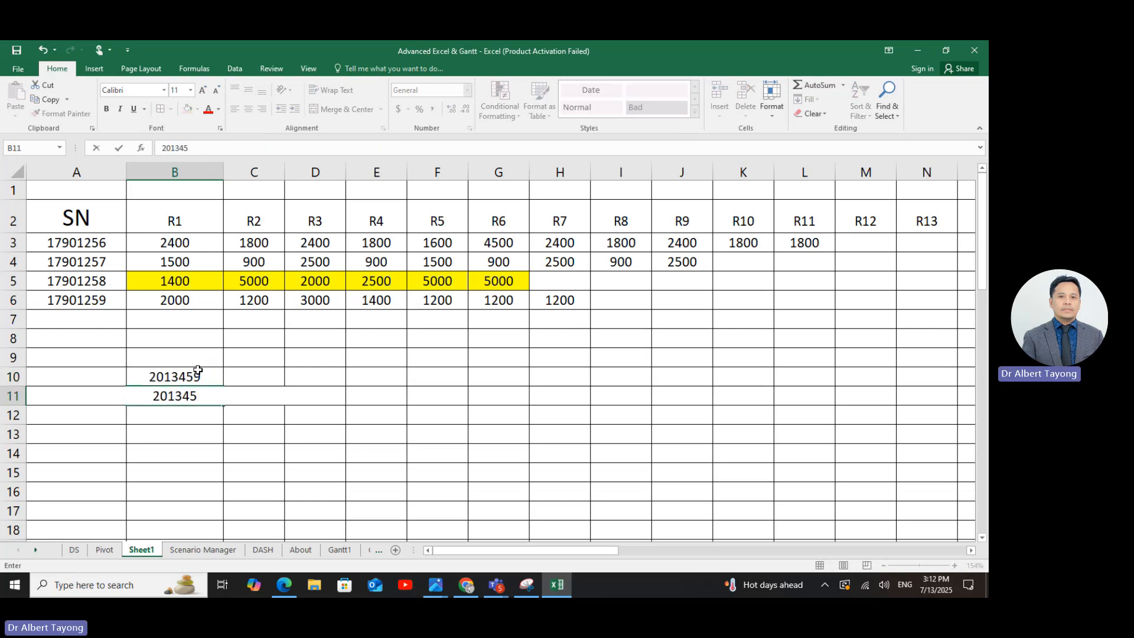
{"action": "type", "text": "9"}
{"action": "left_click", "coordinate": [322, 432]}
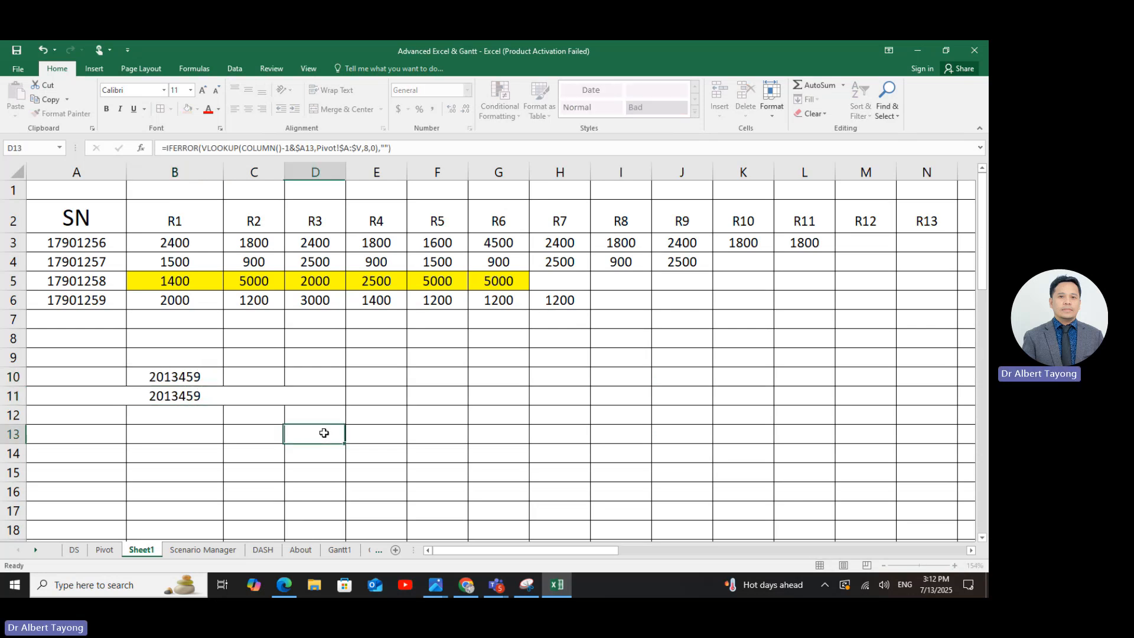
- Enter the module codes MSS in C10 and CSYN in C11, beside the two repeated sample numbers in Sheet1
{"action": "left_click", "coordinate": [254, 358]}
{"action": "left_click", "coordinate": [263, 377]}
{"action": "type", "text": "MSS"}
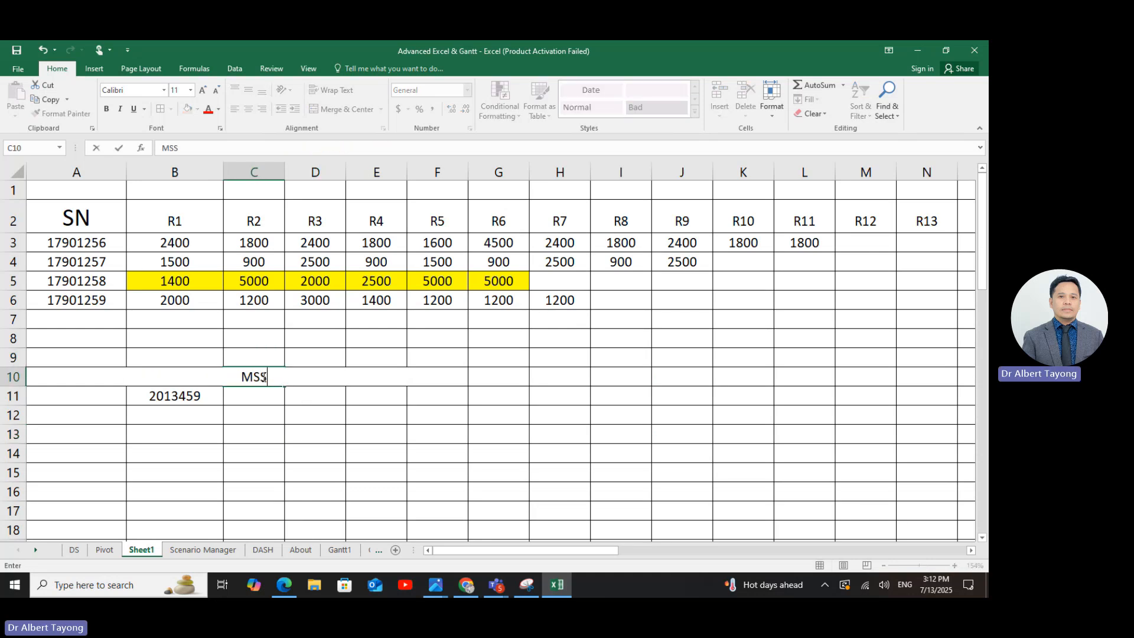
{"action": "key", "text": "Return"}
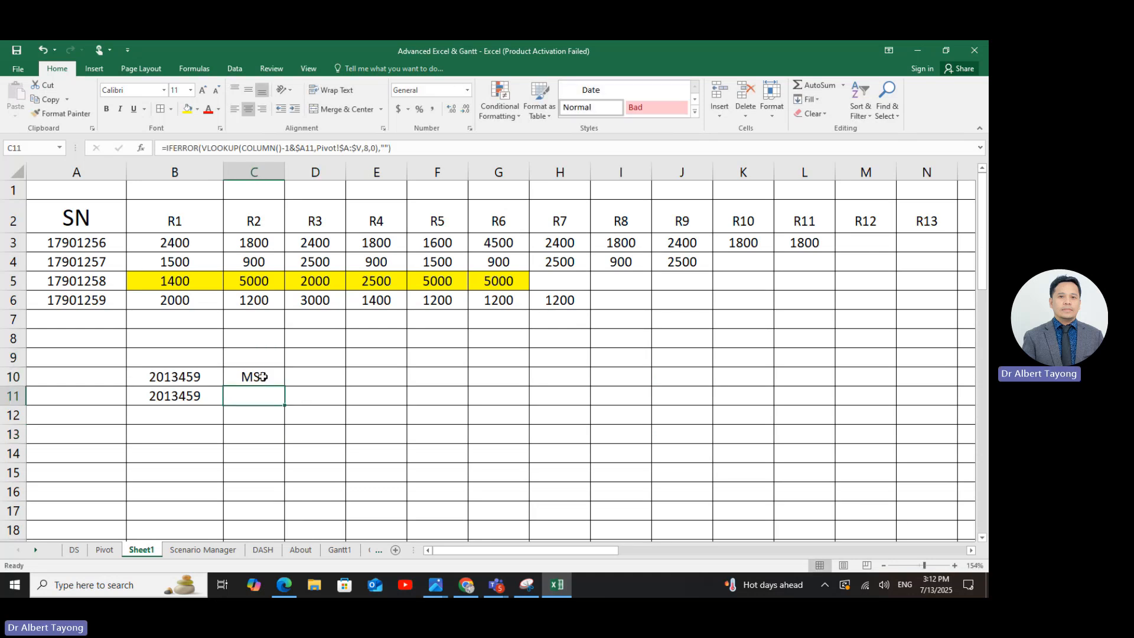
{"action": "type", "text": "CSYN"}
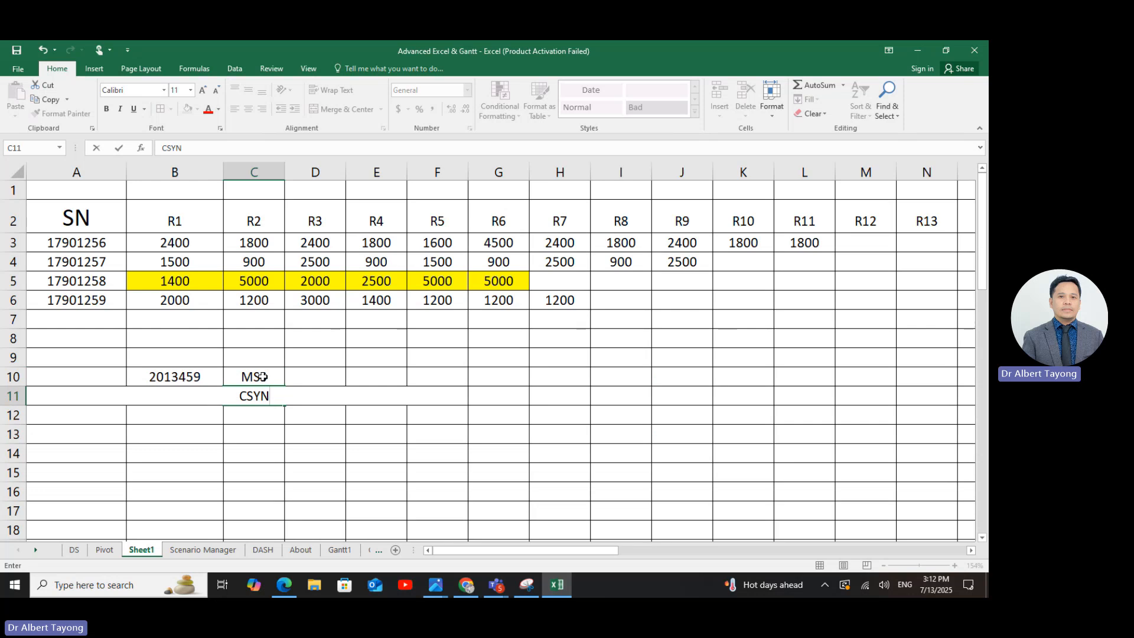
{"action": "left_click", "coordinate": [369, 430]}
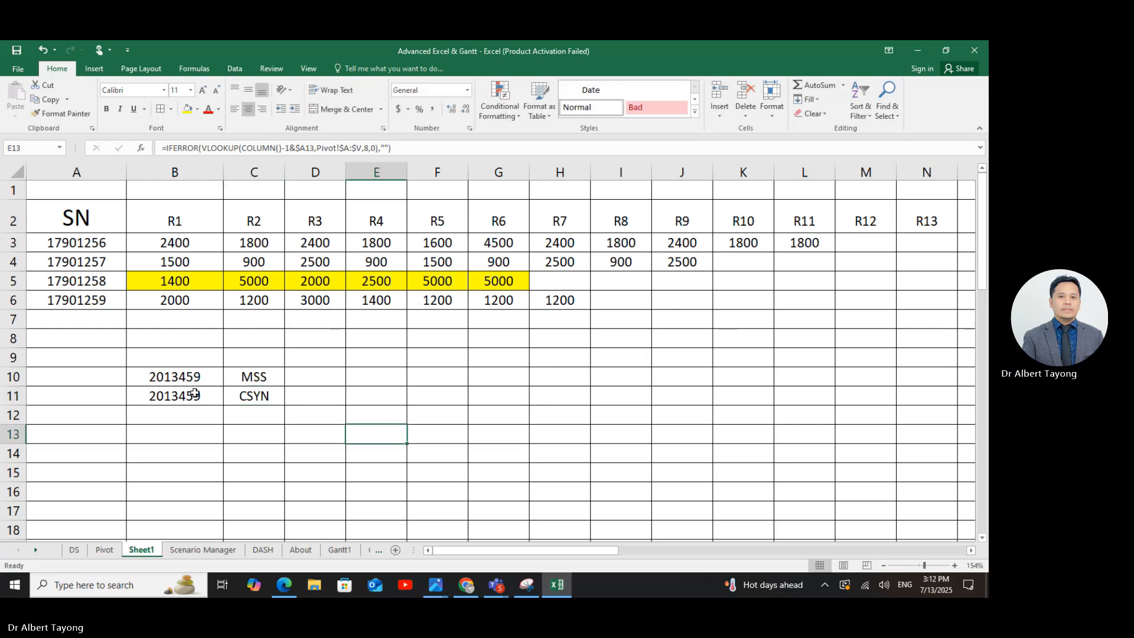
{"action": "left_click_drag", "start_coordinate": [215, 371], "coordinate": [262, 416]}
{"action": "left_click", "coordinate": [383, 446]}
{"action": "left_click", "coordinate": [372, 433]}
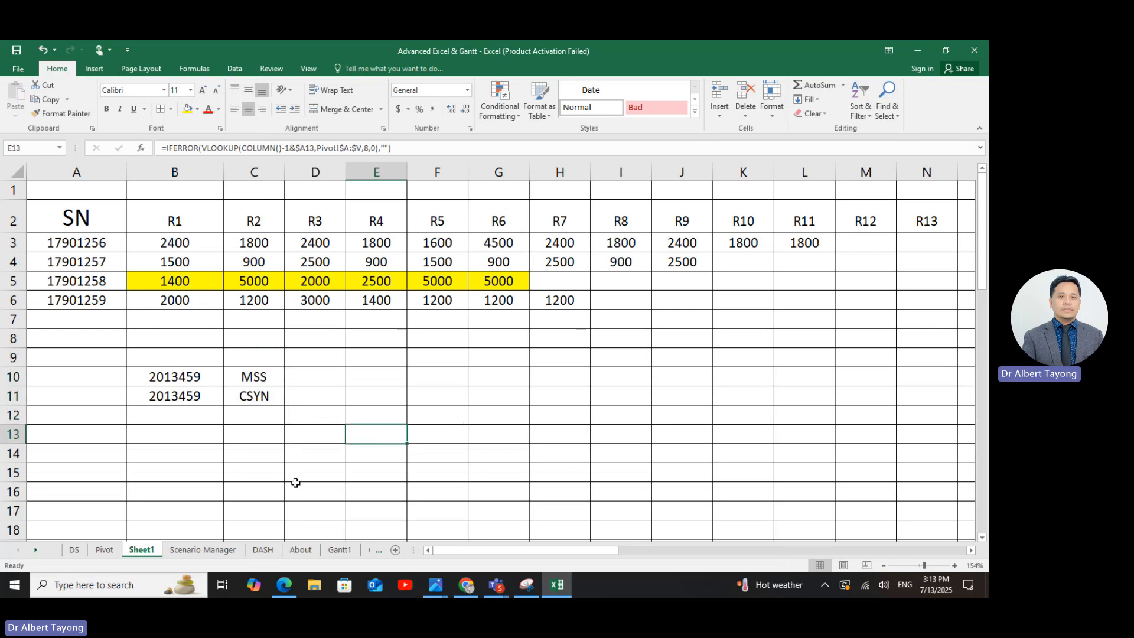
{"action": "left_click_drag", "start_coordinate": [160, 384], "coordinate": [206, 410]}
{"action": "left_click", "coordinate": [218, 404]}
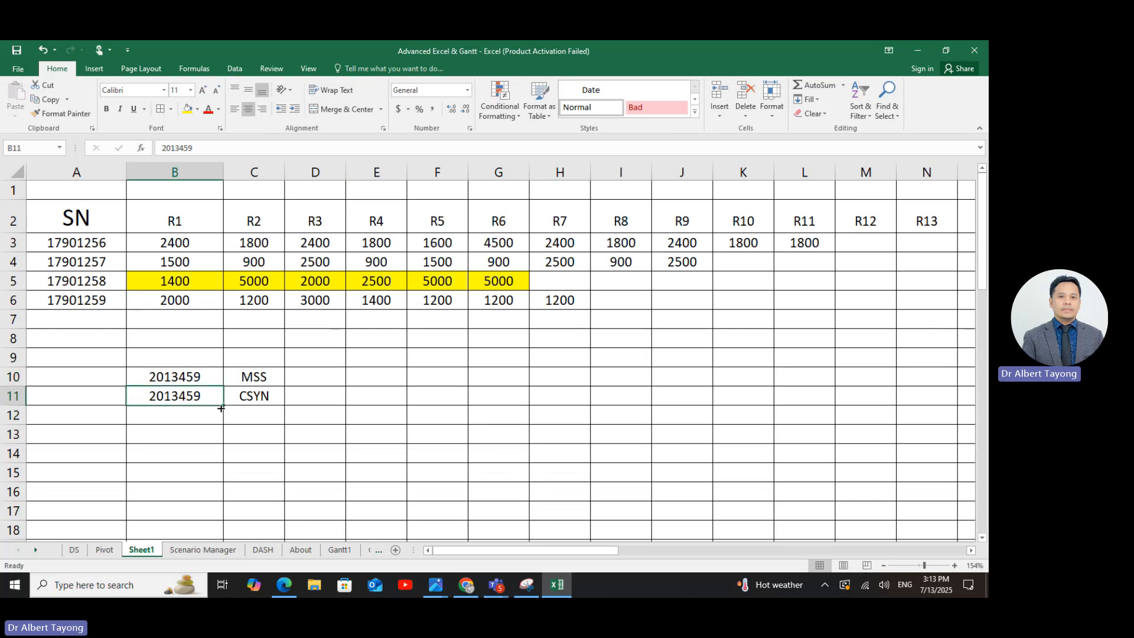
- Enter the sample number 2013768 in B12 and copy it into B13 and B14
{"action": "left_click", "coordinate": [201, 416]}
{"action": "type", "text": "210"}
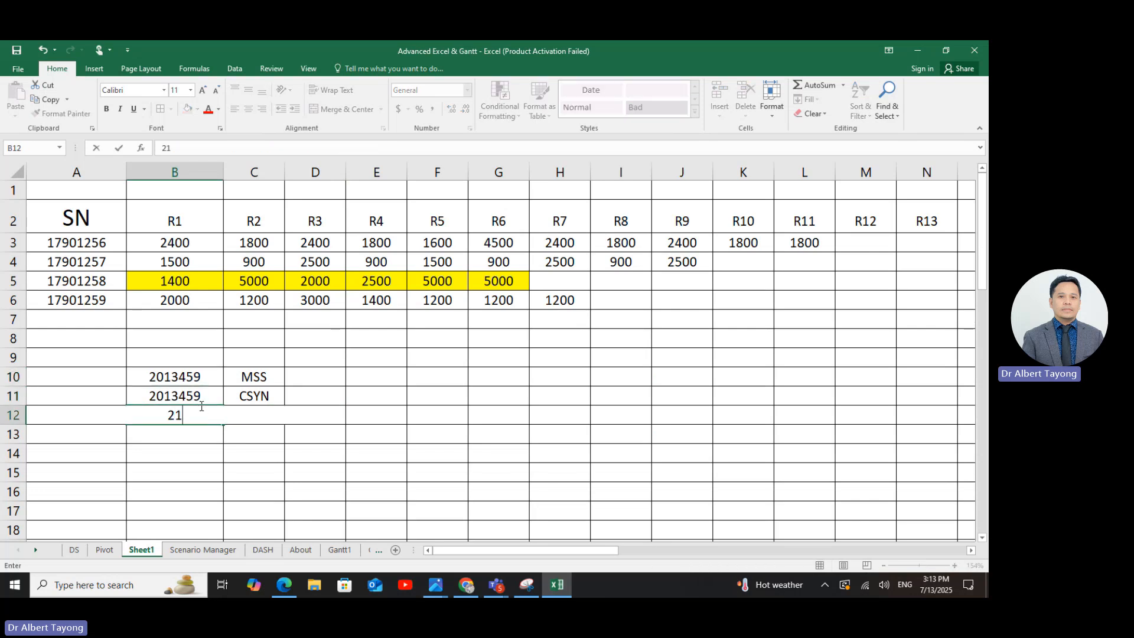
{"action": "key", "text": "BackSpace"}
{"action": "key", "text": "BackSpace"}
{"action": "type", "text": "0"}
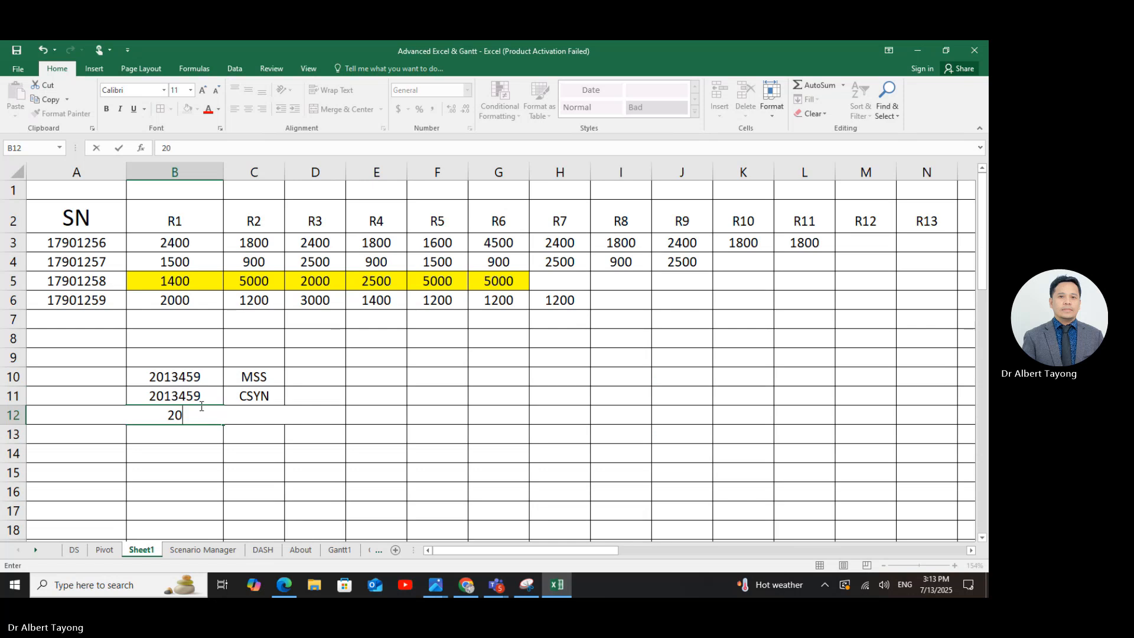
{"action": "type", "text": "13768"}
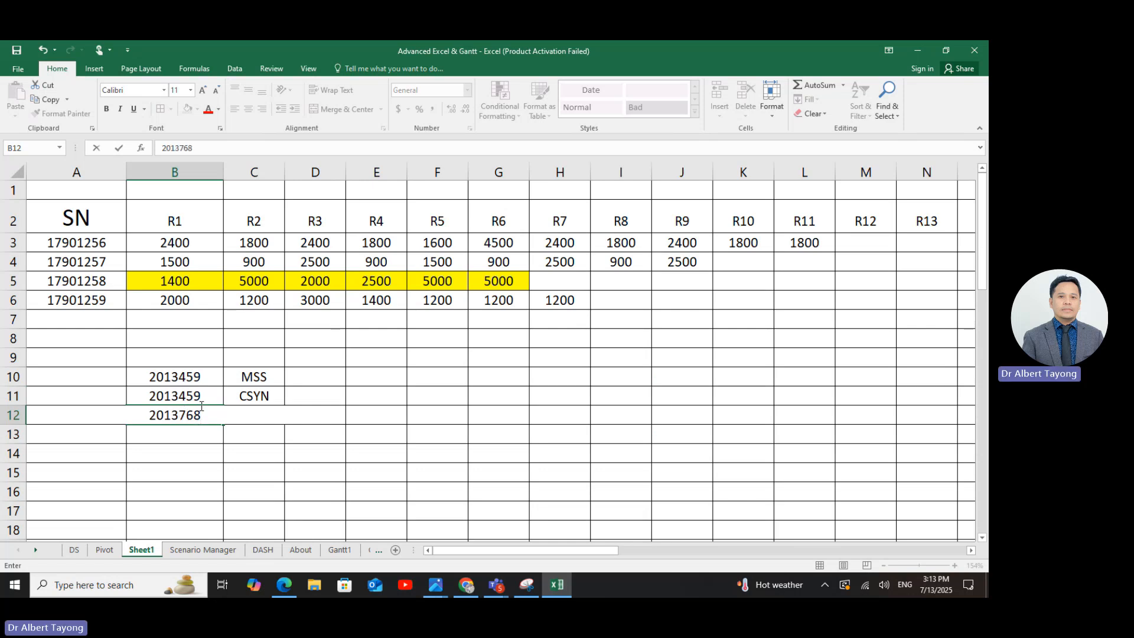
{"action": "key", "text": "Return"}
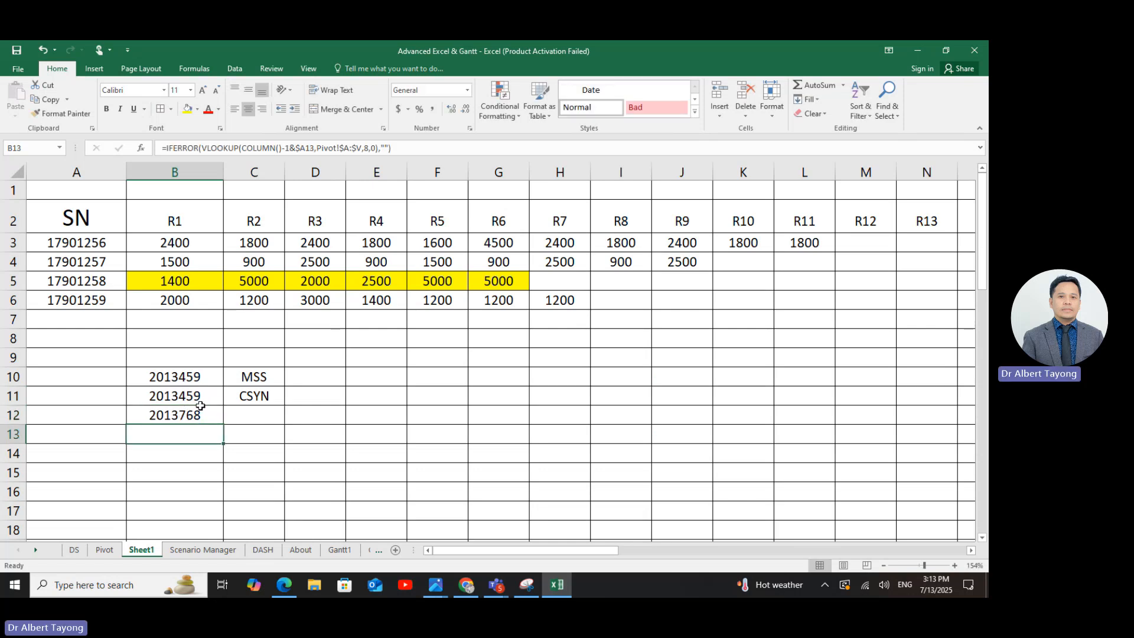
{"action": "left_click", "coordinate": [207, 410]}
{"action": "key", "text": "ctrl+c"}
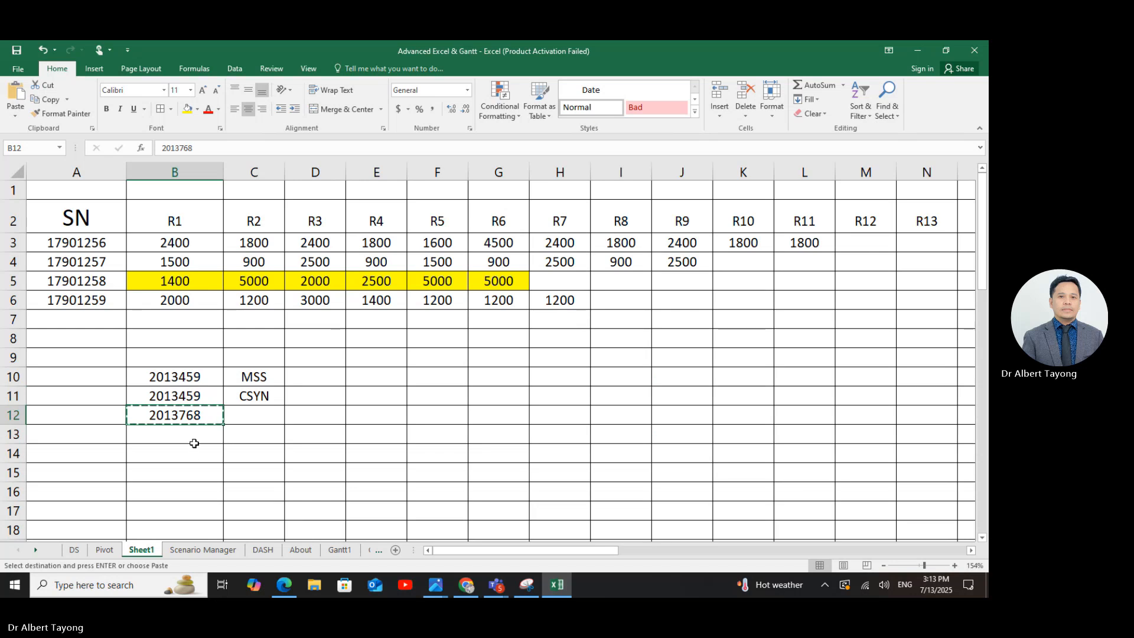
{"action": "left_click_drag", "start_coordinate": [193, 440], "coordinate": [201, 450]}
{"action": "key", "text": "ctrl+v"}
- Copy the codes MSS and CSYN into C12:C13 and enter ITP in C14
{"action": "left_click_drag", "start_coordinate": [258, 380], "coordinate": [263, 395]}
{"action": "key", "text": "ctrl+c"}
{"action": "left_click", "coordinate": [256, 420]}
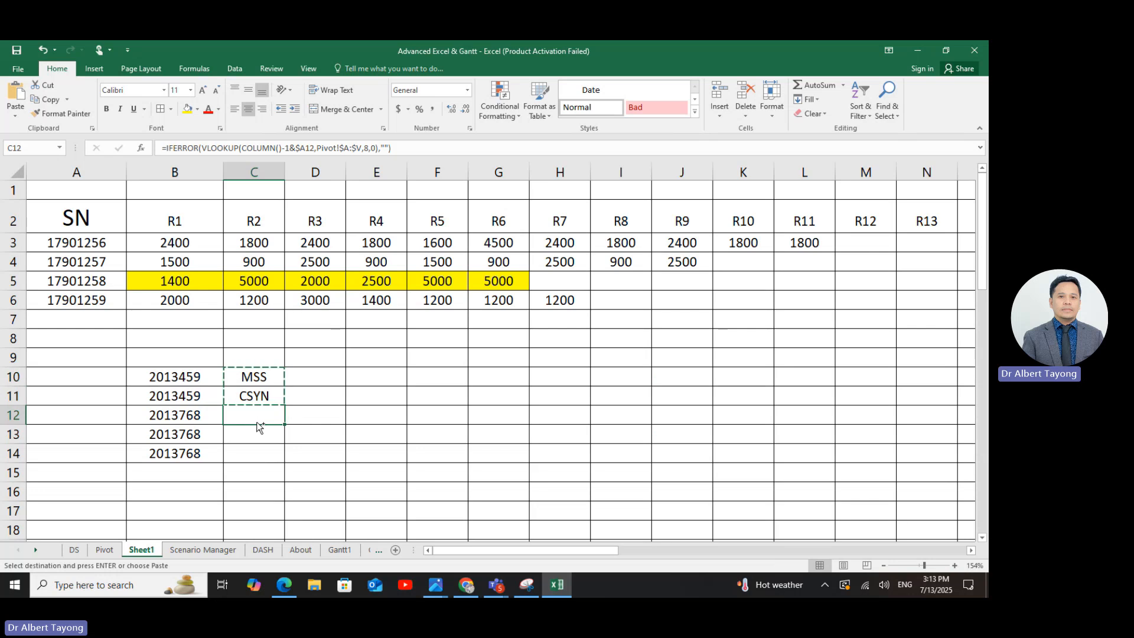
{"action": "key", "text": "ctrl+v"}
{"action": "left_click", "coordinate": [250, 456]}
{"action": "type", "text": "ITP"}
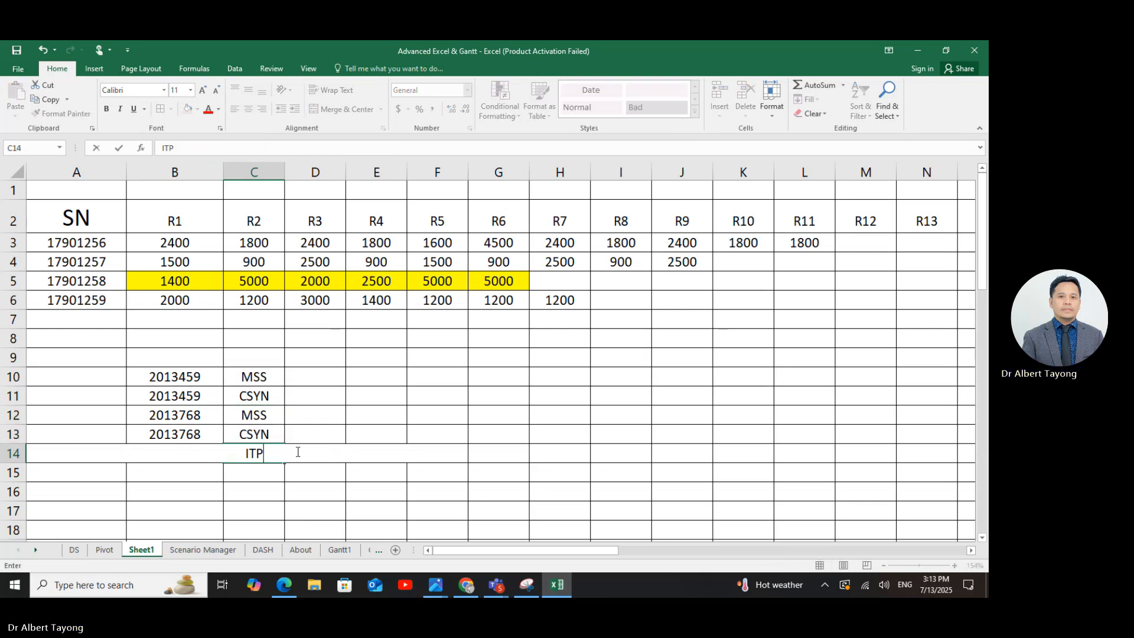
{"action": "left_click", "coordinate": [336, 442]}
- Examine the repeated sample numbers in B10:B14 against their module codes in C10:C14, alongside the revenue table above
{"action": "left_click", "coordinate": [267, 408]}
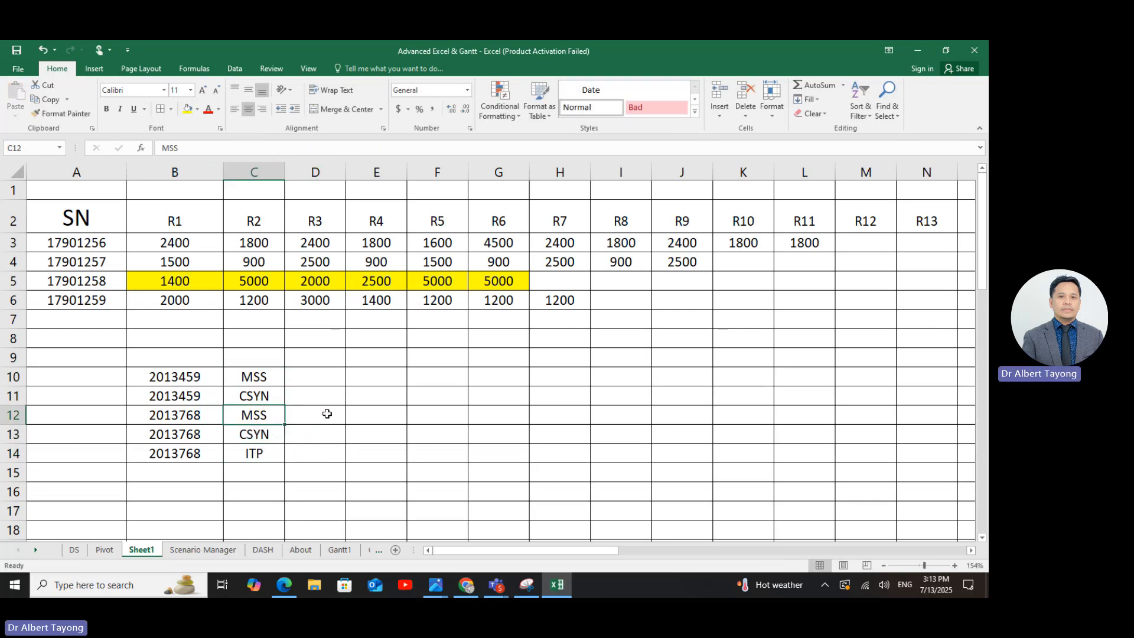
{"action": "left_click", "coordinate": [327, 414]}
{"action": "left_click_drag", "start_coordinate": [113, 216], "coordinate": [721, 286]}
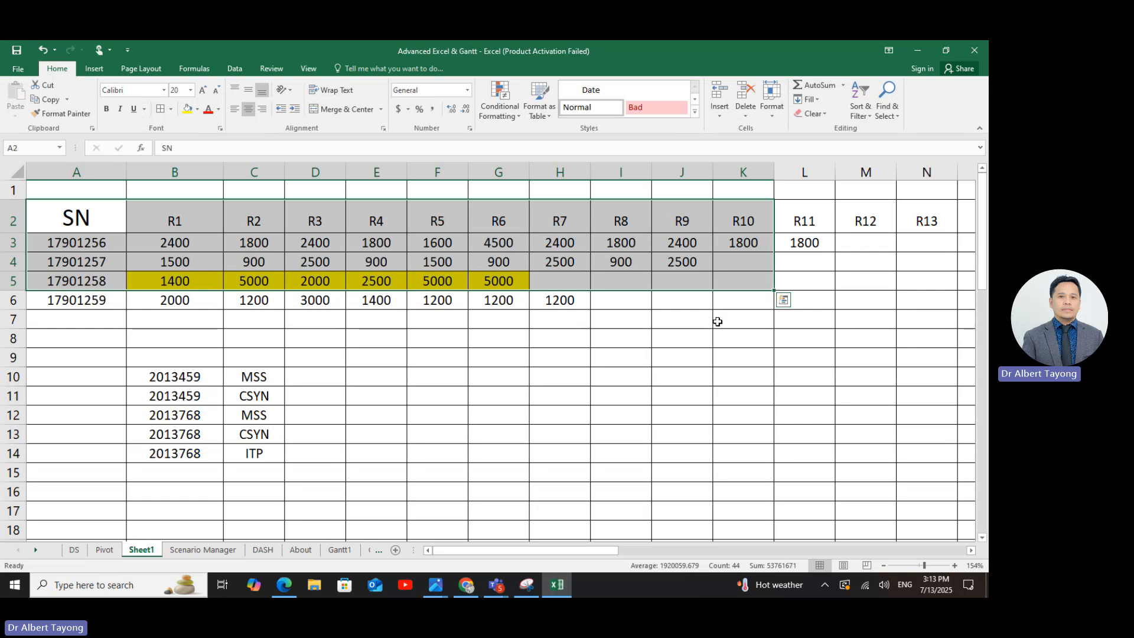
{"action": "left_click", "coordinate": [688, 339]}
{"action": "left_click", "coordinate": [334, 451]}
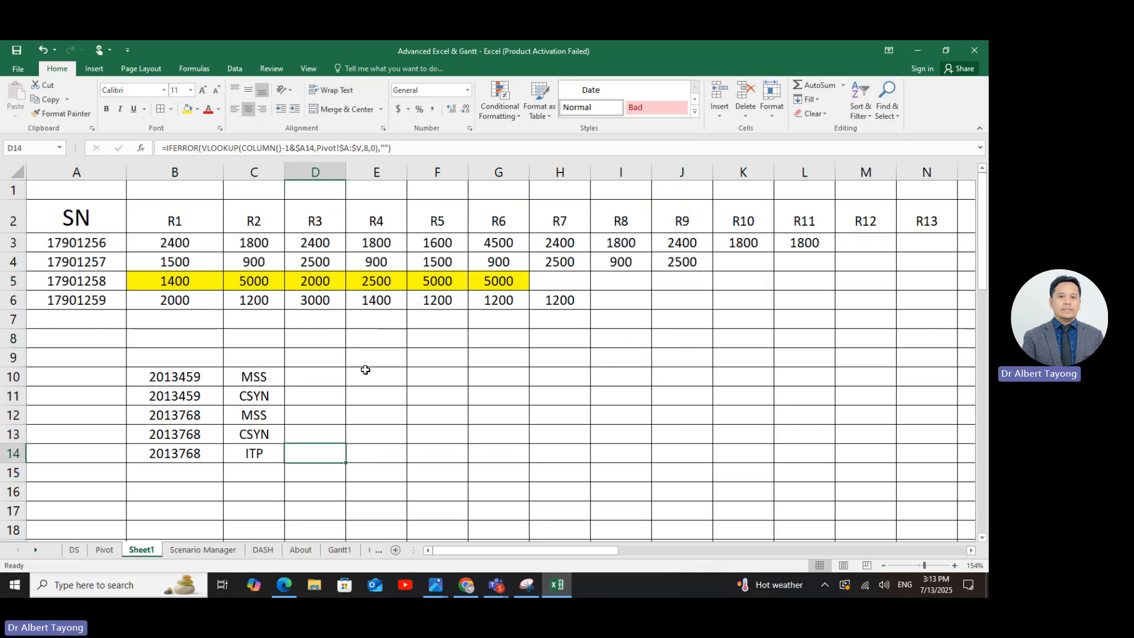
{"action": "left_click", "coordinate": [364, 449]}
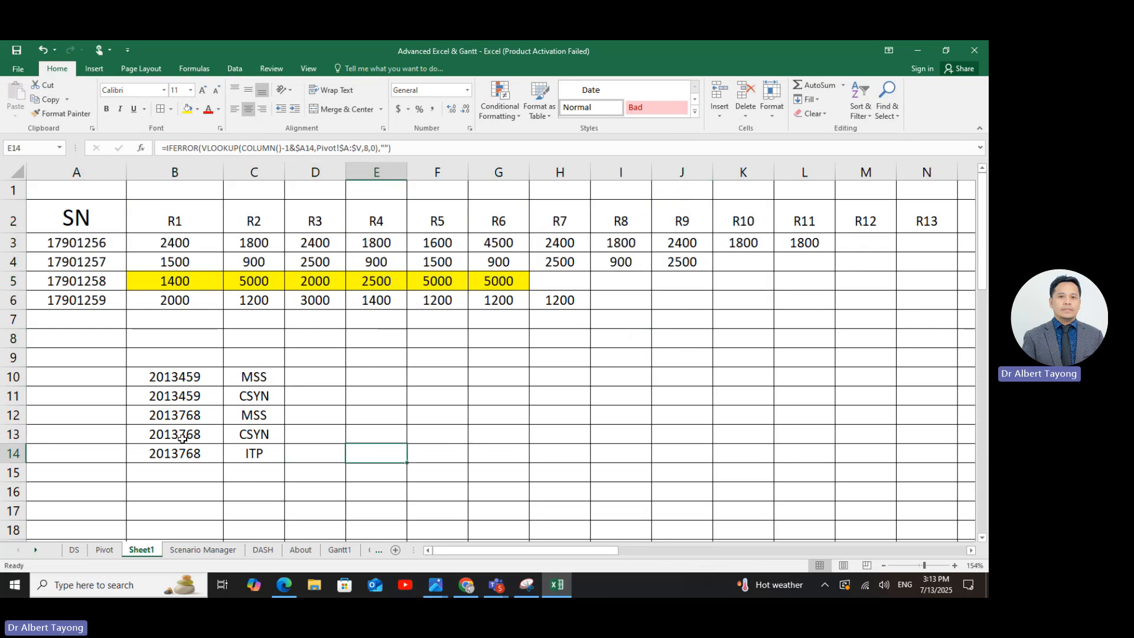
{"action": "left_click_drag", "start_coordinate": [204, 395], "coordinate": [198, 453]}
{"action": "left_click", "coordinate": [377, 454]}
{"action": "left_click", "coordinate": [392, 414]}
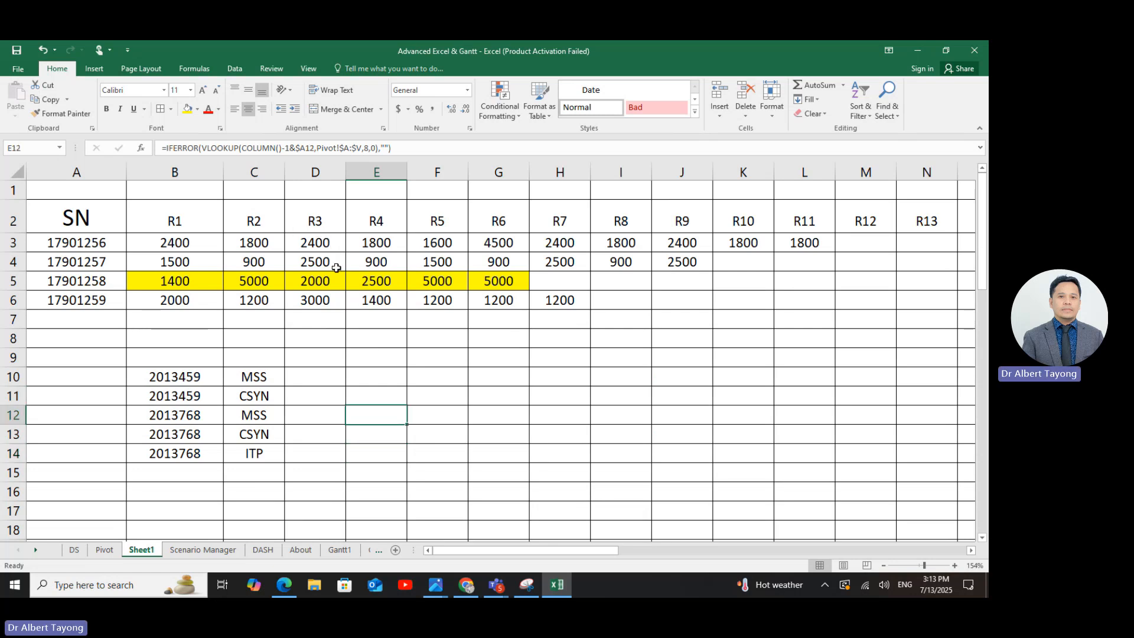
{"action": "left_click_drag", "start_coordinate": [198, 378], "coordinate": [197, 492]}
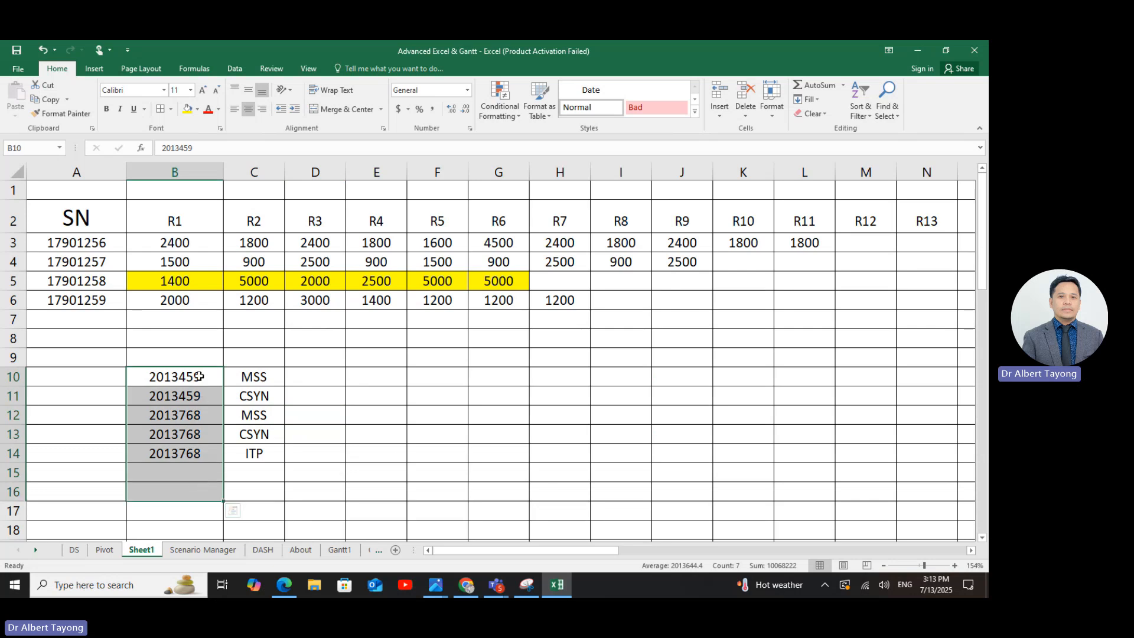
{"action": "left_click_drag", "start_coordinate": [198, 377], "coordinate": [197, 453]}
{"action": "left_click", "coordinate": [417, 487]}
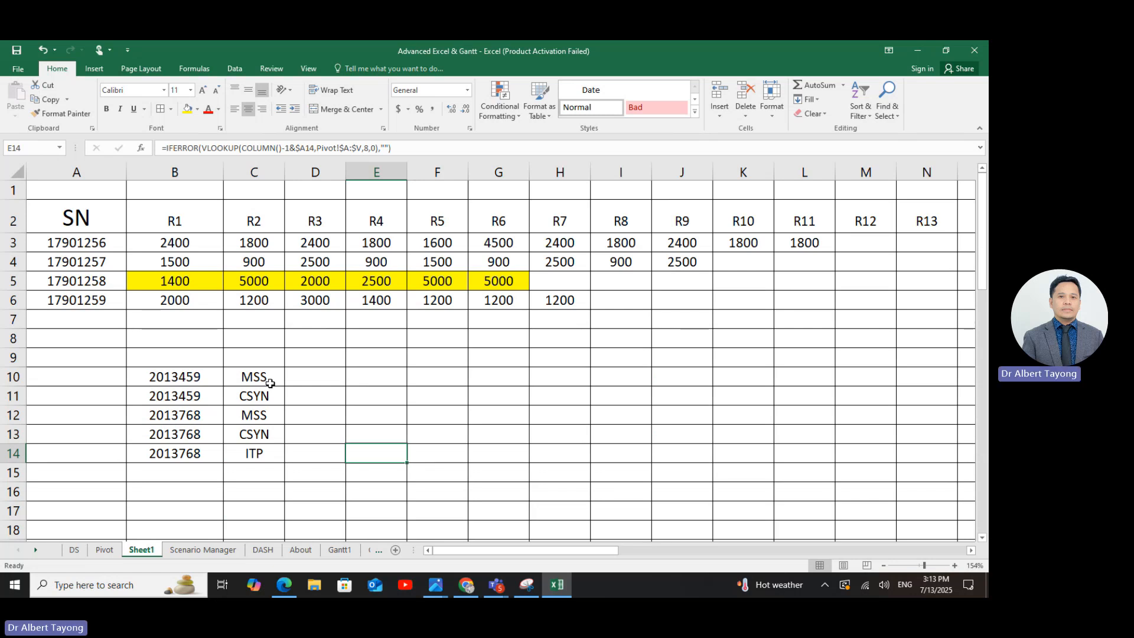
{"action": "left_click_drag", "start_coordinate": [270, 376], "coordinate": [293, 470]}
{"action": "left_click", "coordinate": [412, 459]}
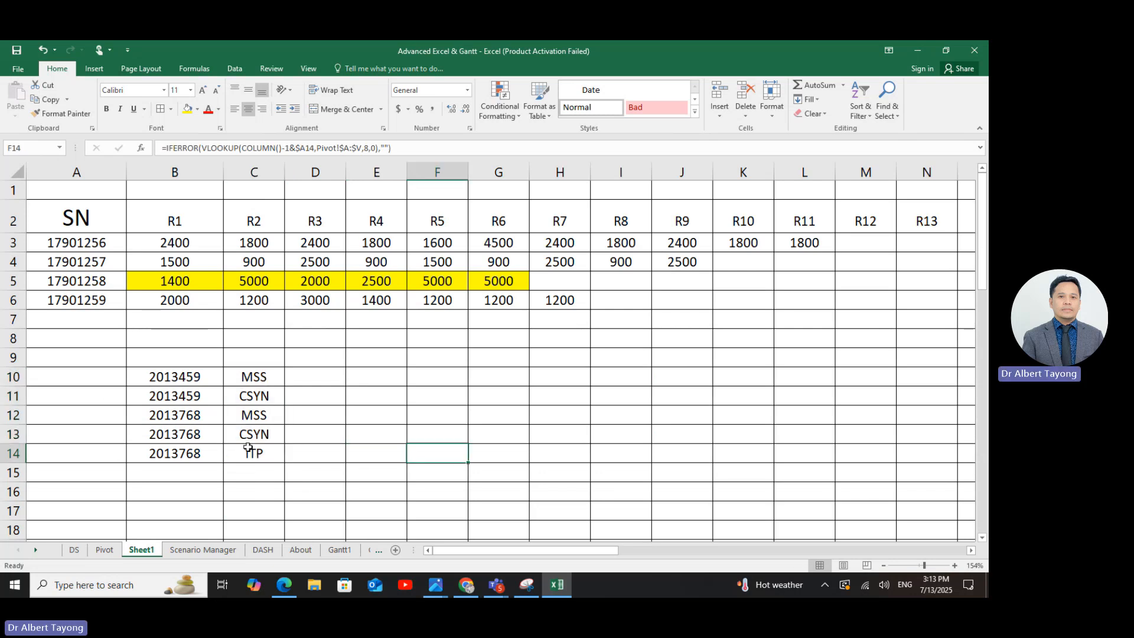
{"action": "left_click", "coordinate": [304, 434]}
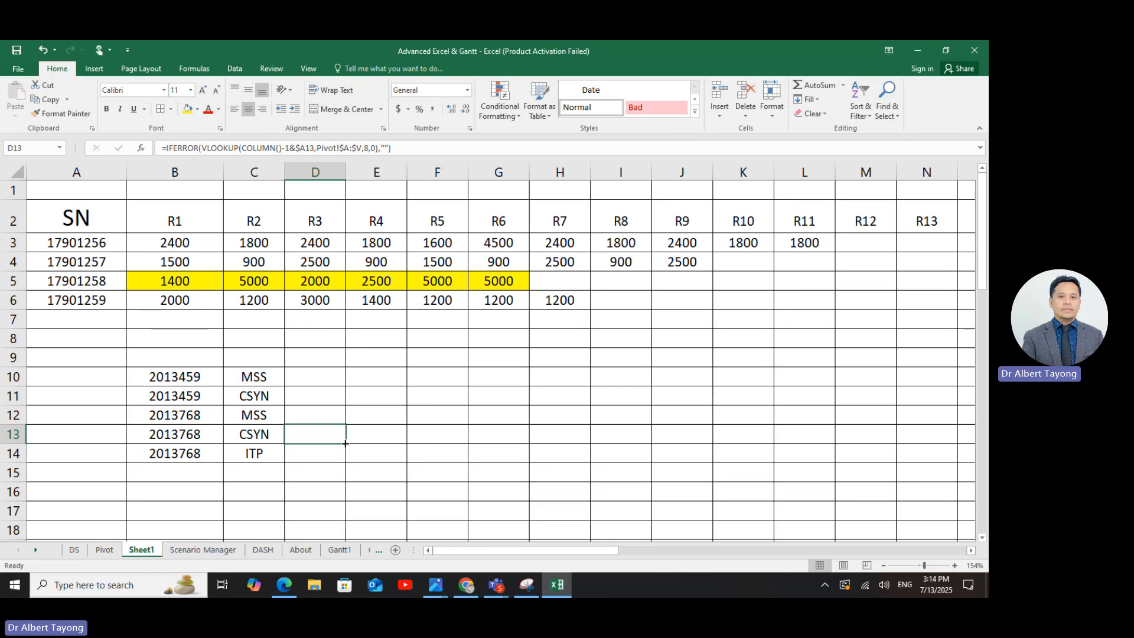
{"action": "left_click_drag", "start_coordinate": [150, 378], "coordinate": [175, 453]}
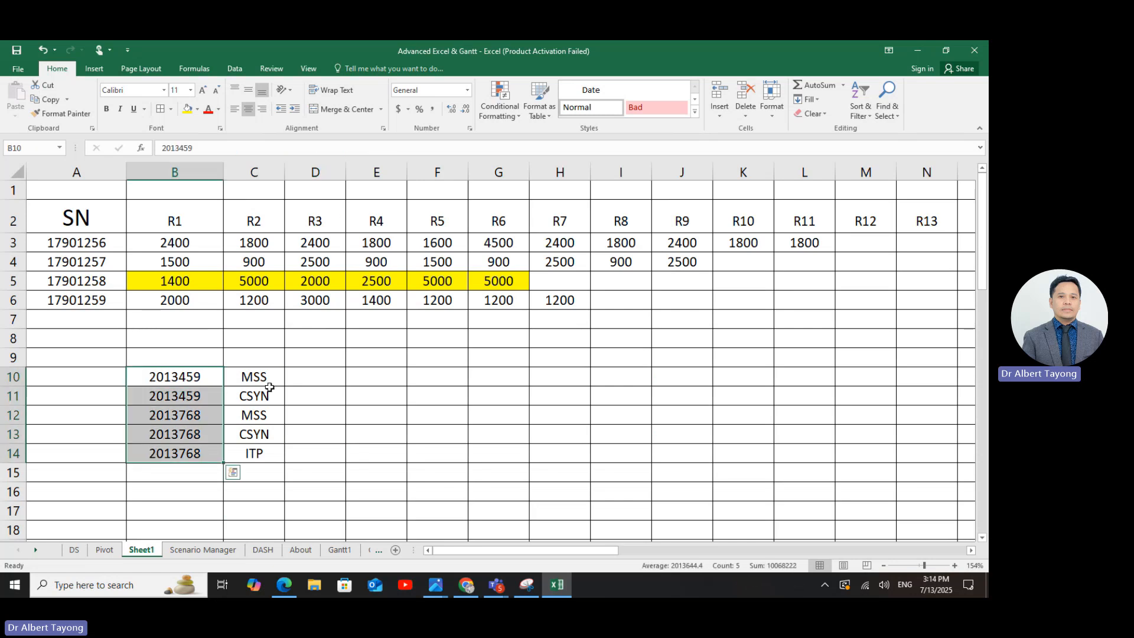
{"action": "left_click_drag", "start_coordinate": [254, 377], "coordinate": [254, 453]}
{"action": "left_click", "coordinate": [449, 480]}
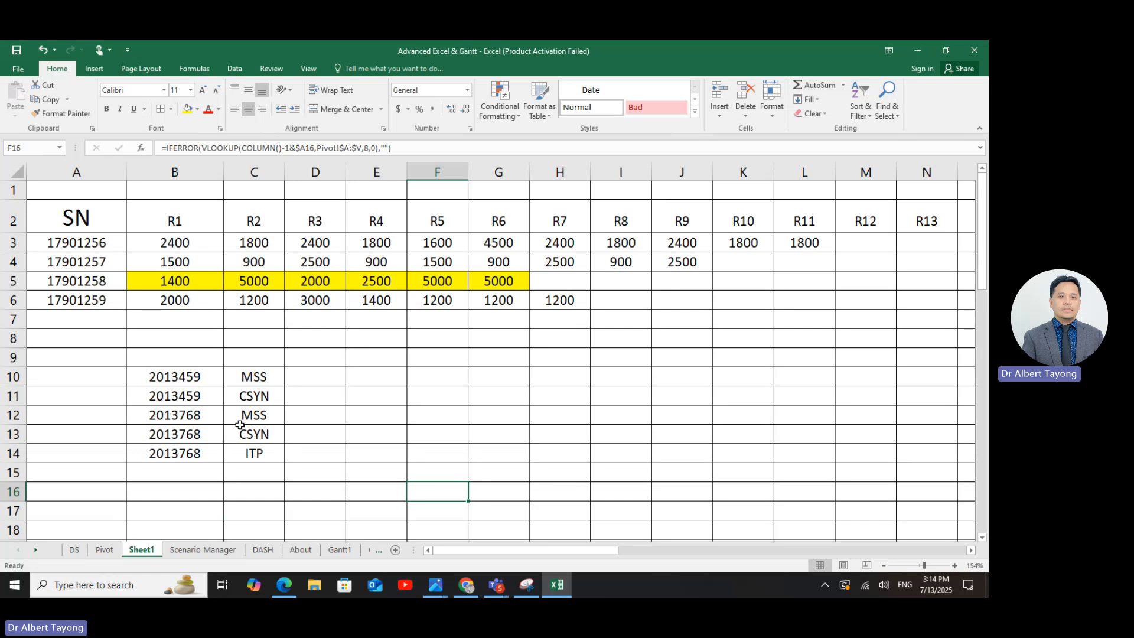
{"action": "left_click_drag", "start_coordinate": [185, 358], "coordinate": [184, 509]}
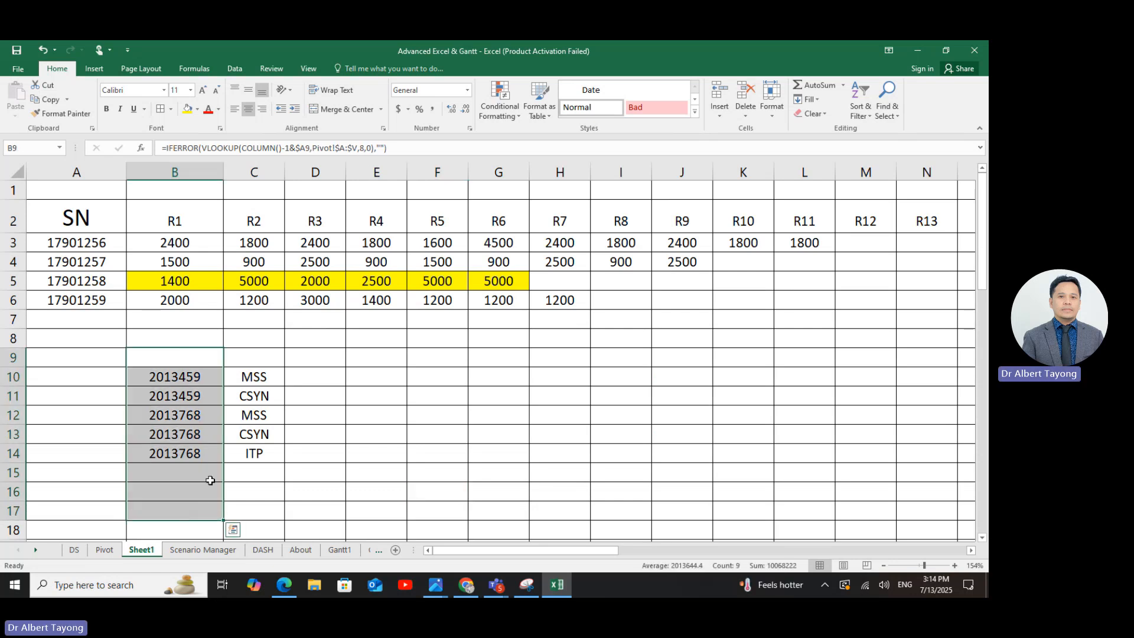
{"action": "left_click", "coordinate": [502, 435]}
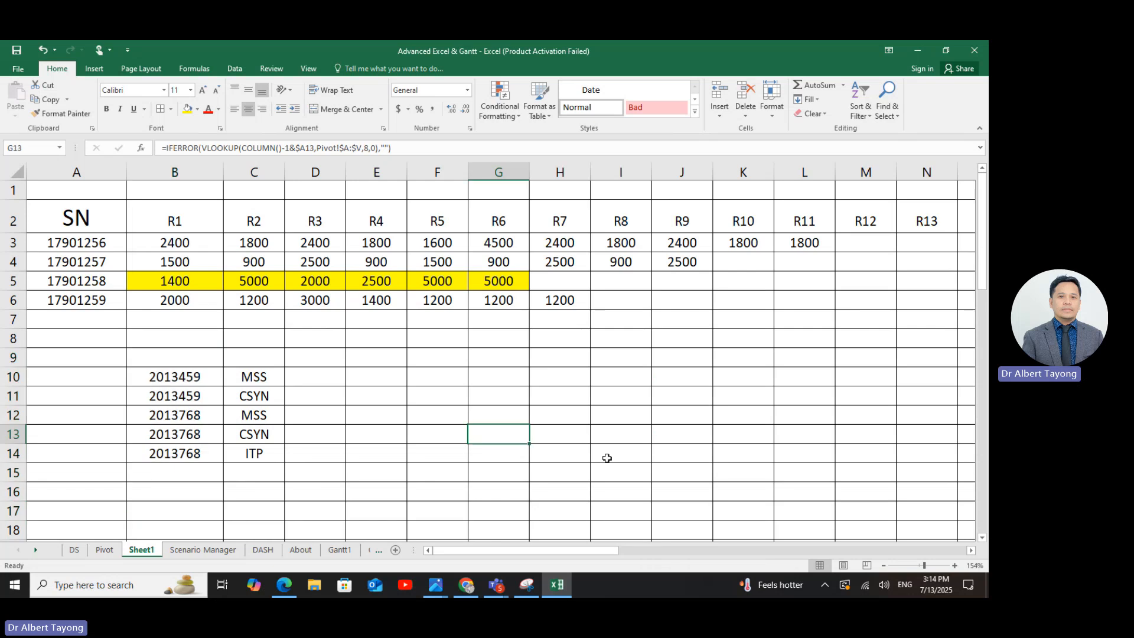
{"action": "left_click_drag", "start_coordinate": [388, 506], "coordinate": [440, 493]}
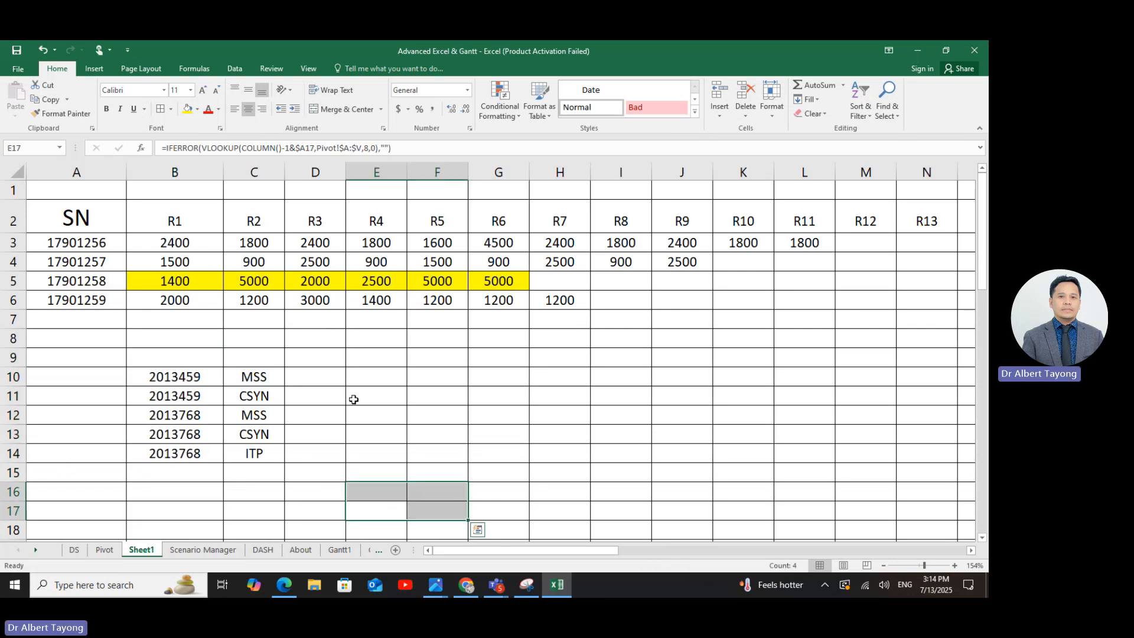
{"action": "left_click", "coordinate": [499, 434]}
{"action": "left_click_drag", "start_coordinate": [275, 378], "coordinate": [274, 469]}
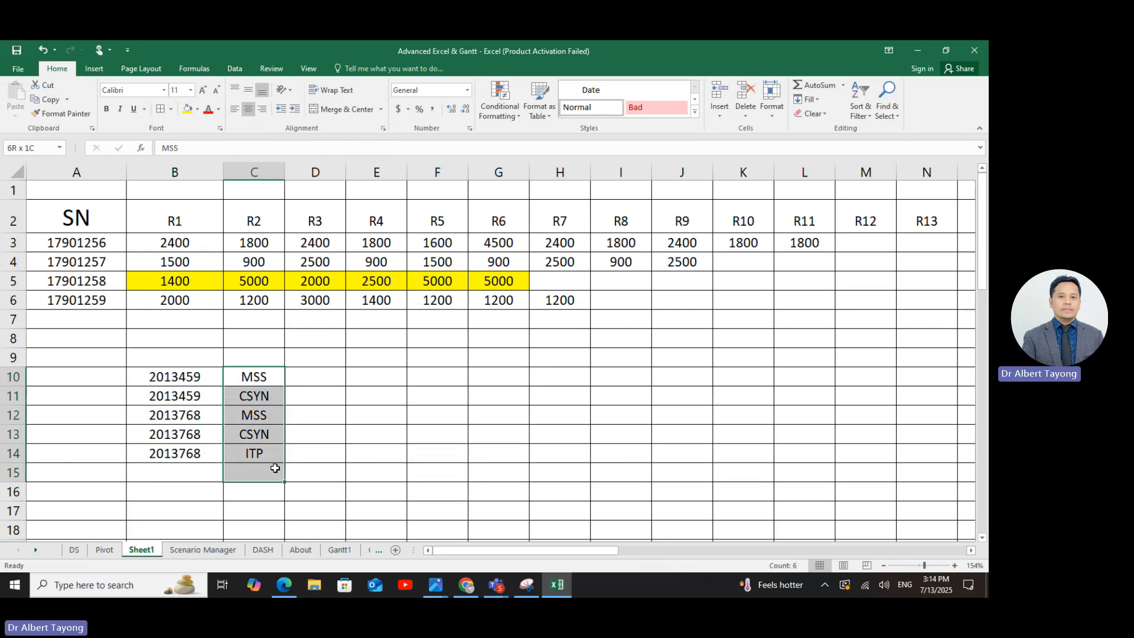
{"action": "left_click_drag", "start_coordinate": [433, 468], "coordinate": [508, 490]}
{"action": "left_click", "coordinate": [588, 486]}
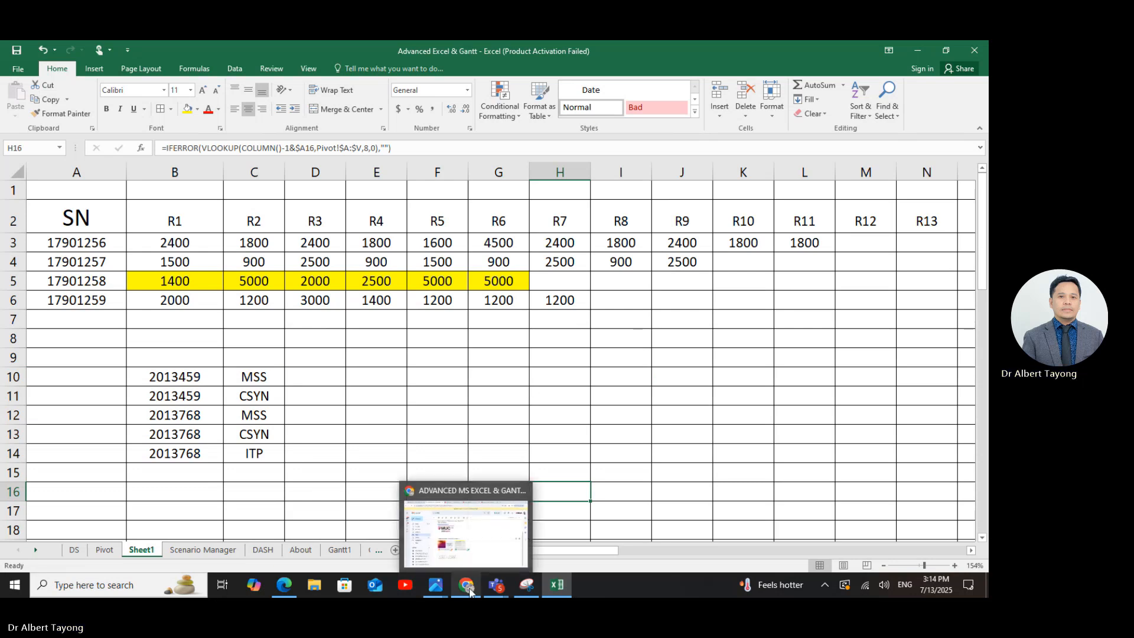
- Switch to the MULTIPLE VLOOKUP meeting in Microsoft Teams and choose to end the meeting for everyone
{"action": "left_click", "coordinate": [498, 592]}
{"action": "left_click", "coordinate": [488, 534]}
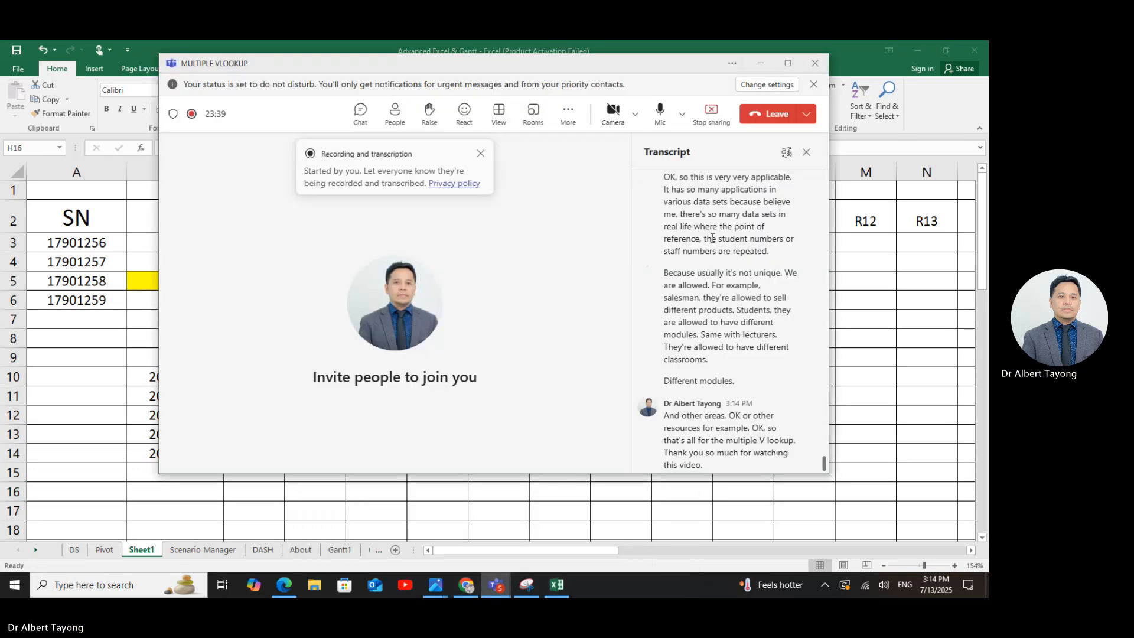
{"action": "left_click", "coordinate": [807, 114]}
{"action": "left_click", "coordinate": [779, 168]}
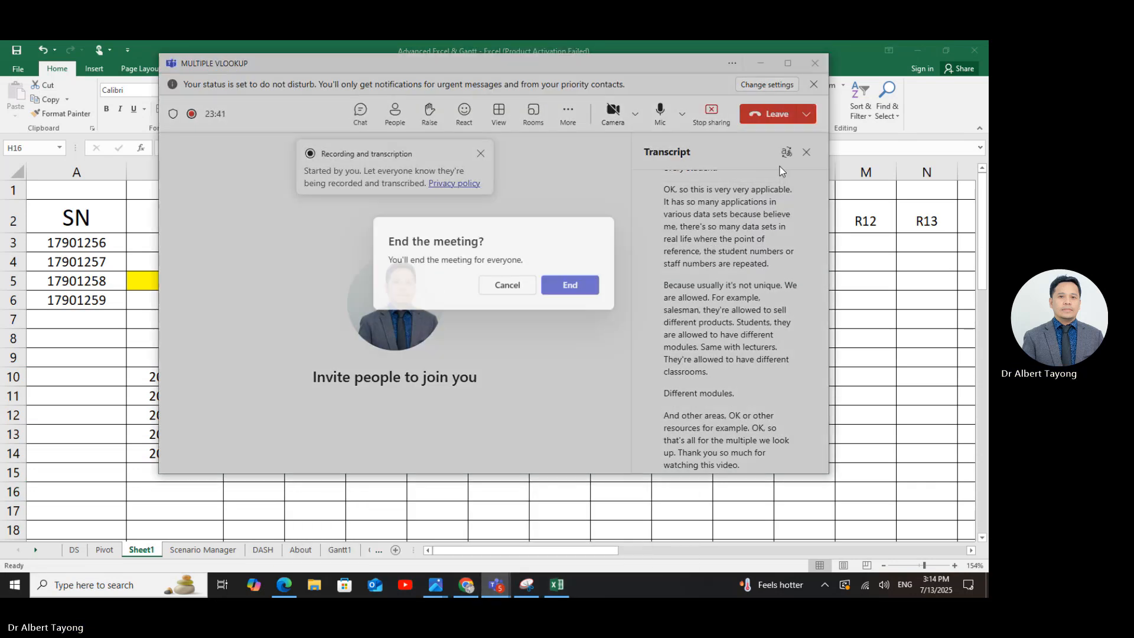